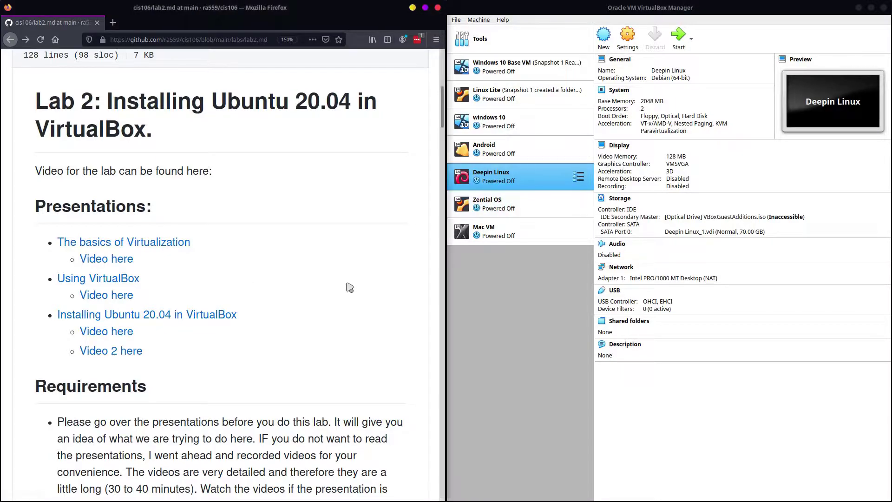
Step: Scroll the lab2.md page past Presentations, Requirements and WARNING! to Question 1
scroll(348, 297, down, 3)
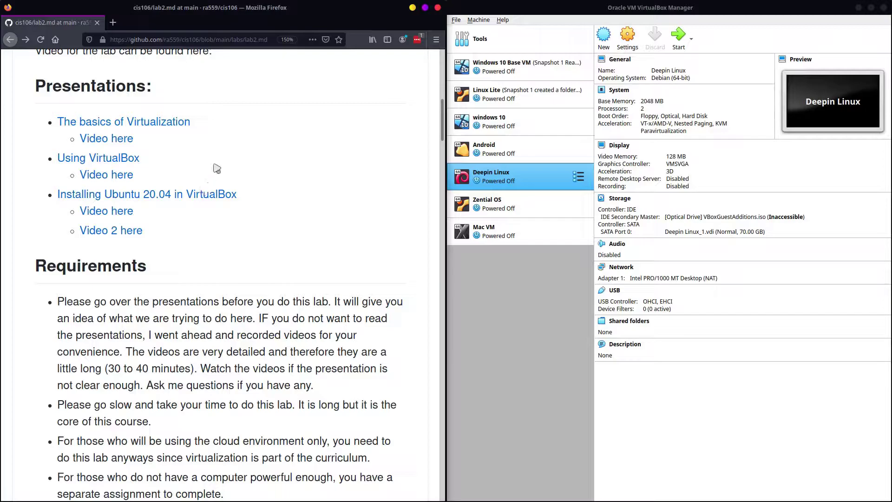
scroll(165, 234, down, 5)
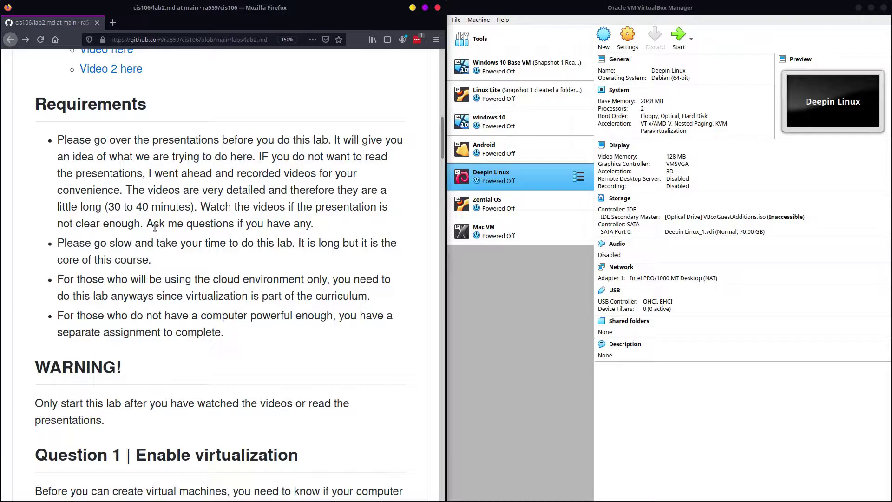
scroll(154, 228, down, 9)
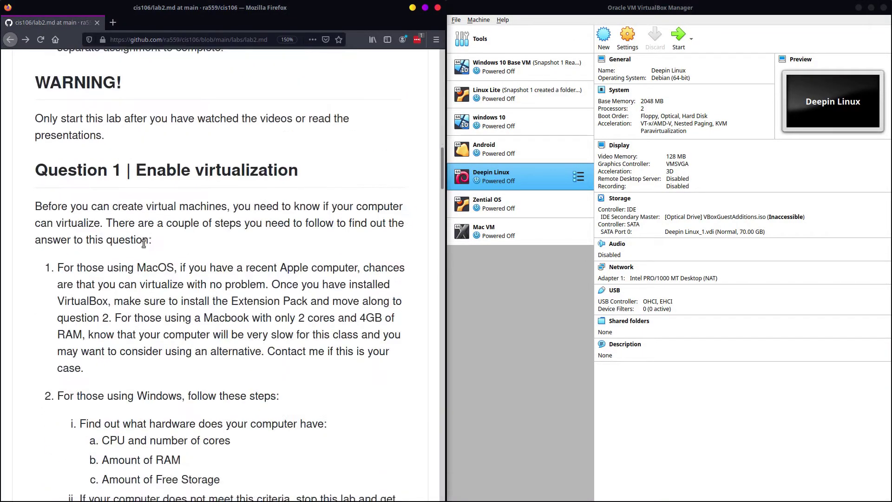
Step: Scroll to RECOMMENDED SPECIFICATIONS and briefly highlight the quad/dual core CPU, 6GB RAM, 60GB storage items
scroll(150, 247, up, 1)
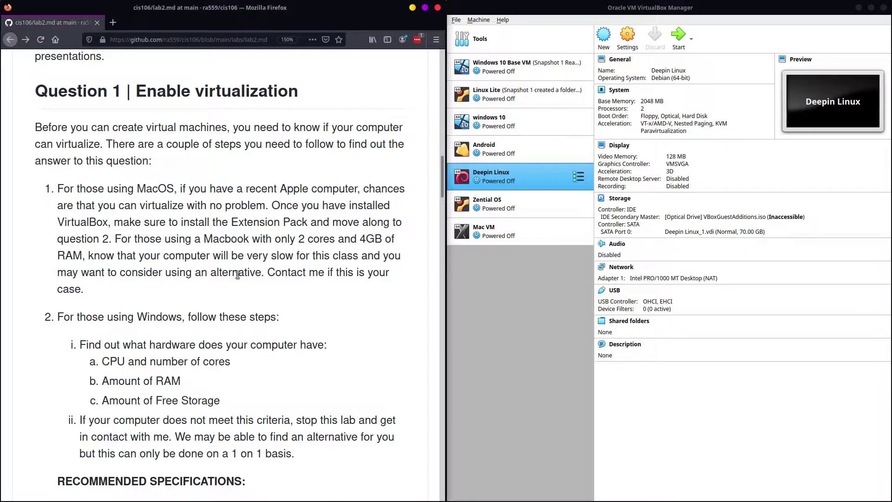
scroll(209, 203, down, 3)
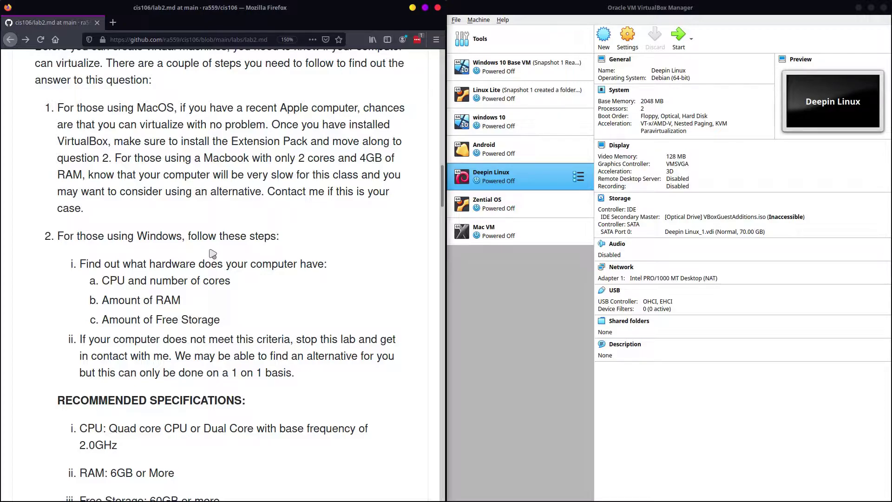
scroll(44, 279, down, 3)
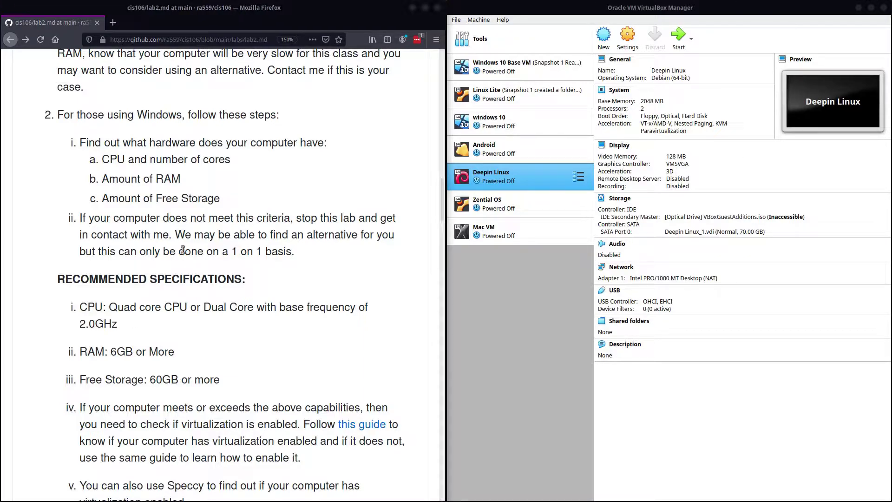
drag(79, 306, 141, 400)
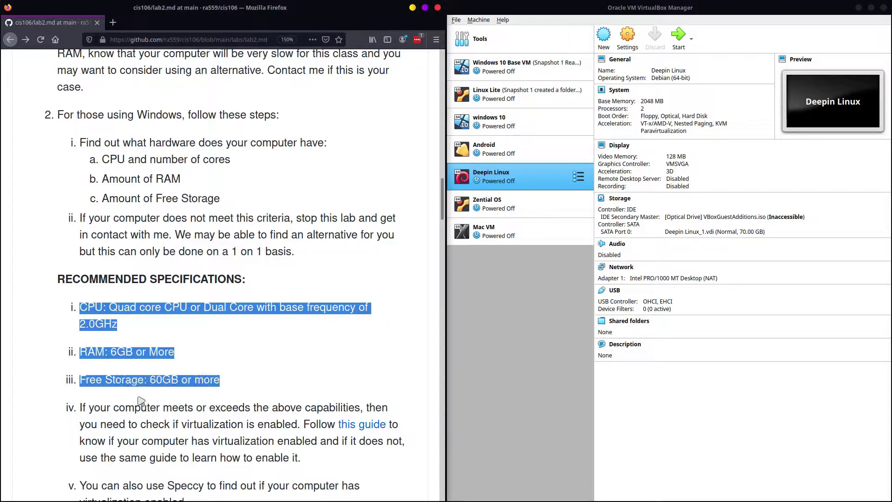
click(227, 387)
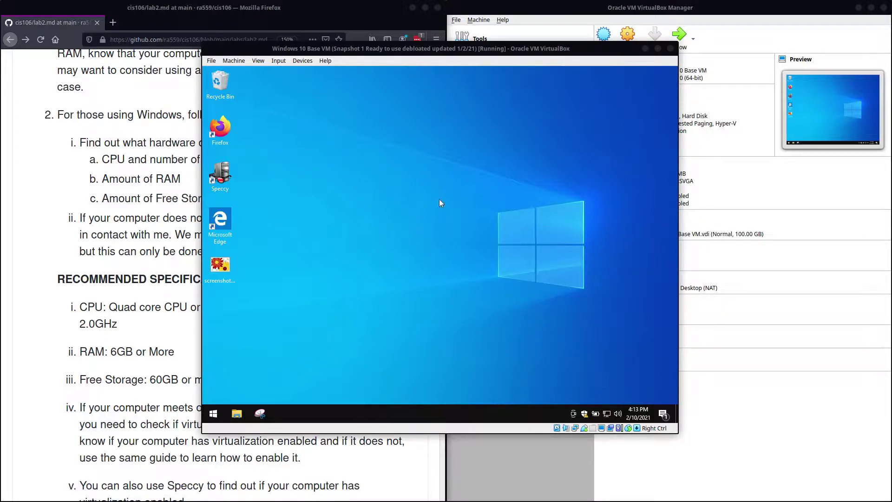
right_click(389, 408)
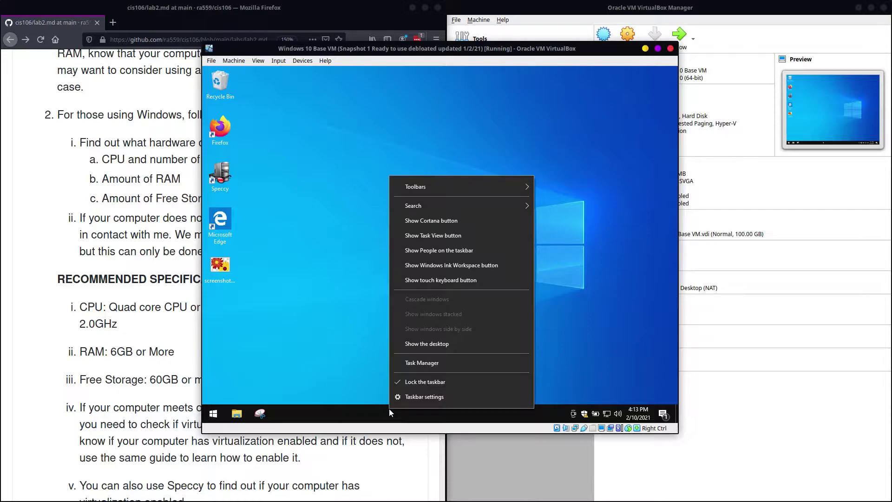
click(428, 362)
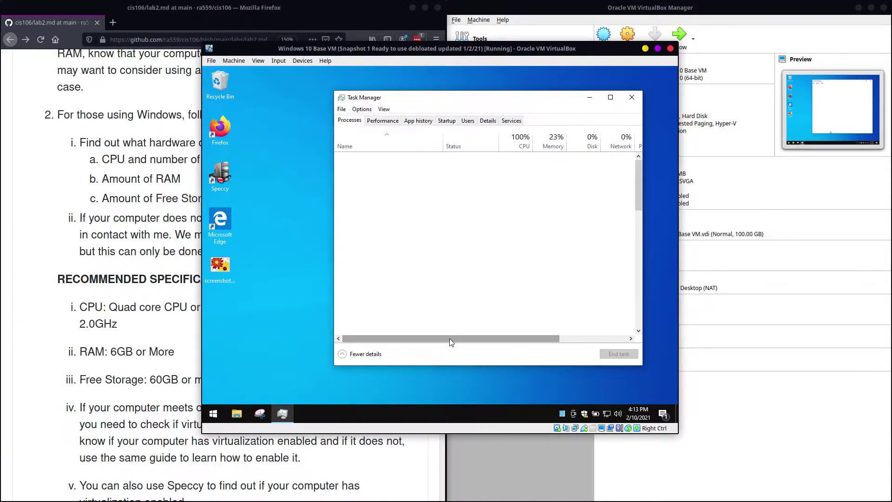
click(376, 356)
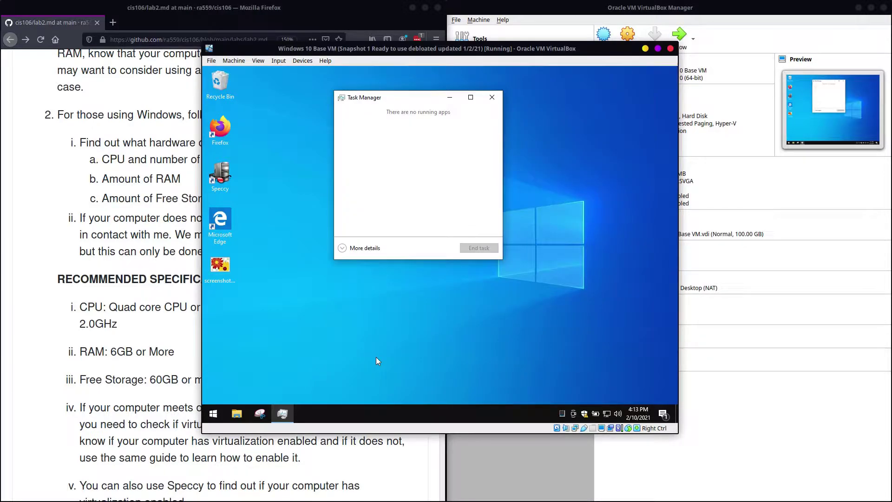
click(370, 251)
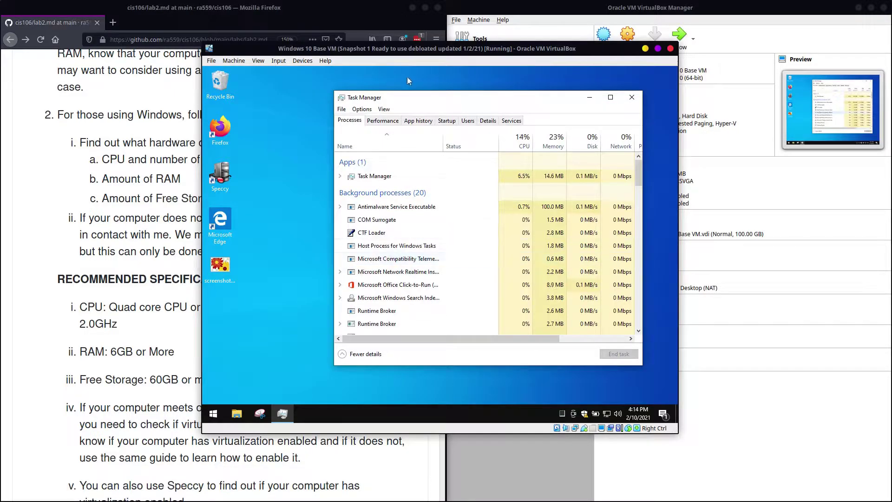
click(390, 122)
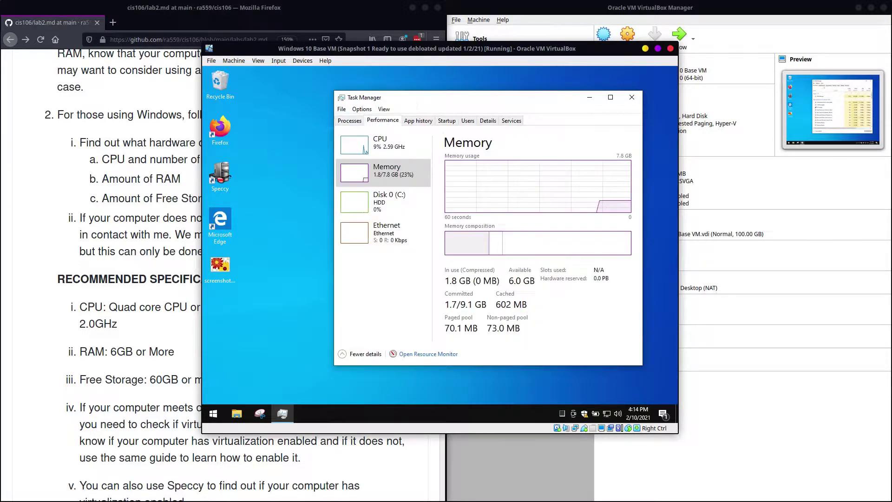
drag(415, 96, 384, 90)
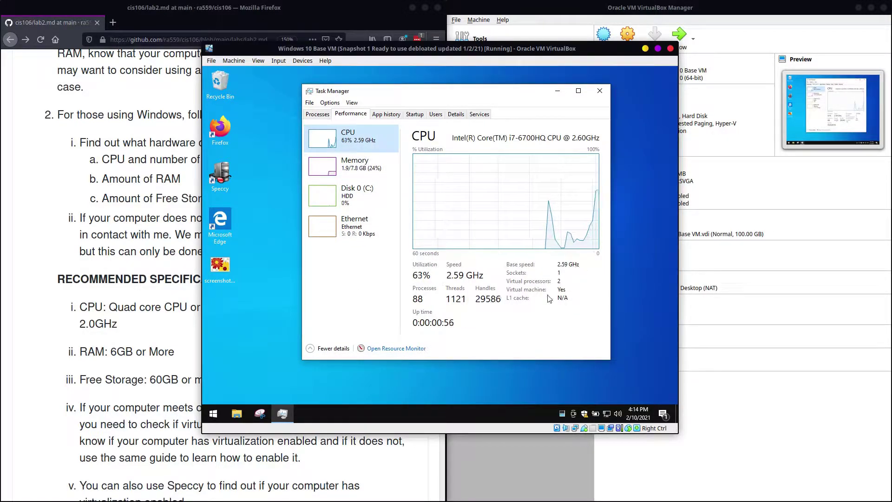
double_click(556, 276)
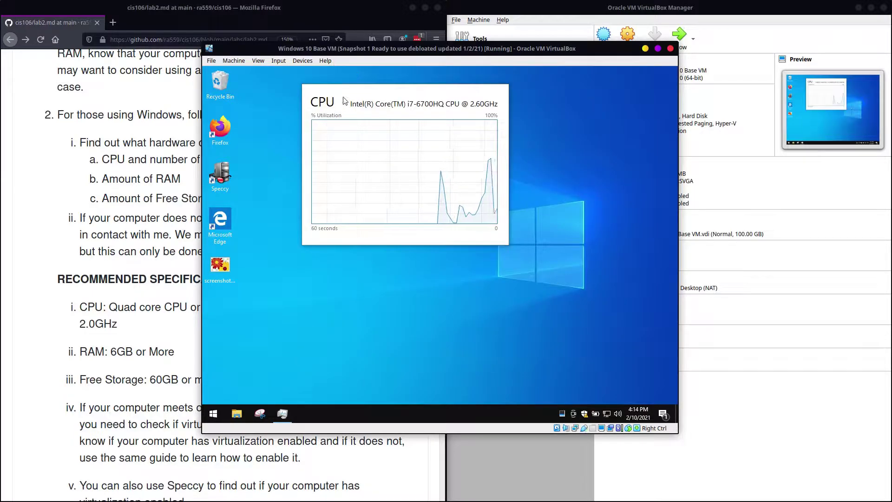
double_click(345, 100)
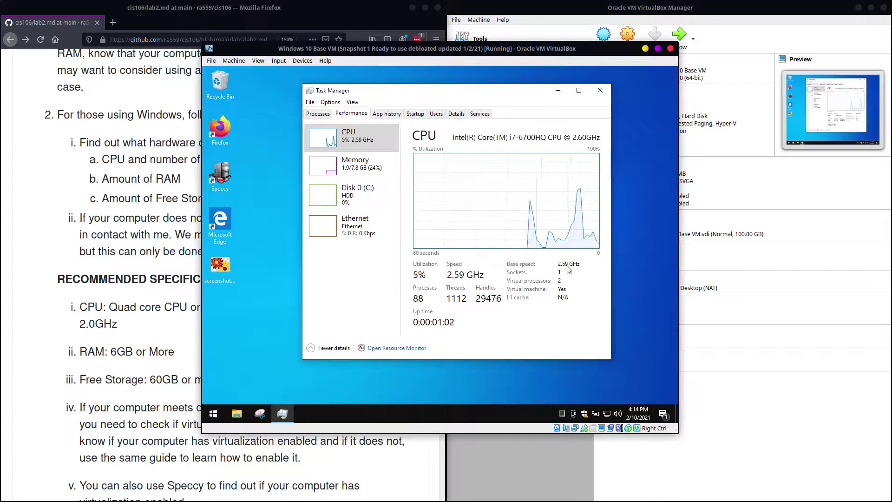
click(354, 170)
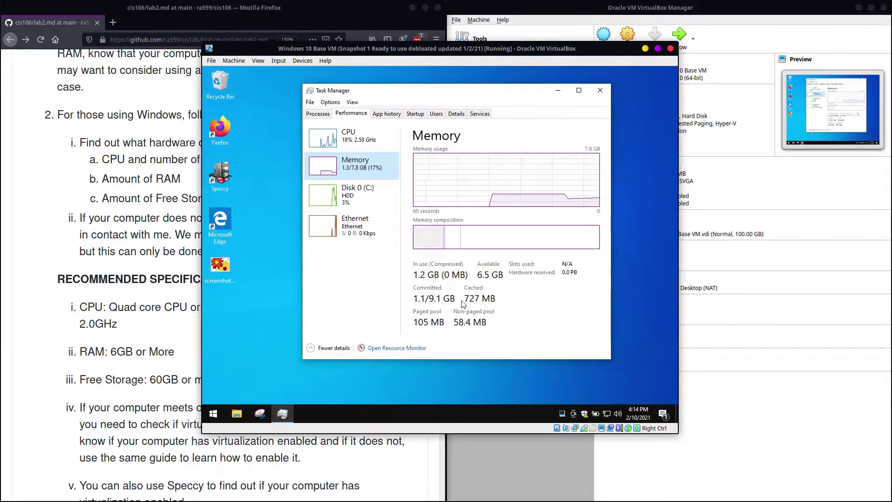
click(353, 194)
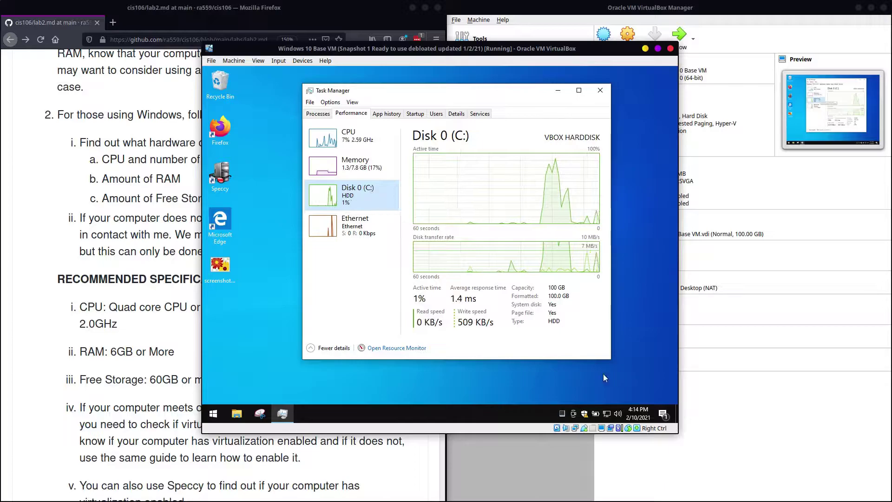
click(548, 286)
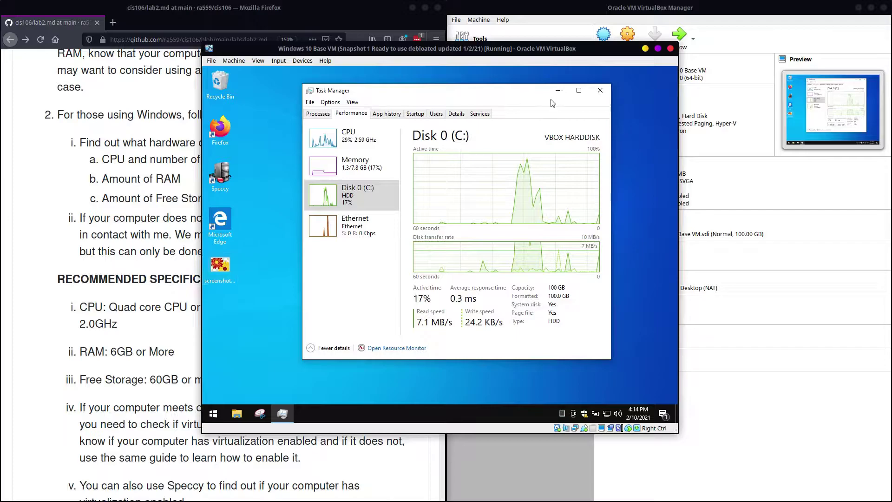
click(600, 90)
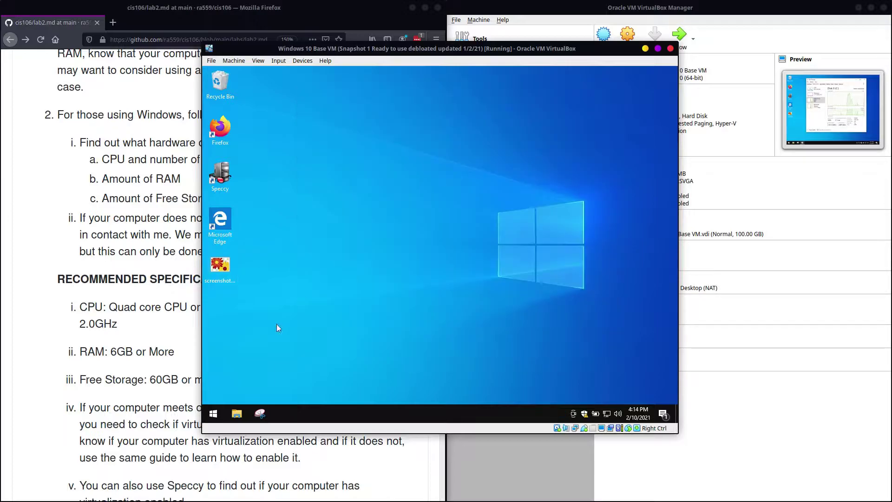
Step: Check Local Disk (C:) in This PC, then launch Speccy with administrator rights
click(237, 412)
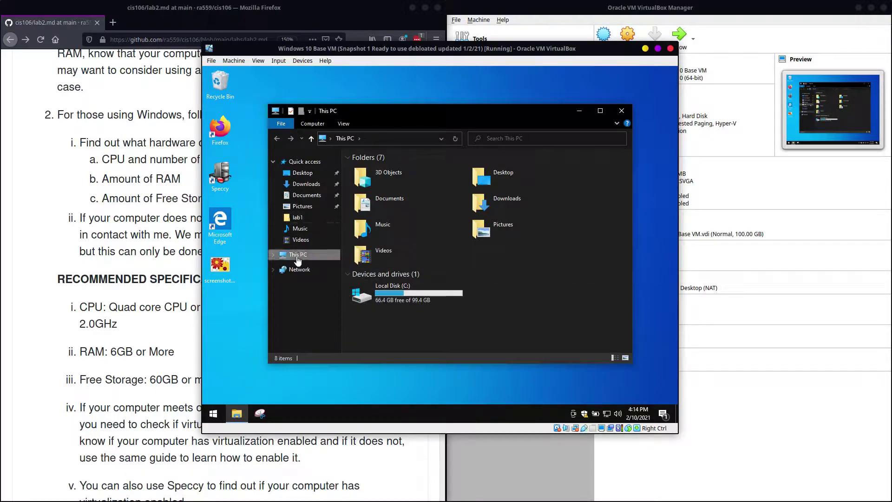
mouse_move(392, 304)
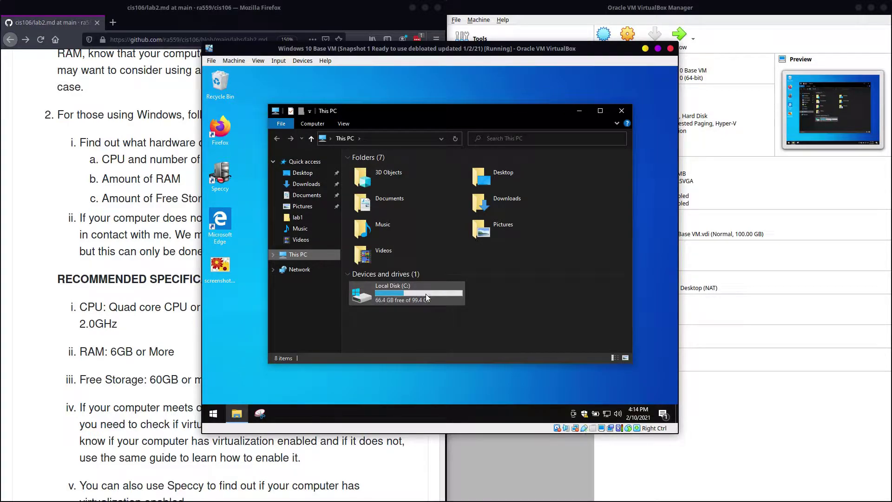
click(615, 111)
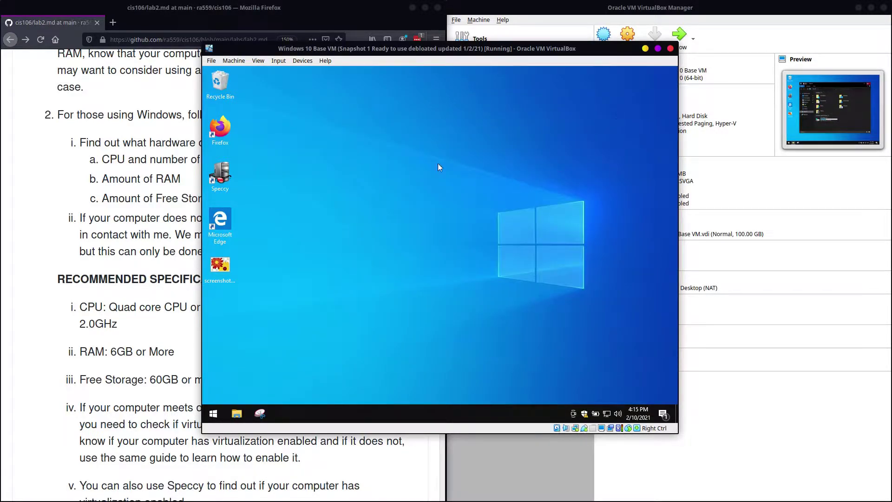
double_click(226, 176)
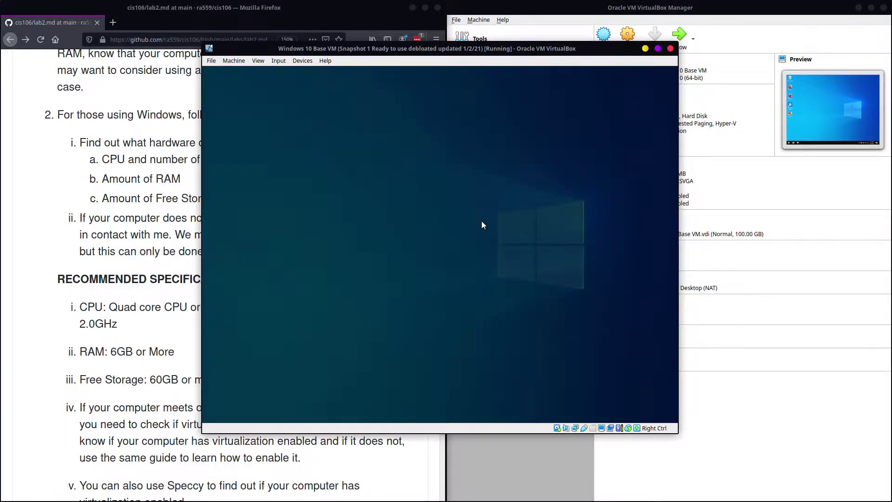
click(380, 305)
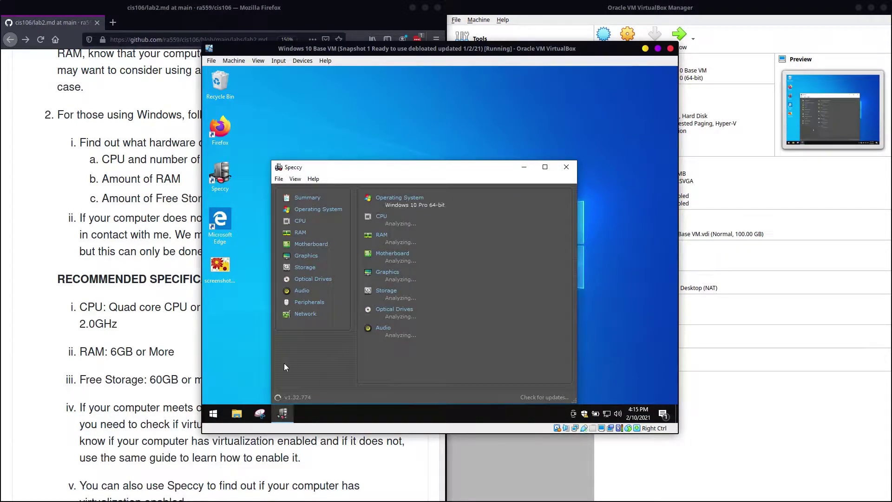
Step: Open System Information by searching 'systerm i' from the guest taskbar
click(224, 420)
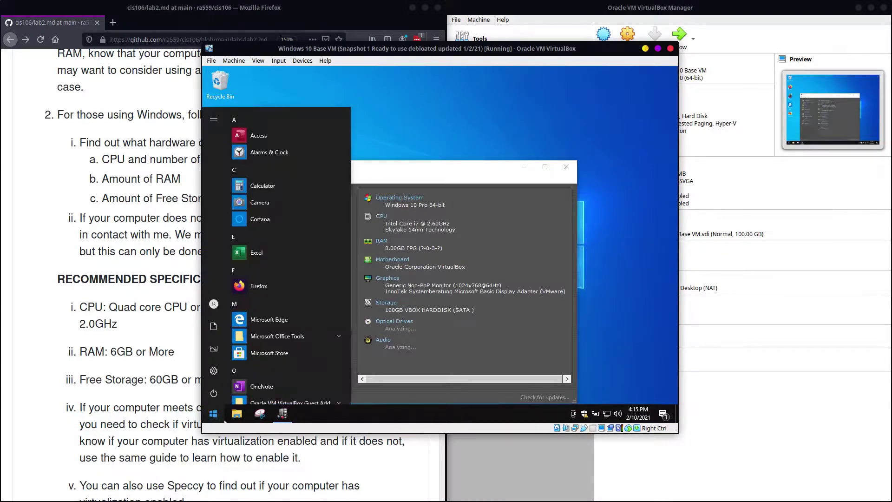
text(systerm i)
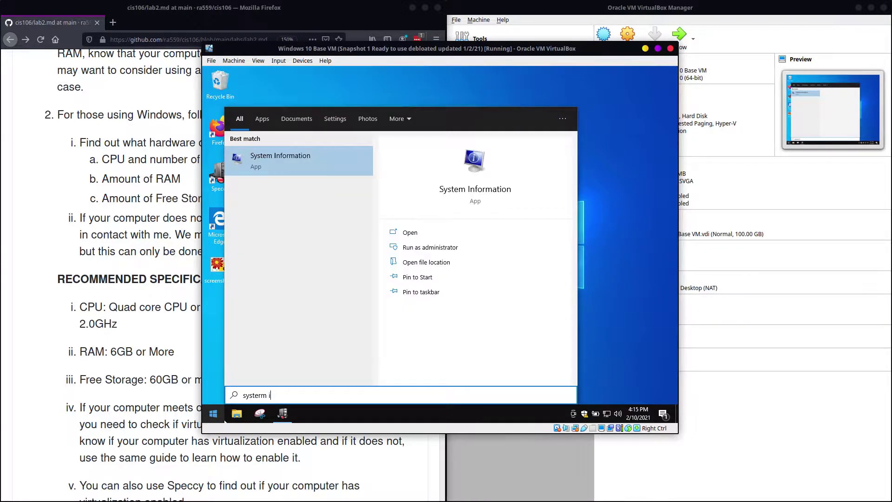
key(Return)
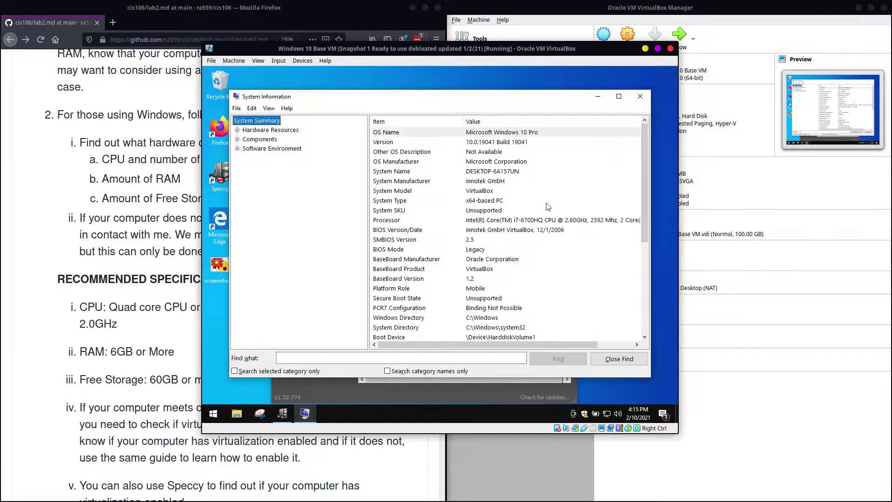
Step: View the guest's CPU performance in Task Manager, close it, and move Speccy higher
click(424, 394)
right_click(434, 408)
click(447, 369)
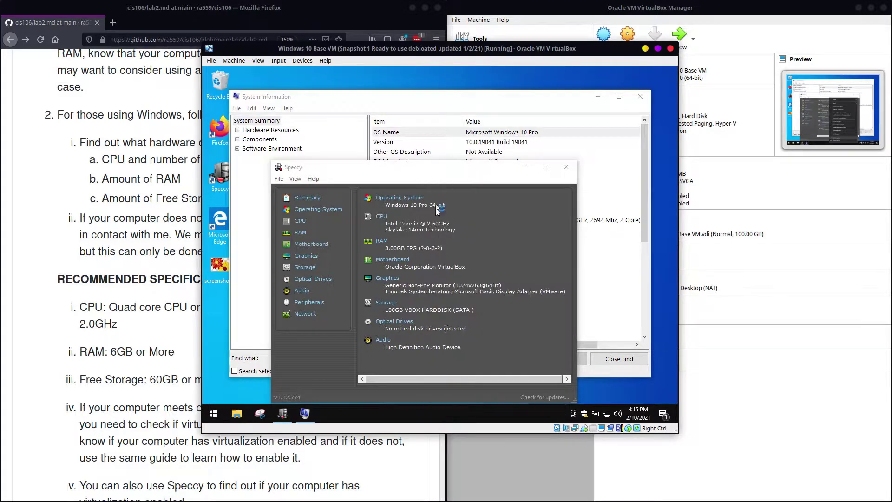
click(364, 114)
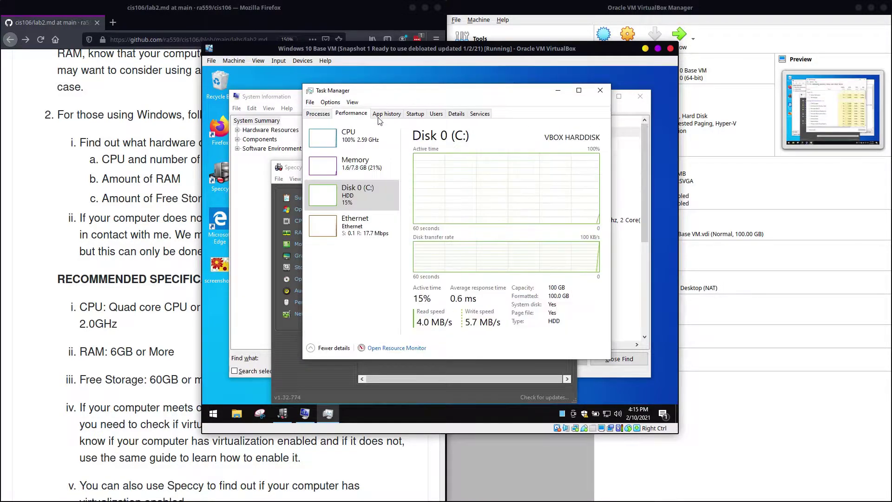
click(353, 137)
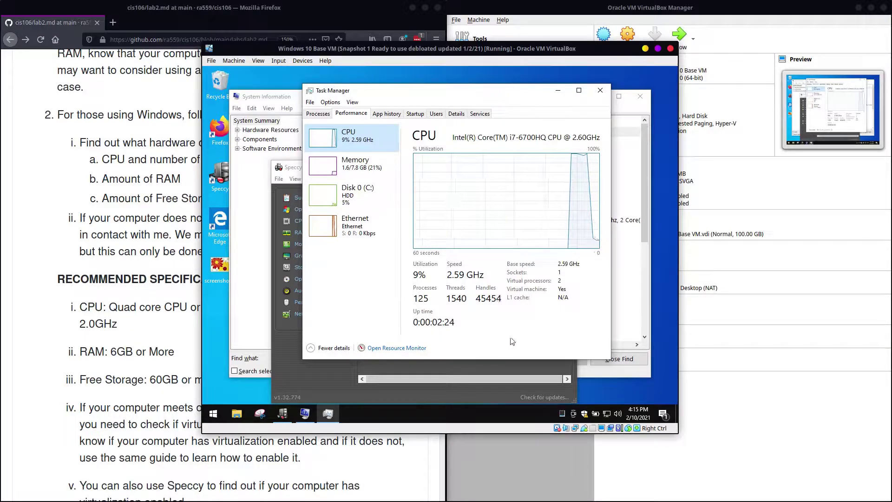
click(600, 90)
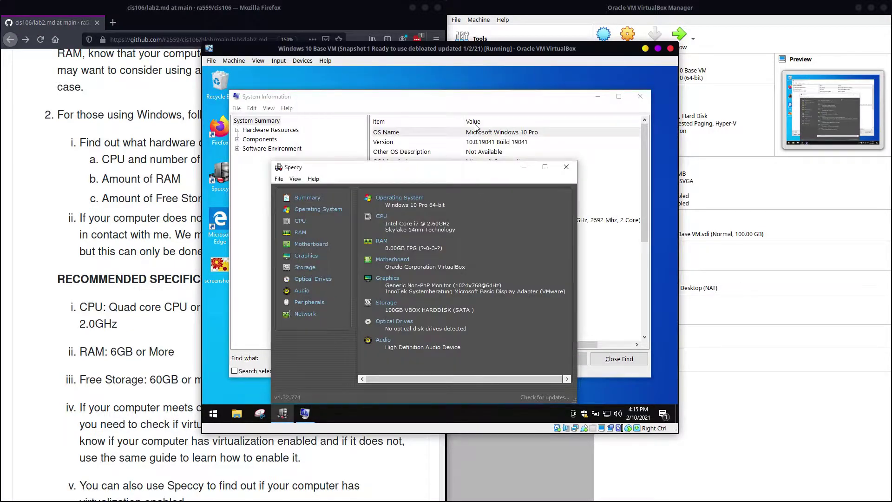
drag(454, 167, 452, 87)
Step: Confirm Speccy's CPU virtualization shows Supported, Enabled, then close Speccy
click(295, 142)
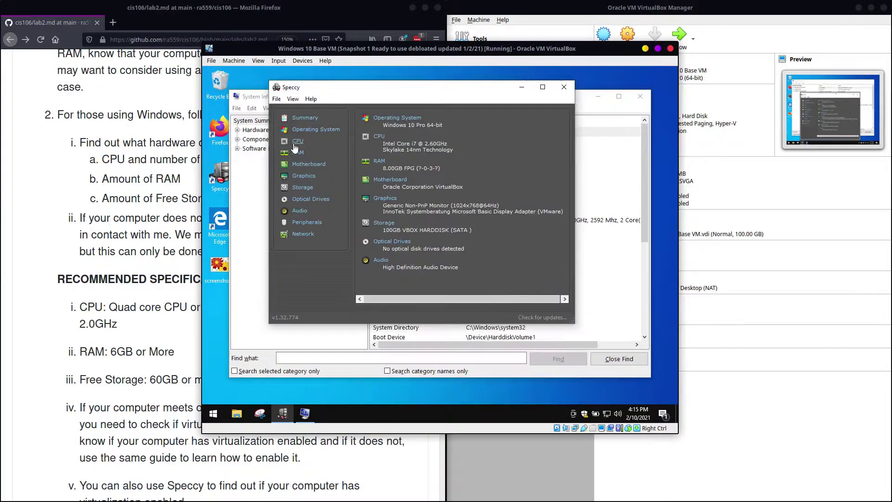
click(411, 217)
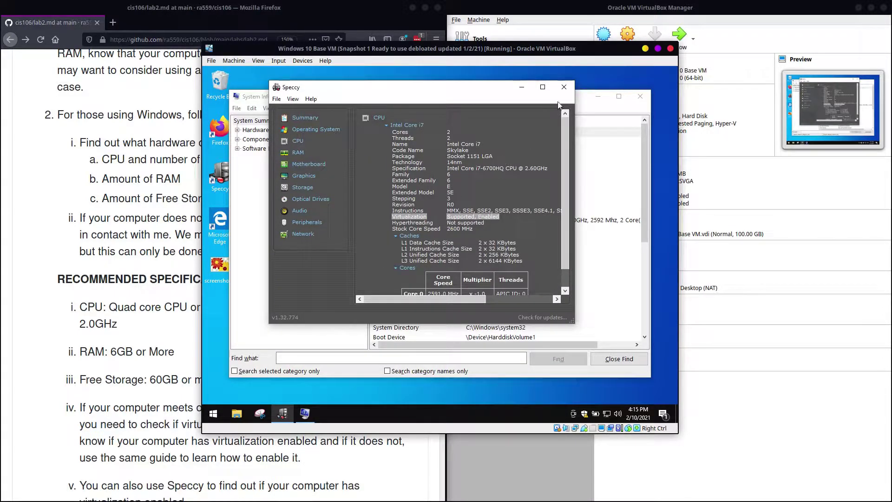
click(564, 87)
Step: Review the System Summary's Virtualization-based security entry, then close System Information
scroll(492, 287, down, 5)
scroll(492, 286, down, 2)
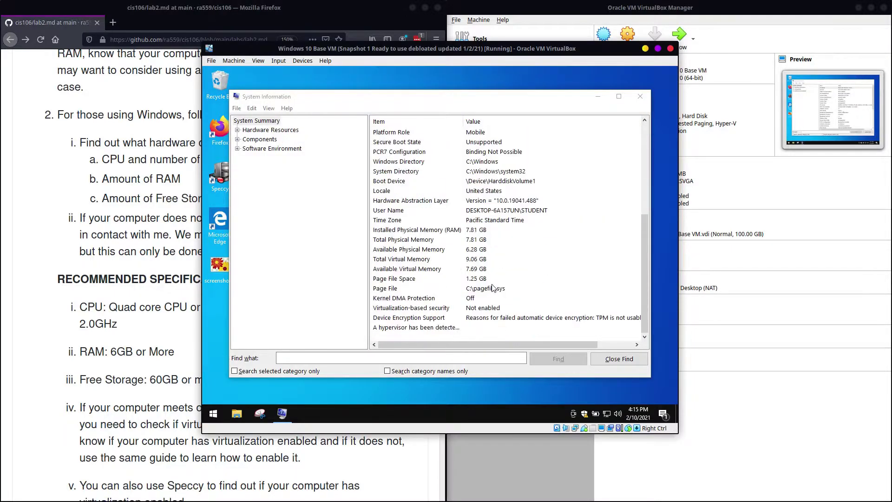
click(274, 122)
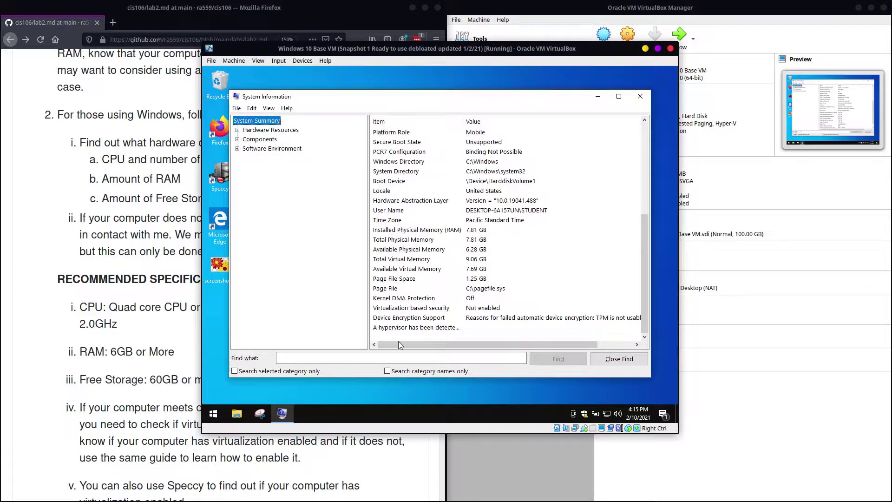
click(412, 308)
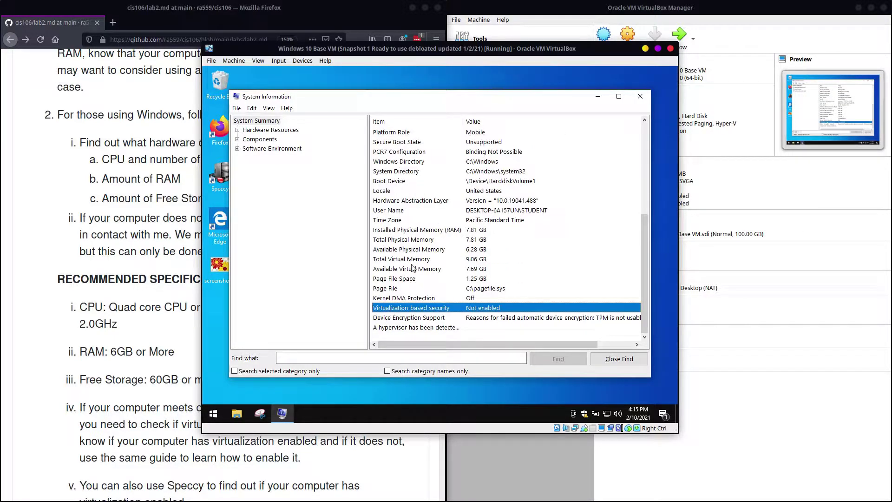
scroll(420, 295, up, 5)
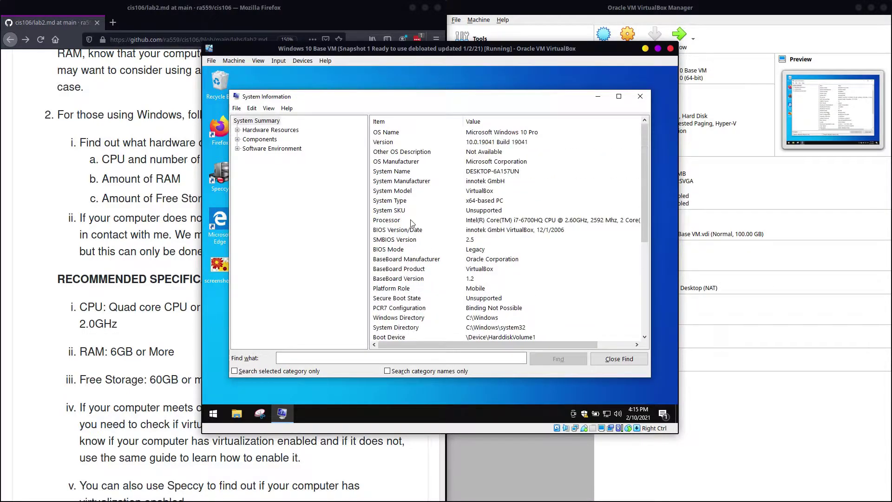
click(639, 97)
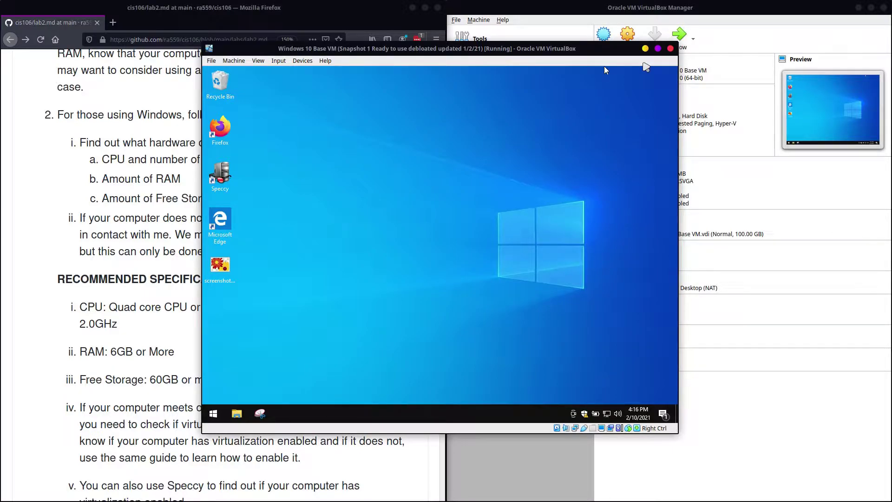
Step: Return to the Windows 10 VM window and shut it down via Start > Power > Shut down
click(339, 18)
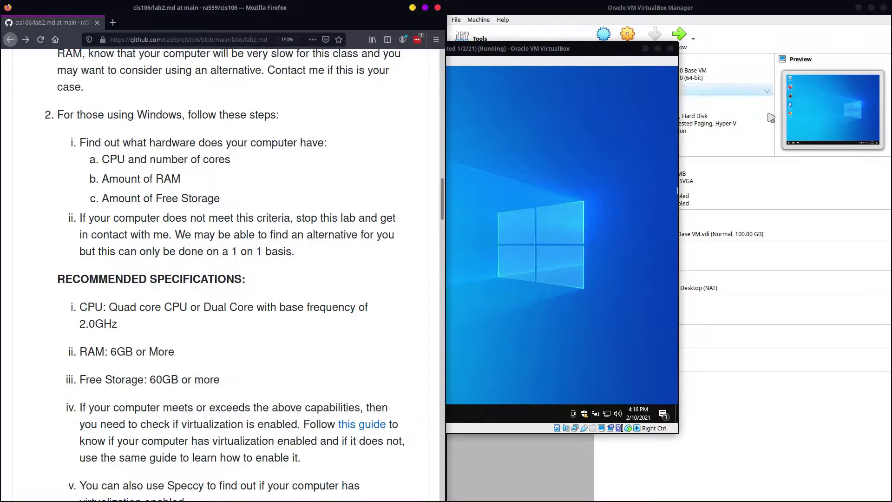
click(626, 64)
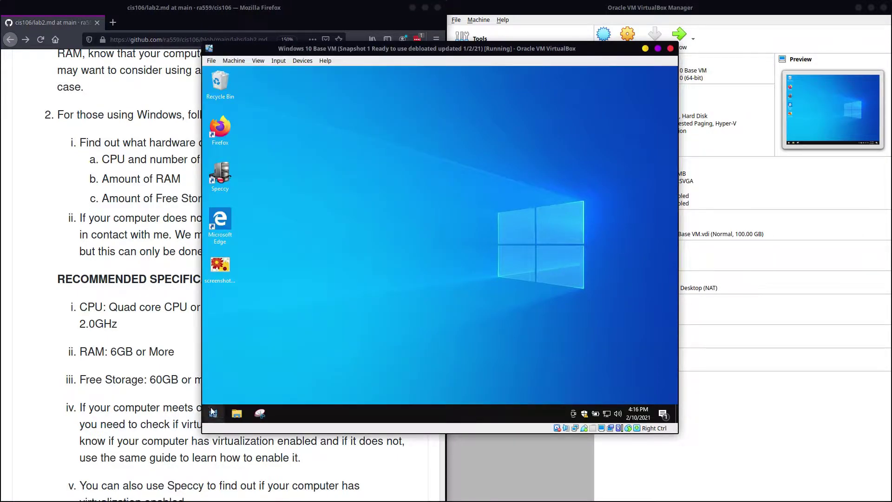
click(213, 413)
mouse_move(257, 345)
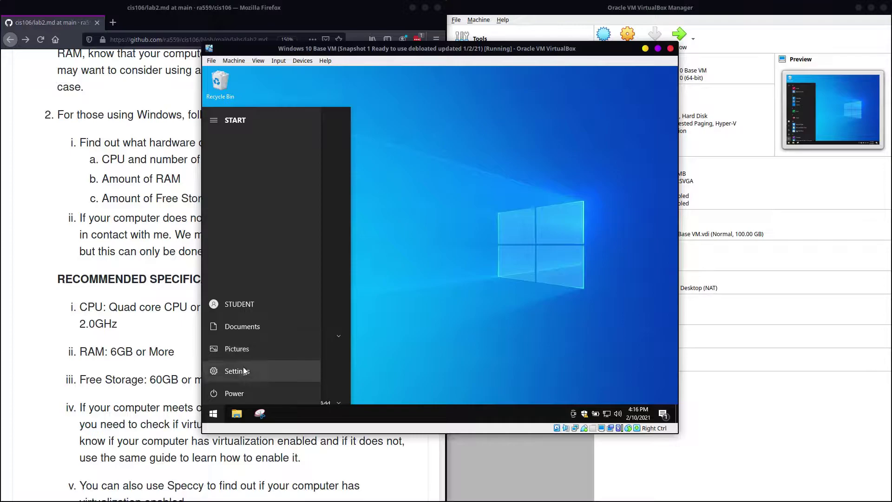
click(236, 393)
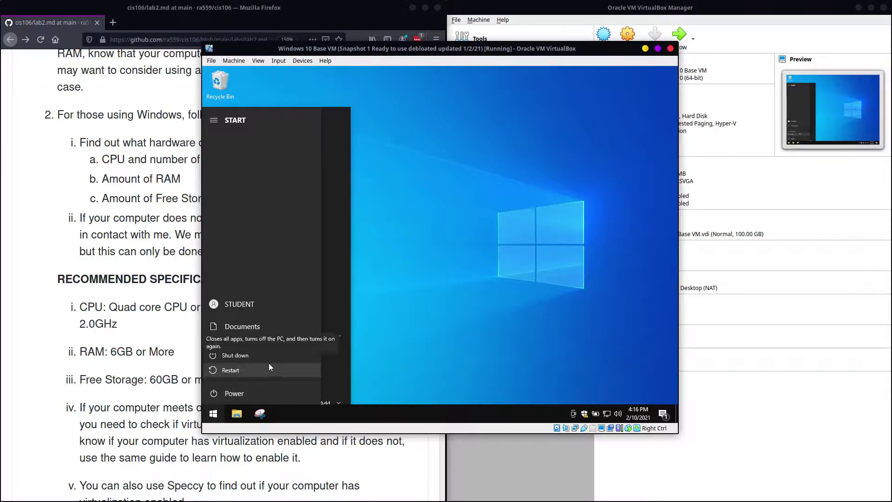
click(269, 355)
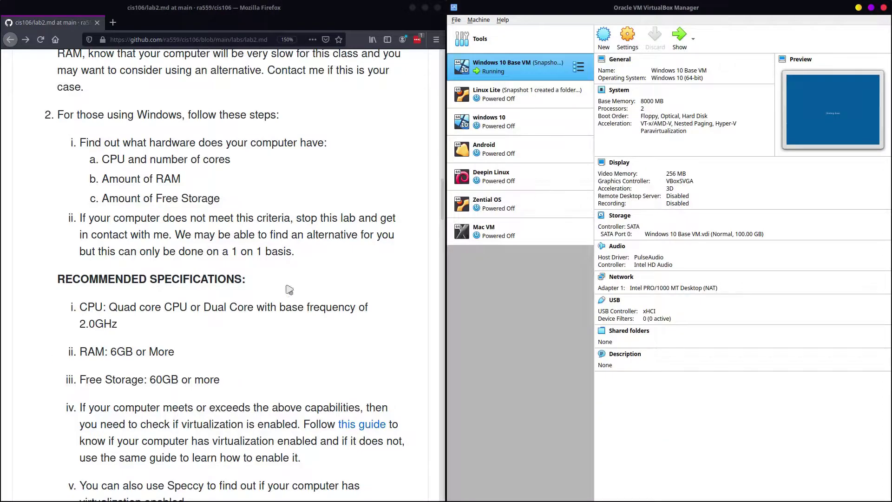
Step: Open the 'this guide' virtualization link in a new tab, view it, then close it
scroll(337, 290, down, 3)
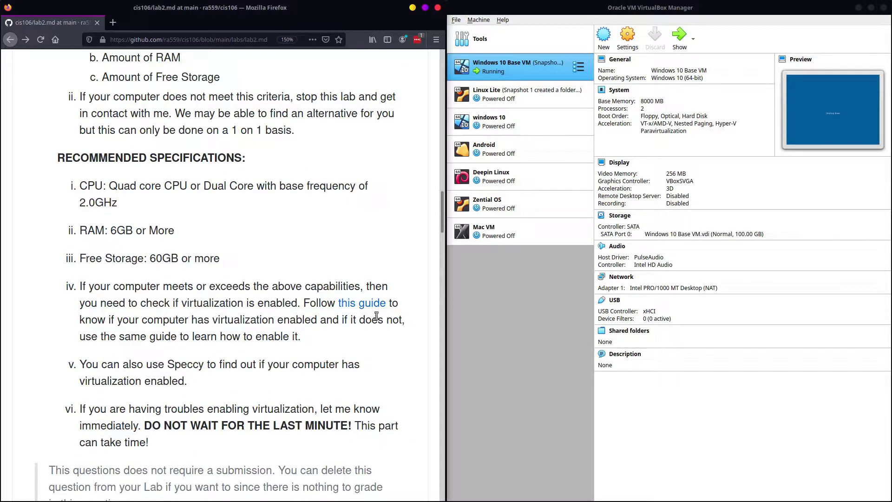
right_click(368, 305)
click(400, 308)
key(ctrl+Tab)
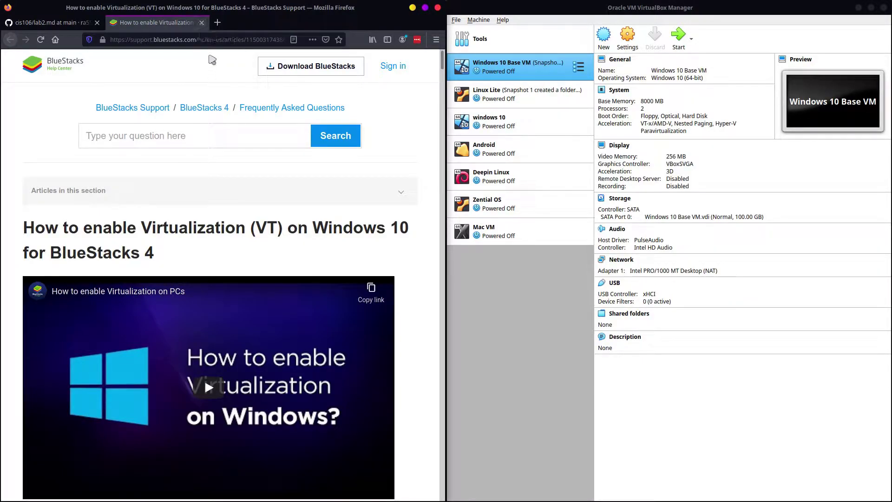
click(202, 23)
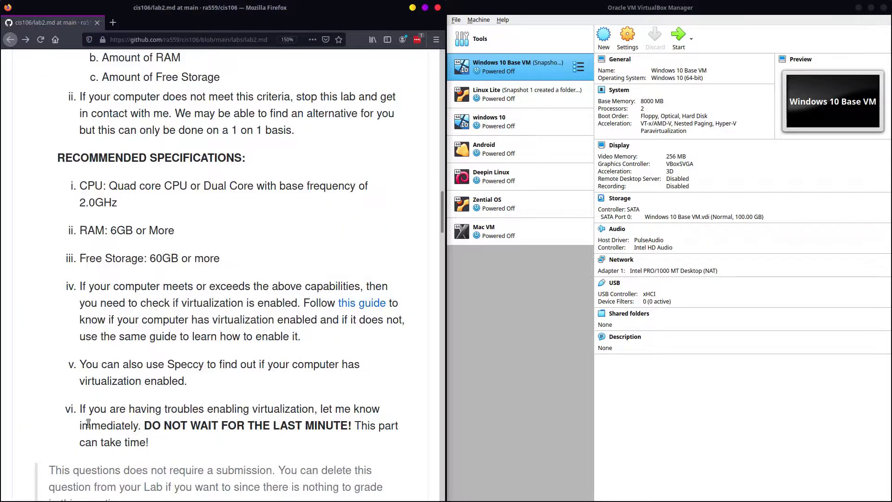
Step: Scroll the lab page down to Question 2: Create Virtual Machine
scroll(404, 227, down, 3)
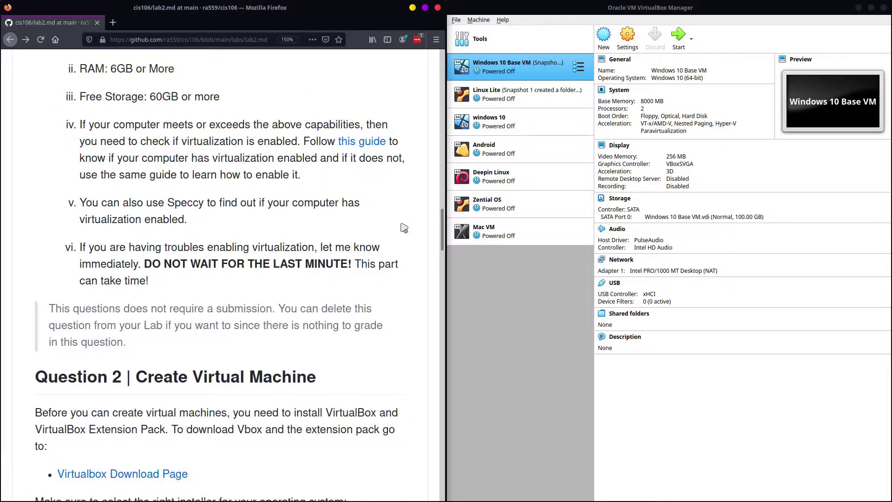
scroll(404, 227, down, 5)
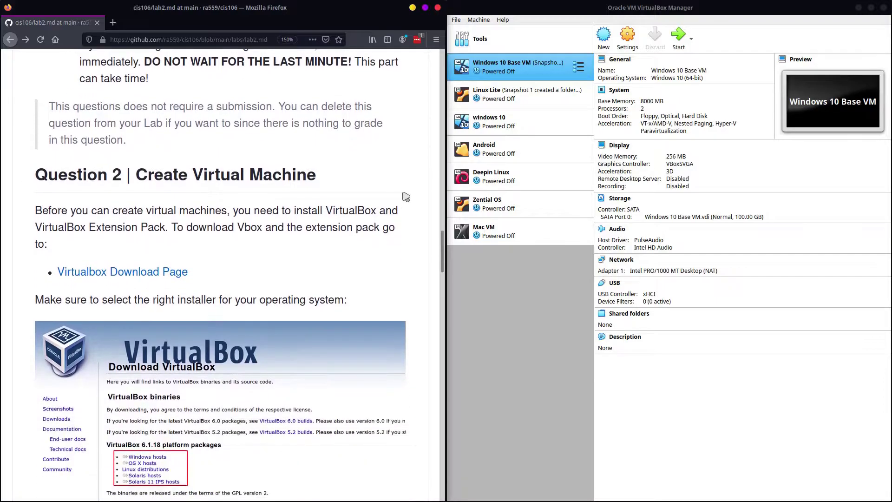
scroll(406, 197, down, 2)
scroll(406, 197, up, 1)
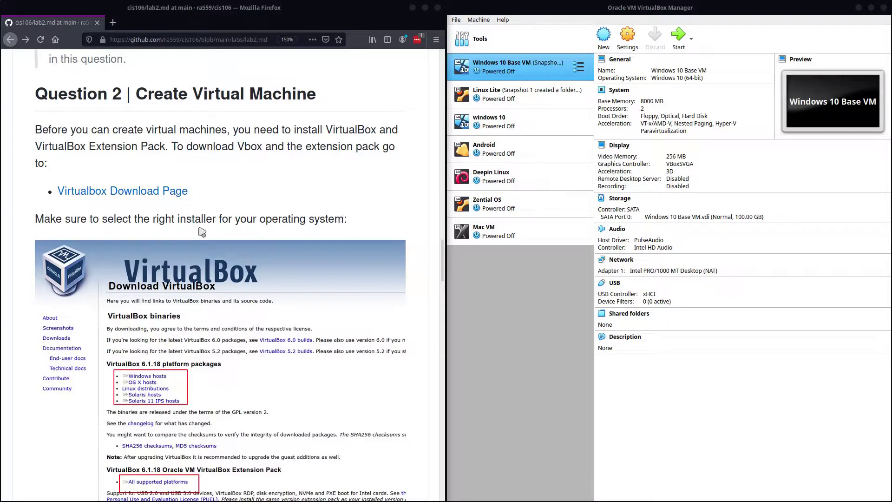
scroll(201, 231, down, 1)
scroll(198, 228, up, 1)
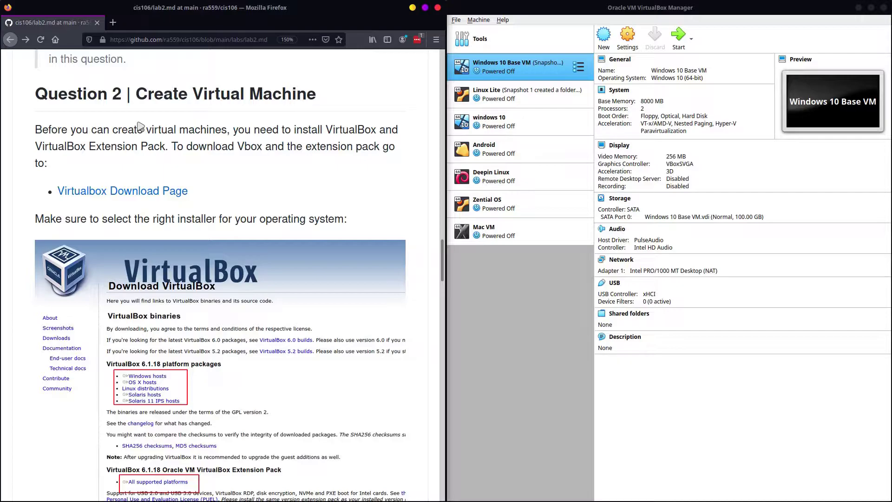
Step: Open the VirtualBox Downloads page in a new tab and scroll through the 6.1.18 host packages
right_click(98, 191)
click(132, 197)
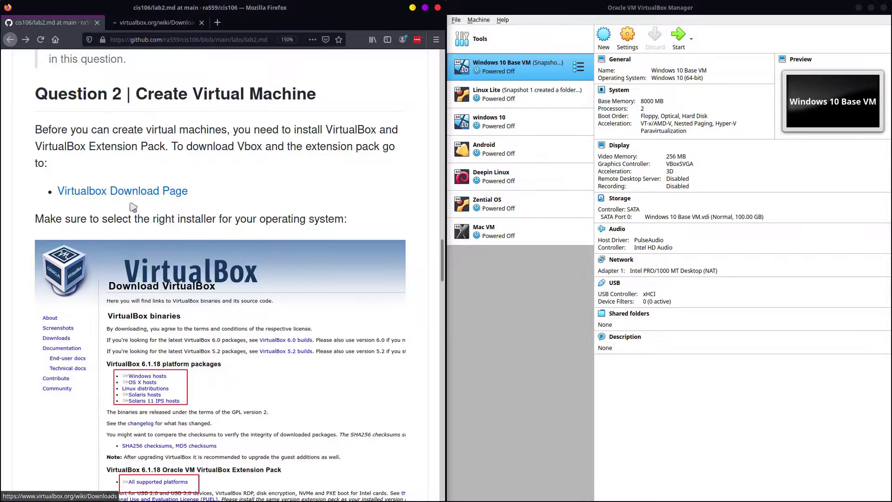
click(171, 22)
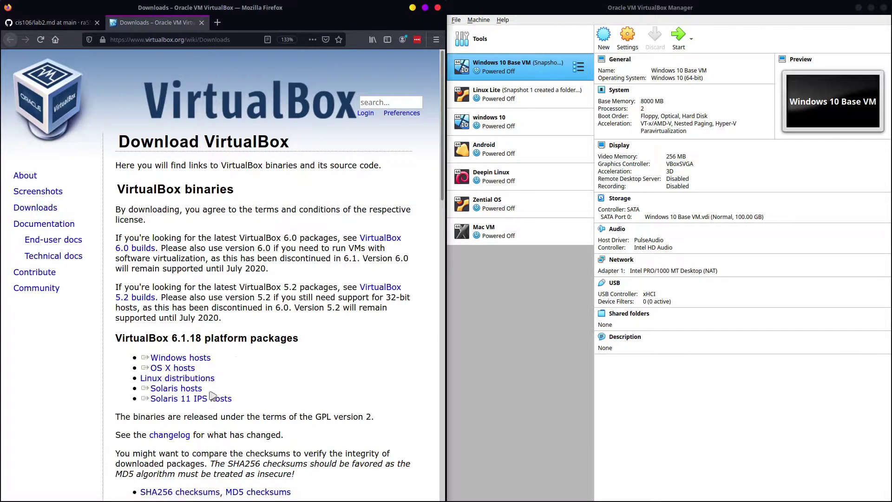
scroll(260, 370, down, 3)
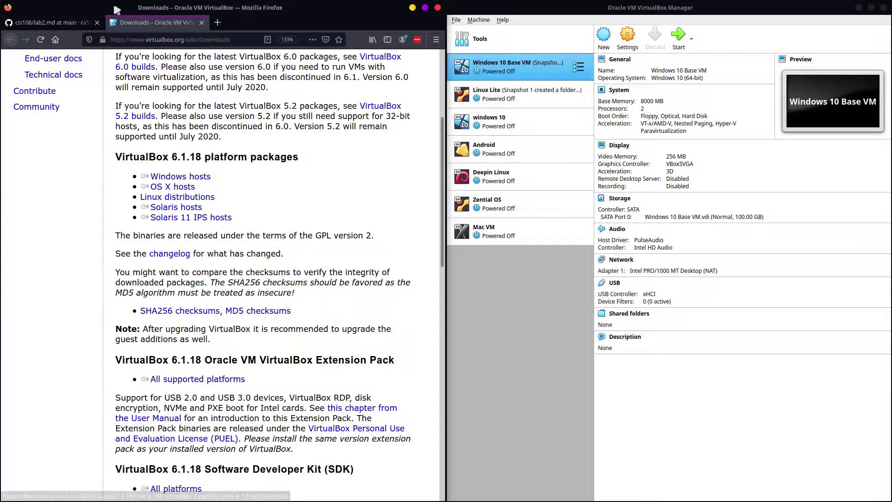
Step: Return to lab2.md and find the VM specs: Ubuntu 20.04 64-bit, 50 GB HDD, 2GB RAM, 2 cores
click(70, 18)
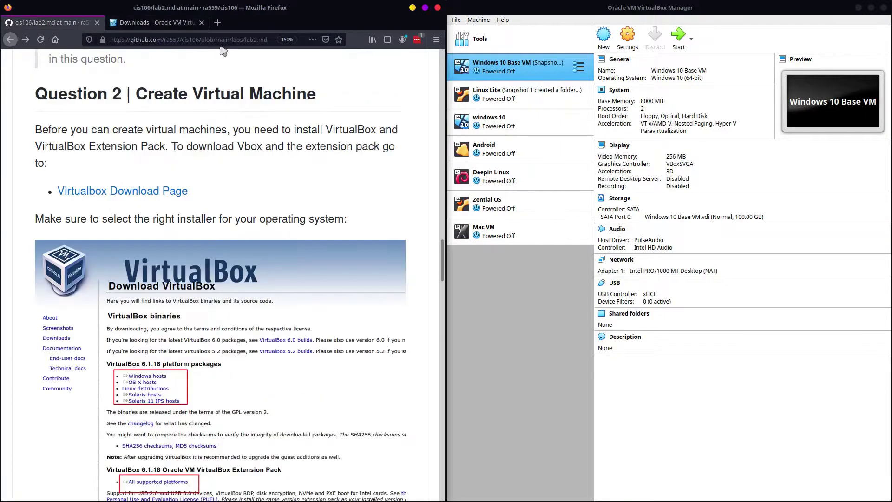
scroll(229, 259, down, 1)
scroll(229, 259, down, 5)
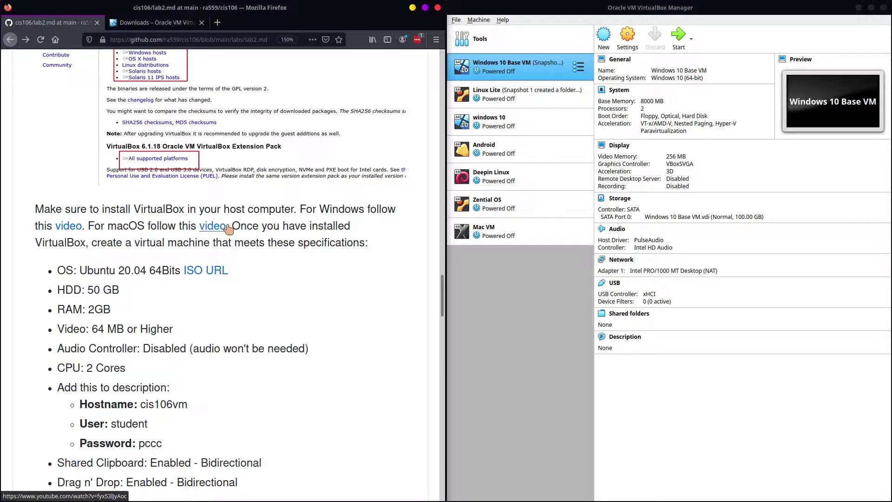
scroll(228, 229, down, 4)
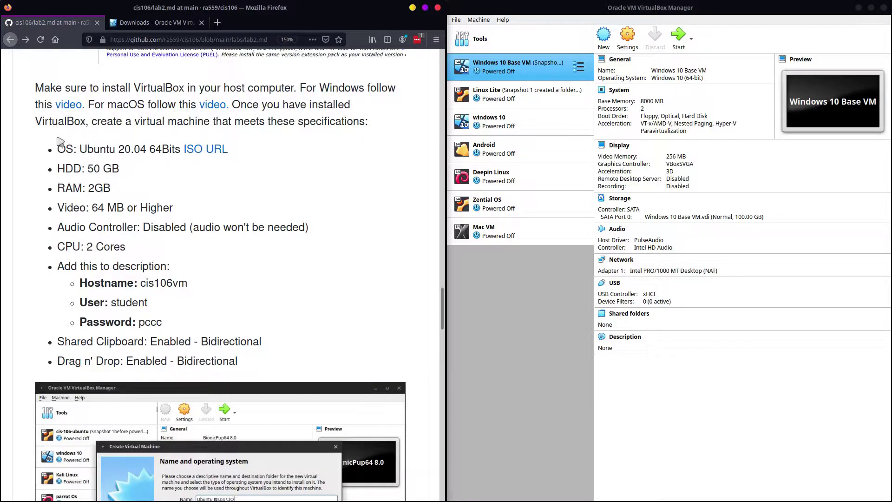
drag(57, 148, 241, 370)
click(279, 346)
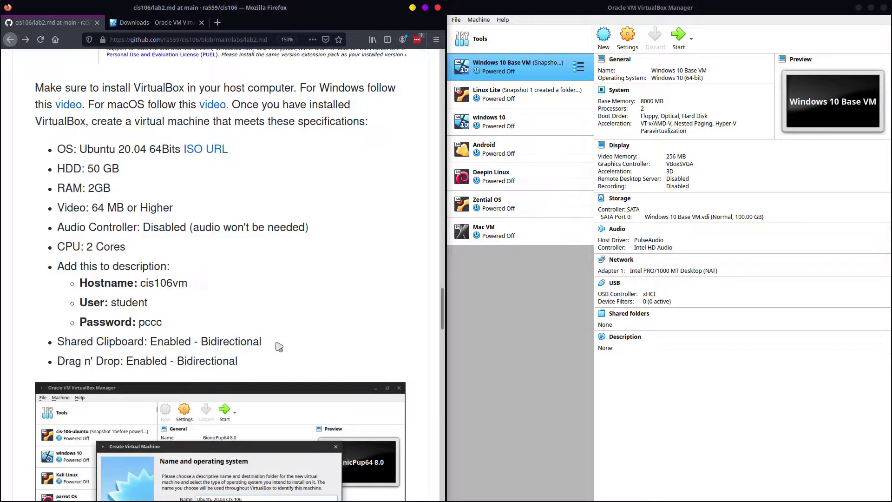
scroll(279, 334, down, 3)
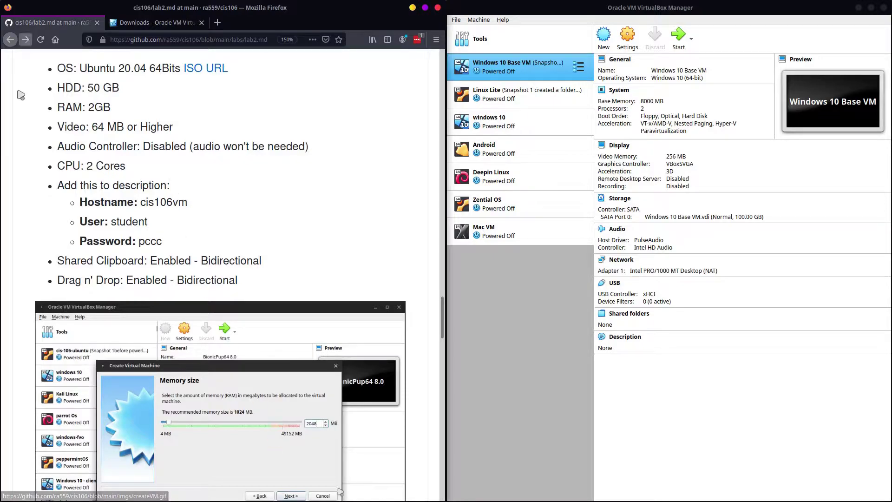
scroll(124, 199, up, 1)
scroll(396, 233, up, 2)
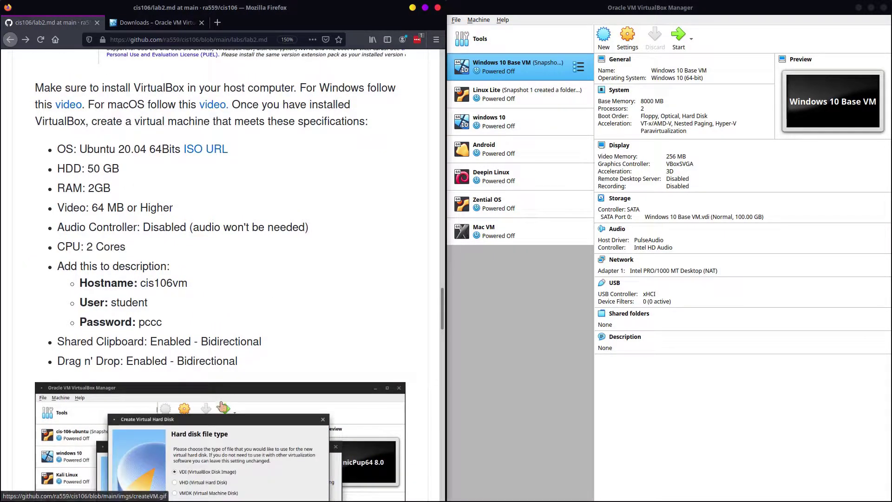
Step: Start a new VM named 'Ubuntu CIS 106 S21' with 2048 MB of memory
click(603, 37)
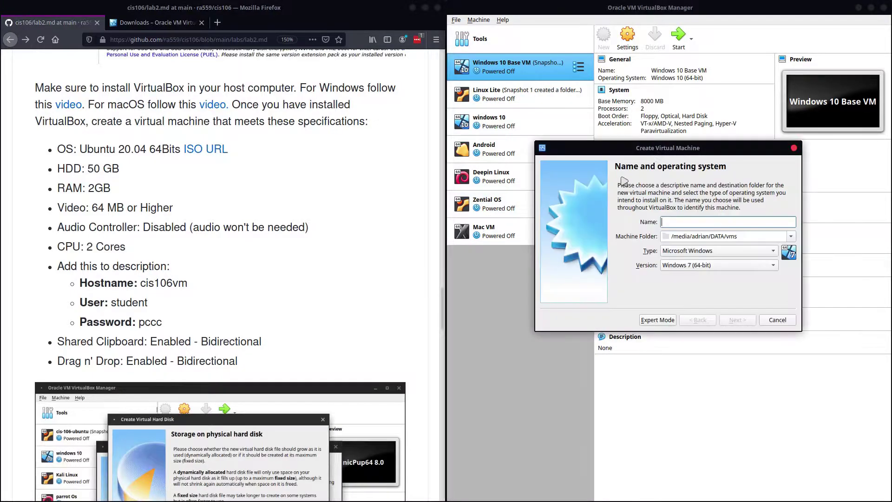
text(Ubun)
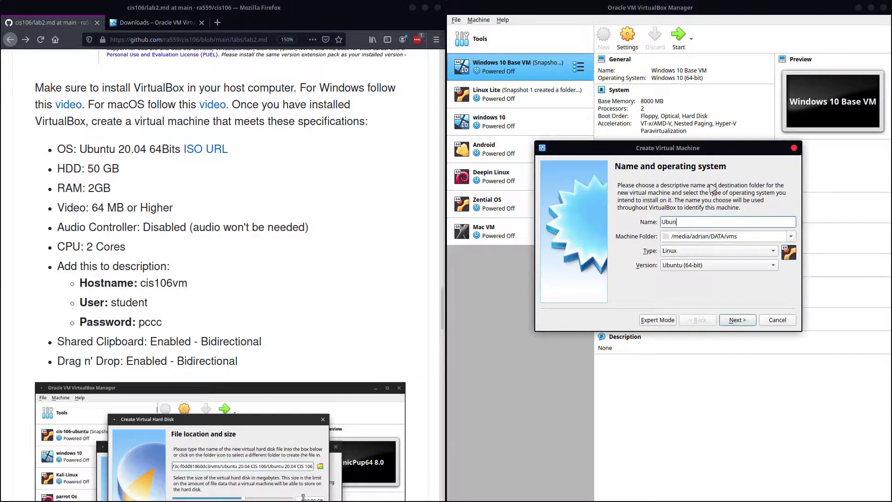
text(tu CIS 1)
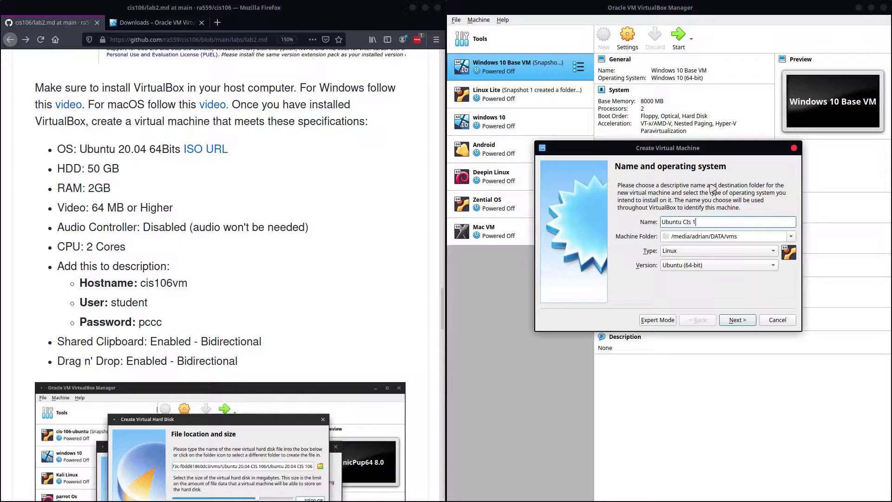
text(06 S21)
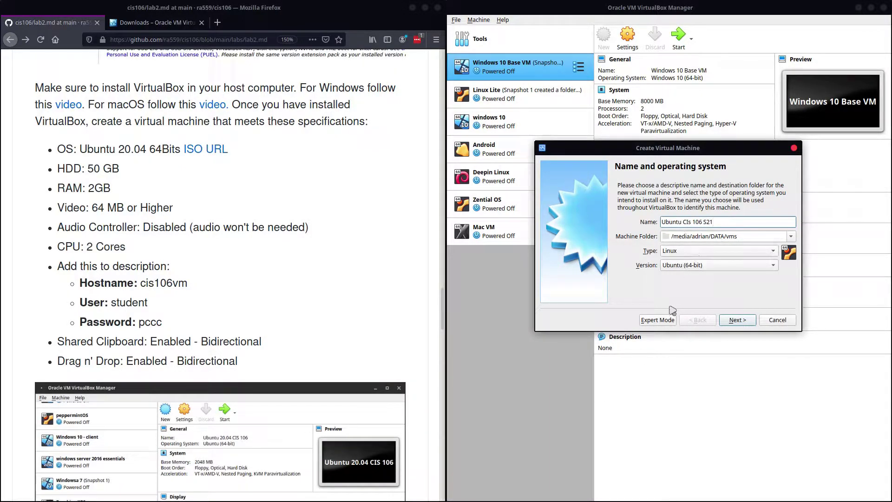
click(736, 319)
double_click(757, 221)
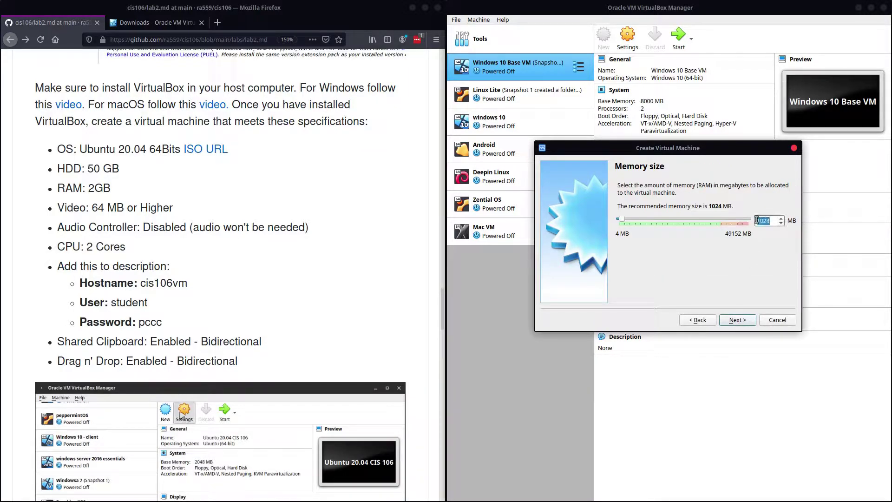
text(2048)
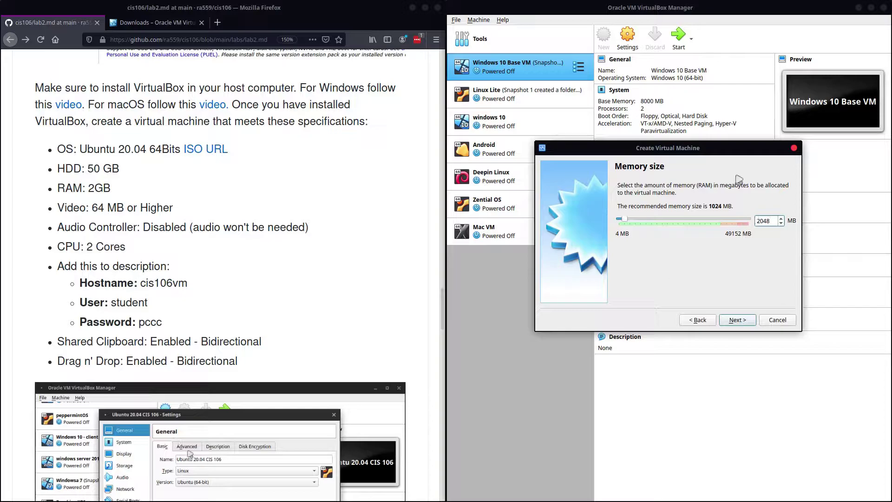
click(739, 320)
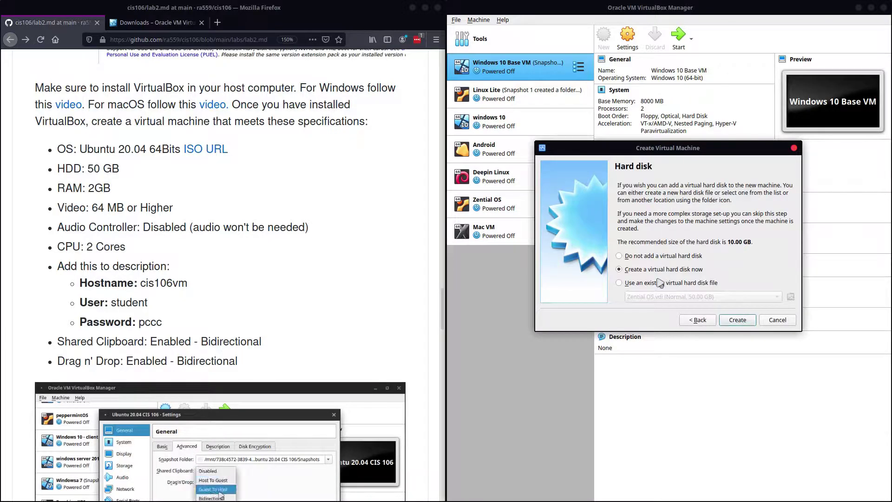
Step: Give it a dynamically allocated 50 GB VDI disk and create the machine
click(727, 324)
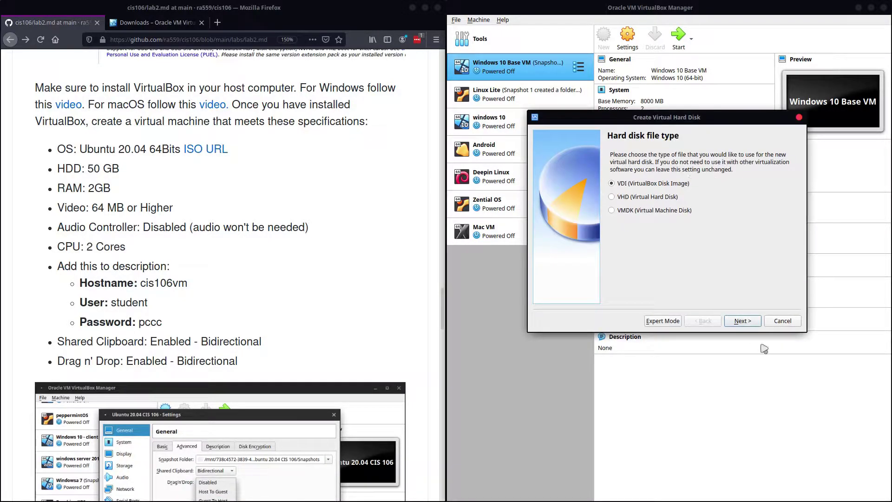
click(742, 320)
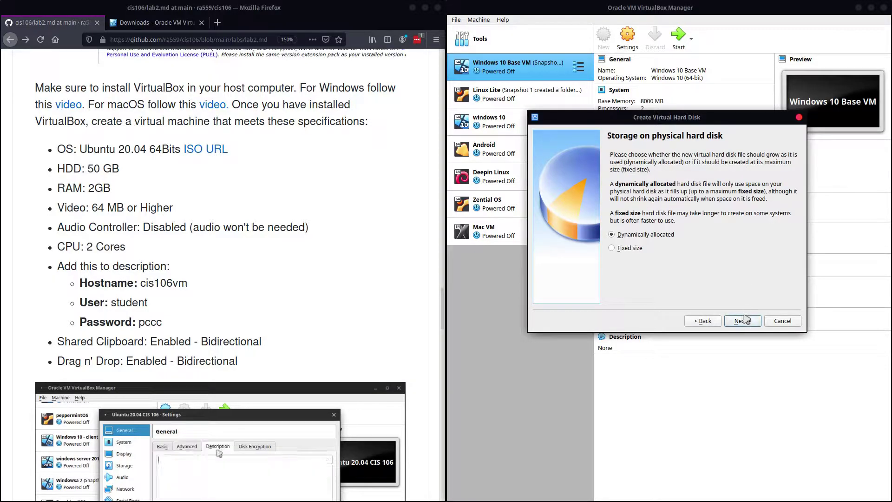
click(743, 321)
drag(783, 220, 778, 220)
text(50)
click(743, 320)
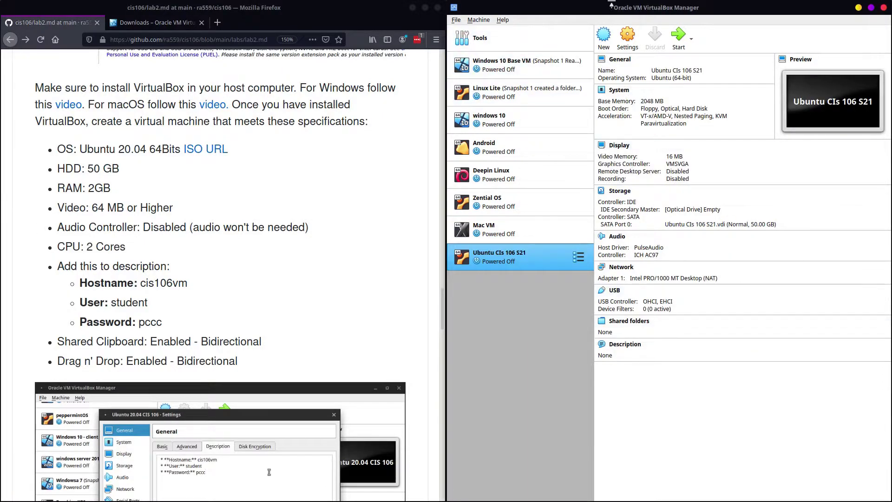
Step: Set Shared Clipboard and Drag'n'Drop to Bidirectional in the VM's Advanced general settings
click(627, 37)
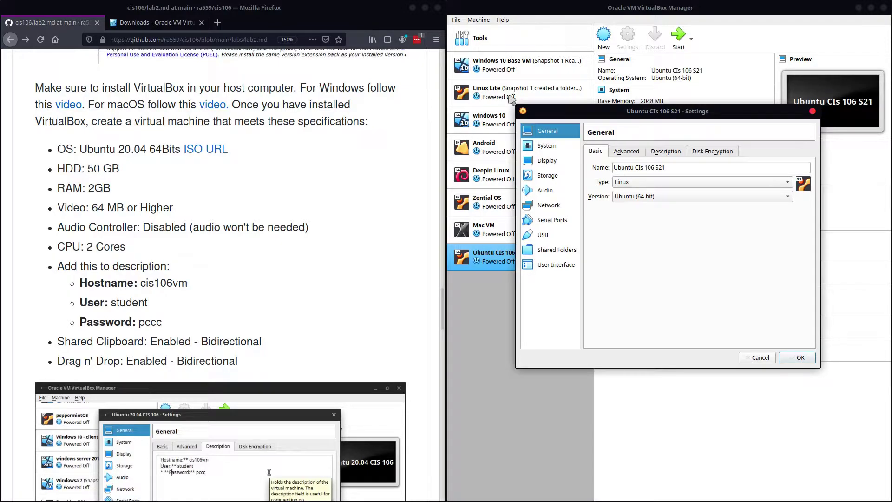
click(618, 153)
click(660, 182)
click(660, 217)
click(669, 196)
click(664, 231)
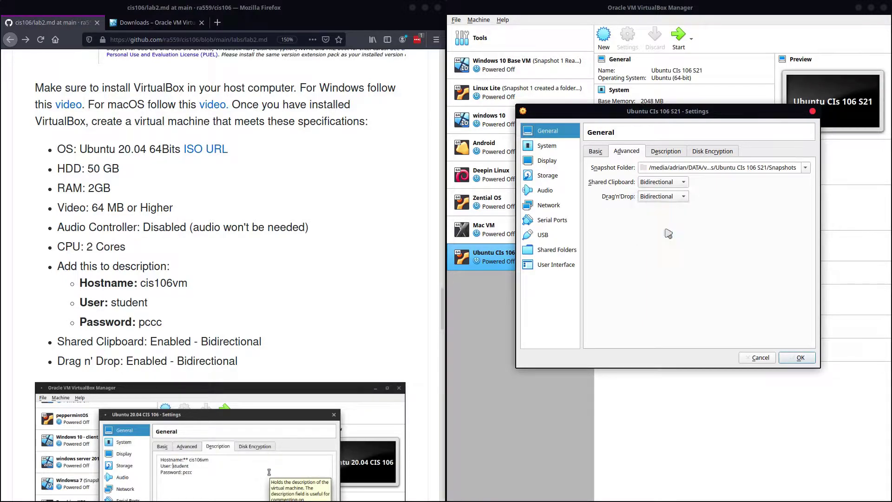
Step: Paste the hostname, user and password lines into the Description and replace the user 'student' with your own username
click(667, 150)
click(167, 325)
drag(167, 325, 79, 283)
middle_click(641, 200)
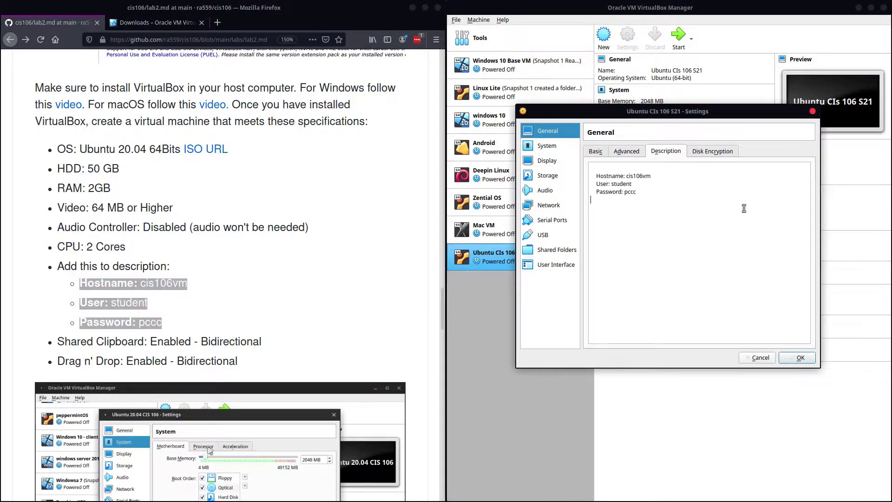
double_click(621, 184)
key(BackSpace)
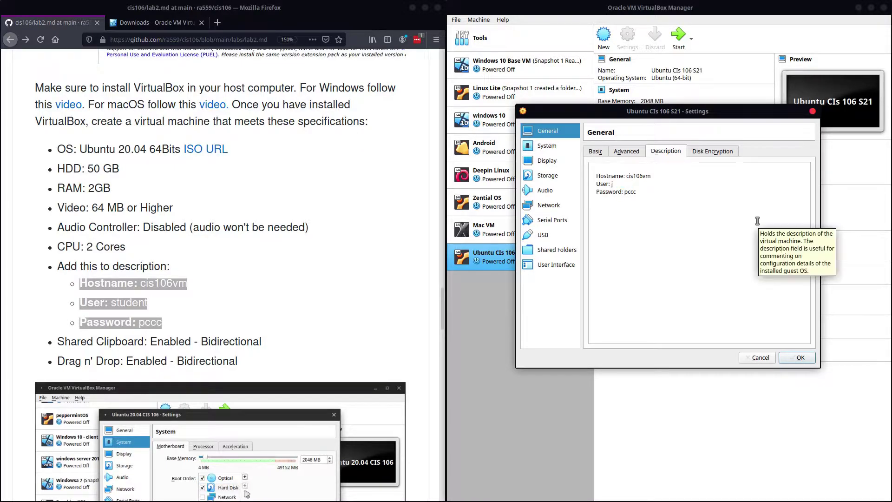
text(john)
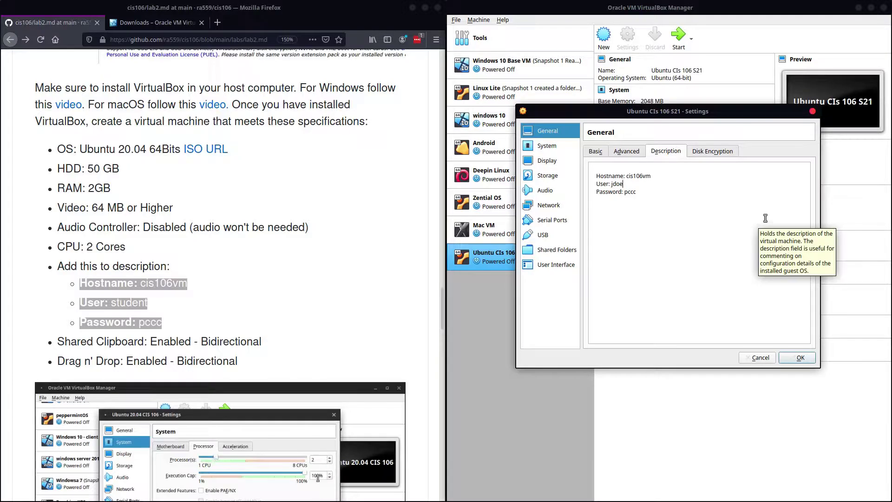
click(713, 198)
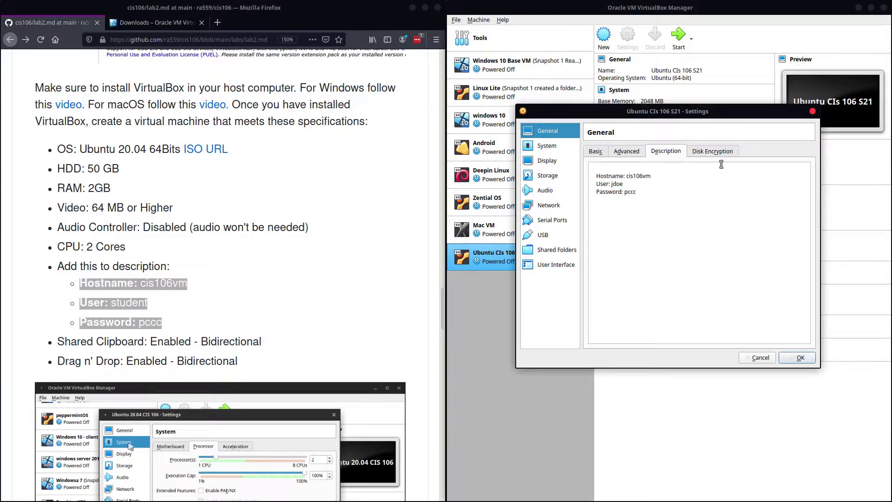
Step: Give the VM 2 processors and remove Floppy from the boot order
click(563, 146)
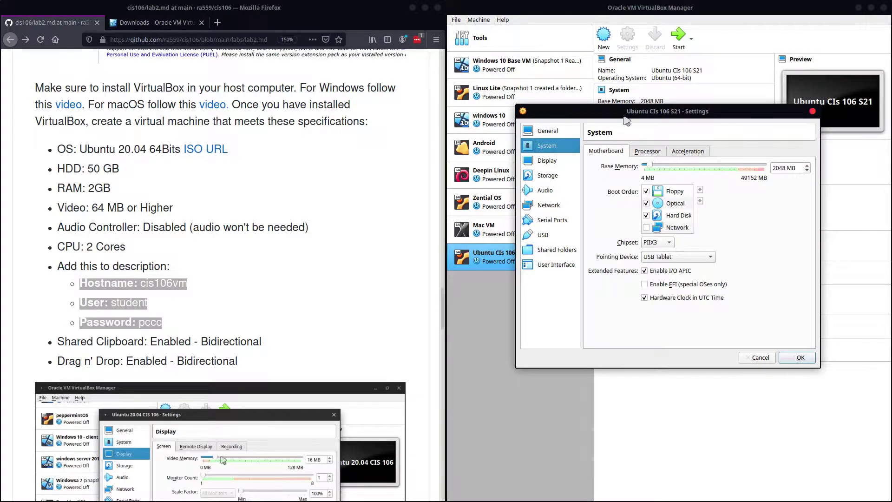
click(646, 151)
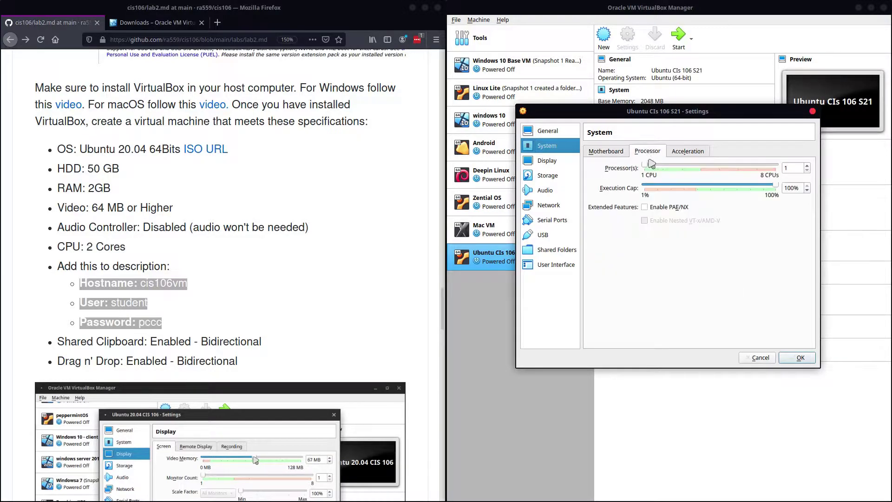
drag(646, 166, 672, 167)
click(617, 151)
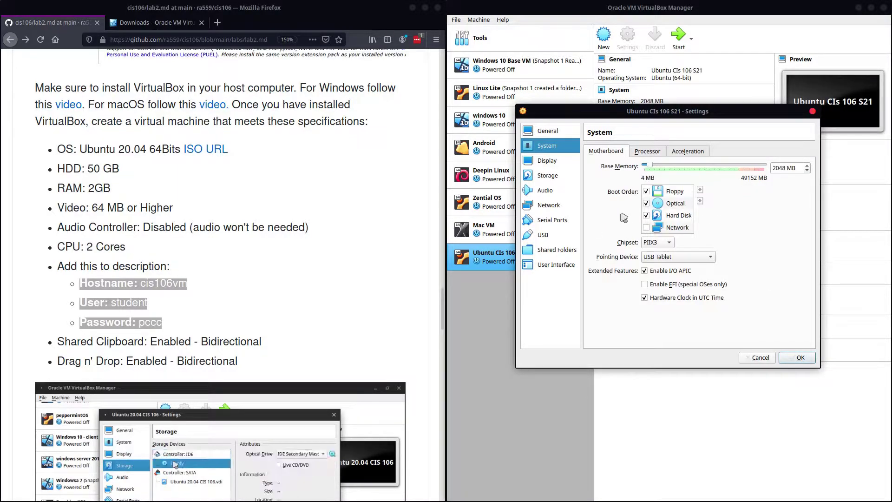
click(645, 191)
click(674, 191)
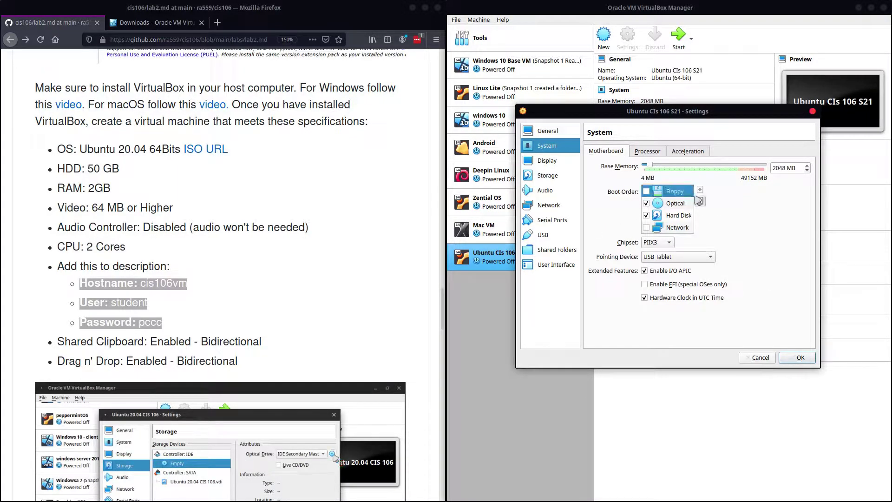
click(700, 201)
click(700, 201)
click(700, 201)
Step: Set video memory to 128 MB and enable 3D acceleration
click(560, 162)
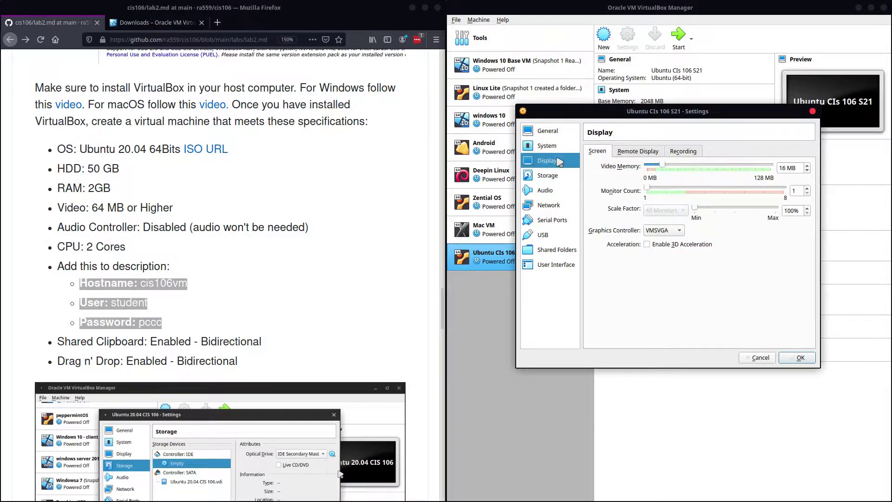
drag(664, 166, 878, 163)
click(647, 245)
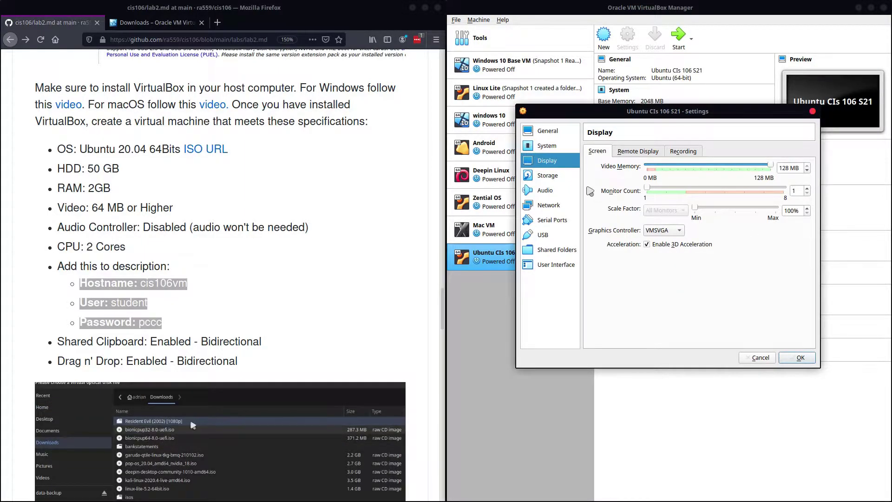
Step: Select the empty optical drive in Storage, then bring up options for the Ubuntu ISO link
click(553, 178)
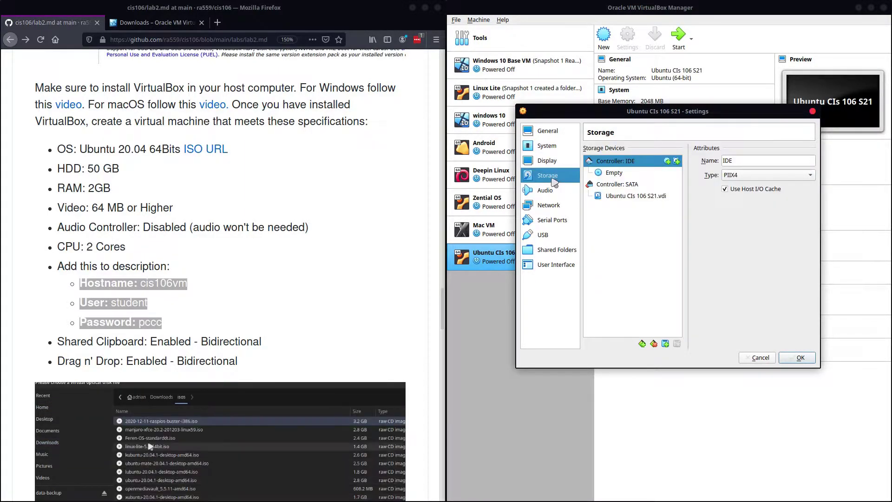
click(613, 172)
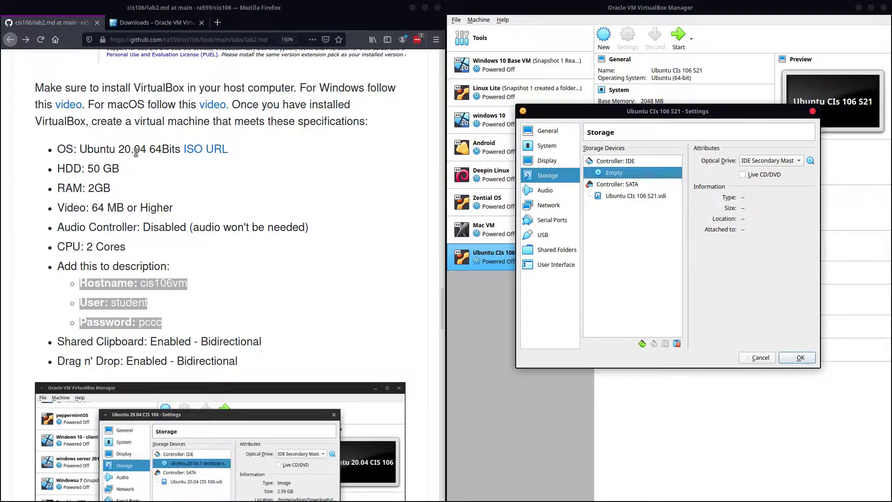
right_click(202, 152)
Step: Open the Ubuntu 20.04.2 LTS desktop download in a new tab, dismiss the ISO save prompt, and refocus VM settings
click(212, 160)
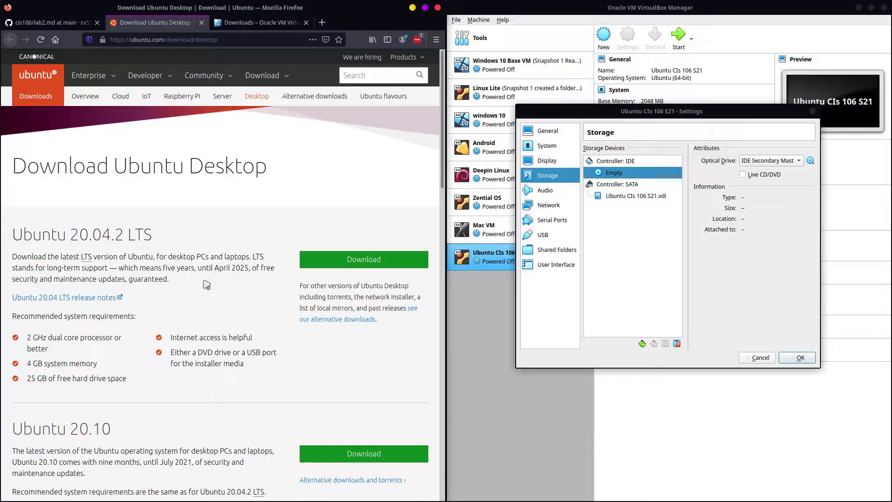
click(365, 261)
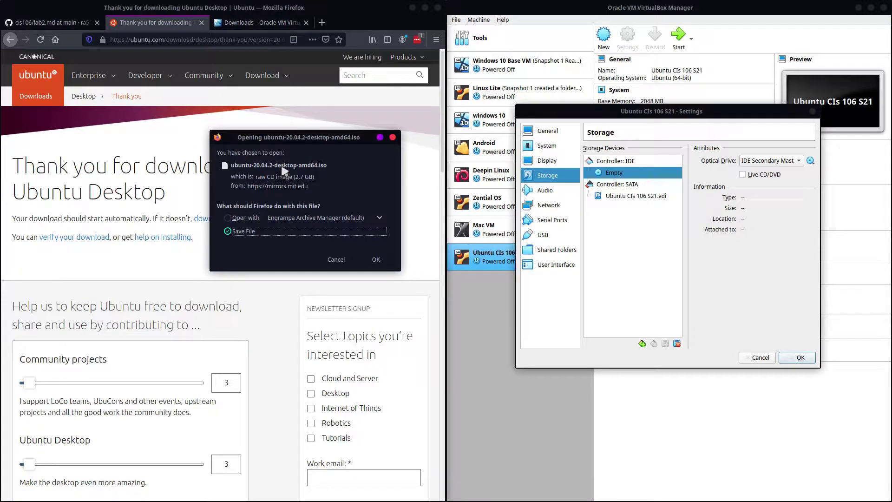
click(346, 262)
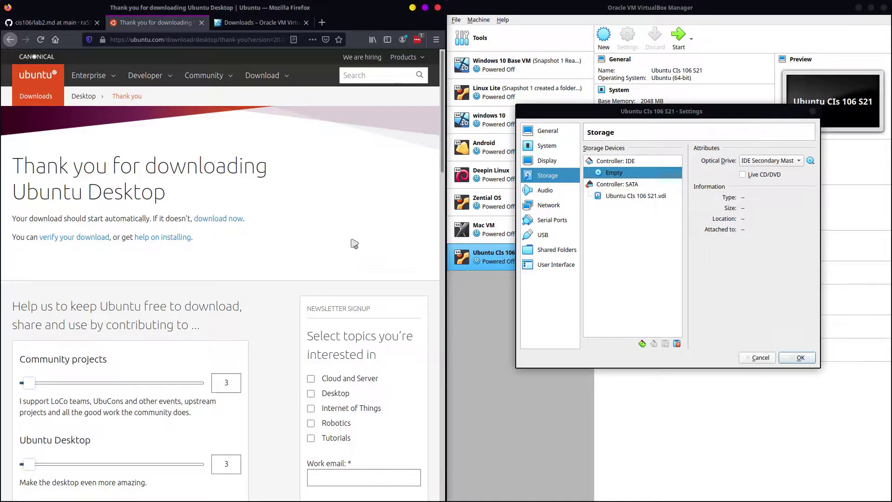
click(608, 176)
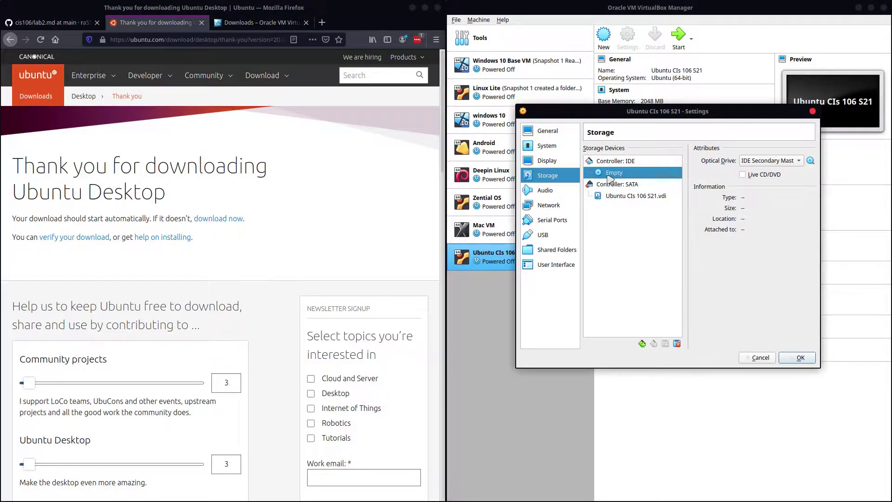
Step: Attach ubuntu-20.04.1-desktop-amd64.iso to the empty optical drive and save the settings
click(810, 161)
click(806, 191)
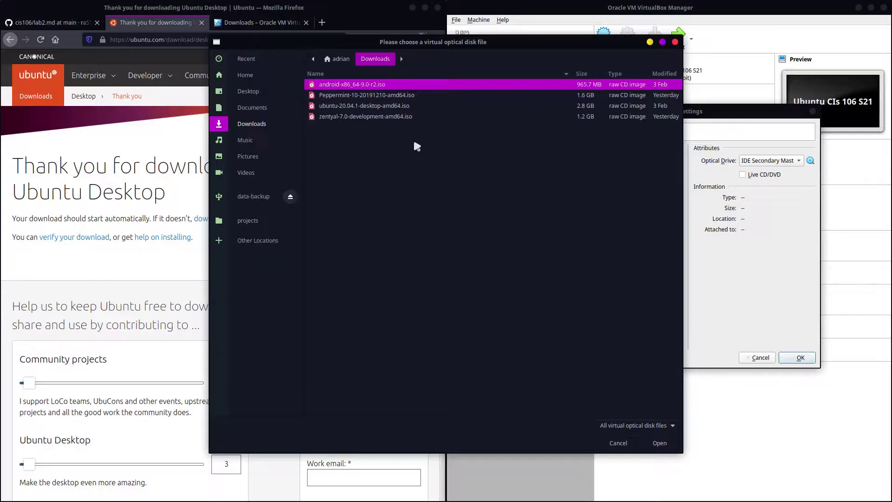
click(360, 106)
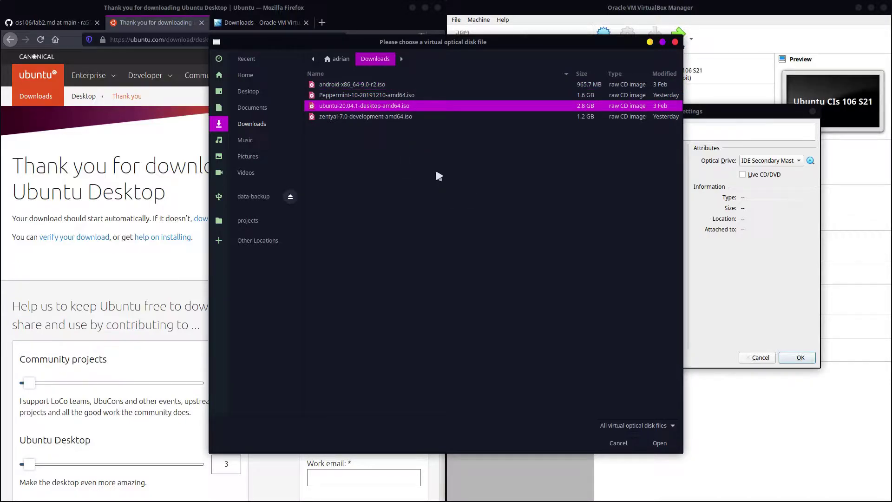
click(670, 447)
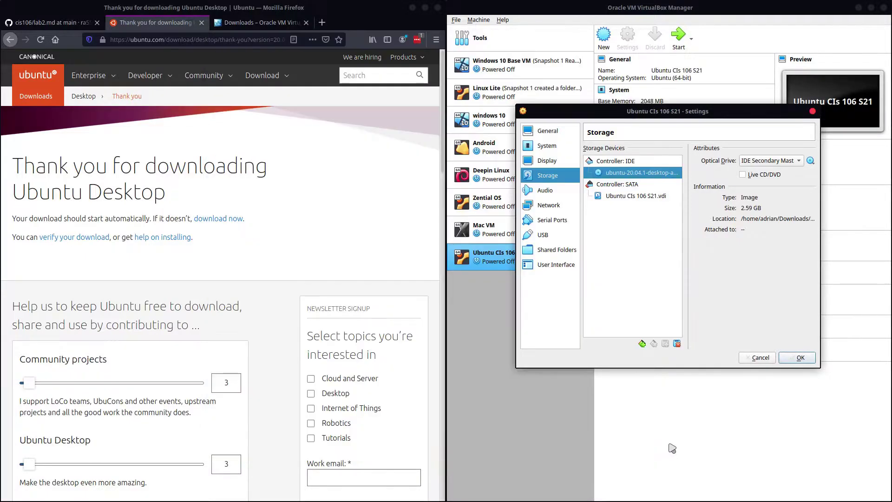
click(809, 358)
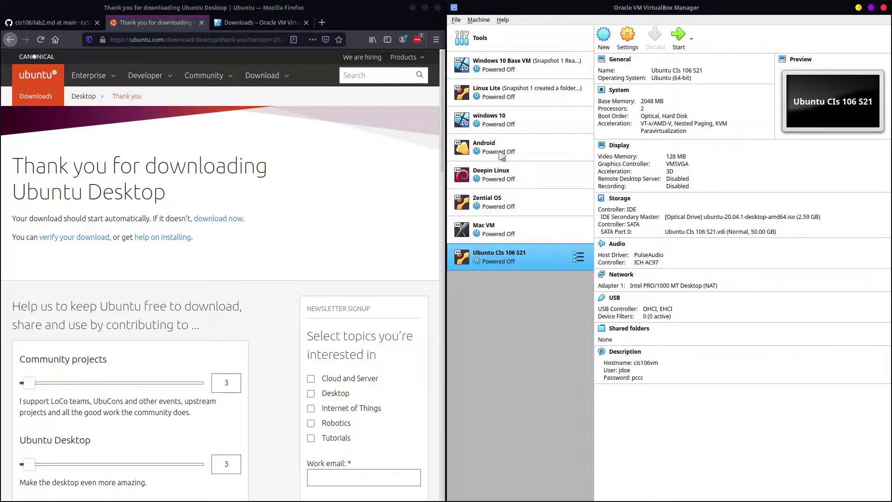
Step: Disable audio for Ubuntu CIs 106 S21, review Network, Serial Ports, USB, System and General, then save
click(627, 39)
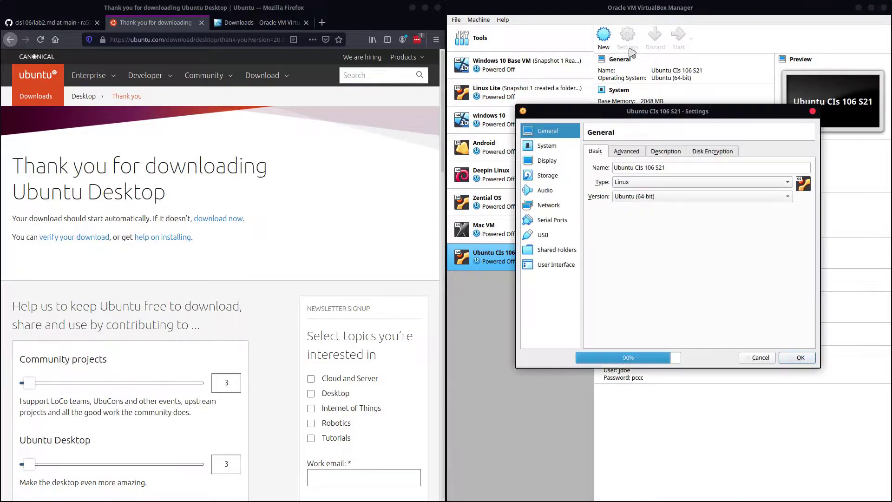
click(544, 190)
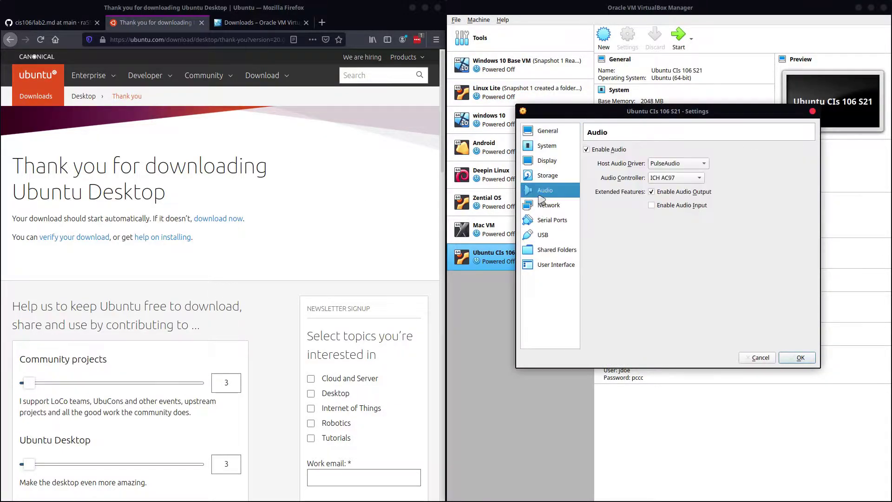
click(598, 150)
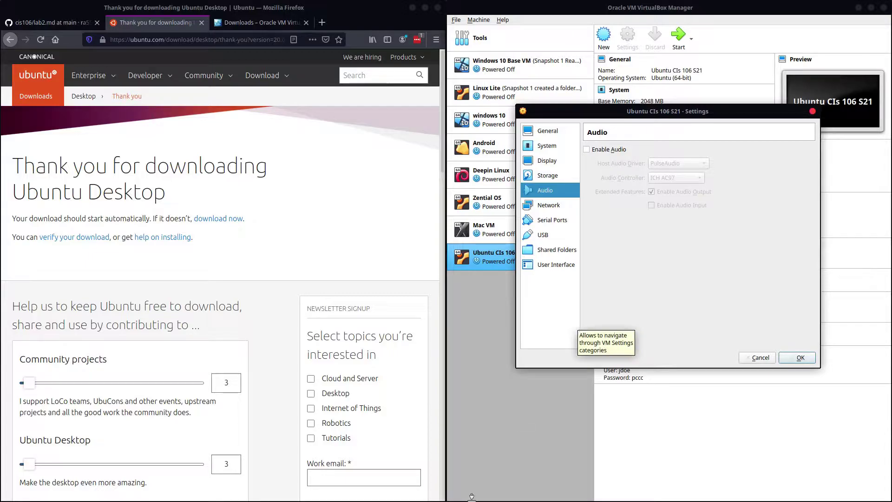
click(548, 206)
click(559, 228)
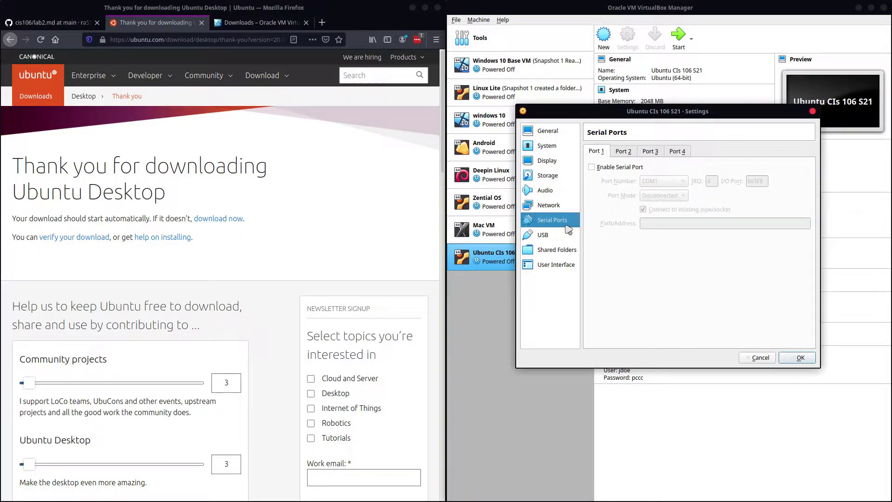
click(563, 235)
click(558, 144)
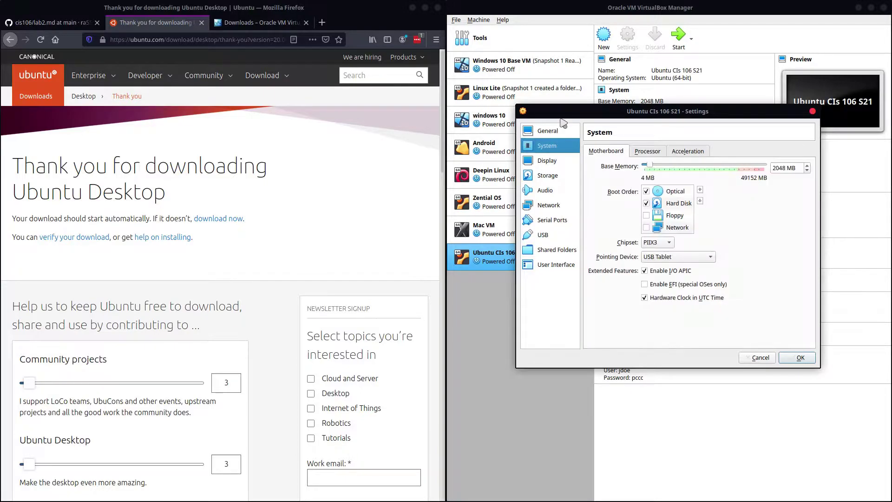
click(562, 131)
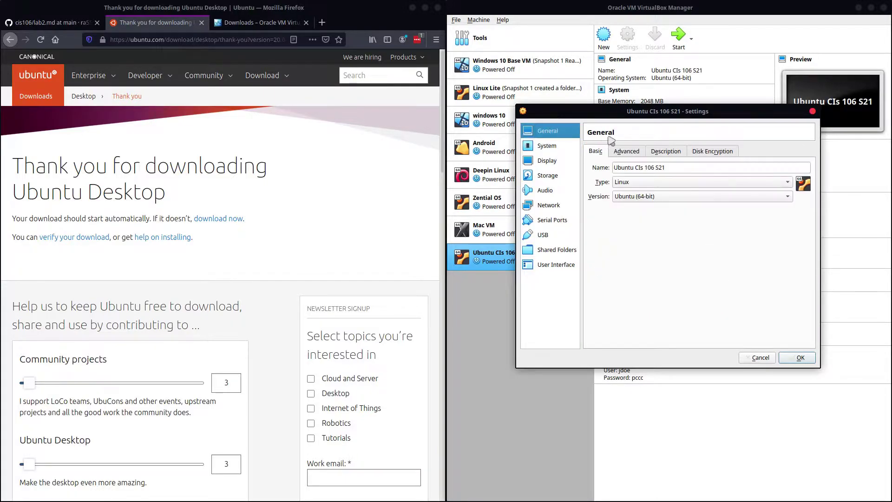
click(799, 359)
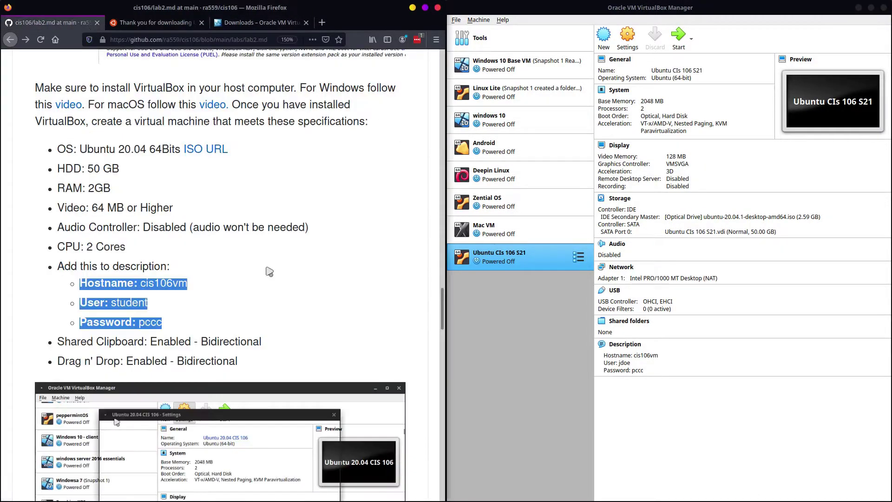
Step: Scroll the lab2.md page to the screenshot instruction just before Question 3
scroll(254, 279, down, 10)
scroll(255, 280, down, 3)
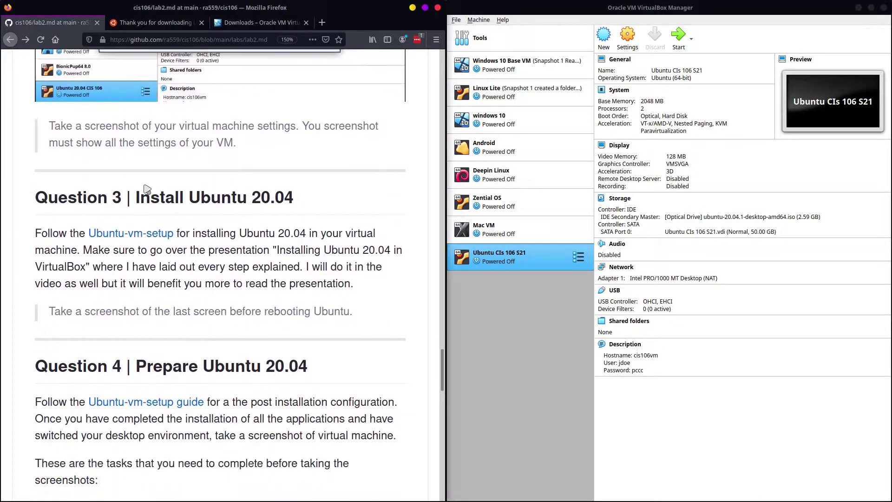
scroll(185, 201, up, 3)
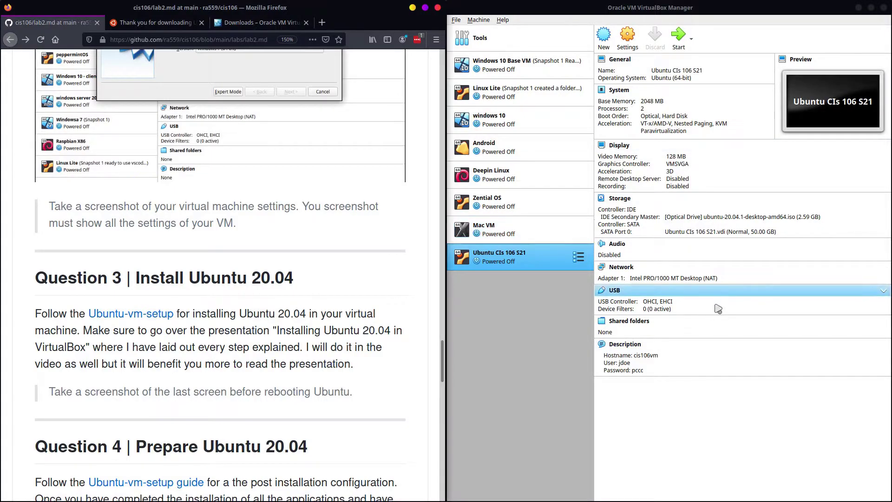
Step: Capture a Flameshot screenshot of the VirtualBox Manager window region
key(Print)
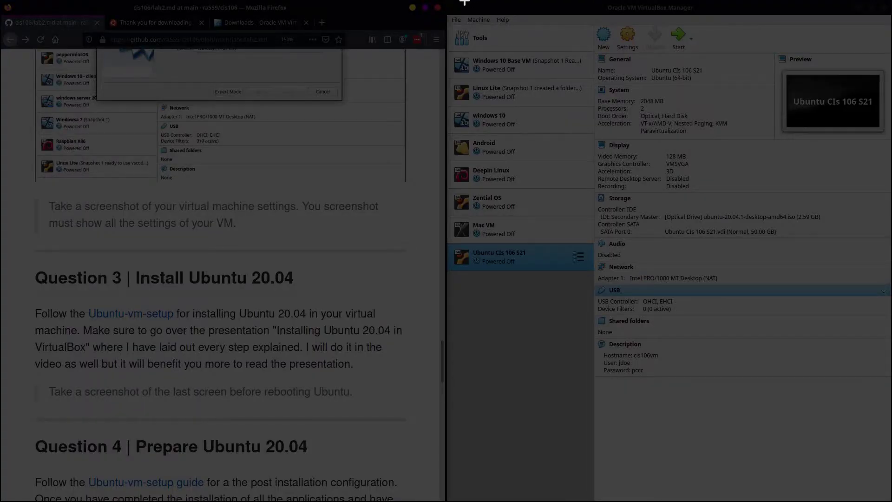
drag(448, 3, 888, 383)
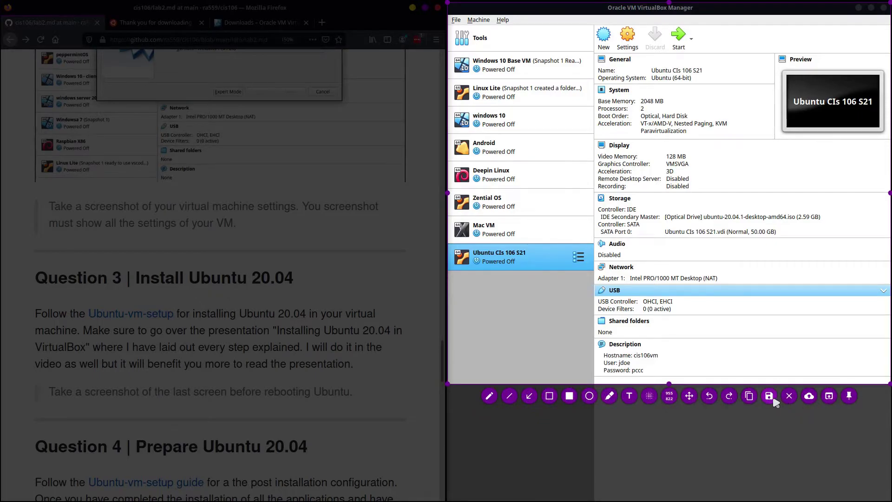
click(770, 396)
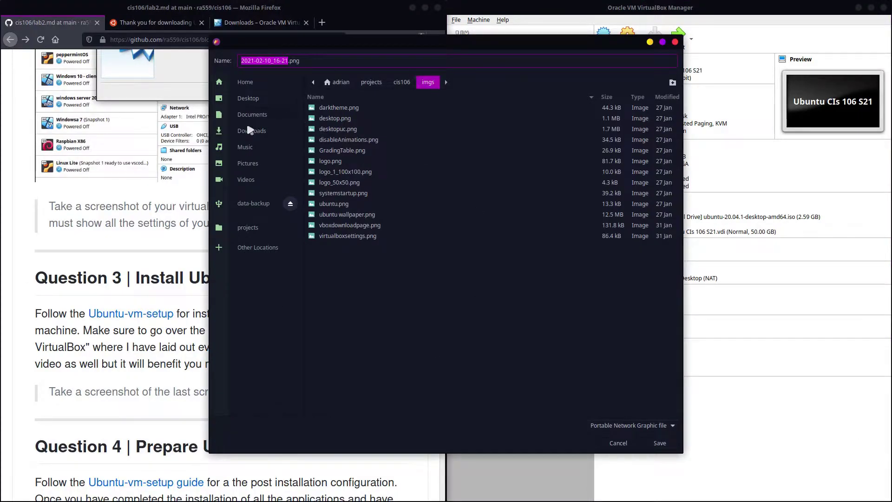
Step: Save the capture as virtualbox.png in a new lab2 folder inside the home folder
click(244, 84)
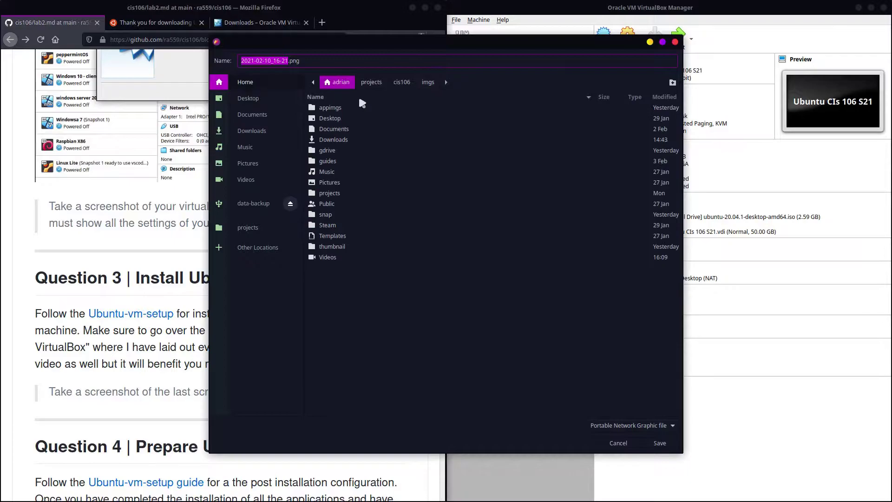
click(669, 85)
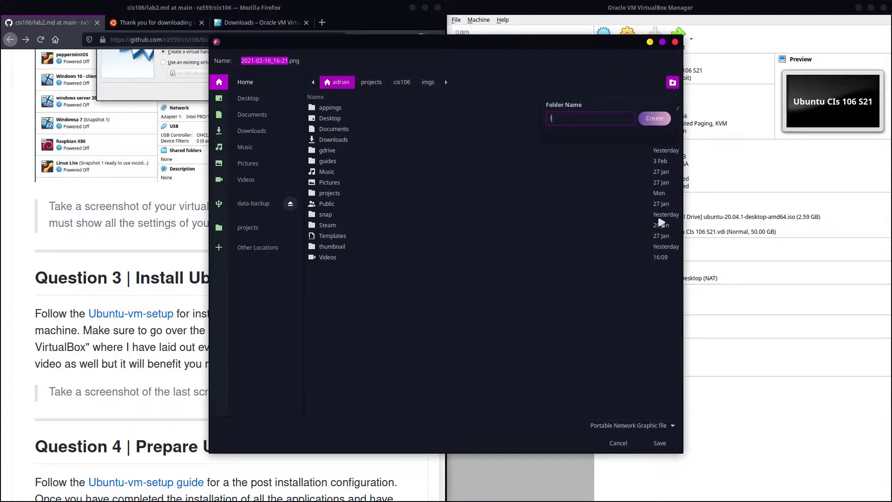
text(lab2)
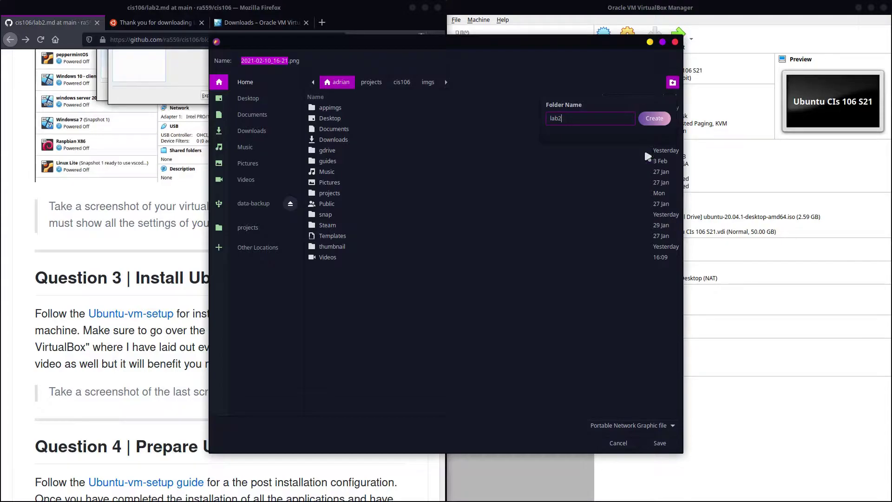
click(655, 120)
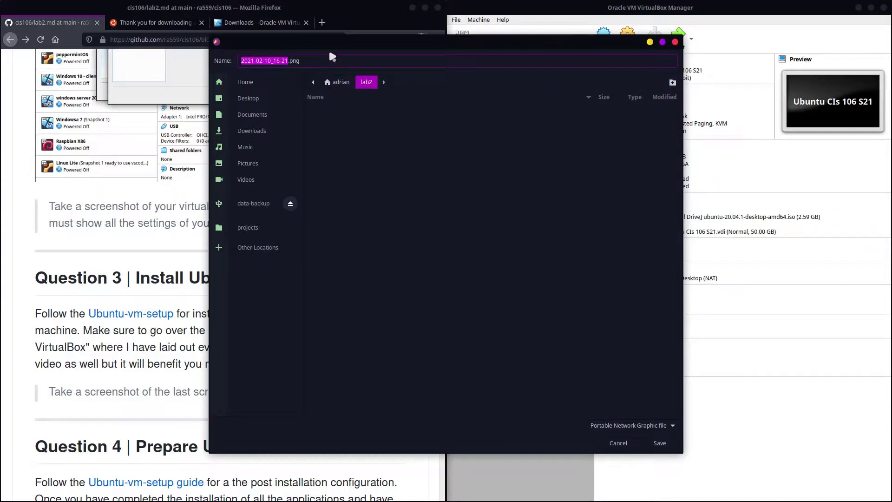
click(332, 60)
key(ctrl+a)
key(BackSpace)
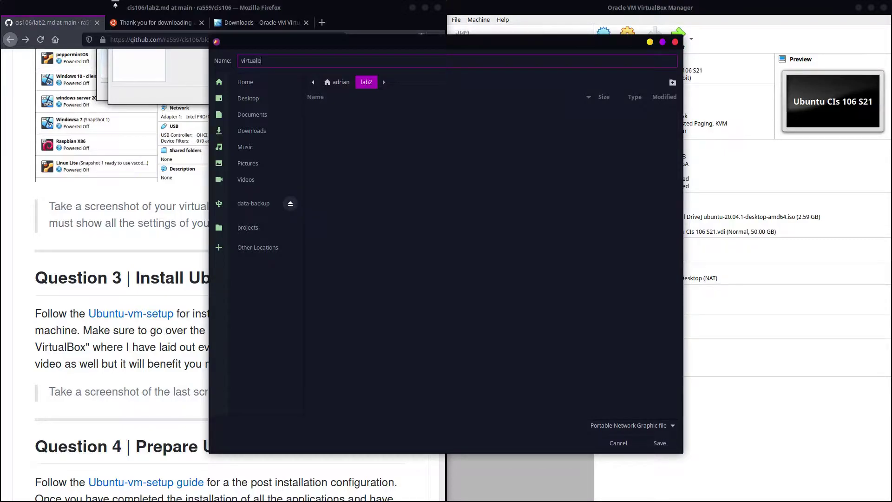
text(virtualbox.pnm)
key(BackSpace)
text(g)
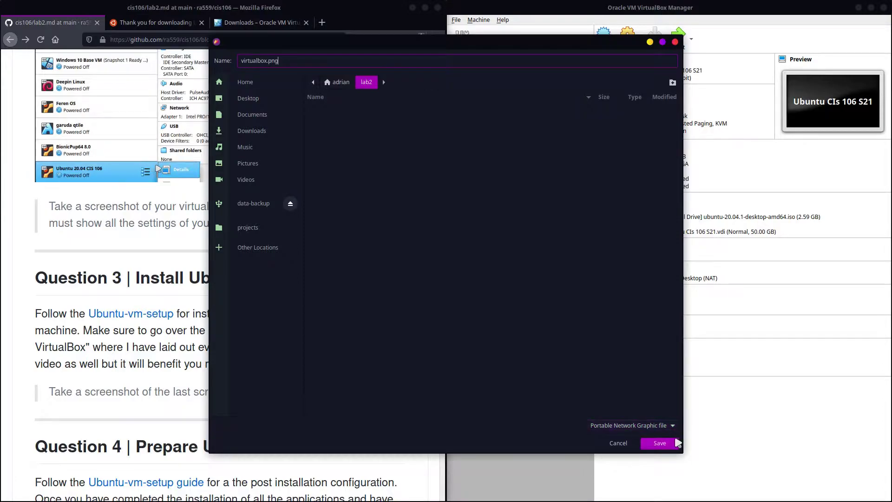
click(660, 443)
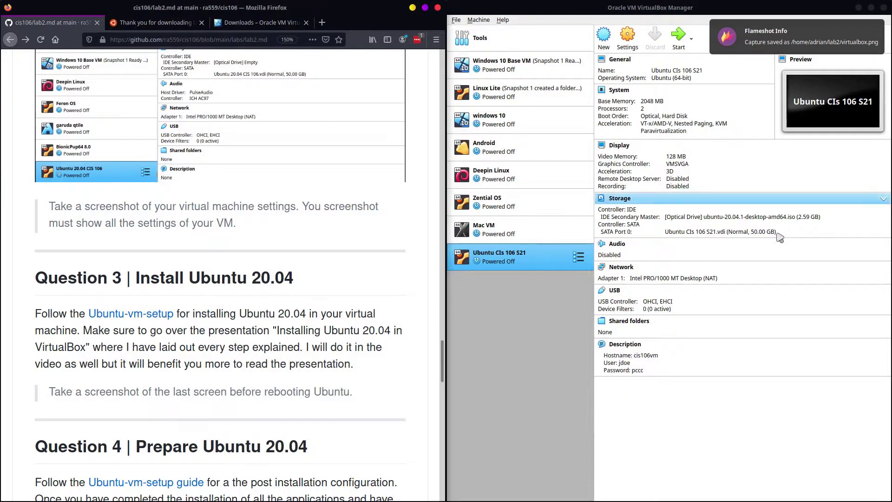
Step: Scroll lab2.md to Question 3, highlight its screenshot requirement, then return to VirtualBox Manager
click(652, 206)
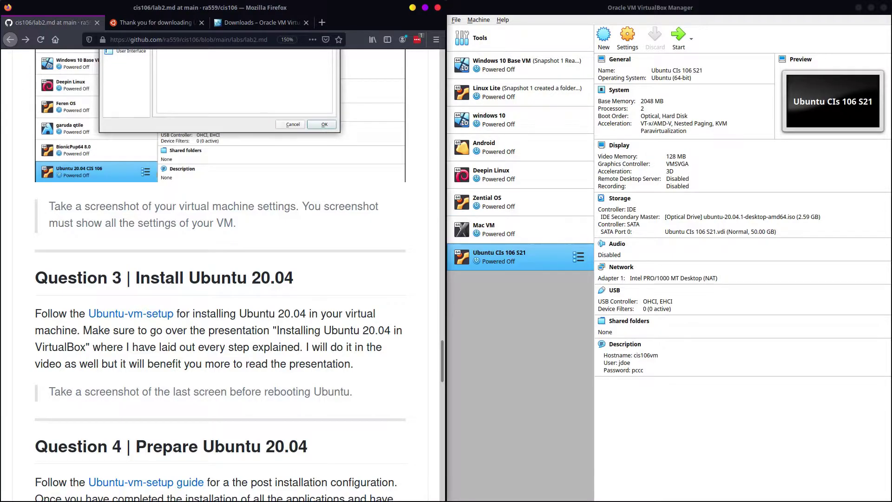
scroll(203, 117, down, 5)
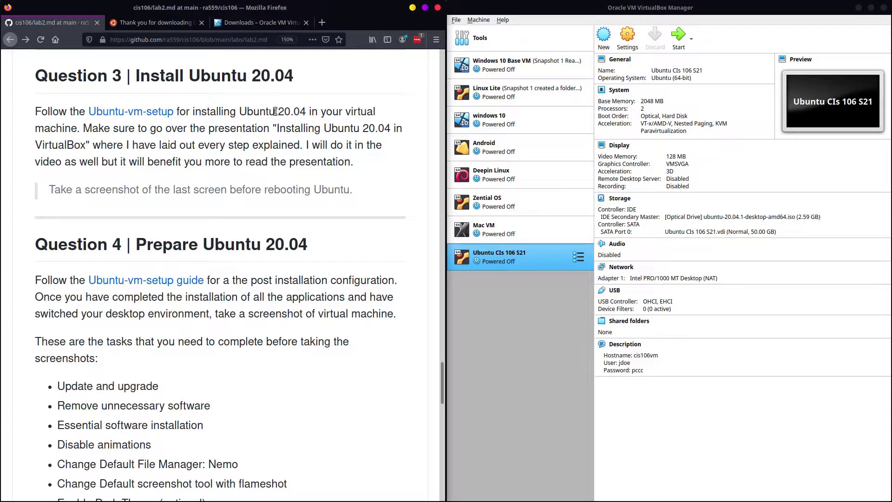
drag(360, 190, 27, 191)
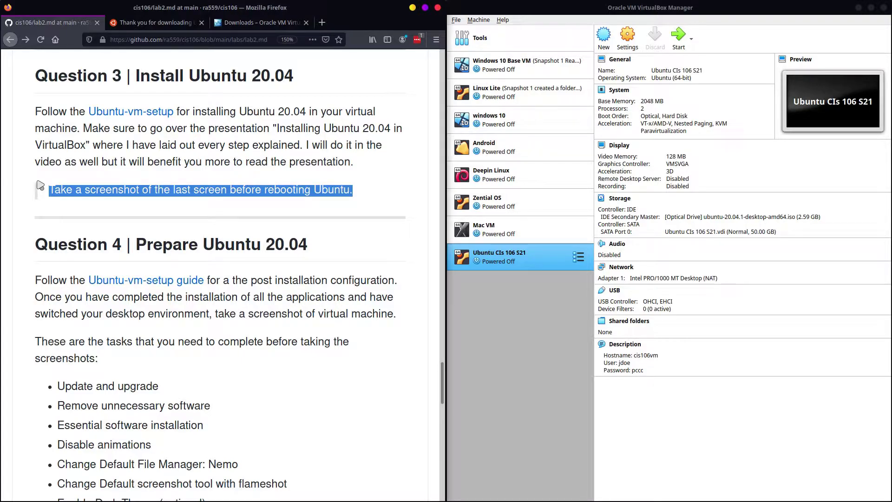
click(581, 318)
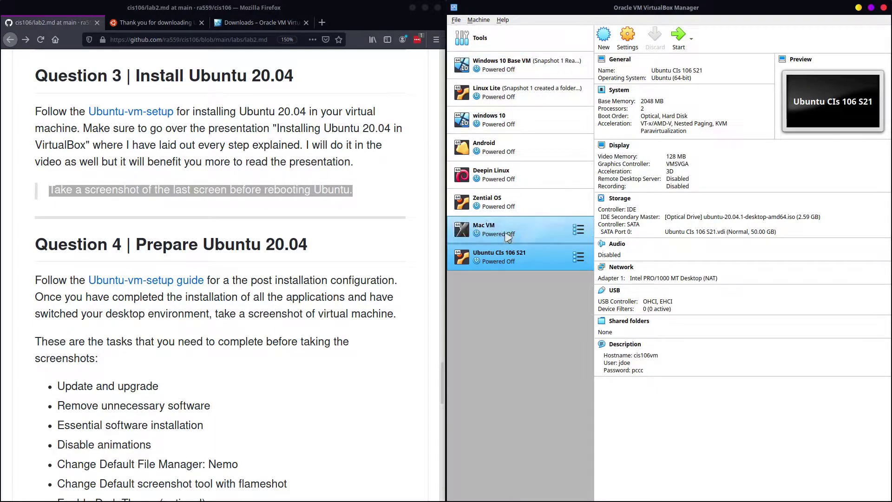
Step: Normal-start Ubuntu CIs 106 S21 and boot it from ubuntu-20.04.1-desktop-amd64.iso
click(478, 19)
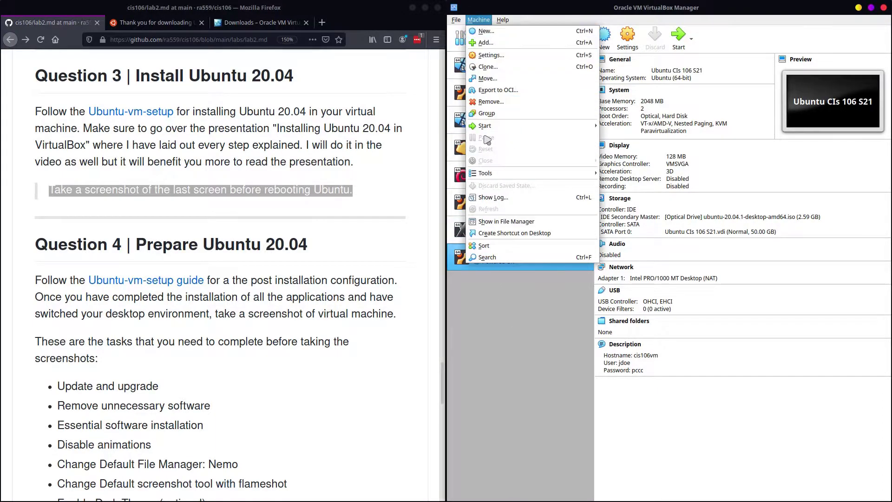
mouse_move(491, 126)
click(526, 264)
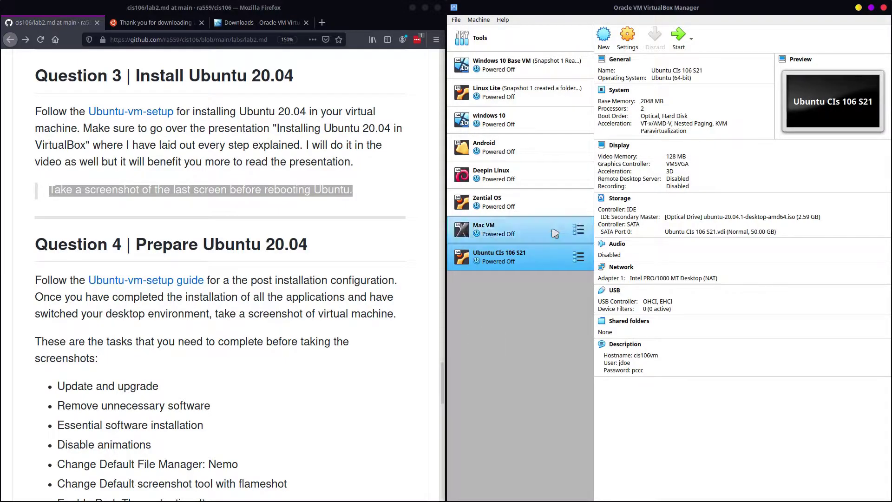
right_click(525, 263)
mouse_move(548, 335)
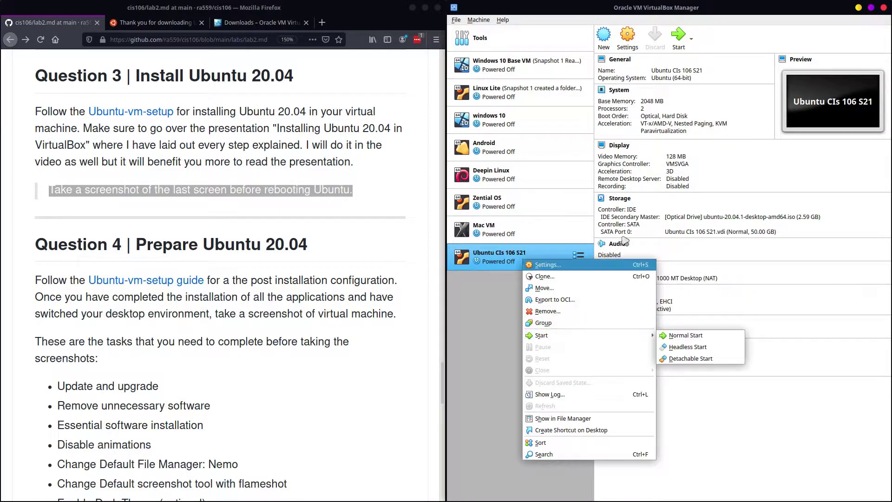
click(678, 37)
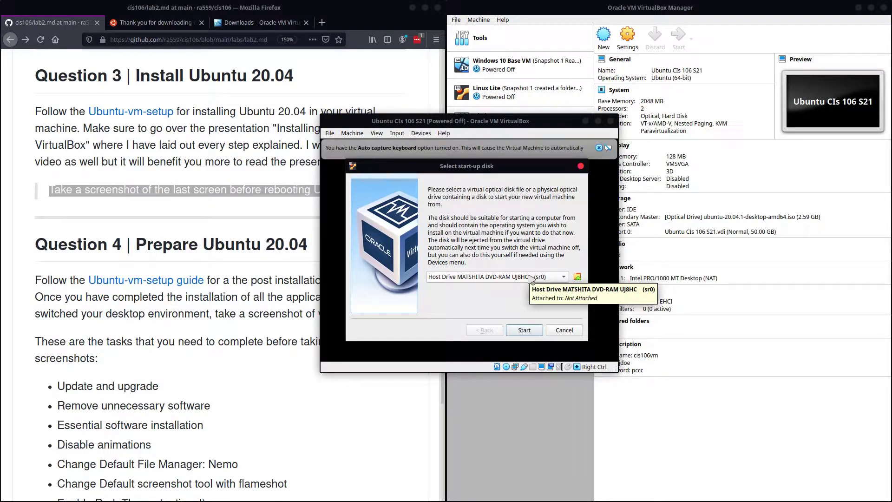
click(530, 277)
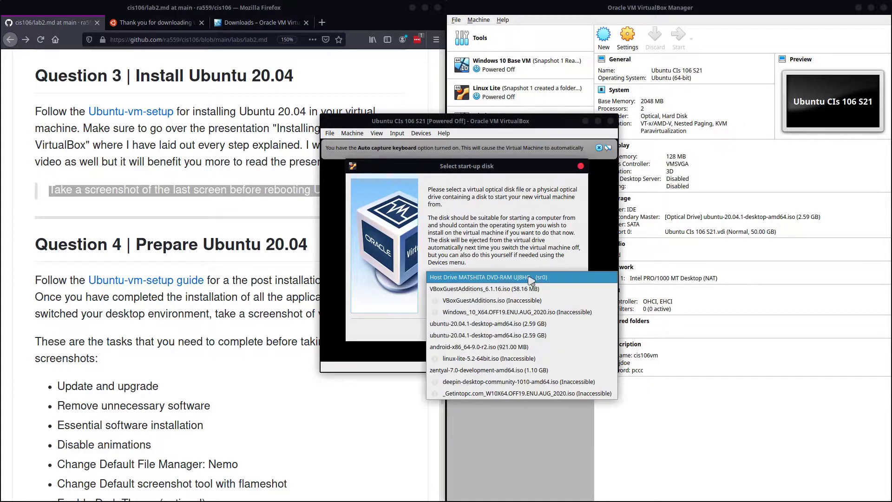
click(455, 323)
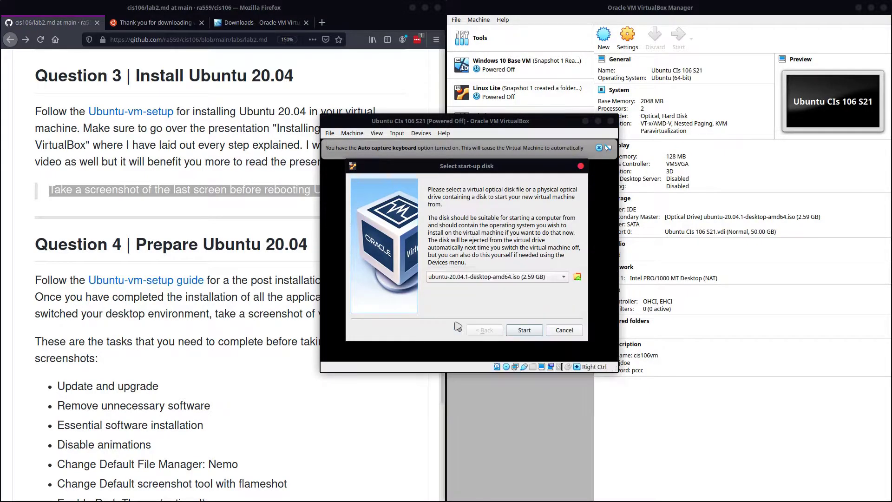
click(523, 333)
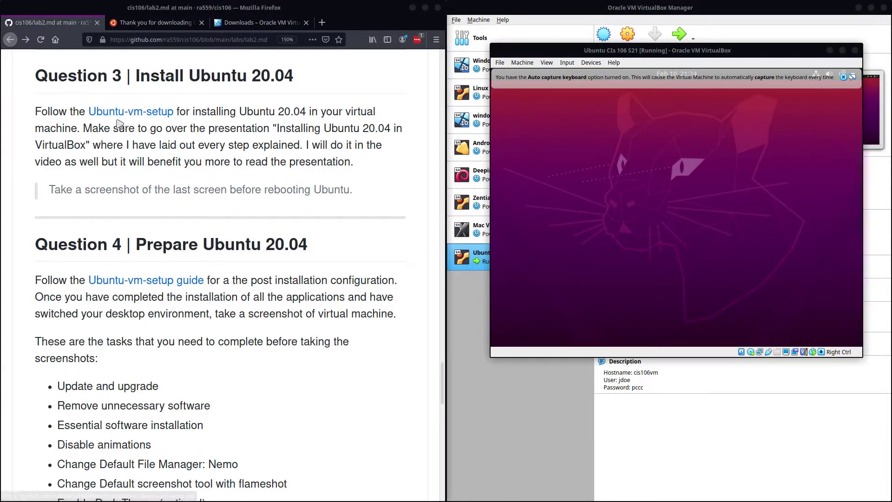
Step: Open the Ubuntu-vm-setup guide in a new tab at During Installation Settings, then choose Install Ubuntu in the VM
right_click(120, 112)
click(140, 113)
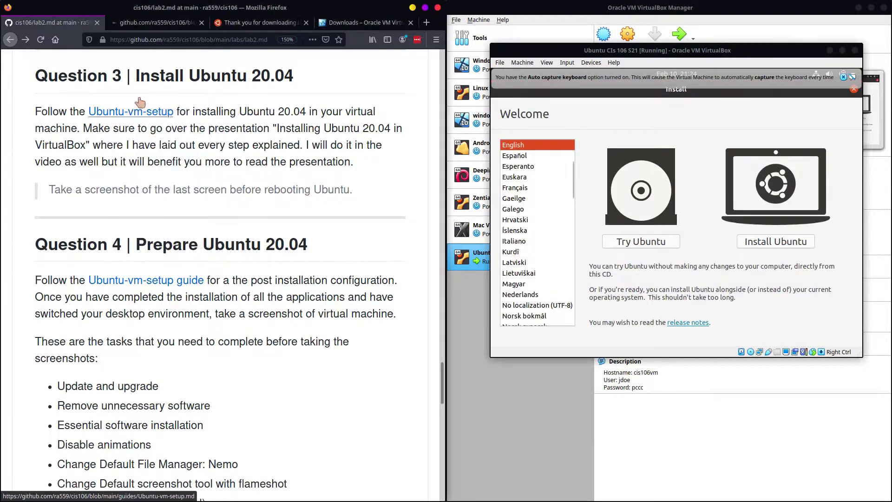
click(141, 23)
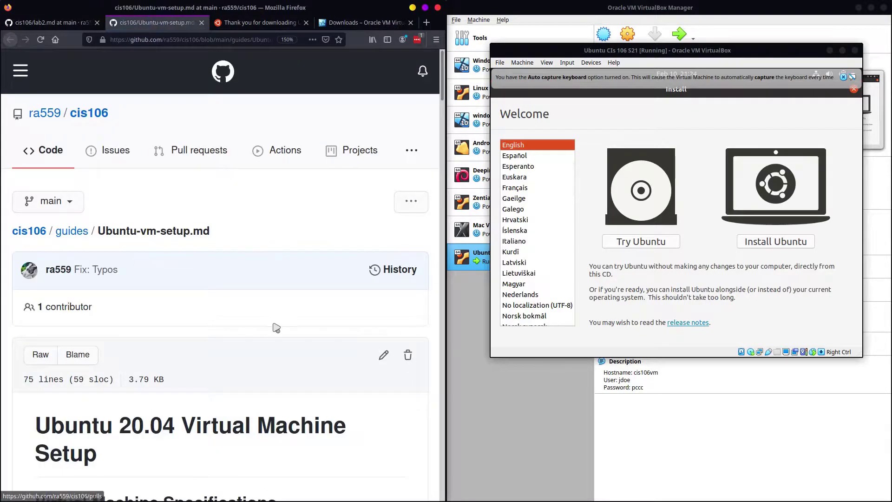
scroll(276, 328, down, 7)
scroll(260, 293, down, 1)
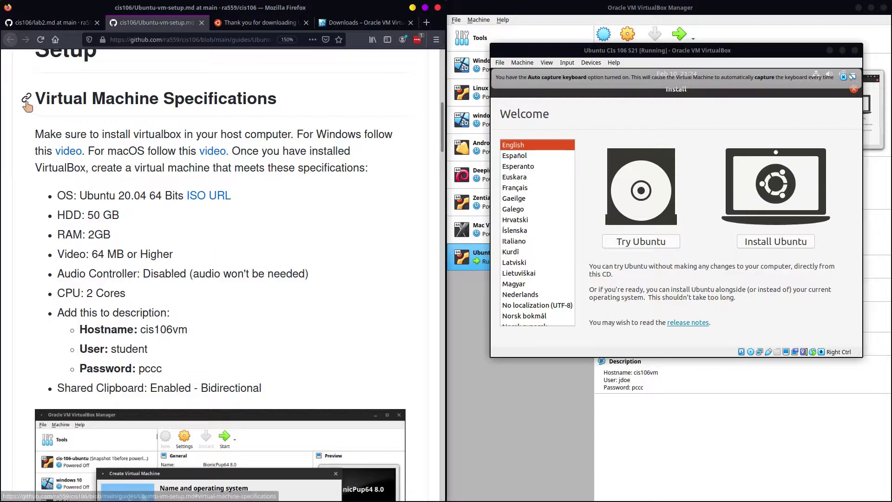
drag(46, 98, 277, 389)
scroll(272, 408, down, 3)
scroll(272, 407, down, 10)
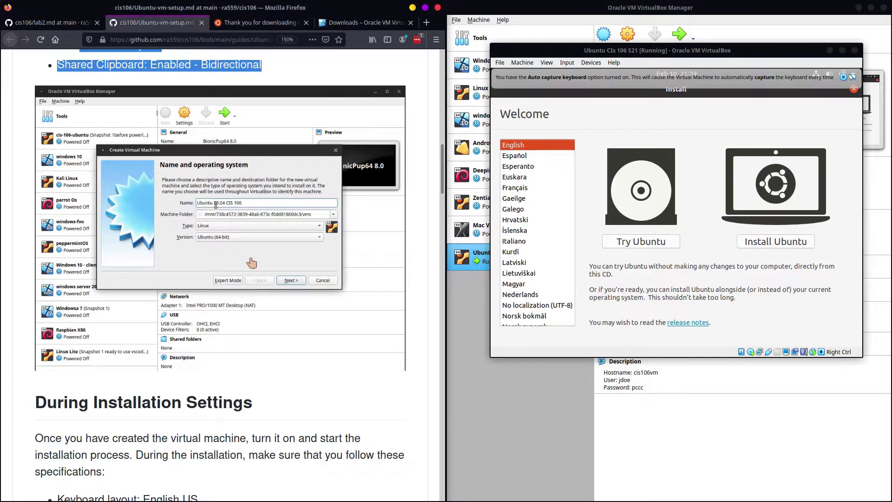
scroll(286, 278, down, 10)
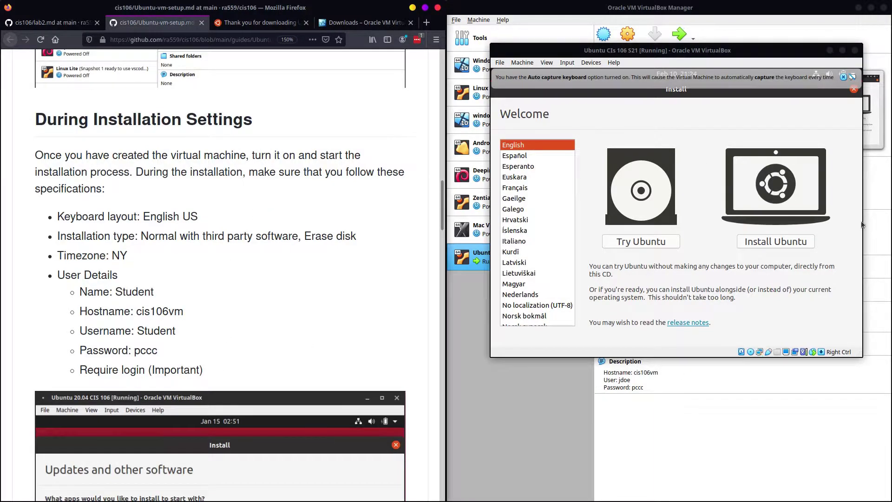
click(796, 245)
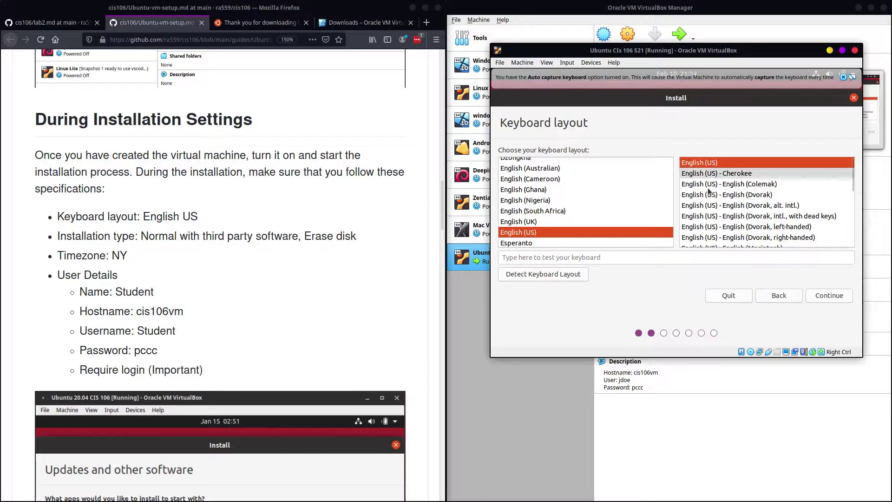
Step: Accept the English (US) keyboard, include third-party software, and install with Erase disk, confirming the disk changes
click(831, 297)
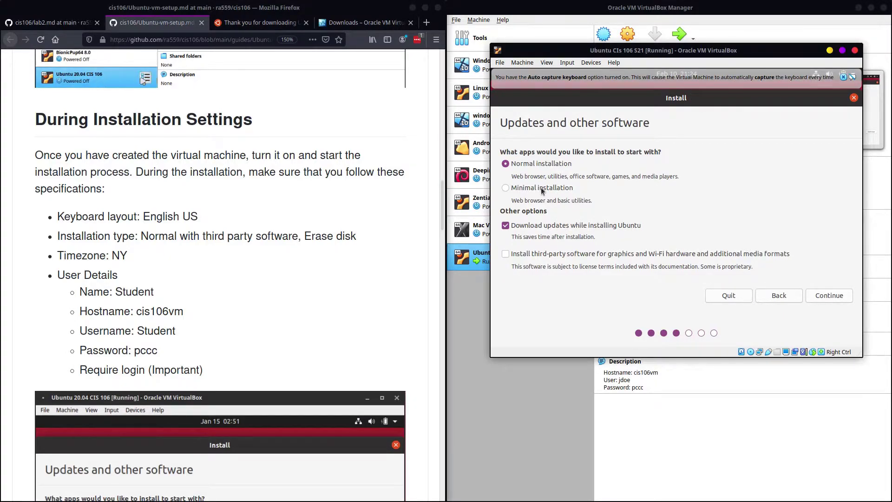
click(548, 253)
click(833, 299)
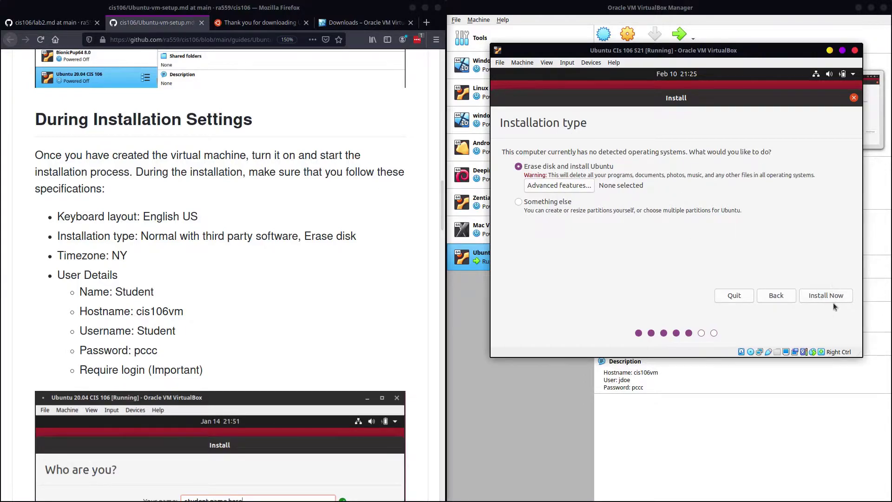
click(836, 291)
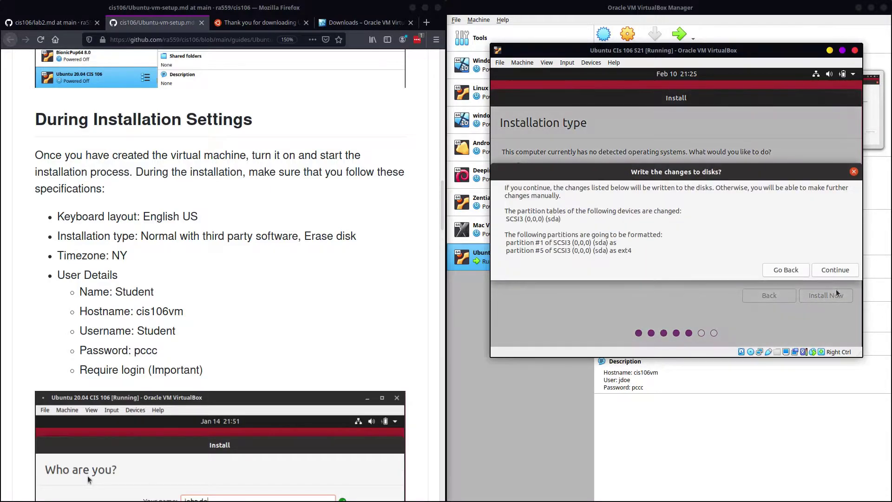
click(827, 271)
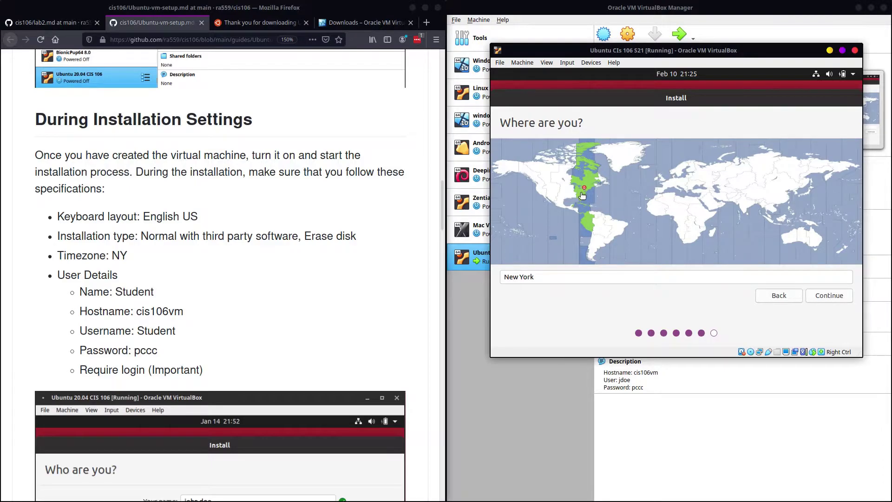
Step: Keep New York as the installer's location and continue to the account form
click(846, 298)
Step: Enter the user's full name and set the computer name to cis106vm
click(667, 156)
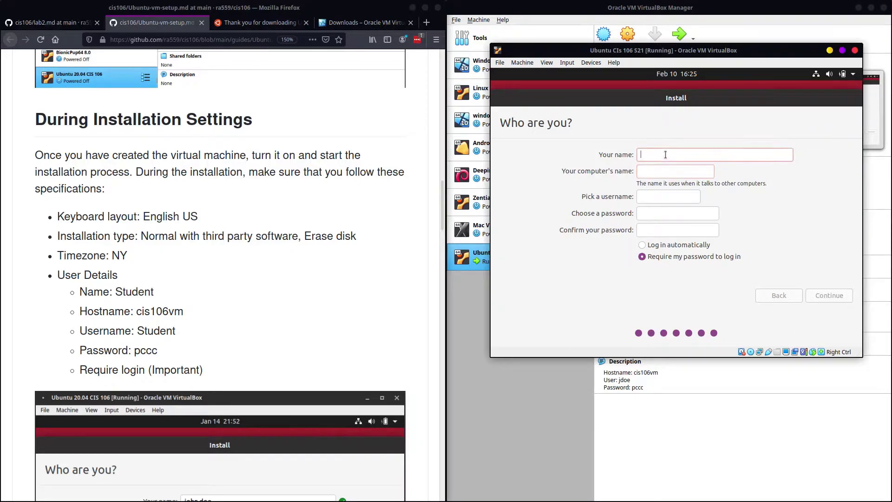
text(John doie)
key(BackSpace)
key(BackSpace)
key(BackSpace)
key(BackSpace)
text(Doe)
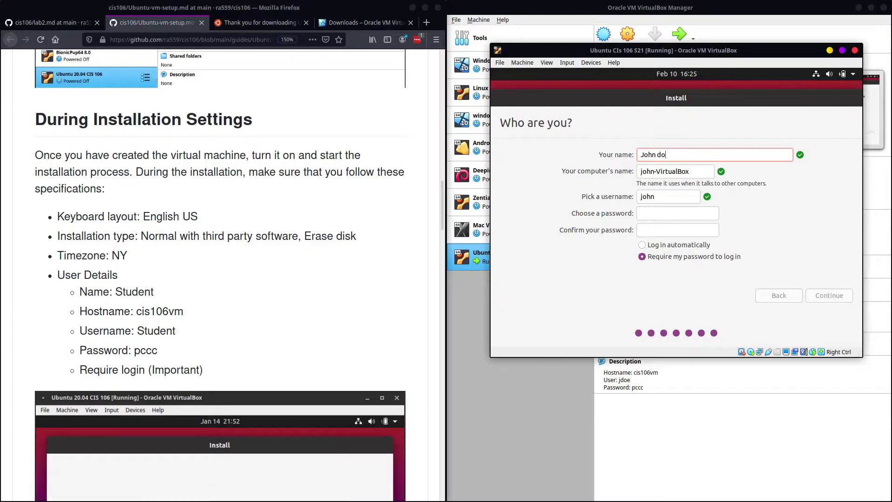
key(Tab)
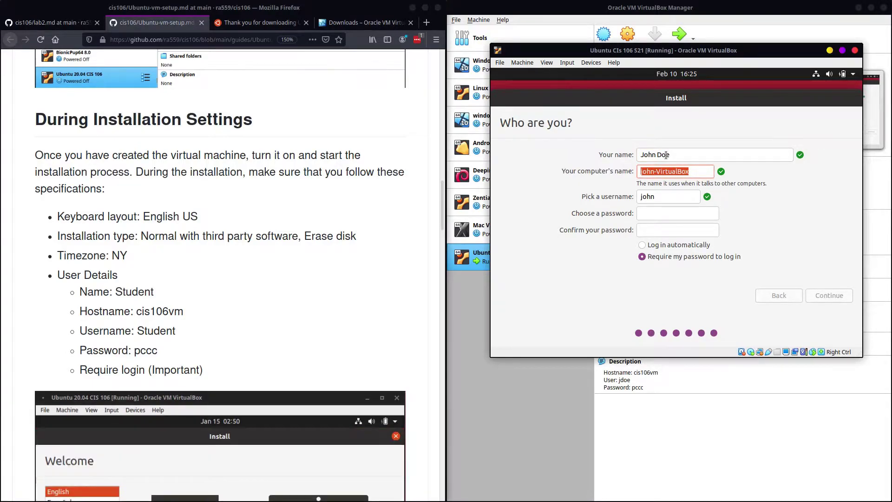
text(cis106vm)
Step: Replace the suggested username, enter and confirm the password, and continue the installation
key(Tab)
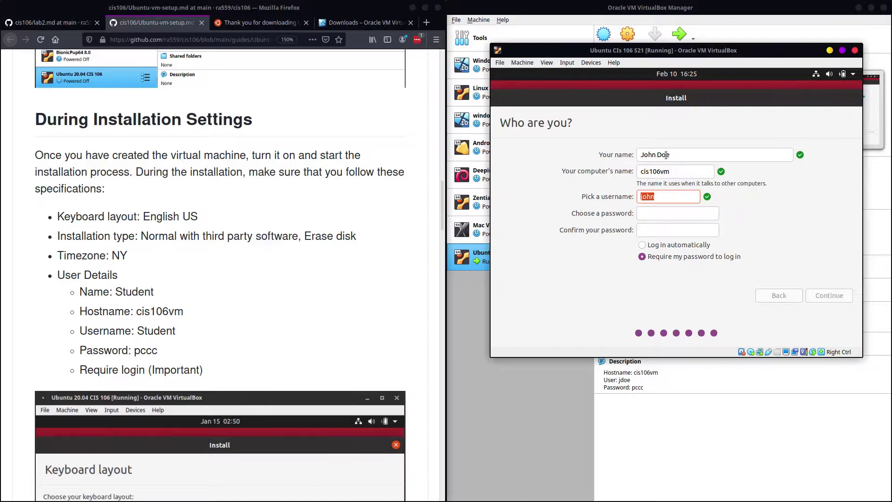
key(BackSpace)
text(jdoe)
key(Tab)
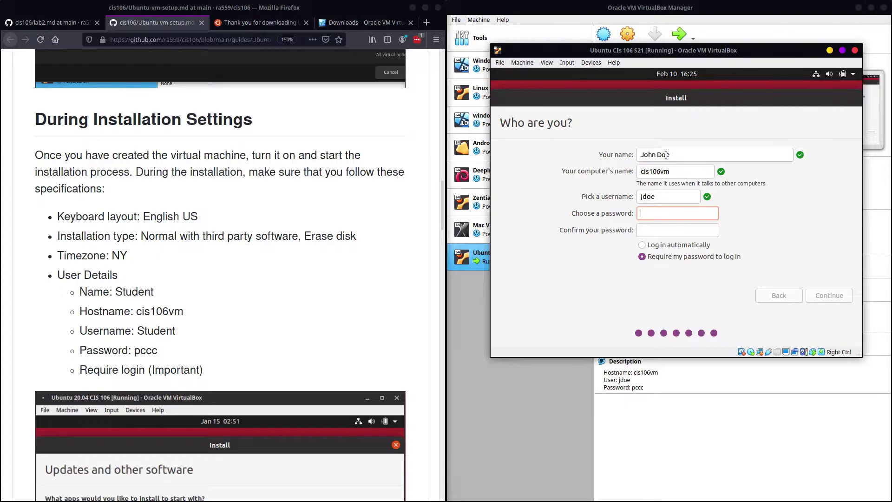
key(Tab)
click(823, 295)
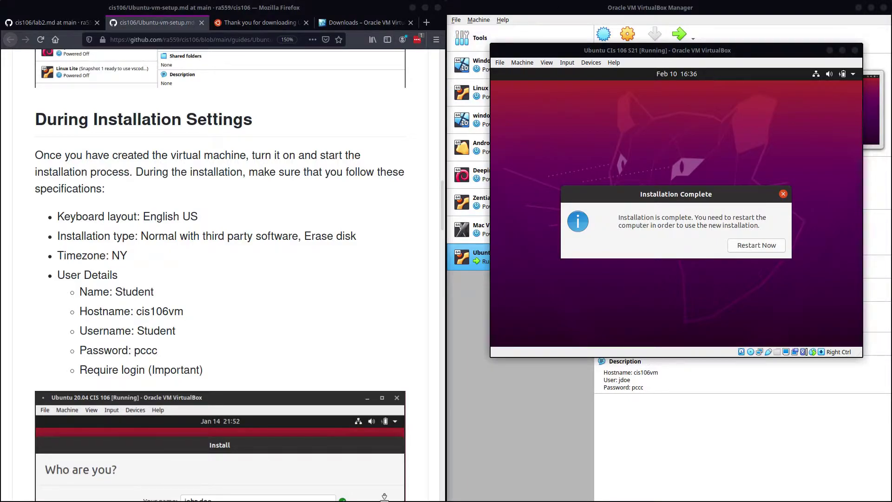
Step: Switch windows to bring the Ubuntu VM's Installation Complete screen back to the front
click(576, 400)
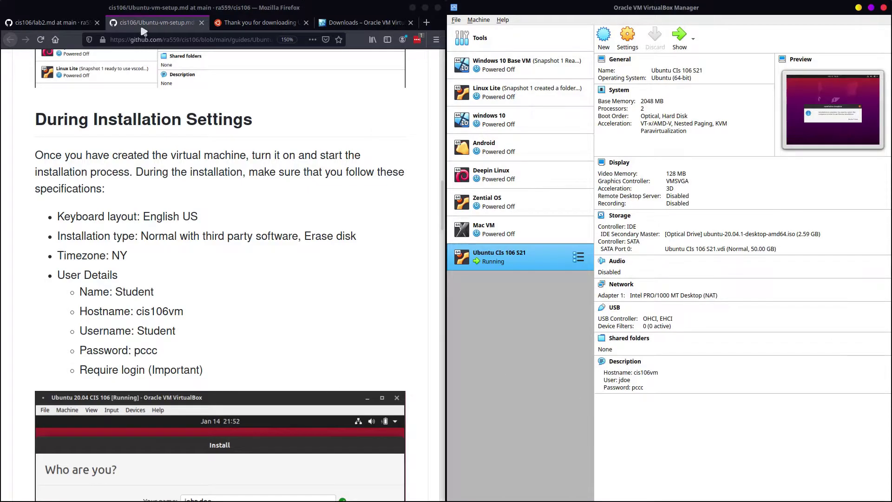
key(alt+Tab)
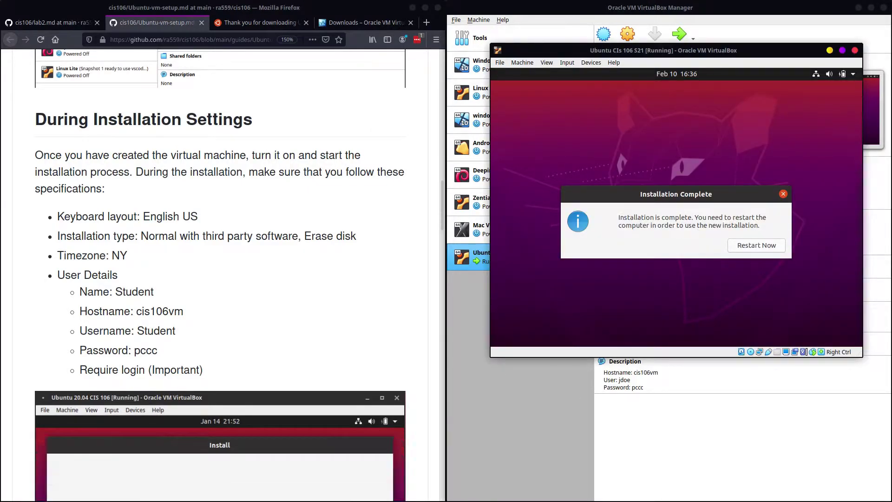
key(alt+Tab)
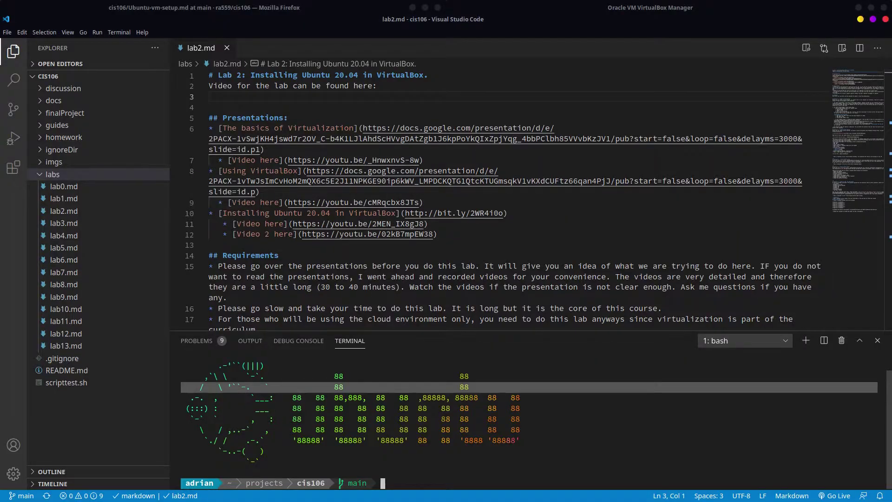
key(alt+Tab)
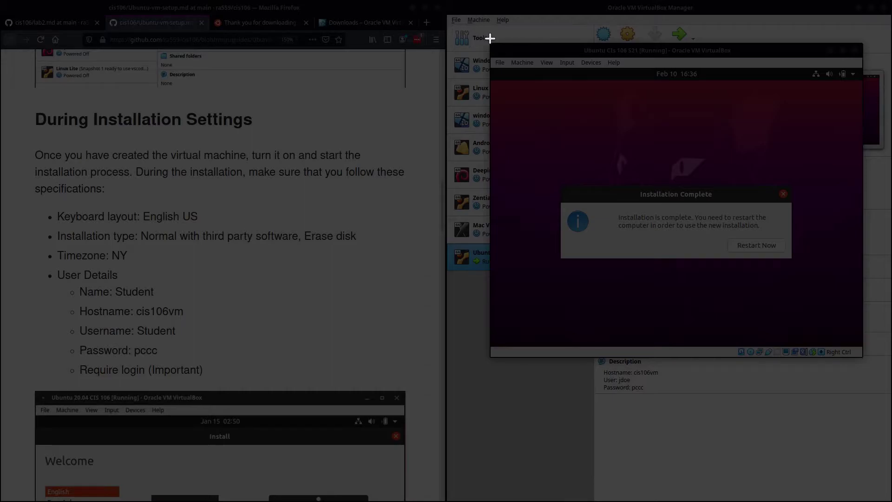
Step: Capture the VM window region and save it as question3.png in the lab2 folder
drag(490, 42, 863, 357)
click(787, 369)
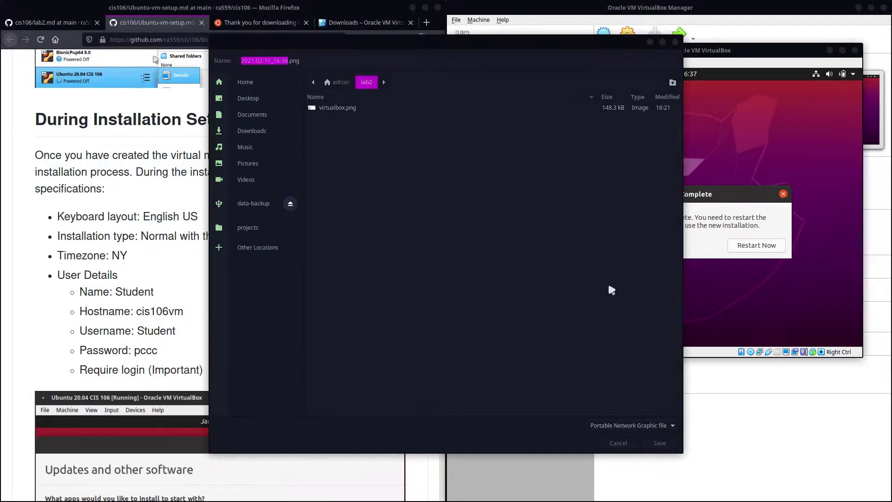
click(479, 193)
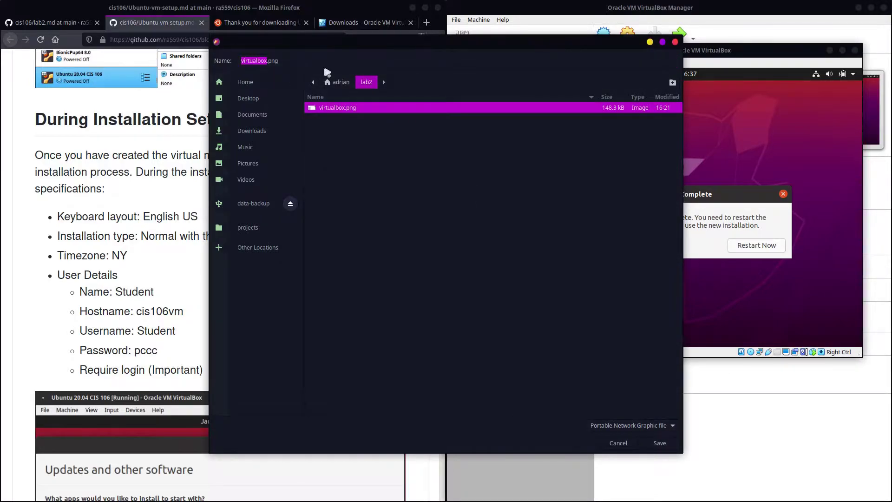
key(ctrl+a)
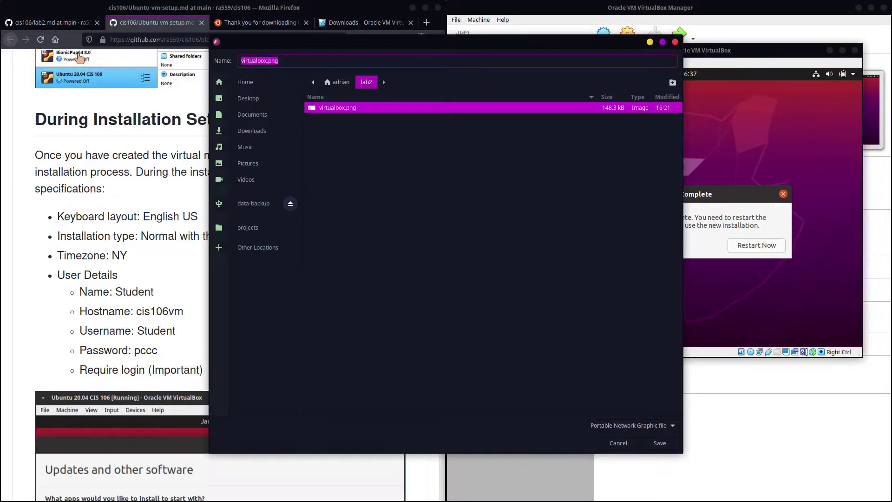
key(BackSpace)
text(questio)
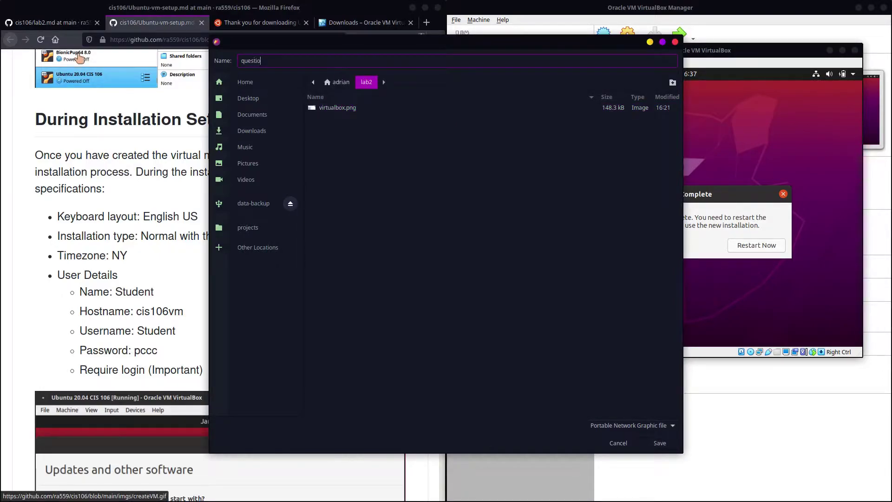
text(n3.png)
click(660, 443)
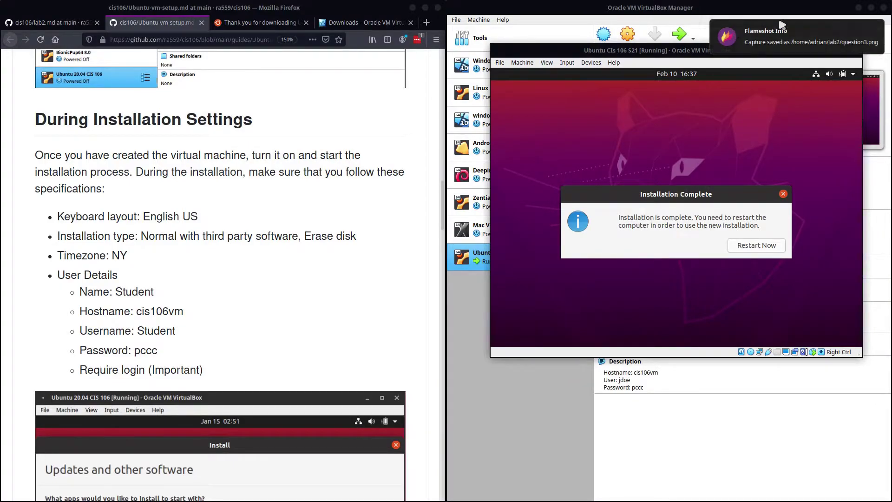
click(773, 30)
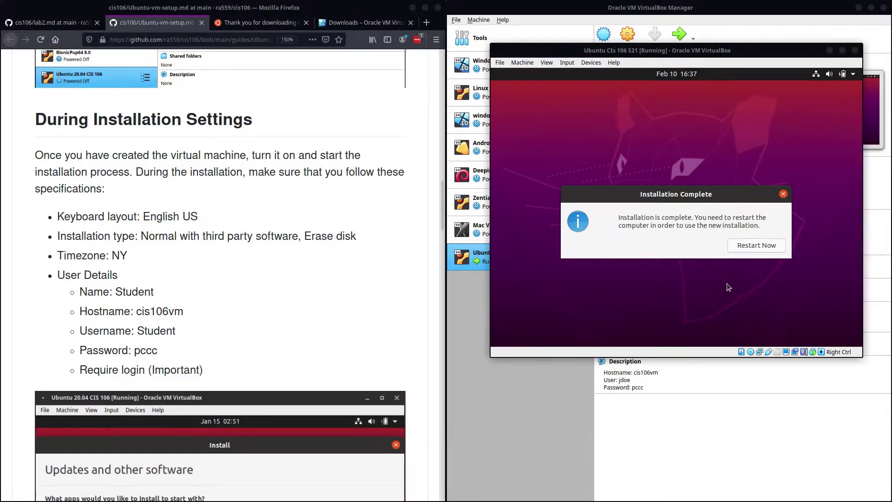
Step: Restart the installed guest, confirm the medium-removal prompt, and focus the lab instructions page
click(753, 245)
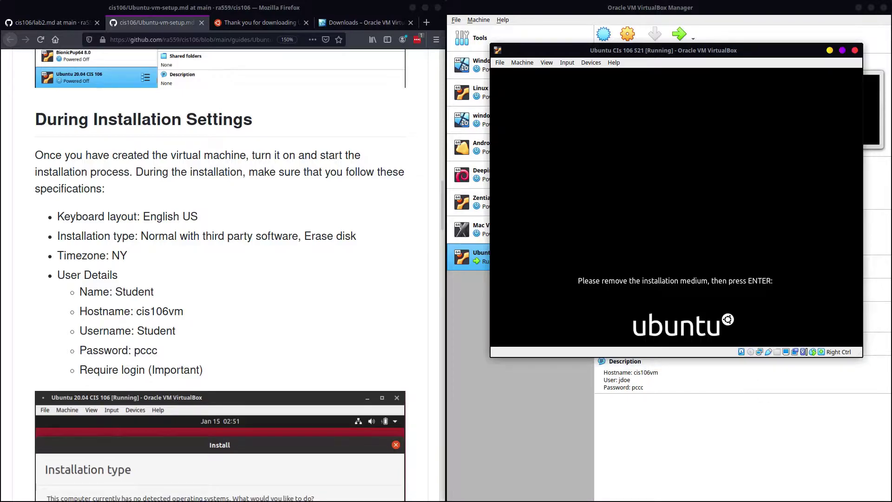
key(Return)
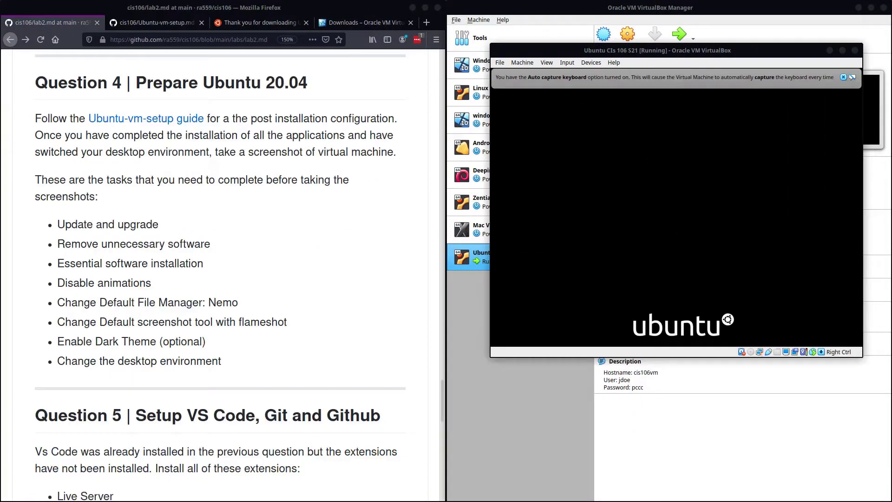
click(239, 199)
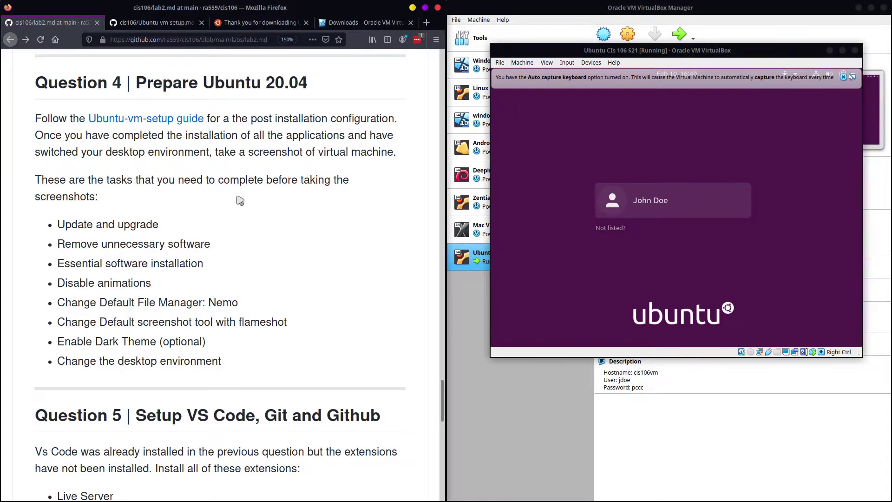
Step: Review the preparation tasks and open the Ubuntu-vm-setup guide link in a new tab
drag(59, 217, 241, 360)
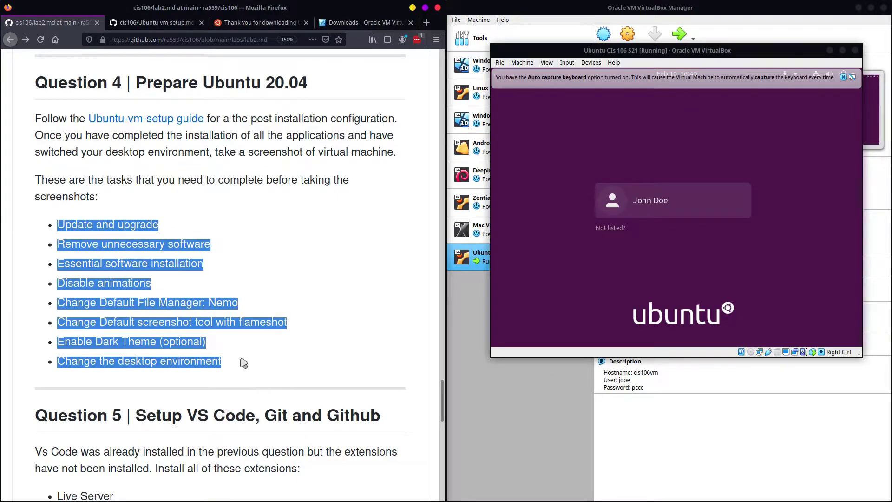
click(242, 362)
right_click(162, 123)
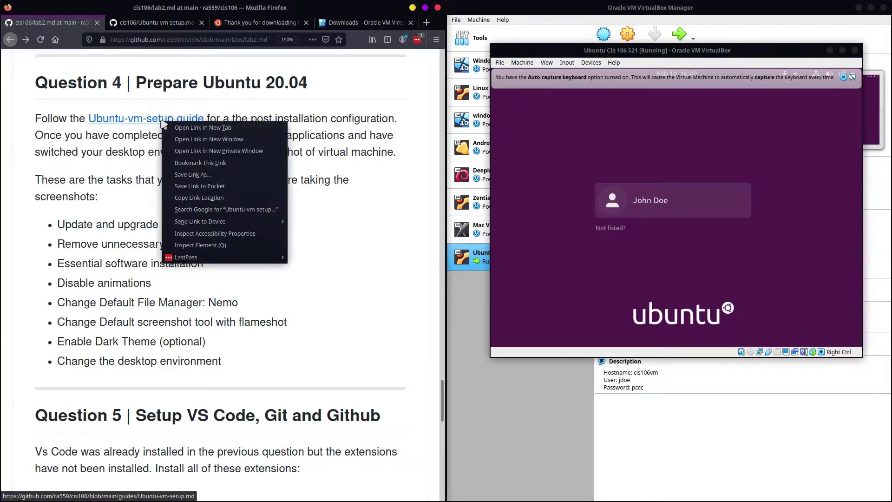
click(207, 128)
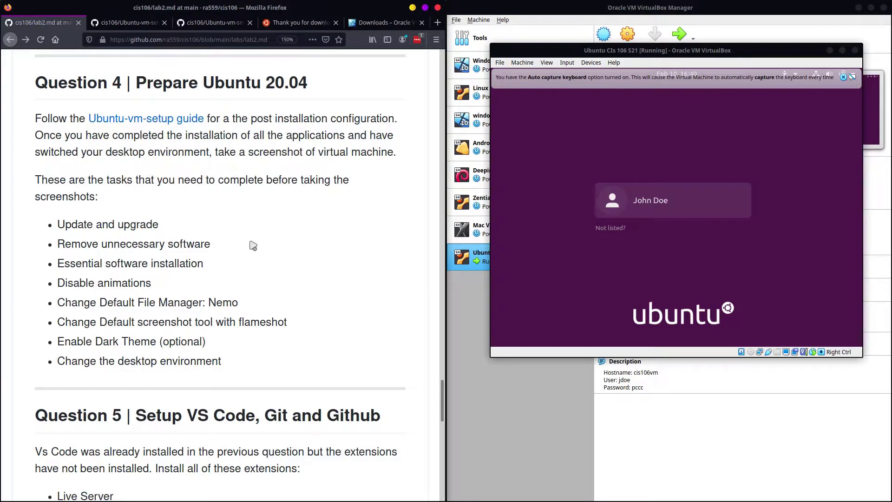
drag(218, 154, 393, 149)
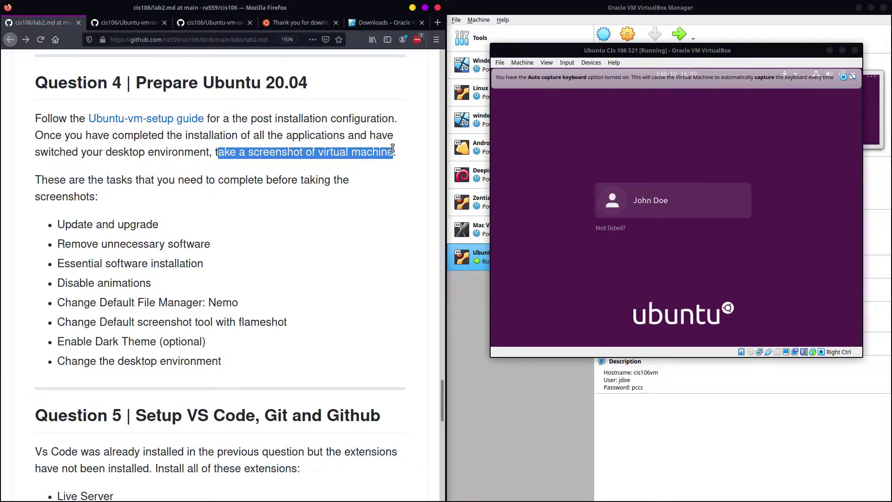
drag(178, 154, 47, 159)
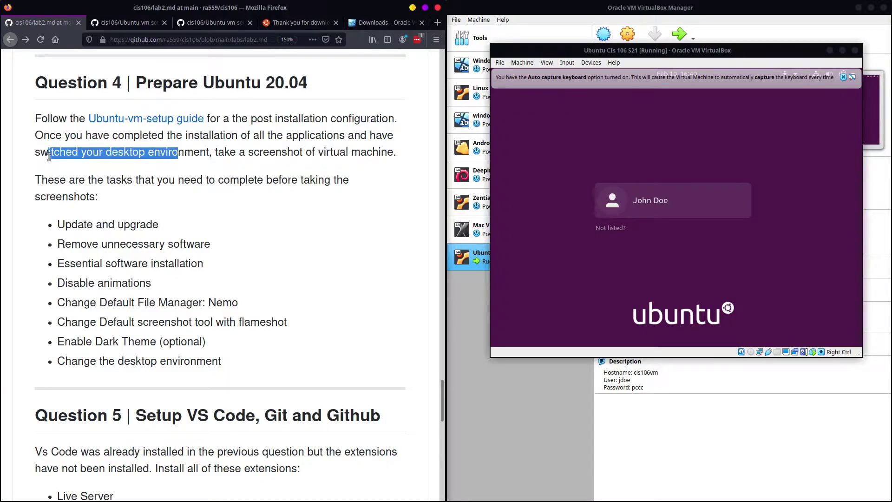
Step: Switch to the guide's tab and scroll to its Post Installation Settings section
click(146, 26)
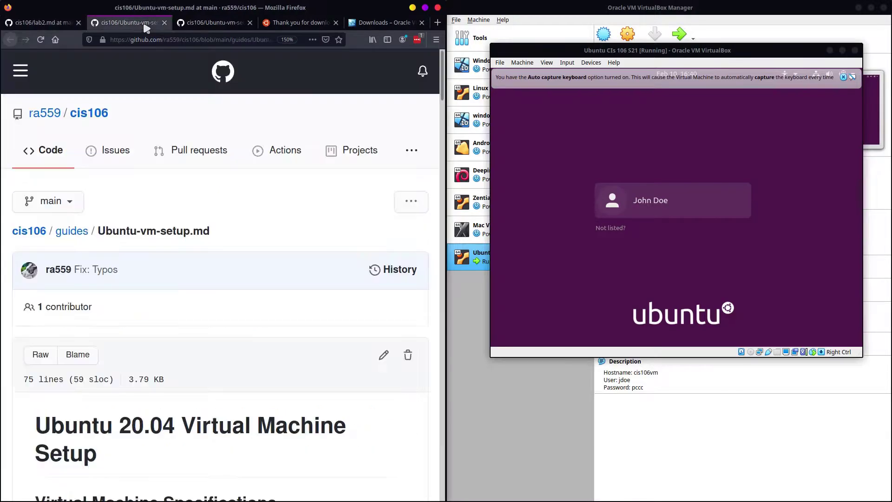
scroll(213, 356, down, 6)
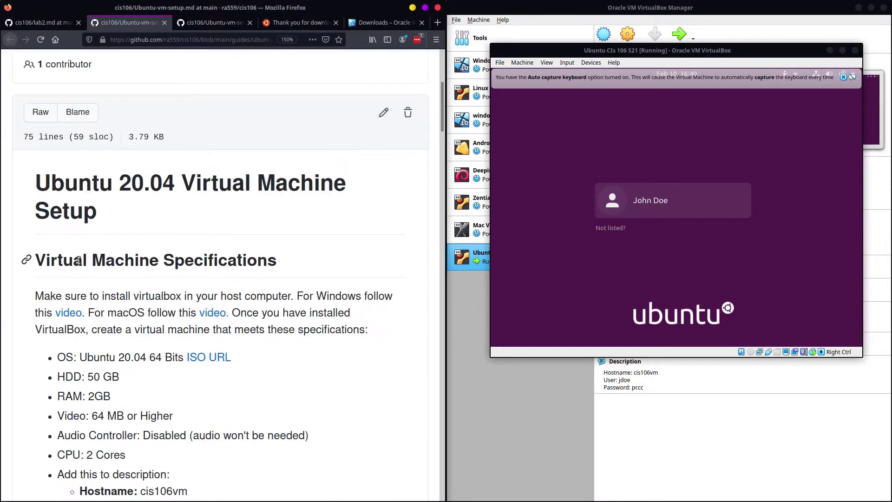
scroll(84, 274, down, 10)
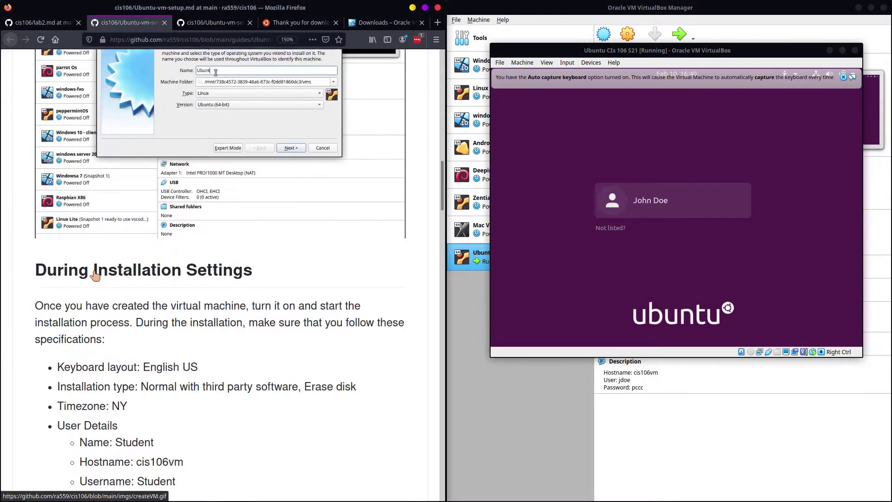
scroll(88, 253, down, 4)
scroll(95, 135, up, 1)
scroll(79, 280, down, 1)
scroll(79, 281, down, 16)
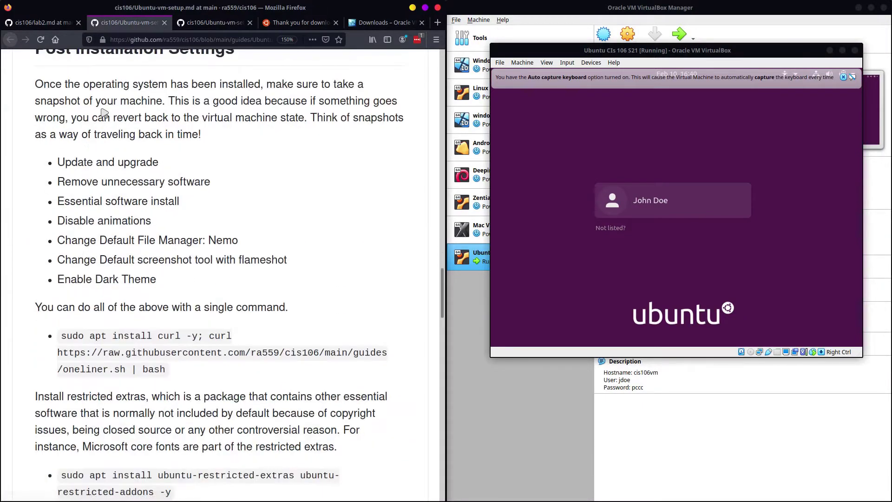
scroll(105, 192, up, 2)
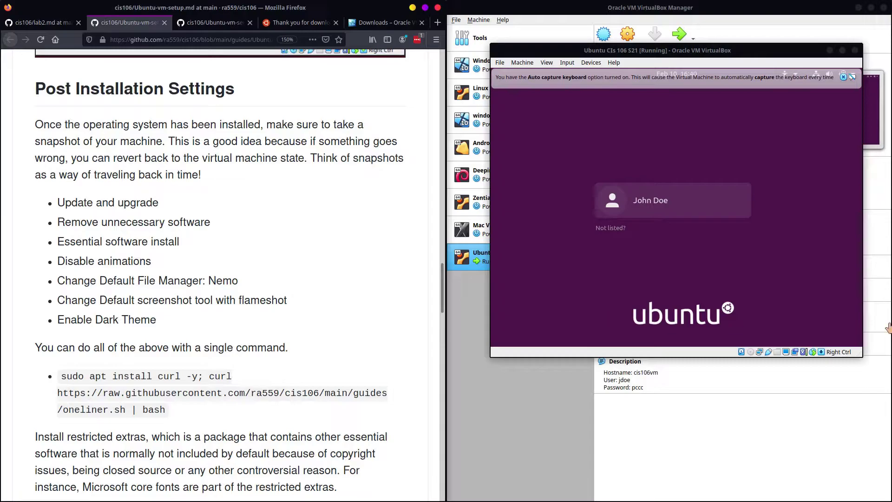
Step: Log into the Ubuntu guest with the user account and its password
click(639, 199)
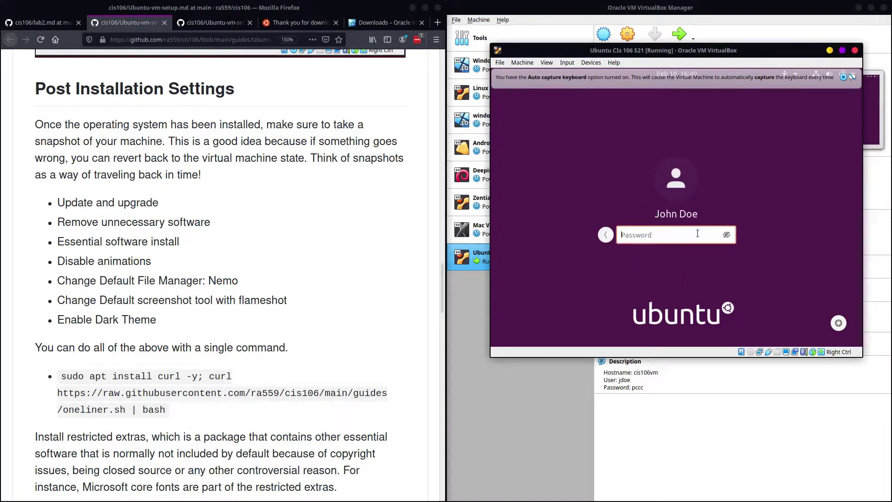
key(Return)
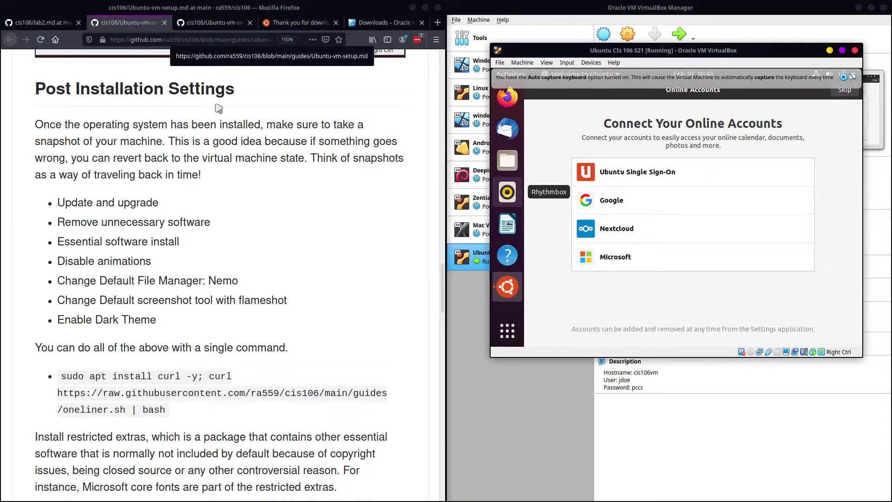
Step: Dismiss the auto-capture notice and skip through the Welcome to Ubuntu pages to the desktop
click(843, 77)
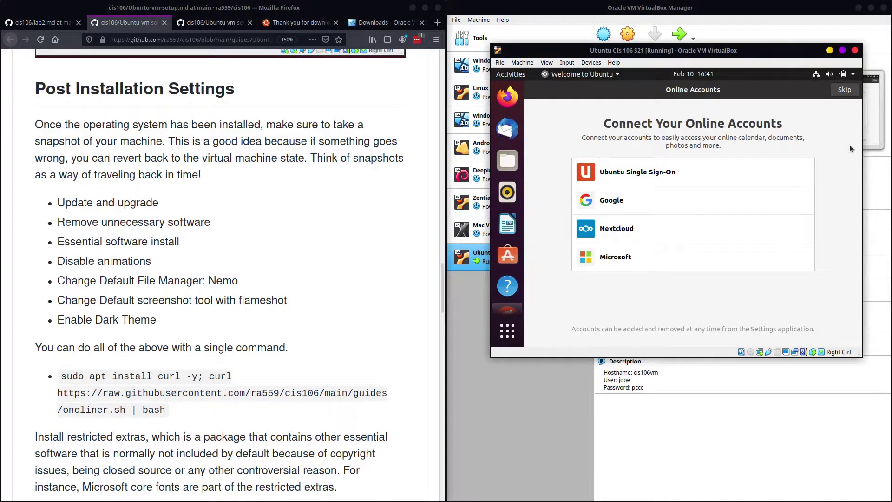
click(857, 91)
click(849, 91)
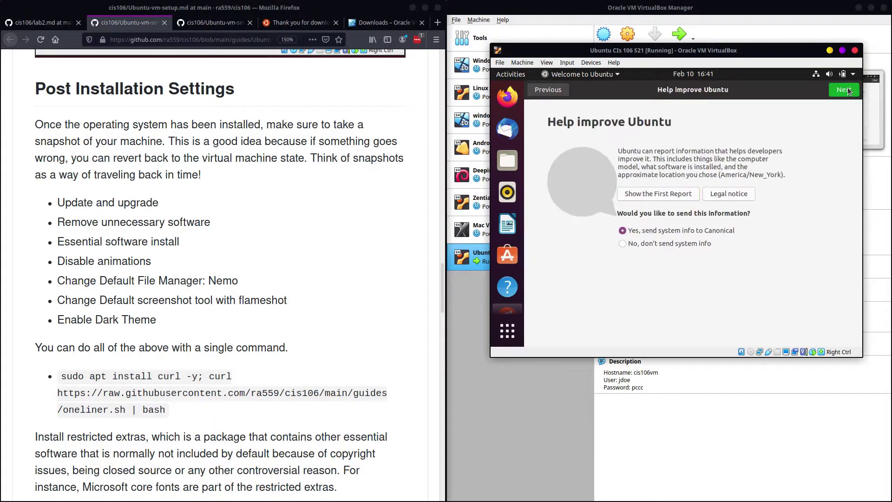
click(849, 92)
click(849, 92)
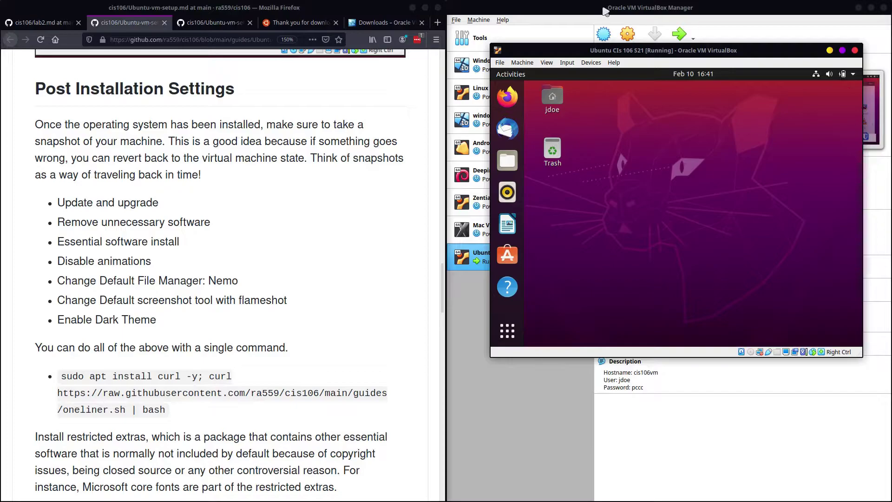
Step: Reposition the VM window and launch Firefox in the guest, minimizing a stray terminal
drag(608, 48, 375, 91)
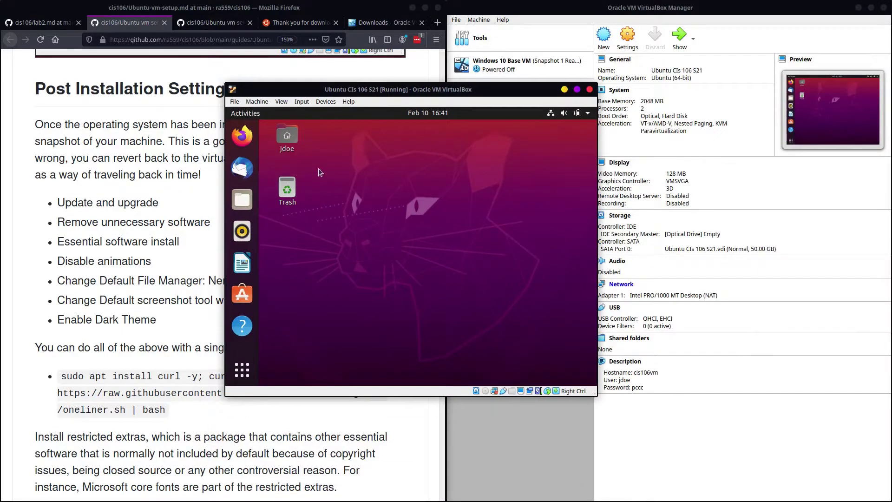
click(242, 136)
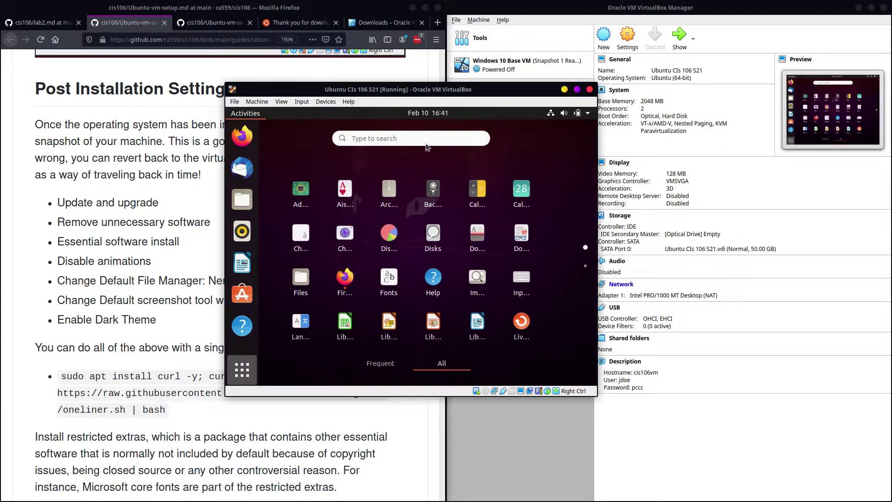
text(te)
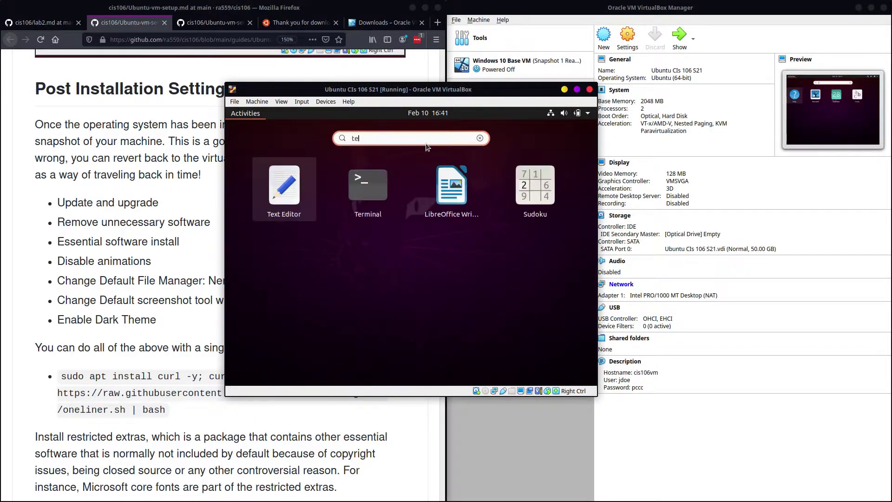
text(rm)
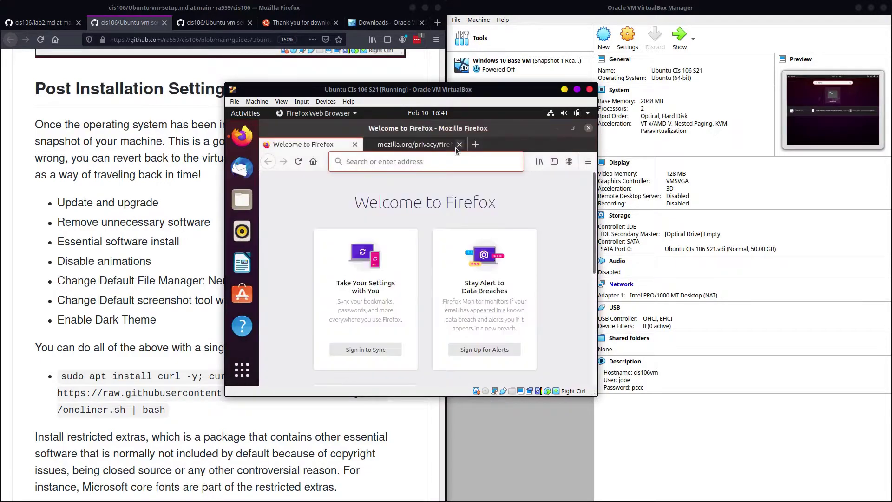
click(549, 128)
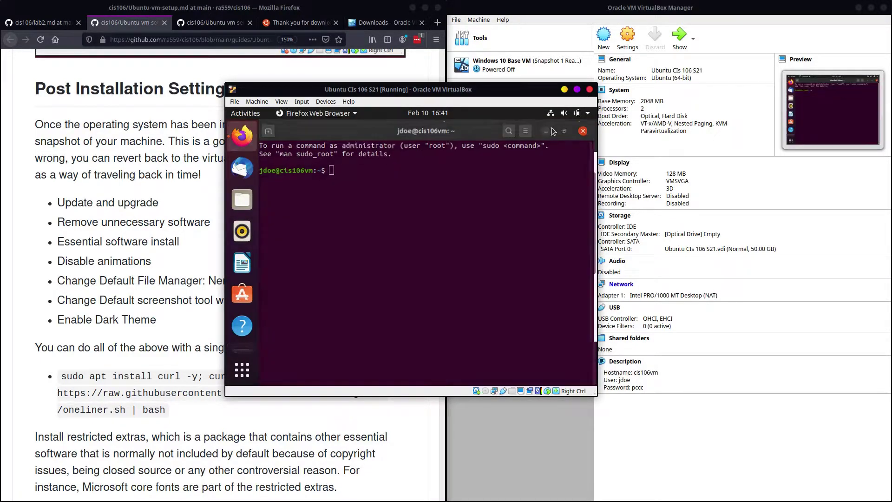
Step: Go to github.com/ra559/cis106 and dismiss the encrypted DNS notice
click(365, 166)
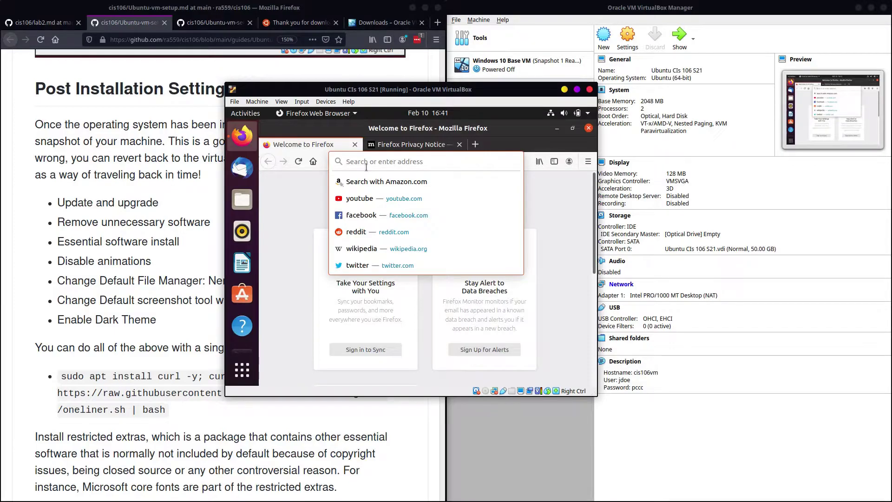
text(githu)
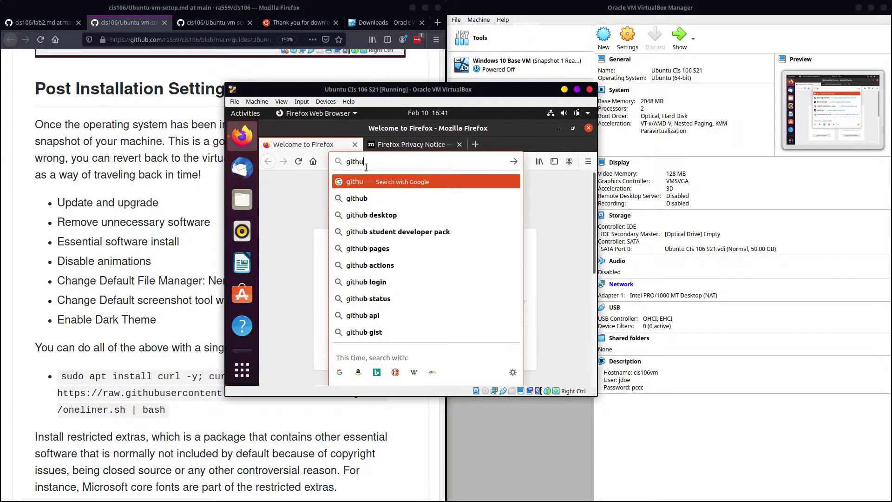
text(b.com/ra559/cis106)
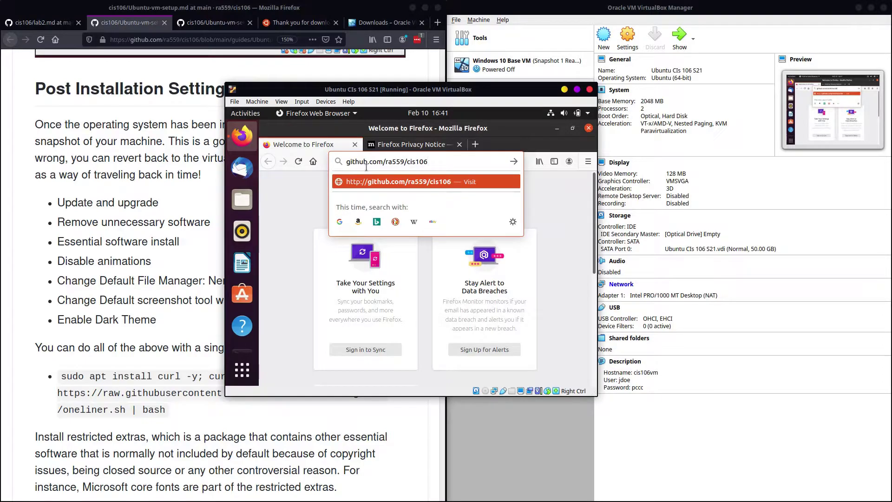
key(Return)
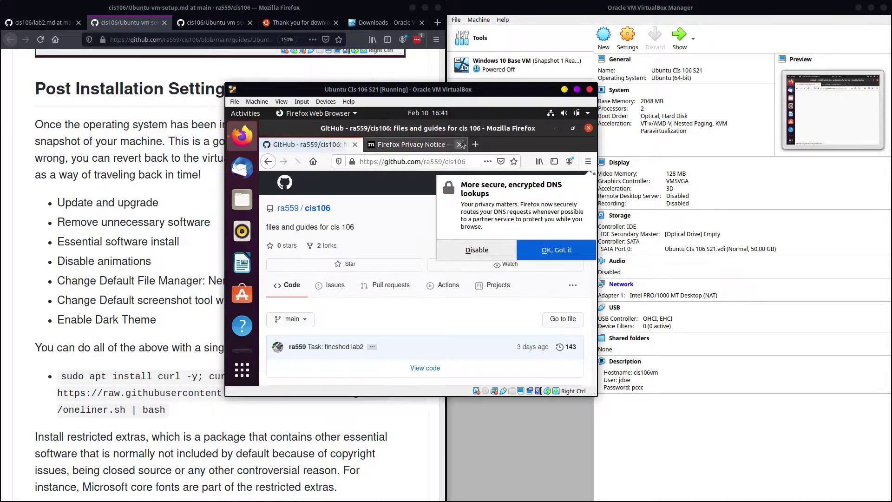
click(551, 259)
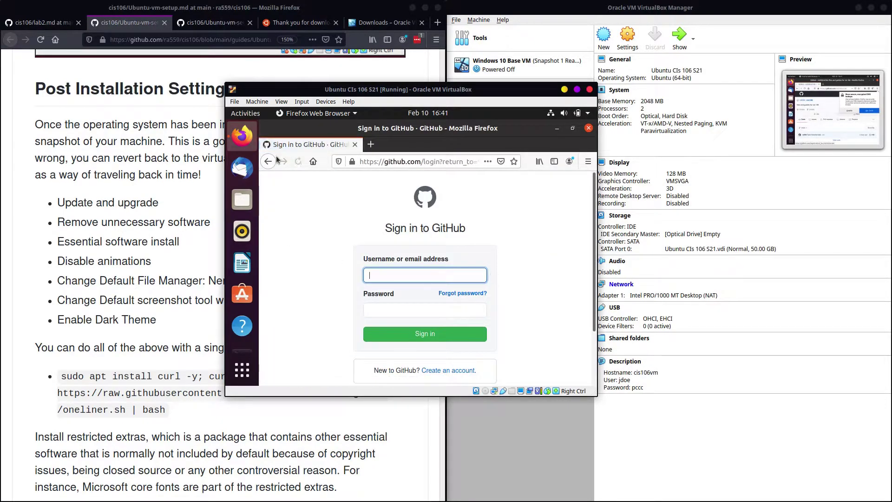
Step: Return to the cis106 repository and open lab2.md from the Labs folder
key(alt+Left)
scroll(415, 232, down, 10)
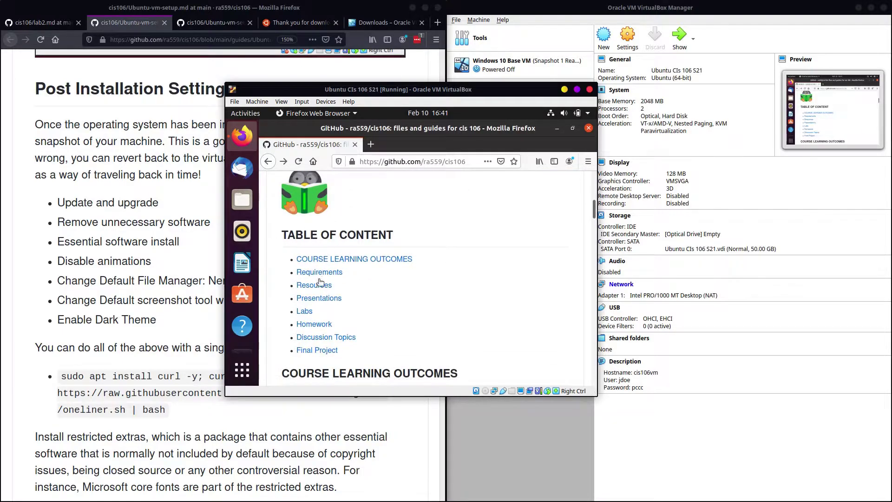
scroll(305, 298, down, 1)
click(304, 284)
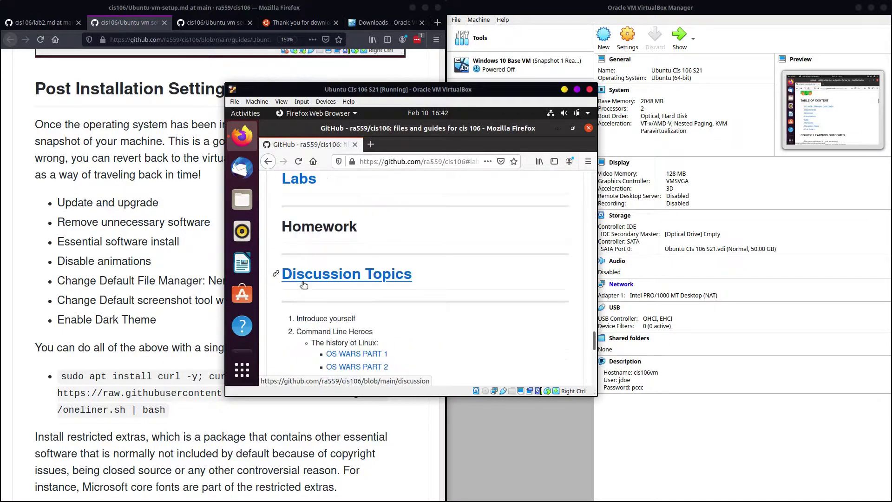
click(313, 183)
scroll(316, 325, down, 4)
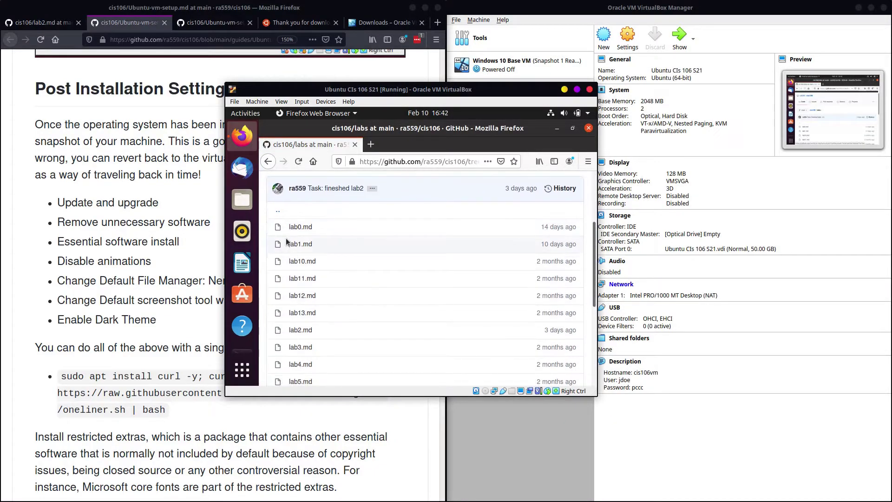
click(300, 330)
Step: Open the Ubuntu-vm-setup guide from lab2.md and copy its one-line curl setup command
scroll(392, 300, down, 10)
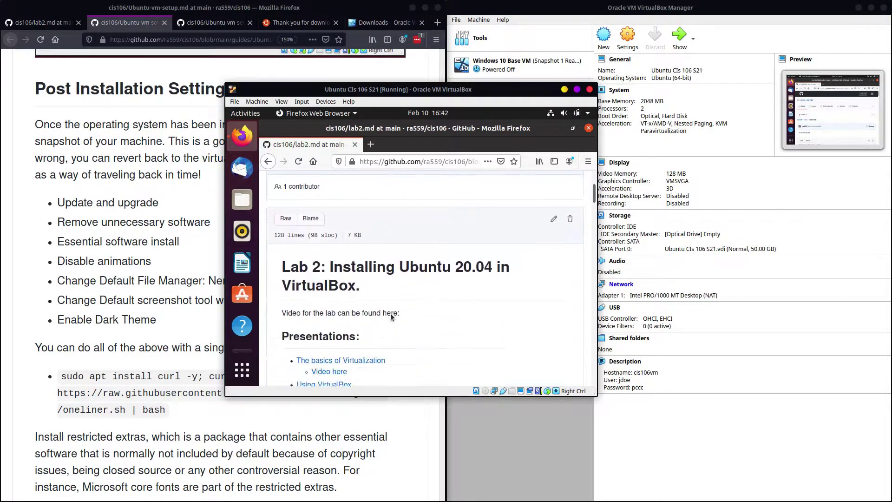
scroll(393, 360, down, 15)
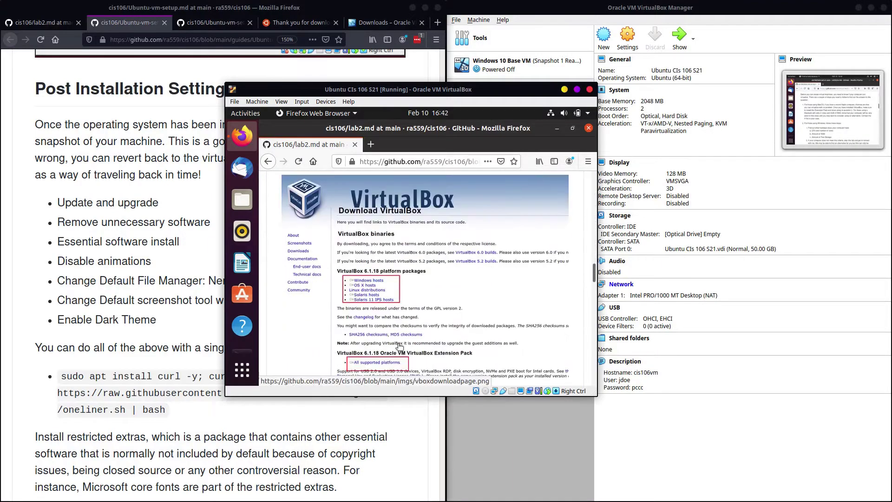
scroll(401, 342, down, 6)
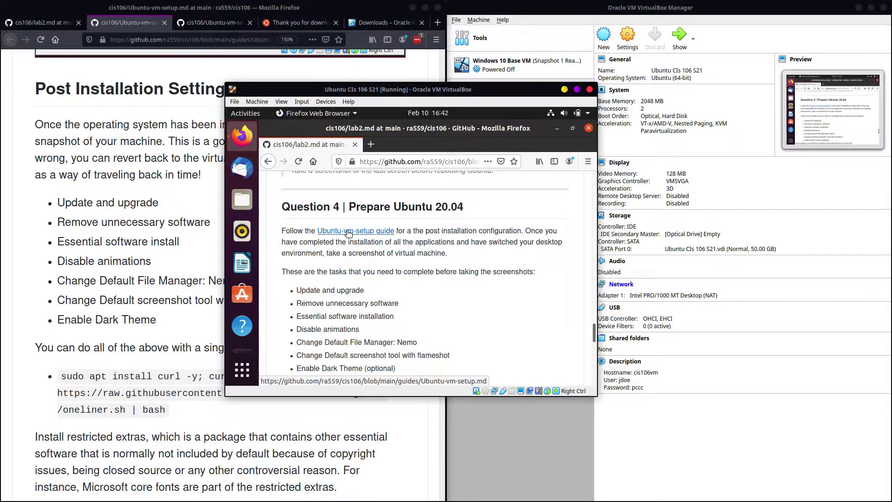
click(348, 232)
scroll(353, 245, down, 5)
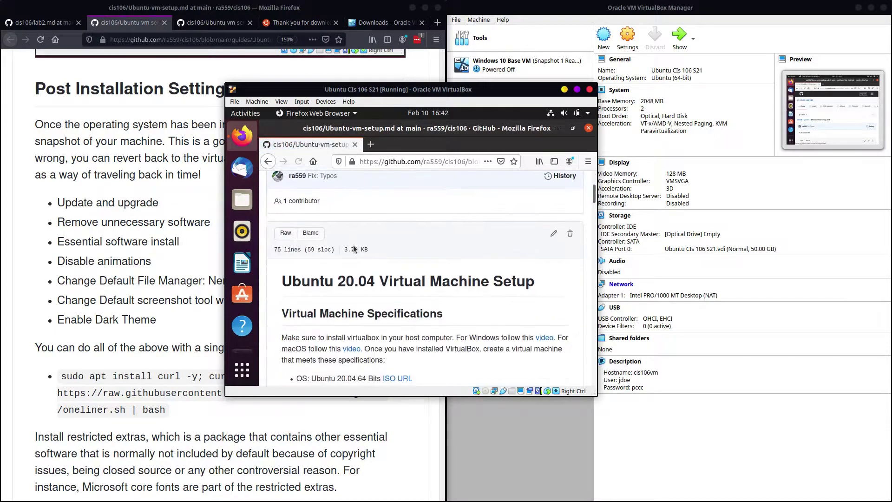
scroll(353, 244, down, 15)
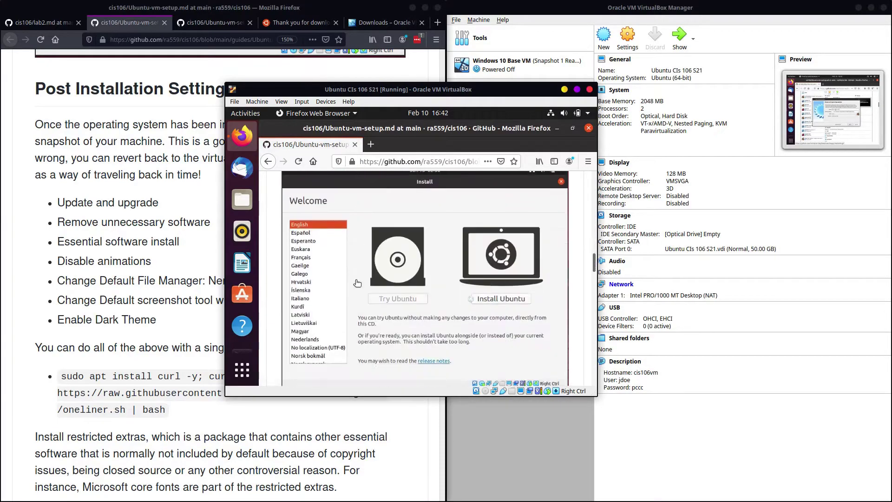
scroll(357, 288, down, 10)
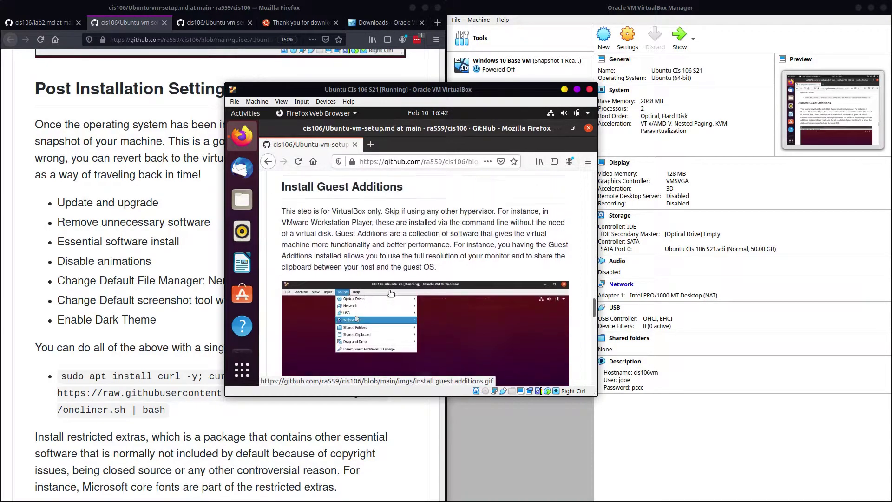
scroll(389, 285, up, 5)
triple_click(329, 219)
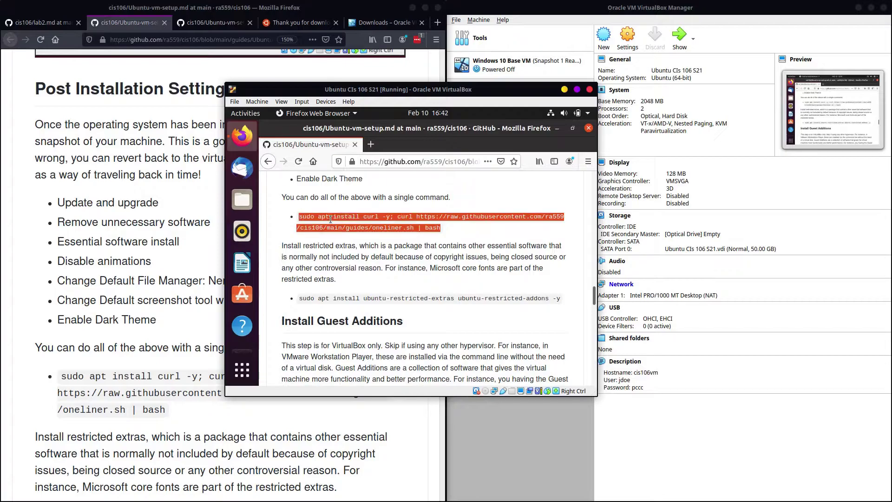
right_click(333, 220)
click(352, 228)
Step: Minimize the guest Firefox and run the pasted setup one-liner in a new guest terminal
click(557, 128)
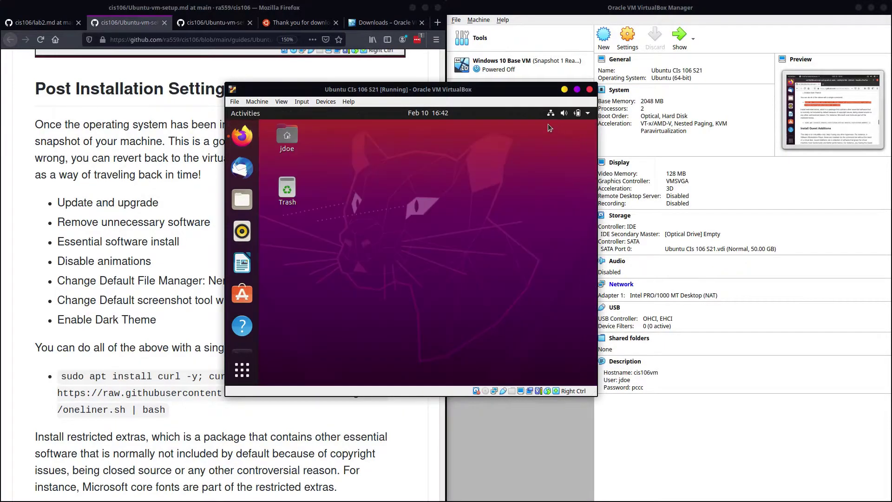
key(ctrl+alt+t)
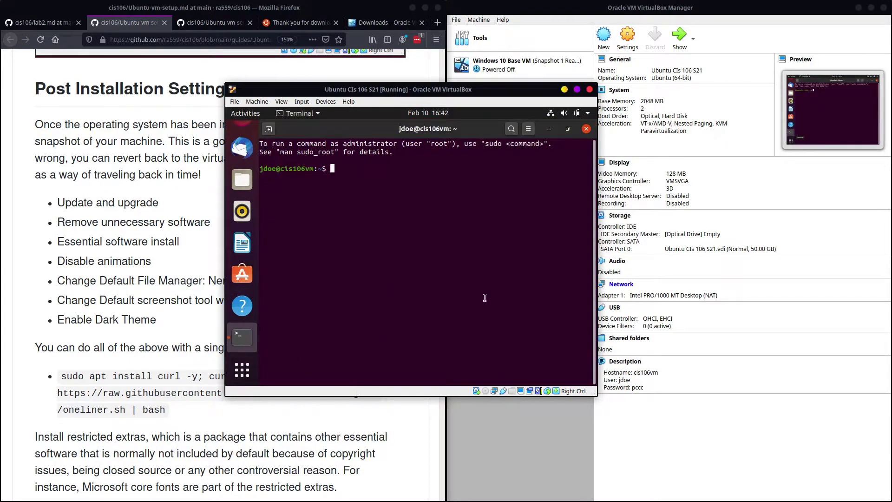
right_click(375, 225)
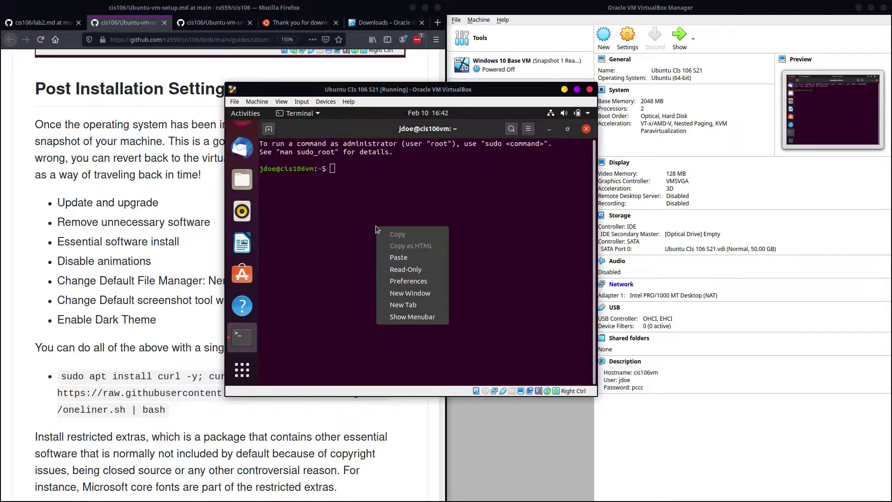
click(401, 260)
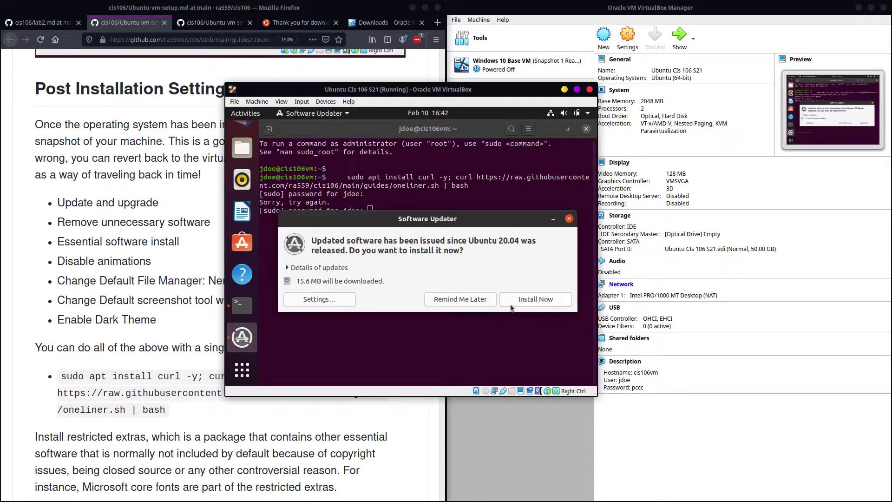
Step: Dismiss Software Updater, enter the sudo password, and close the host's raw script tab
click(569, 218)
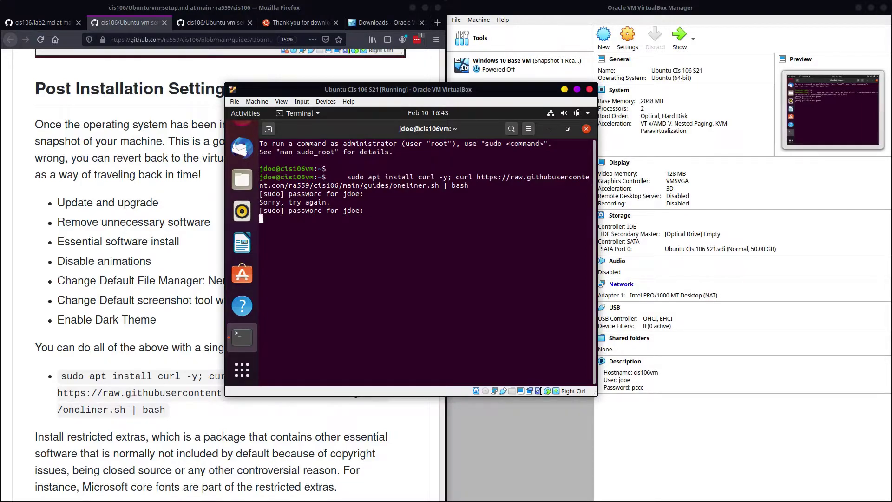
key(Return)
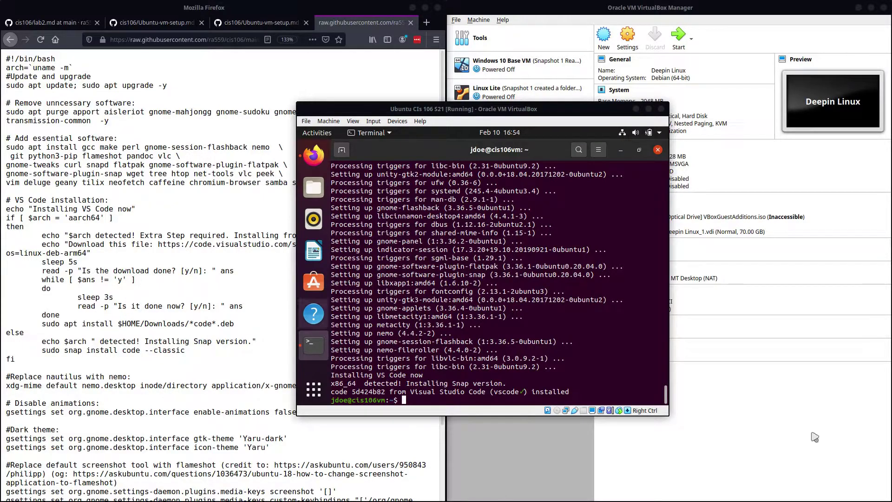
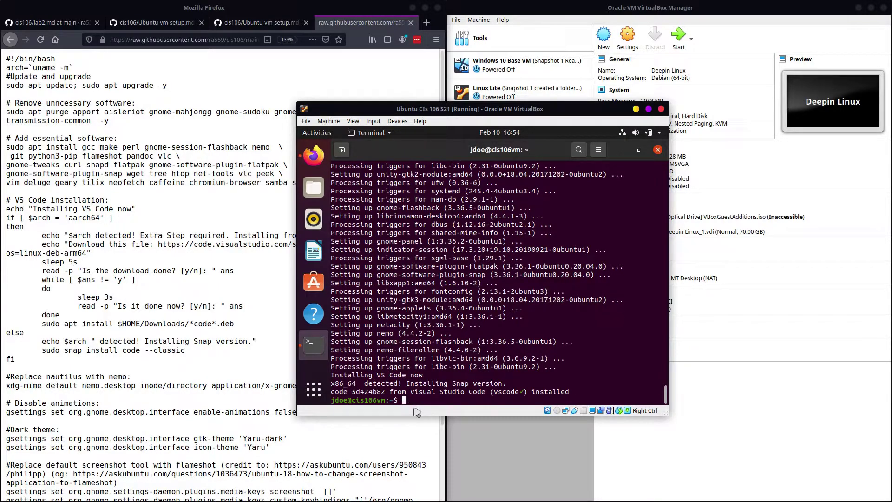
click(186, 93)
click(410, 22)
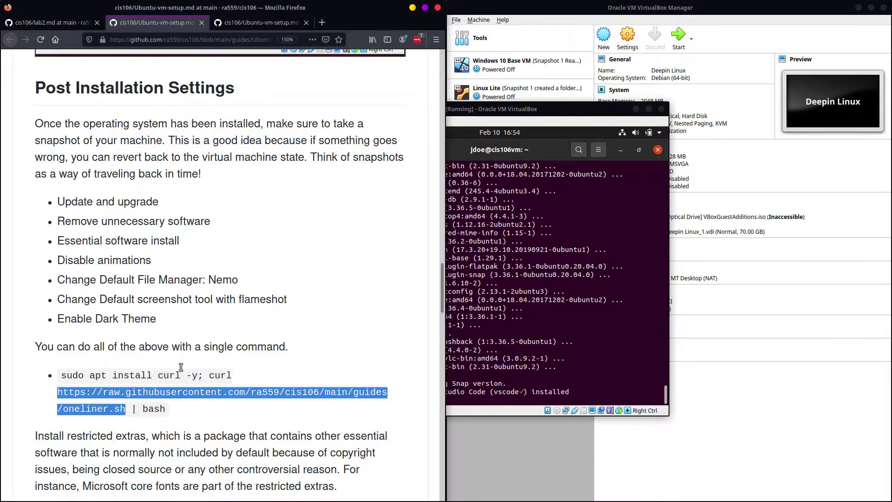
Step: Copy the restricted-extras install command from the guest Firefox instructions
scroll(115, 253, down, 5)
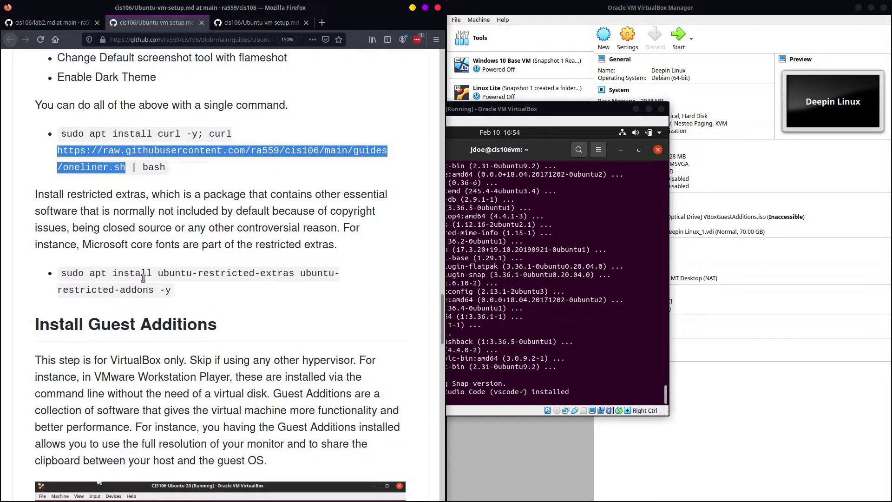
click(584, 215)
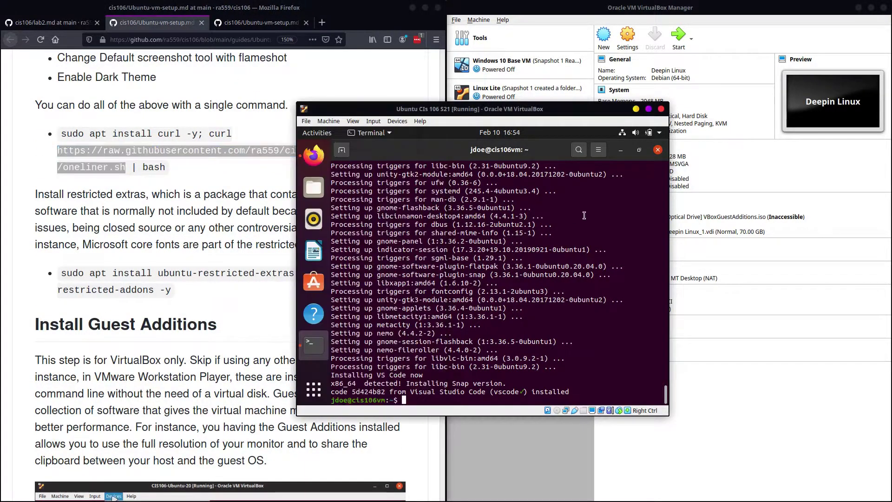
click(313, 156)
scroll(454, 315, down, 1)
click(378, 281)
triple_click(398, 290)
right_click(423, 291)
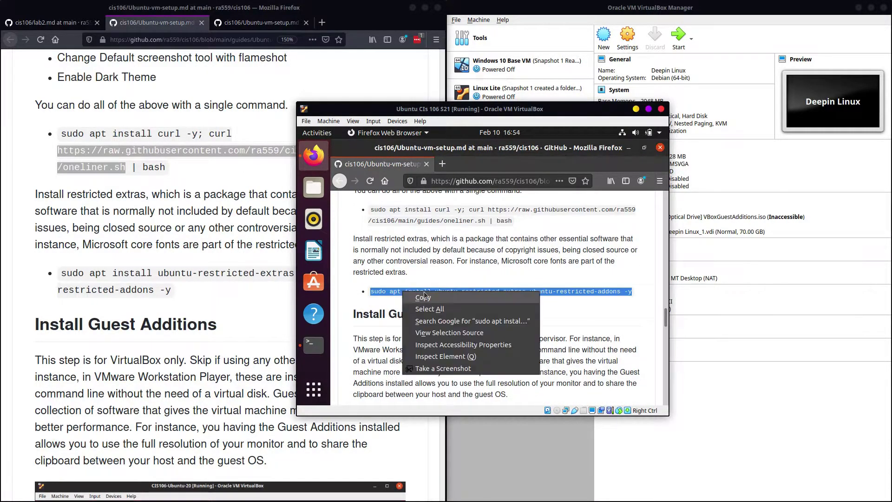
click(432, 298)
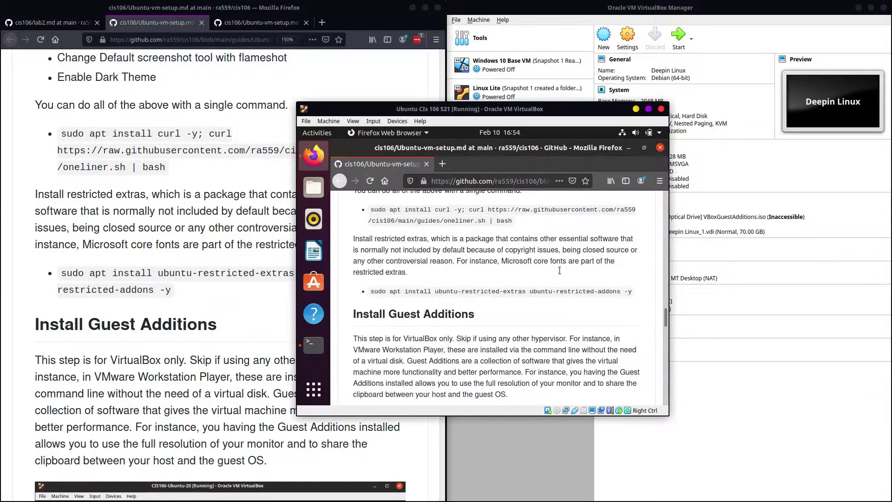
Step: Paste and run the restricted-extras install in the terminal, accepting the Microsoft fonts EULA
click(313, 344)
right_click(494, 249)
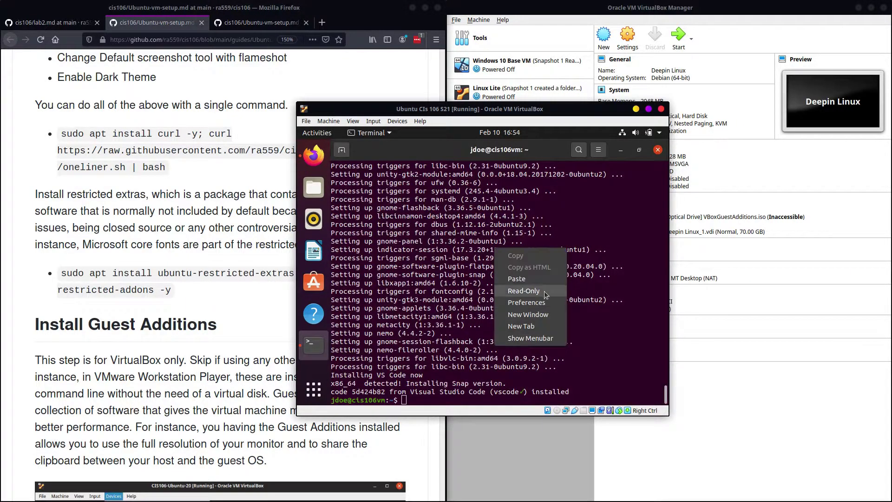
click(517, 278)
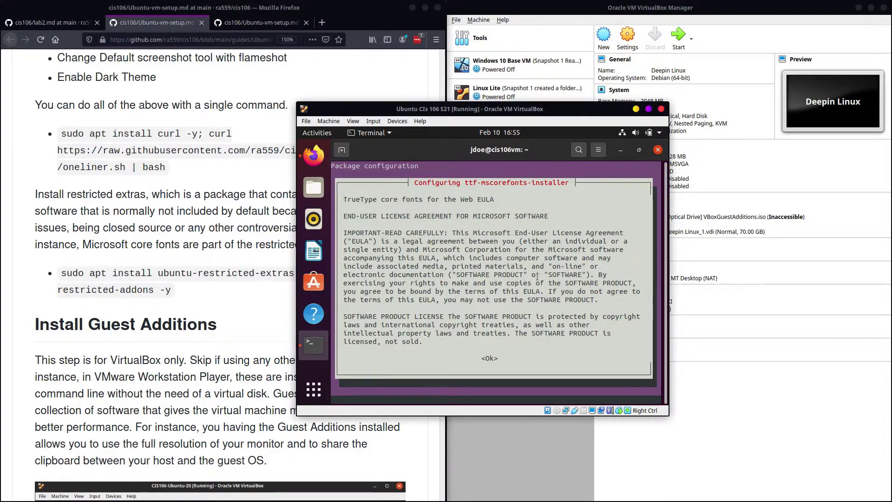
key(Tab)
key(Return)
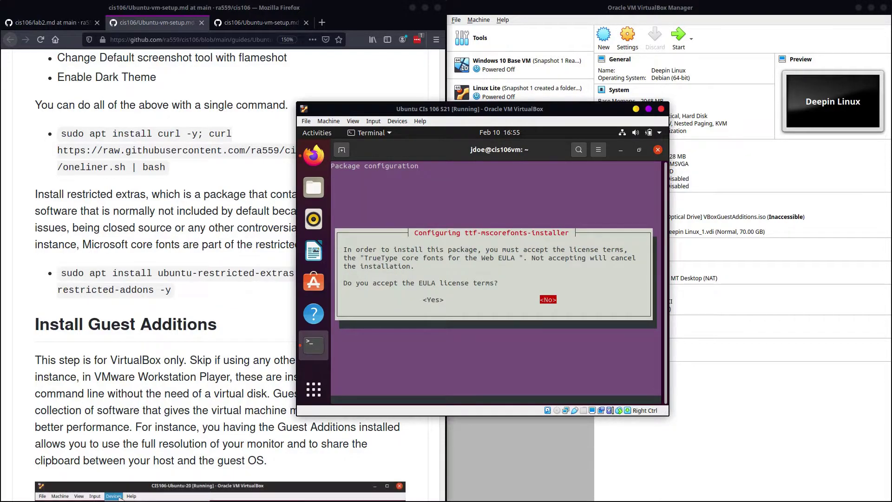
key(Tab)
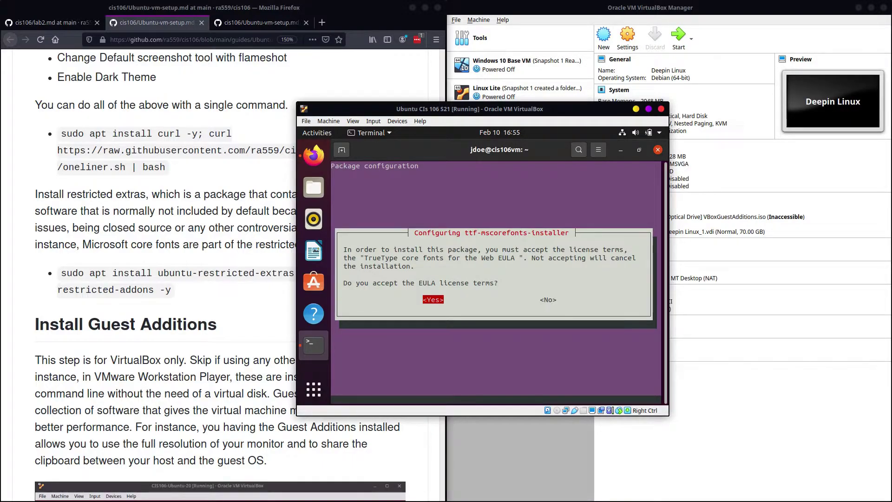
key(Return)
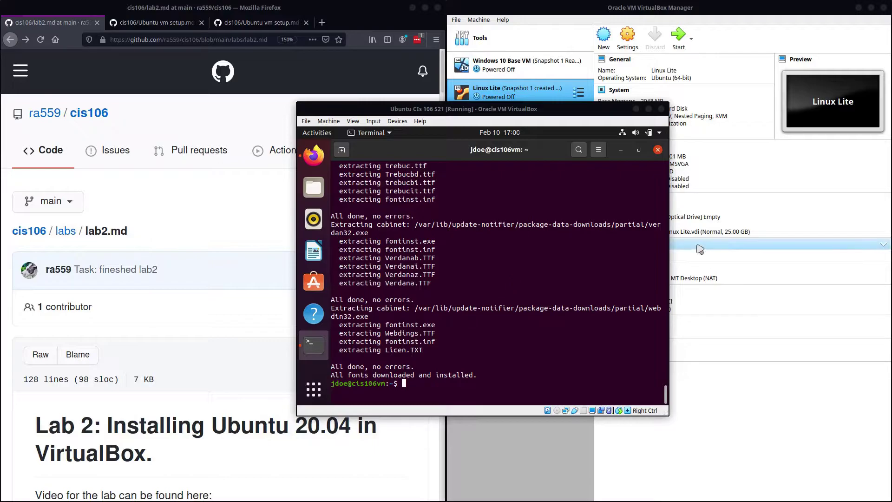
Step: Check the Ubuntu VM setup guide, then bring the VM window back at normal size
click(220, 372)
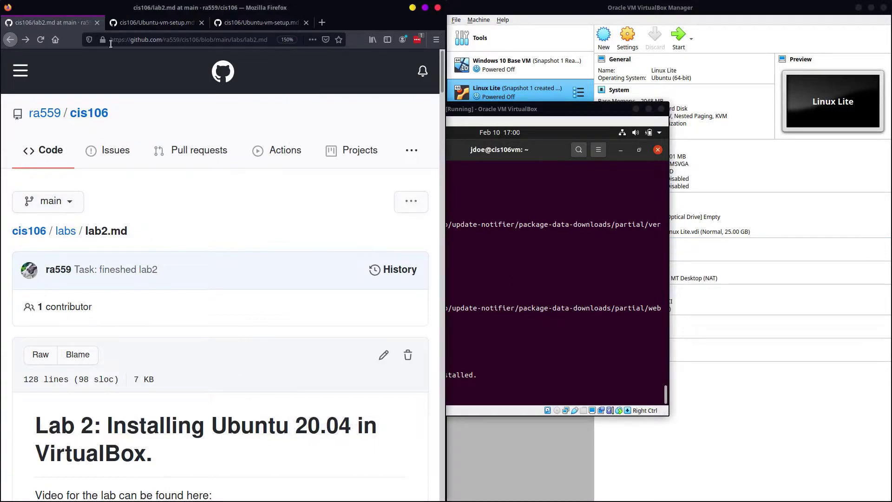
click(158, 22)
scroll(118, 245, down, 5)
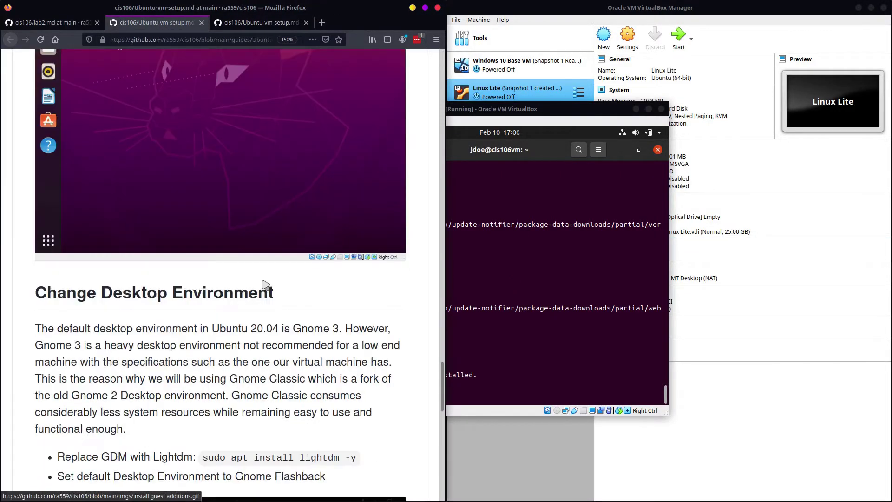
scroll(365, 307, up, 2)
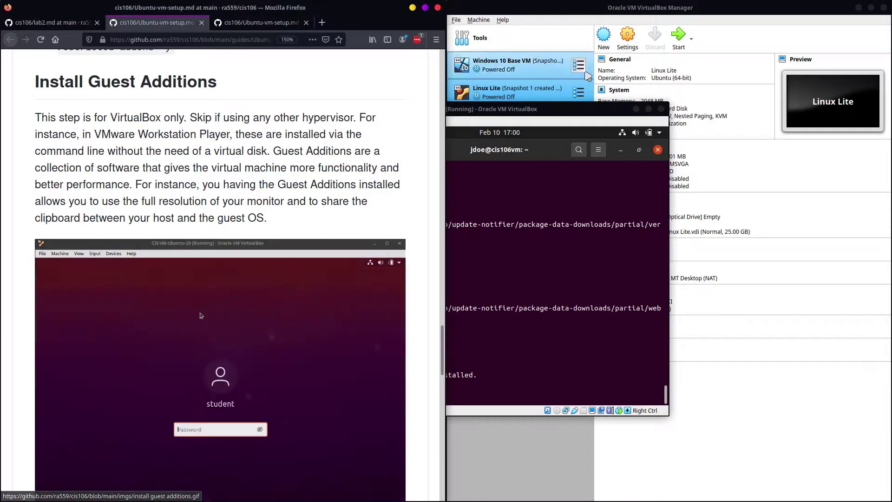
click(565, 181)
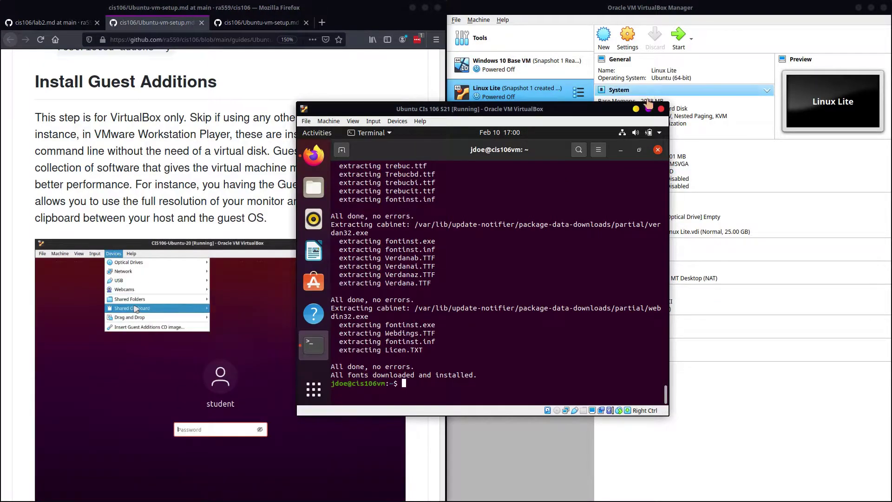
click(648, 109)
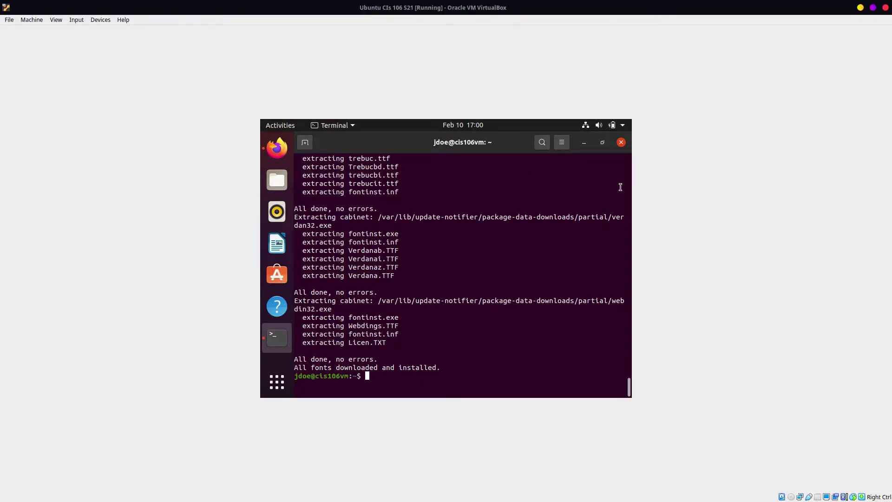
click(873, 8)
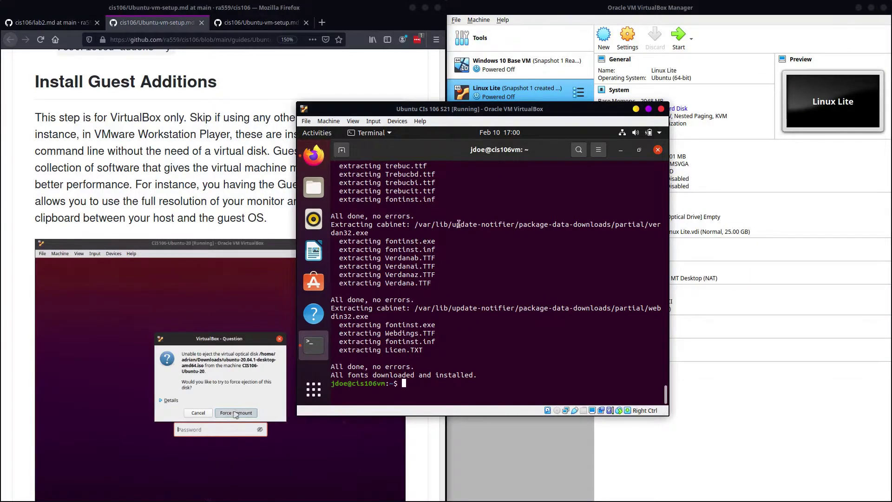
Step: Insert the Guest Additions CD image, run it with the admin password, and close the installer
click(397, 120)
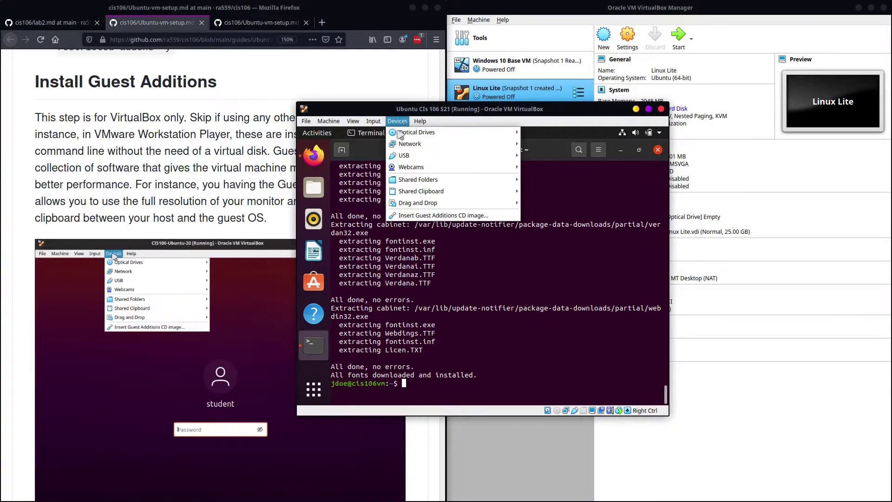
click(424, 216)
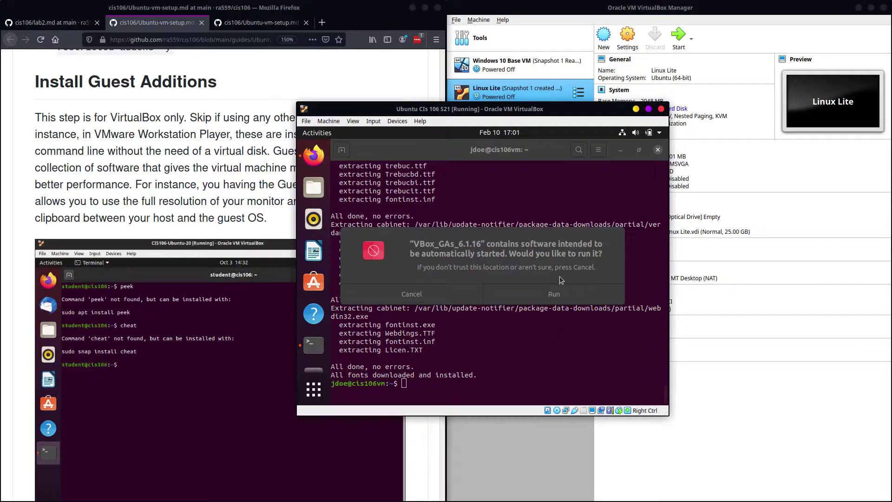
click(560, 290)
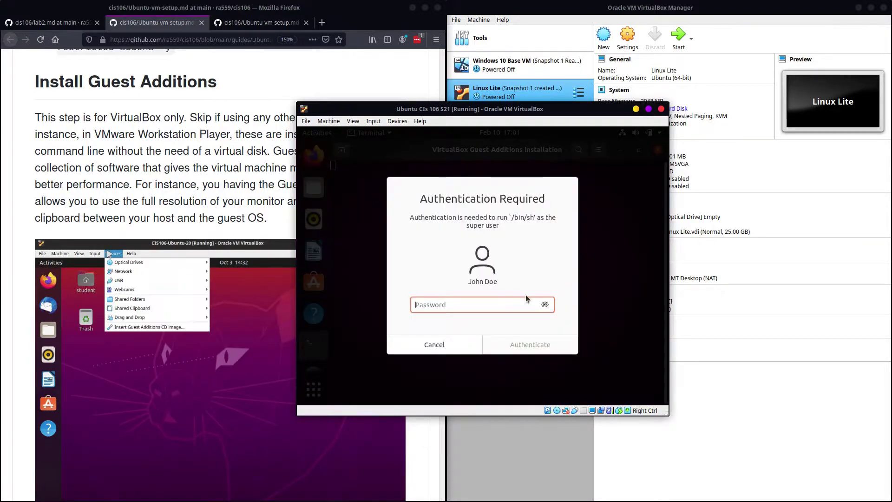
key(Return)
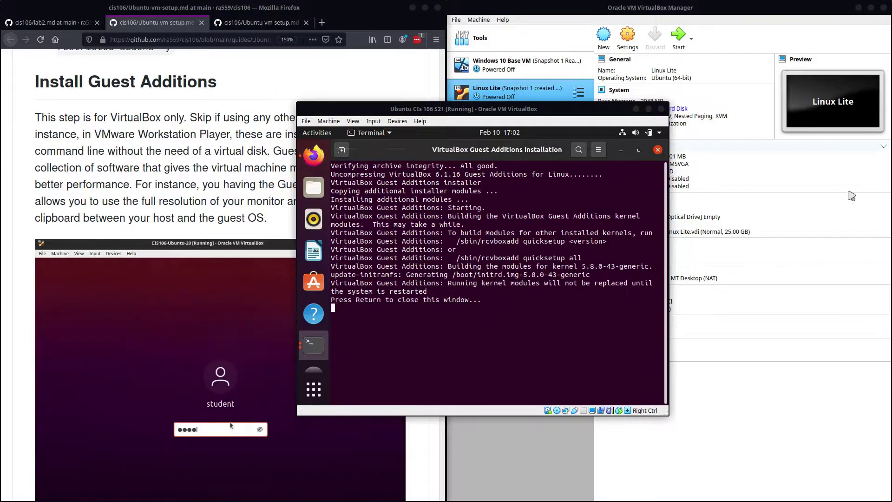
click(620, 322)
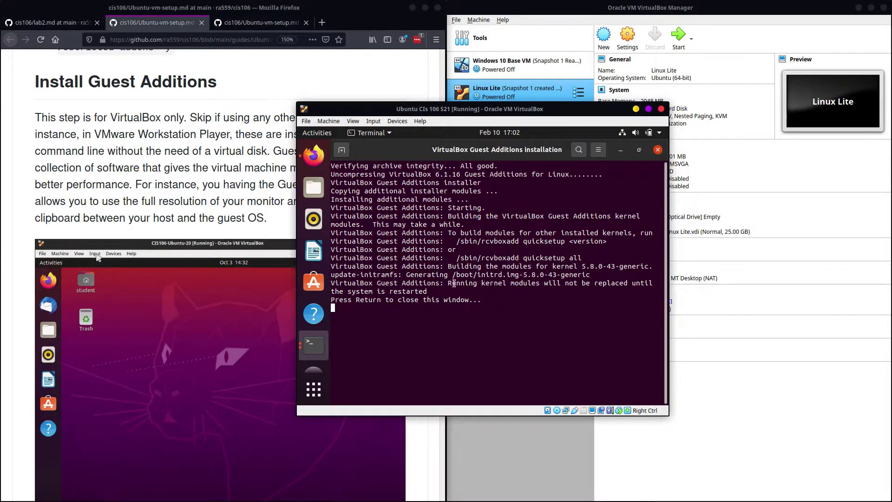
click(658, 150)
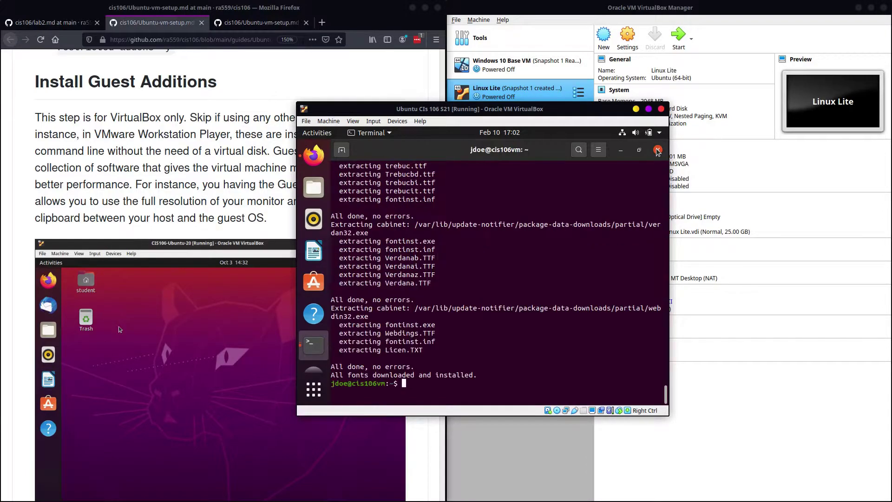
Step: Close the guest terminal and Firefox windows, then restart the Ubuntu guest
click(657, 149)
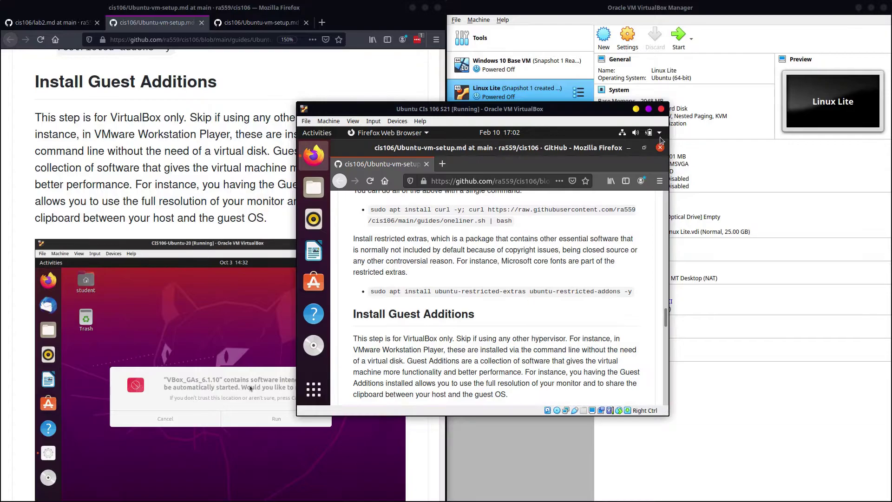
click(660, 149)
click(656, 133)
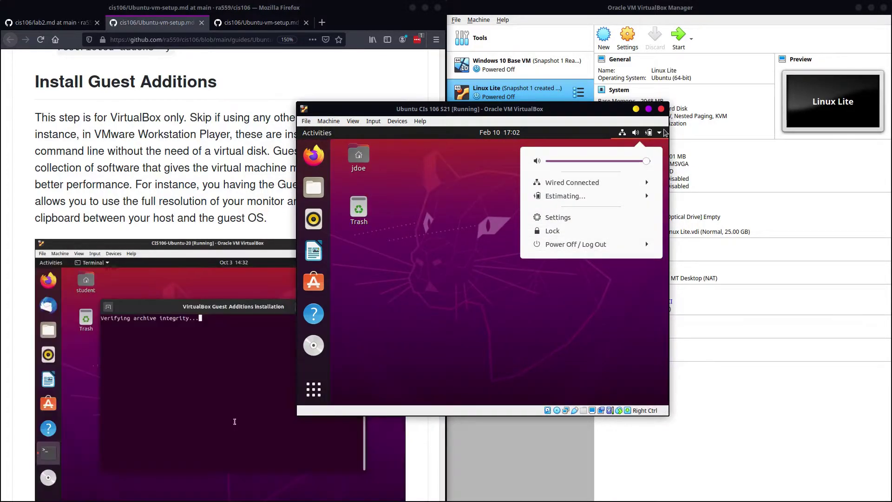
click(616, 248)
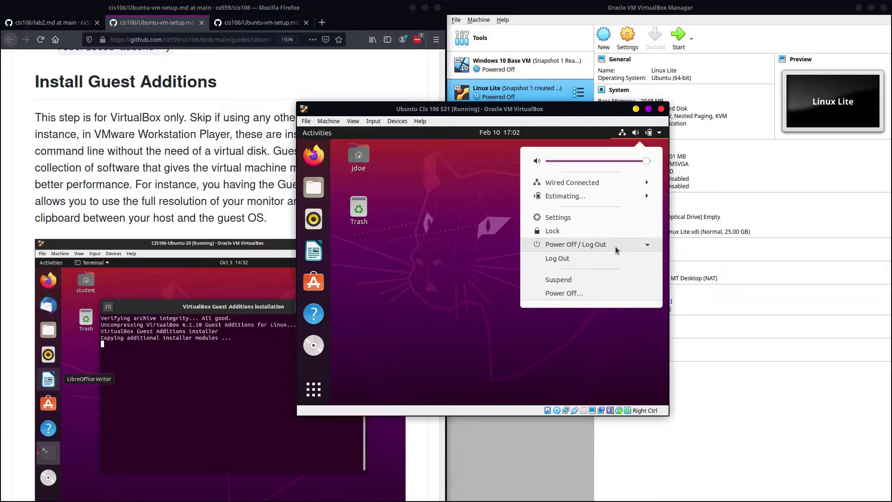
click(566, 293)
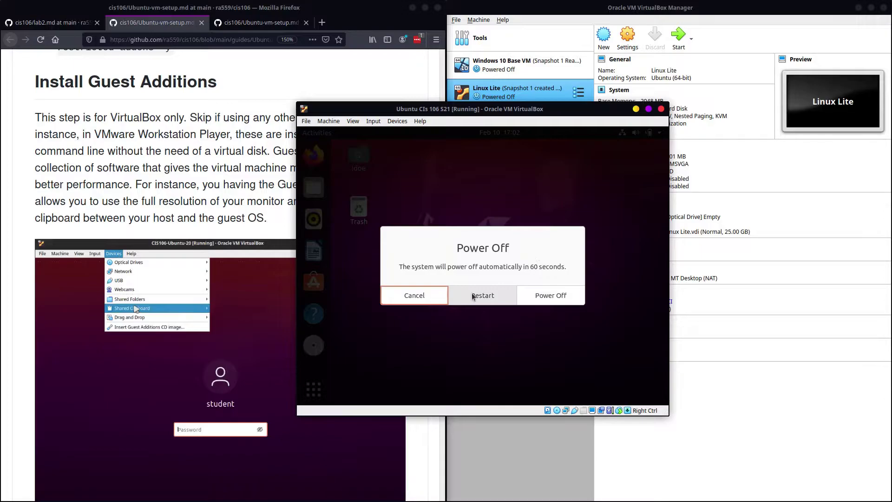
click(471, 295)
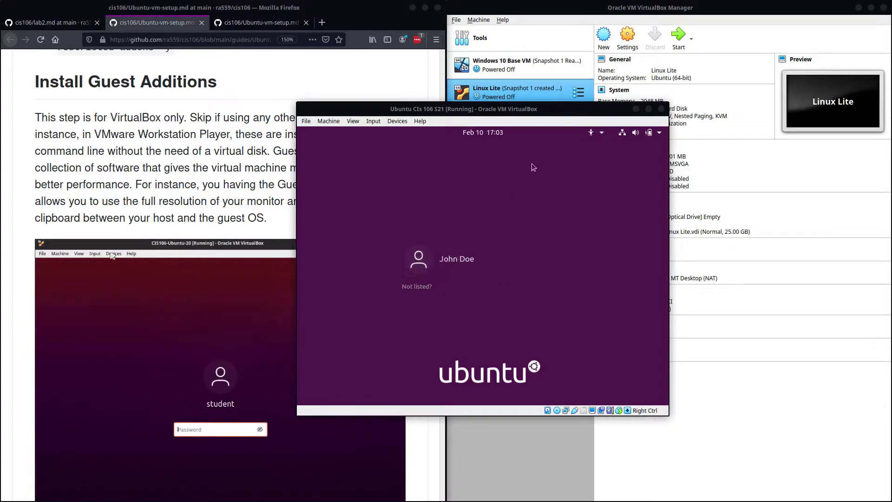
Step: Enter the user's password with the GNOME Flashback (Metacity) session selected and submit the login
click(467, 251)
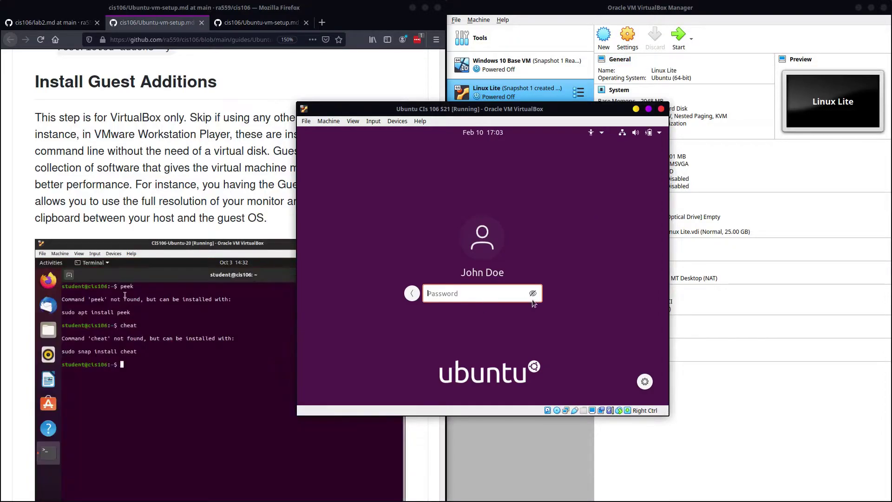
text(pa)
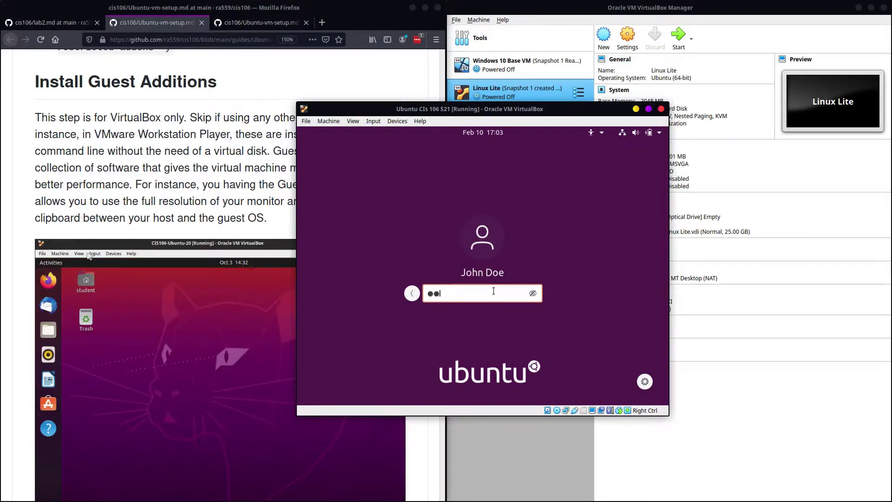
key(BackSpace)
key(BackSpace)
text(●●●)
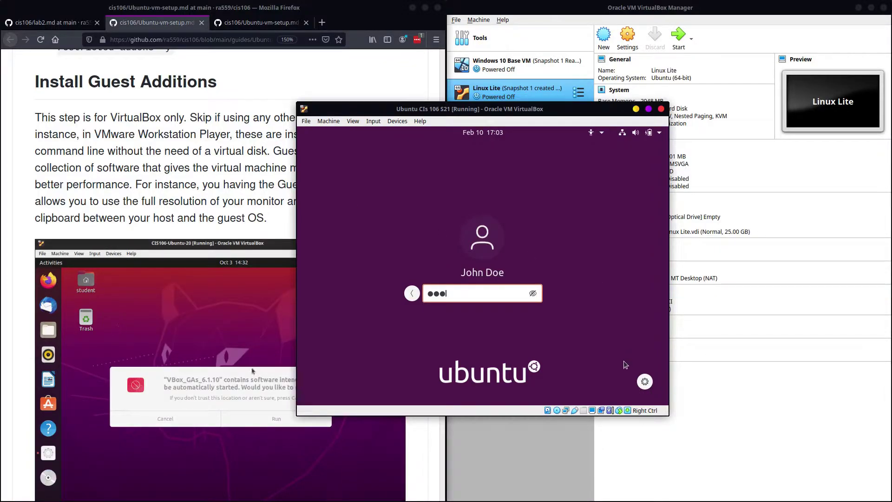
click(644, 382)
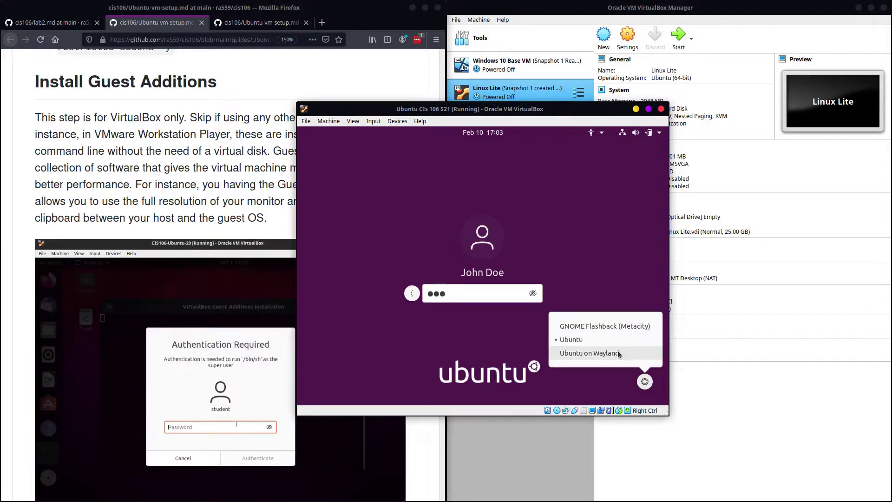
click(608, 327)
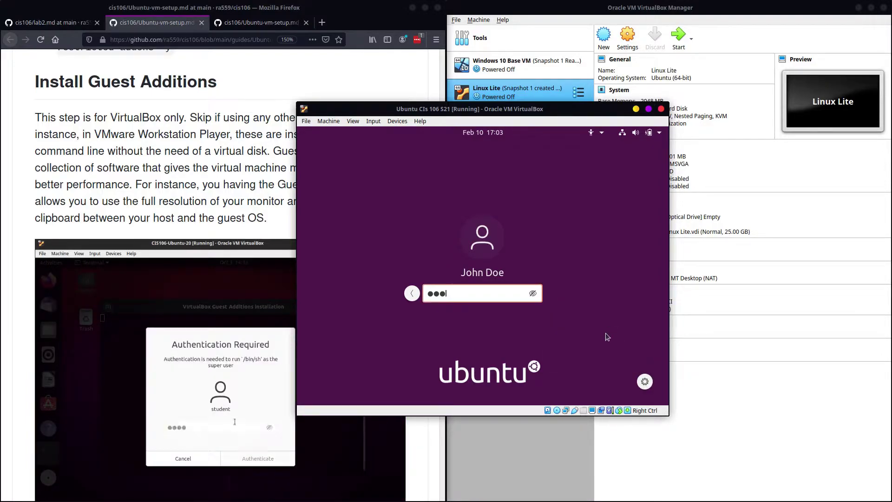
text(**)
key(Return)
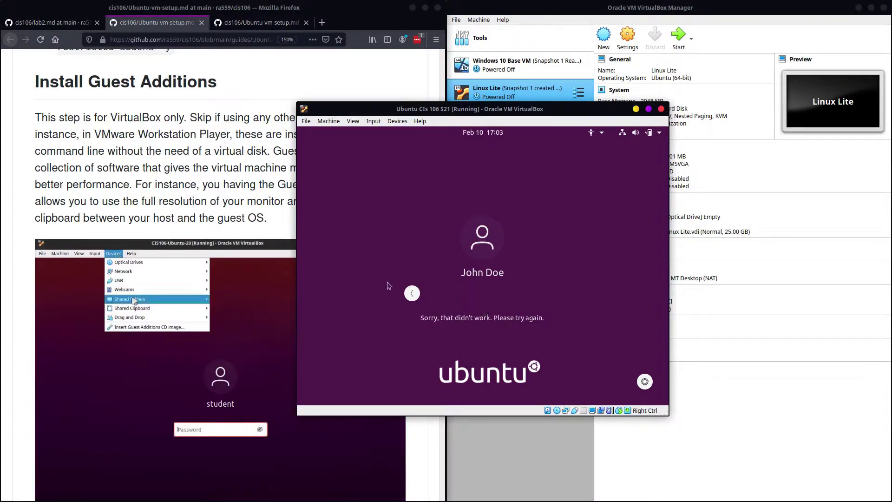
Step: After the rejected login, return to the user list and reopen the password prompt
click(411, 293)
click(478, 258)
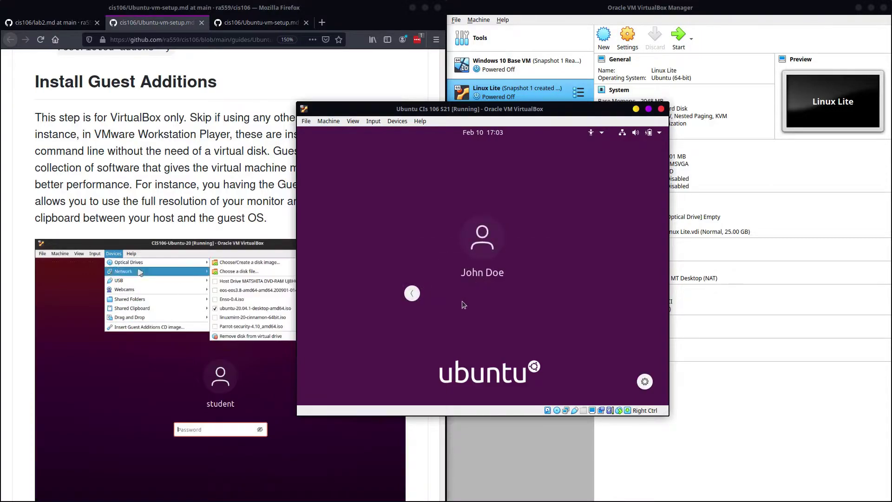
click(412, 293)
click(465, 253)
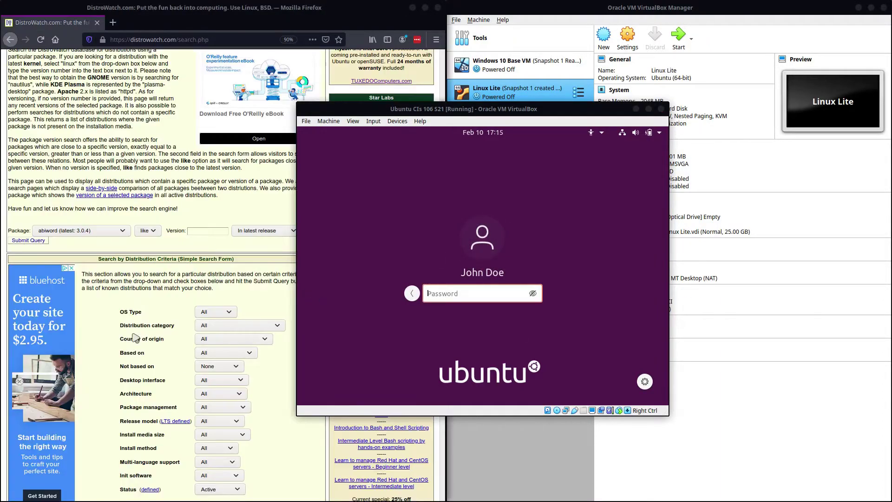
Step: Log in with the account password using the GNOME Flashback (Metacity) session, retrying once
click(481, 291)
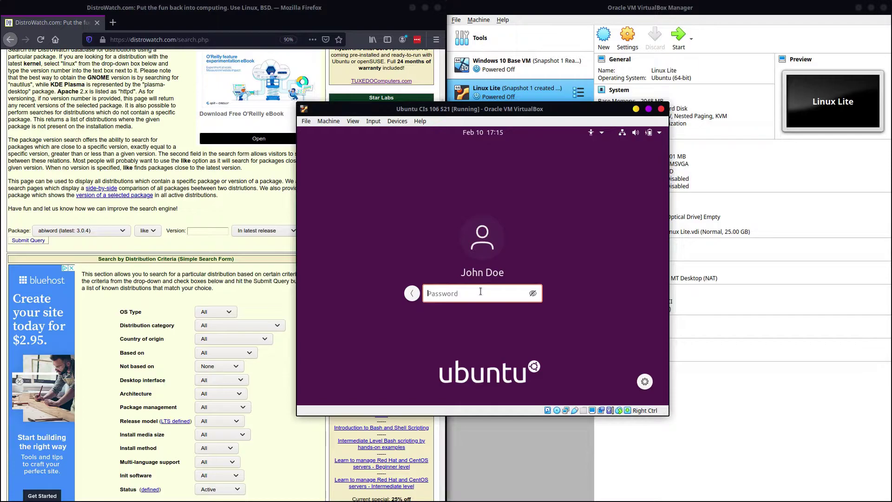
text(••)
click(646, 381)
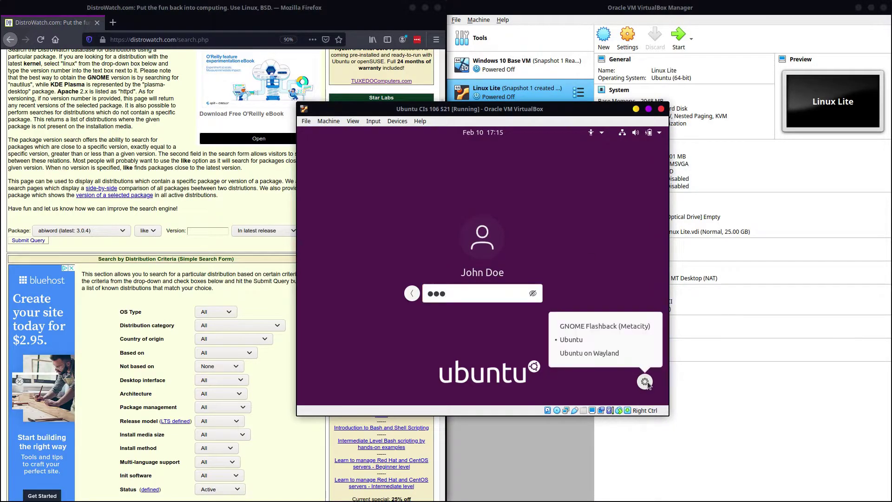
click(577, 326)
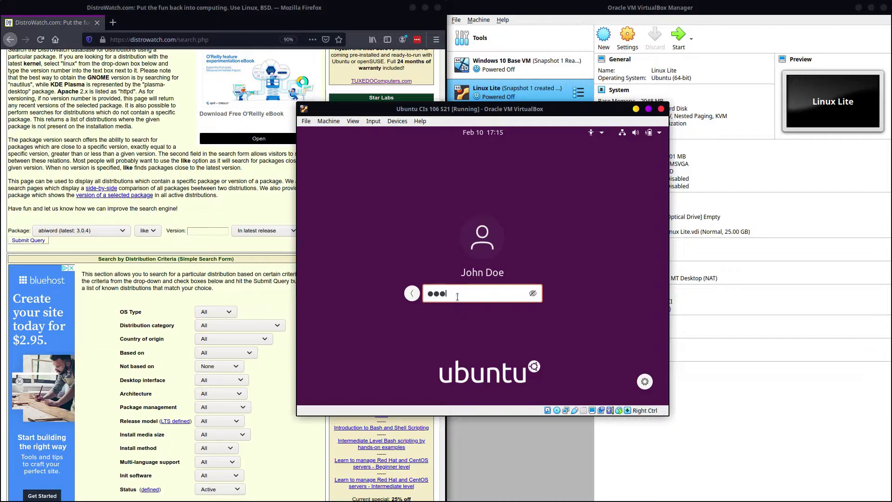
key(Return)
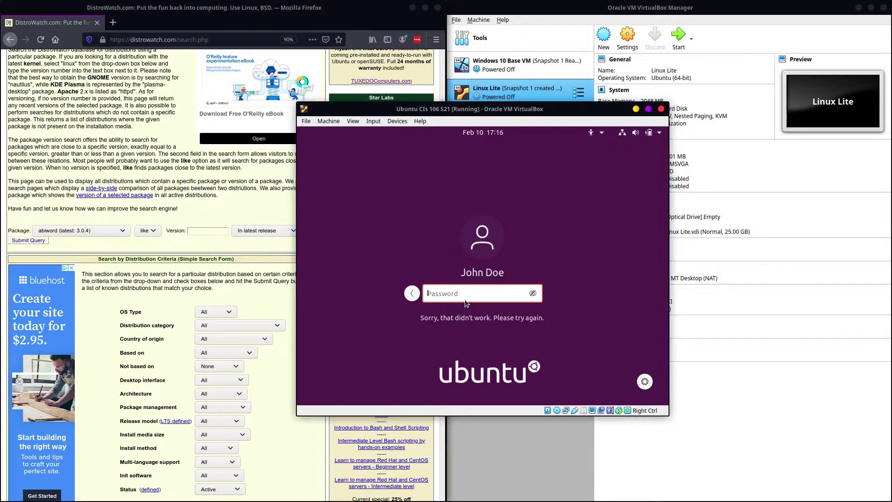
text(***)
key(Return)
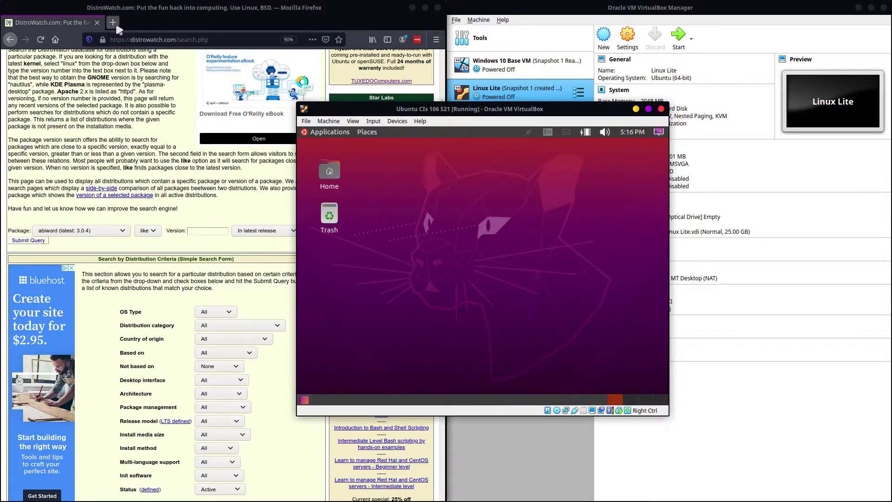
Step: Close the DistroWatch window and scroll the lab2.md instructions to Question 4
click(97, 22)
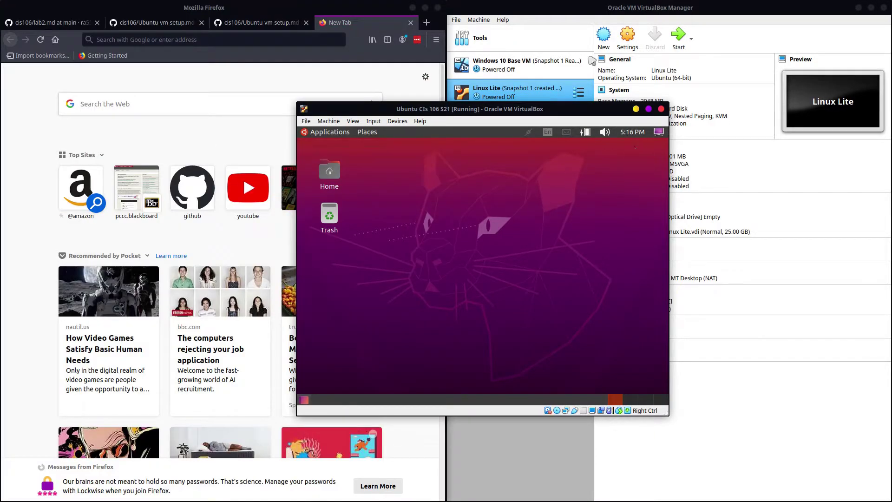
click(71, 21)
scroll(241, 376, down, 10)
scroll(250, 384, down, 15)
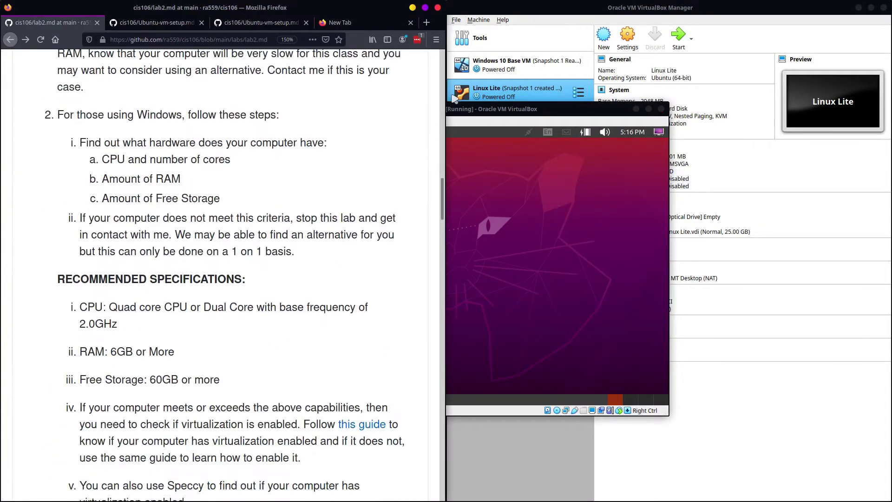
drag(441, 207, 437, 453)
scroll(334, 358, down, 3)
scroll(266, 379, up, 10)
scroll(266, 379, up, 3)
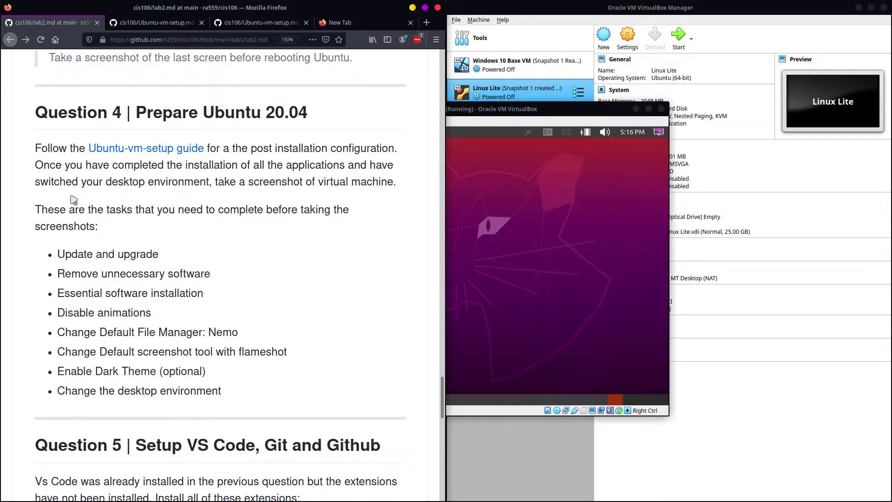
Step: Return focus to the Ubuntu VM window and start a screenshot capture with Print
click(584, 308)
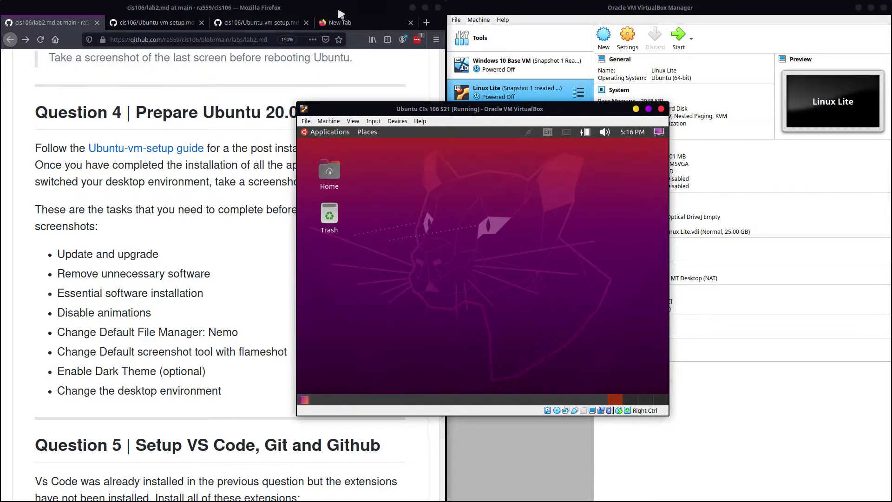
click(316, 86)
click(553, 18)
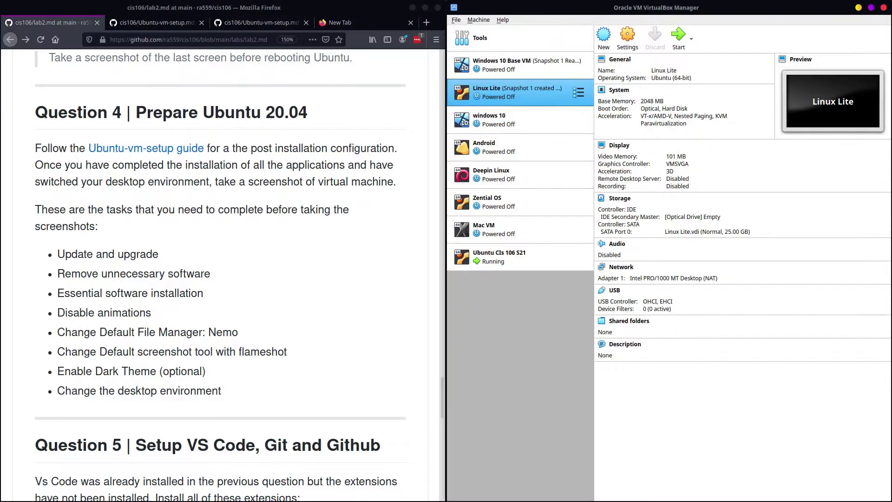
key(alt+Tab)
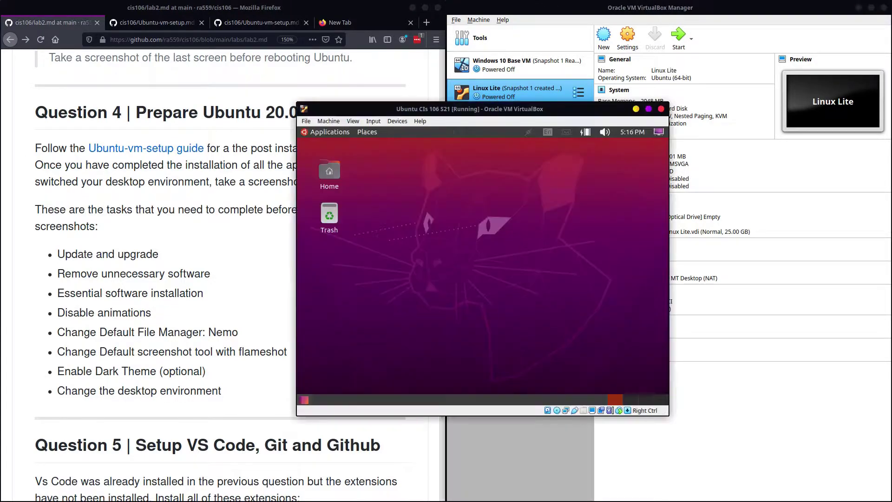
key(Print)
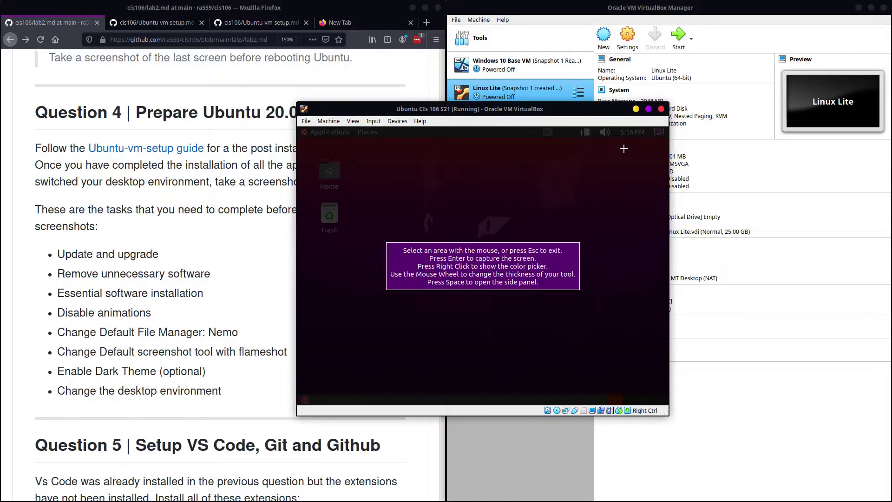
Step: Capture the whole VM window with host Flameshot and save it as question4.png
key(Escape)
key(Print)
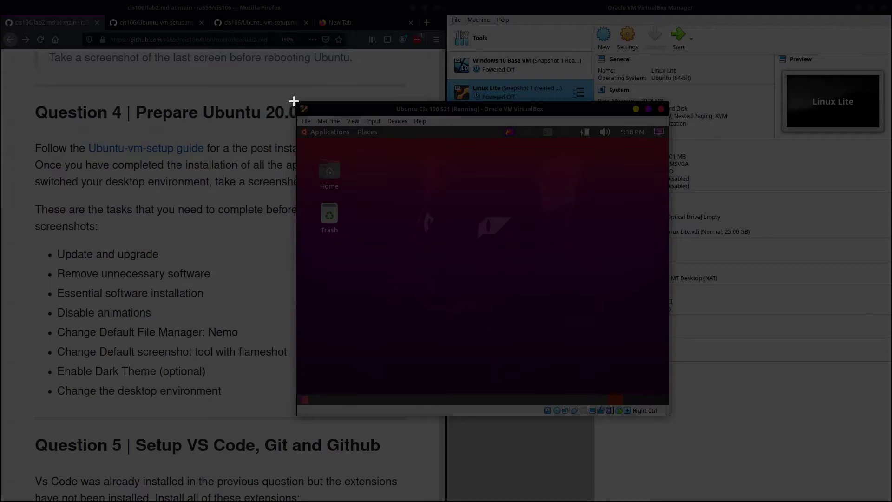
drag(295, 101, 669, 415)
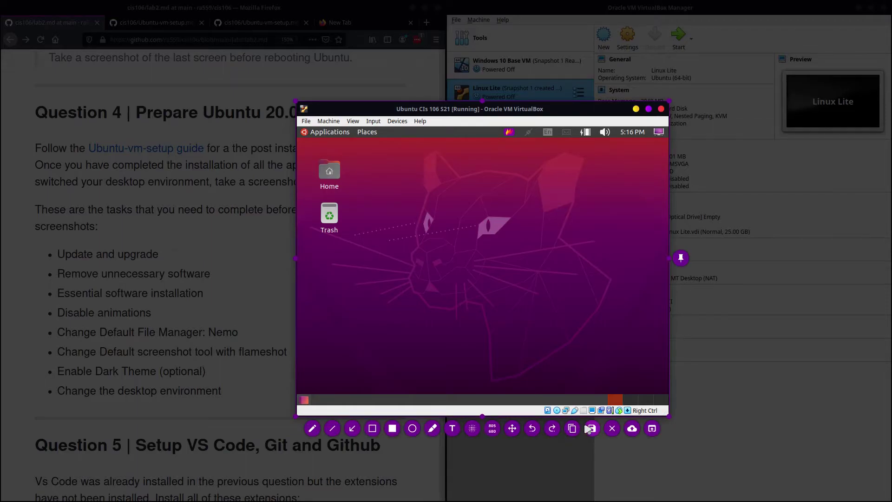
click(592, 428)
key(BackSpace)
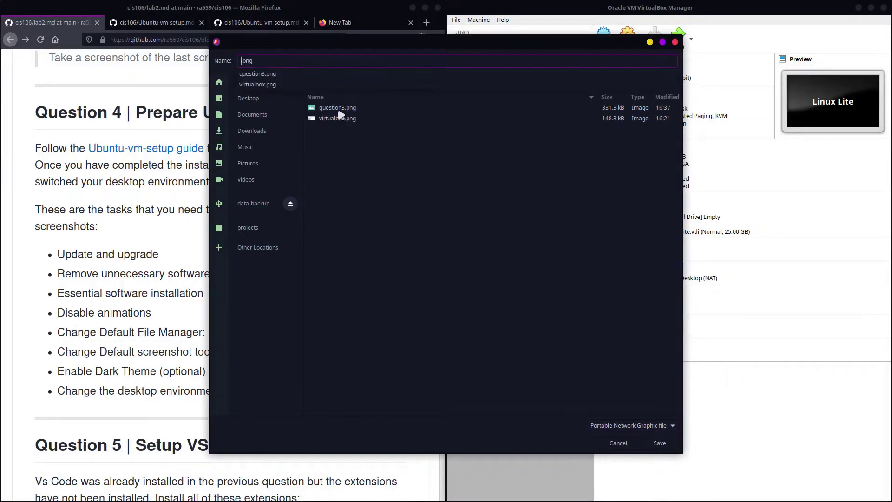
text(question4)
click(660, 443)
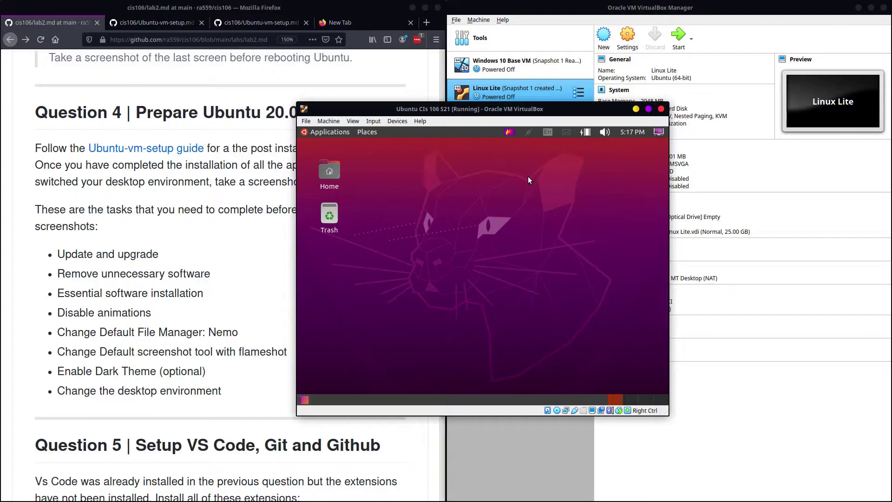
Step: Move the VM window, review Question 5 in the instructions, then maximize the Ubuntu VM window
drag(558, 112, 718, 91)
click(213, 243)
scroll(214, 243, down, 3)
scroll(213, 243, up, 2)
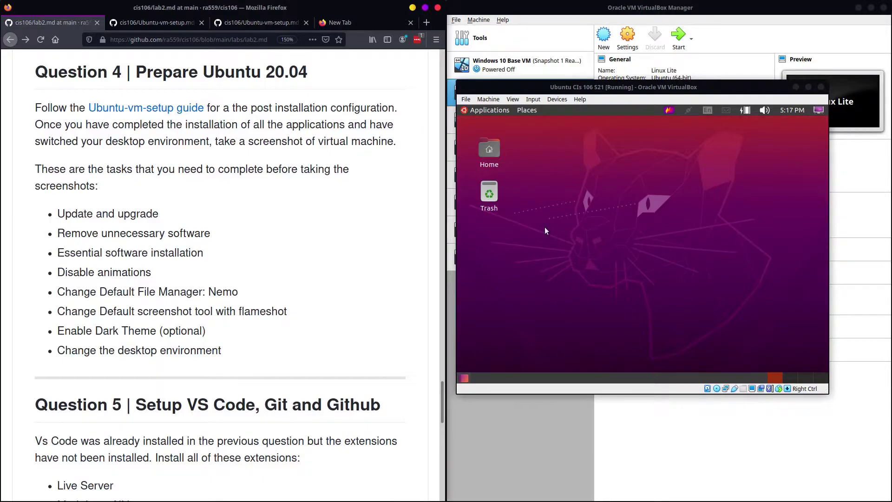
scroll(269, 331, down, 6)
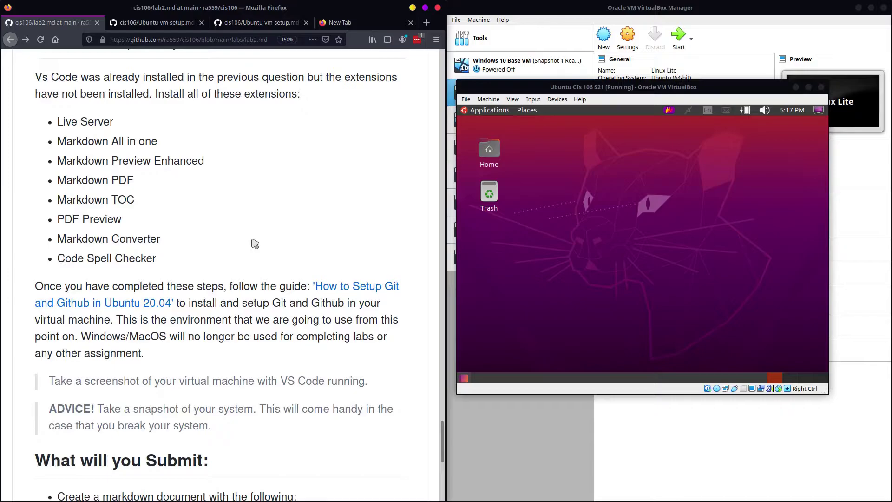
scroll(255, 243, up, 1)
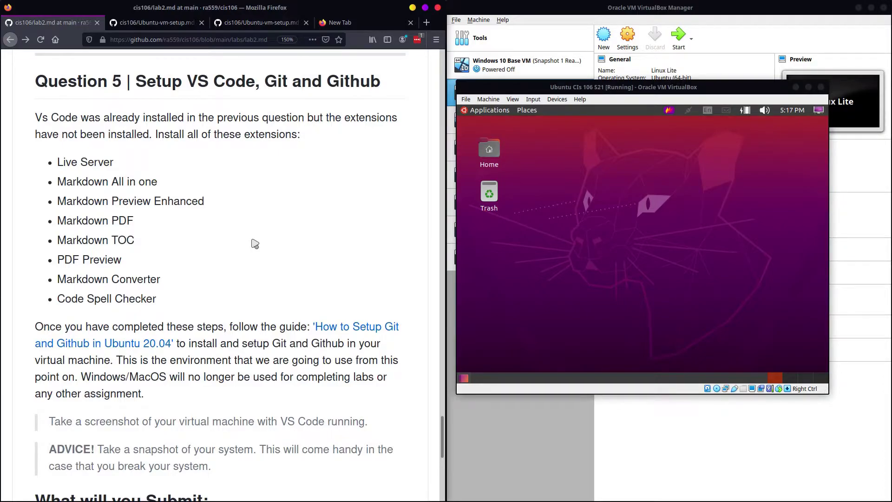
click(809, 87)
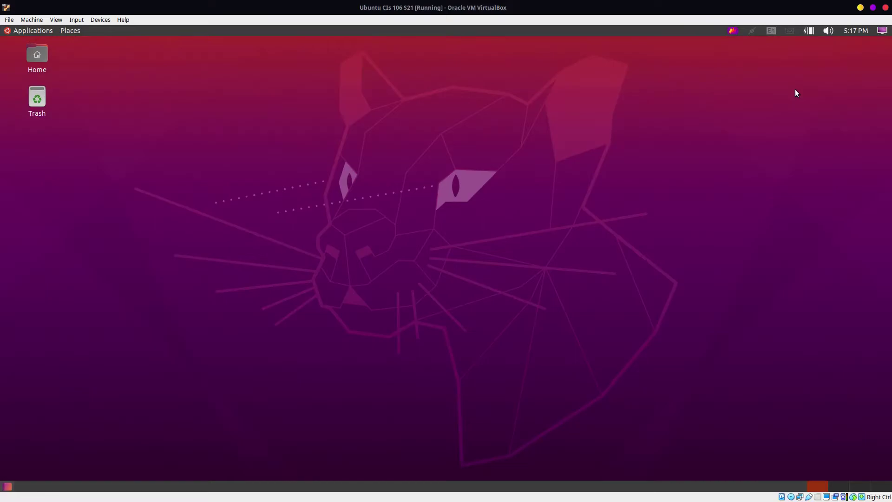
Step: Launch Firefox from the guest's Applications menu and maximize it
click(32, 30)
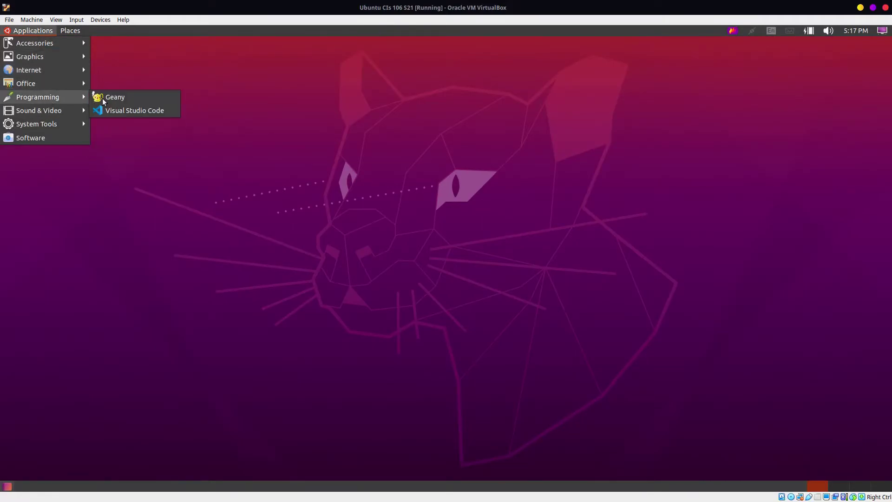
mouse_move(61, 70)
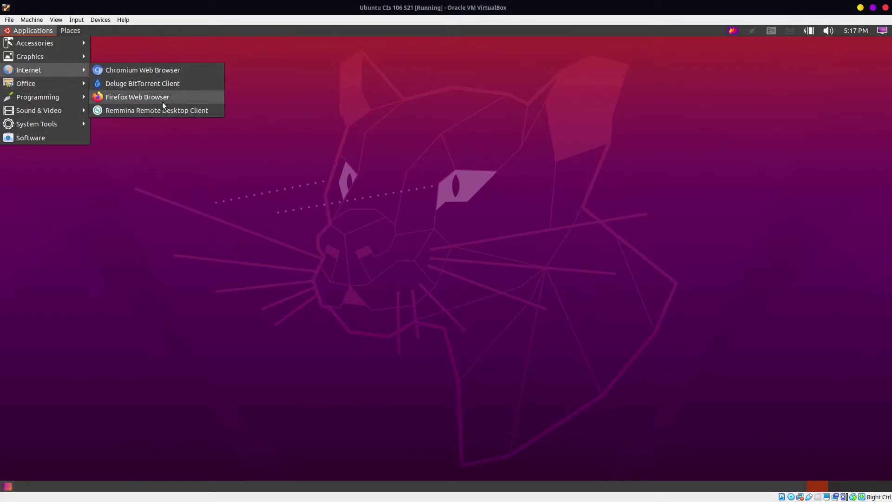
click(163, 98)
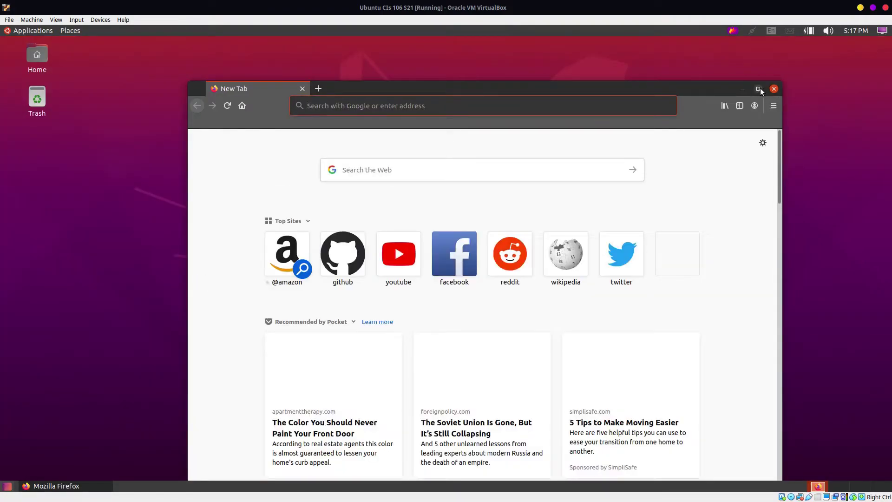
click(759, 89)
Step: Open the cis106 GitHub repo's labs/lab2.md and scroll to Question 5
click(510, 59)
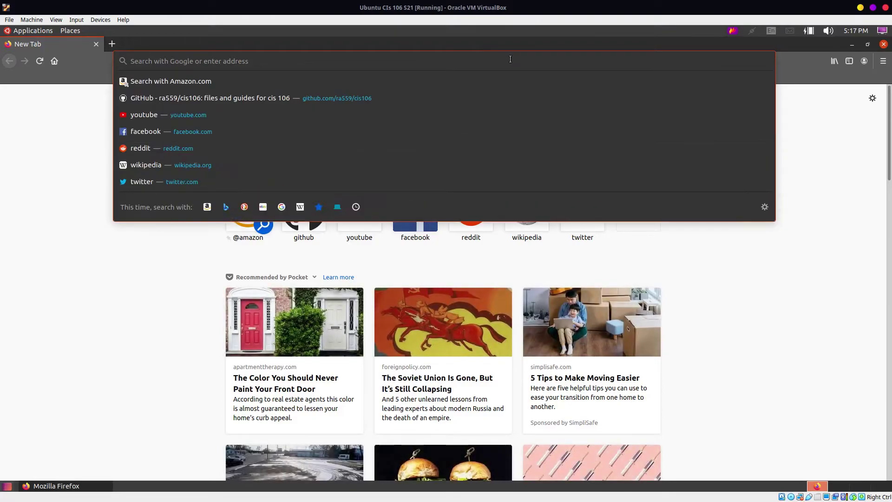
text(git)
key(Down)
key(Down)
key(Down)
key(Down)
key(Down)
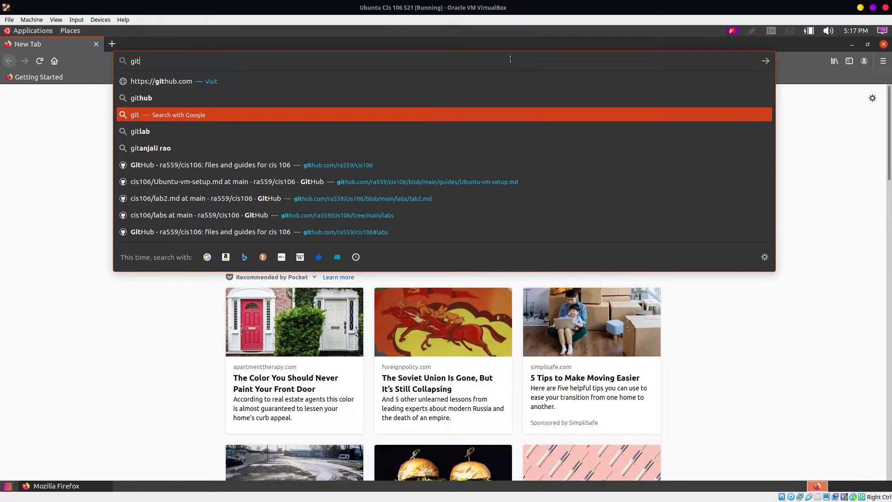
key(Return)
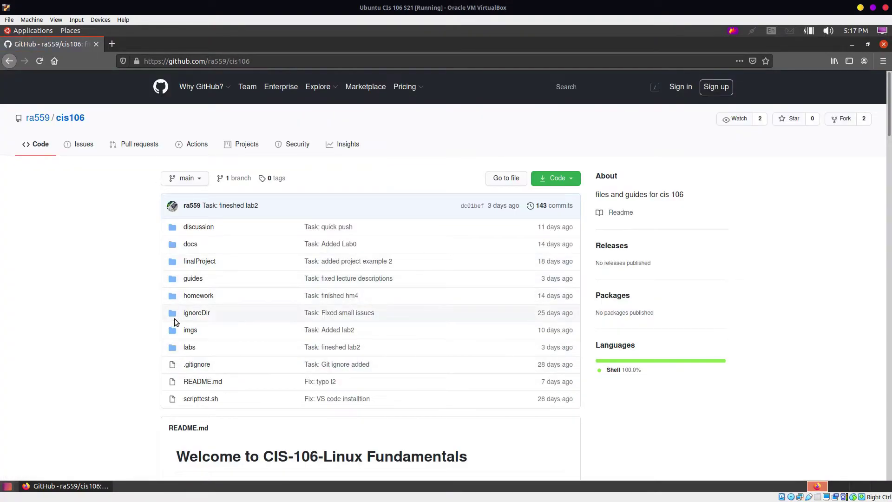
click(187, 347)
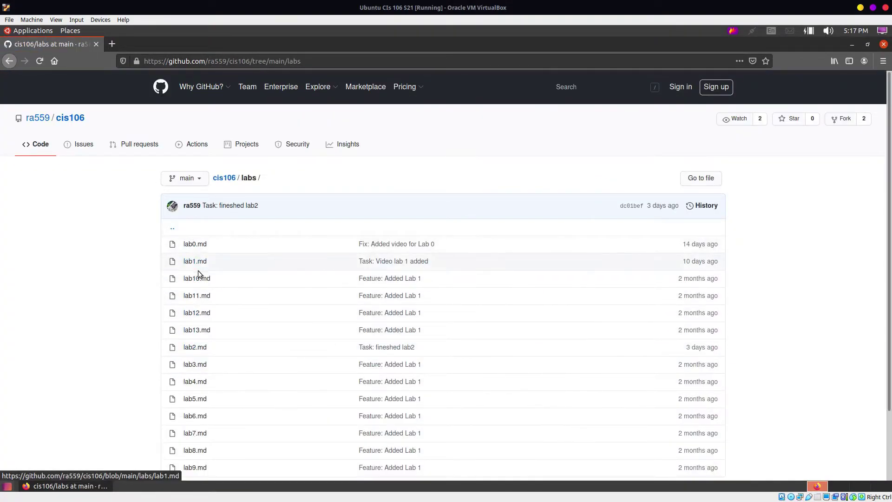
click(195, 347)
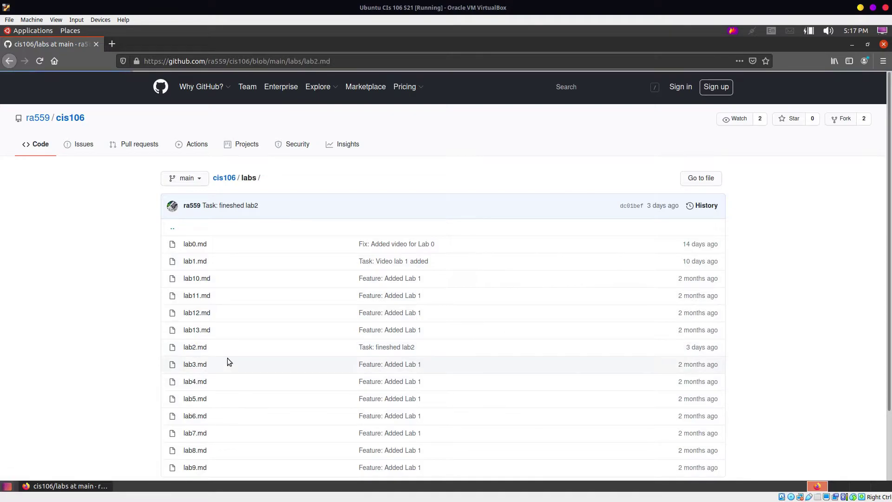
scroll(325, 367, down, 5)
scroll(350, 428, down, 4)
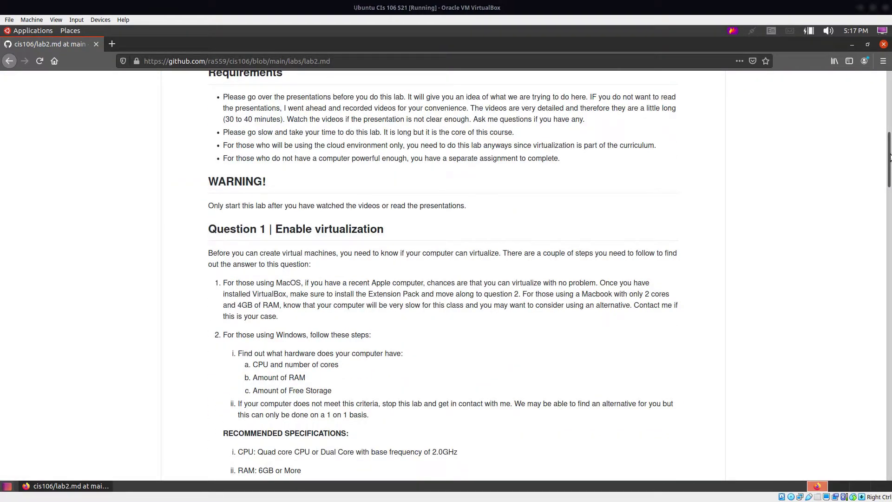
drag(889, 157, 890, 433)
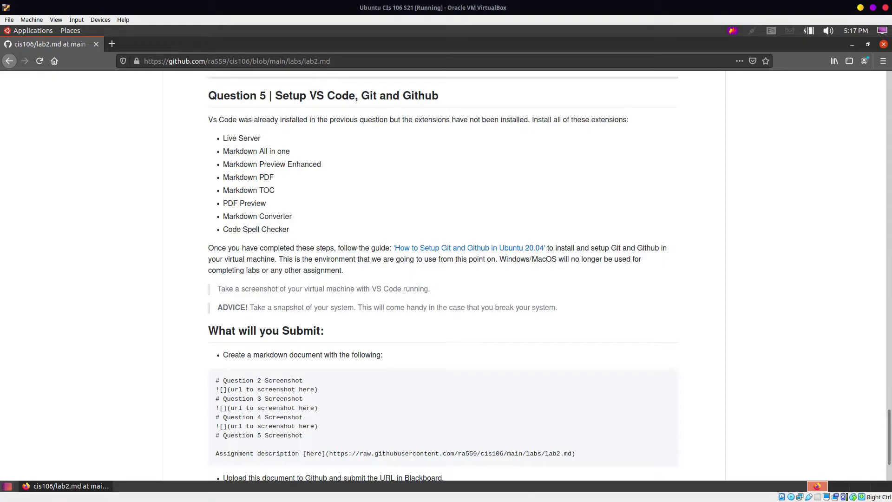
Step: Launch Visual Studio Code from the guest's Applications menu
click(46, 28)
mouse_move(46, 96)
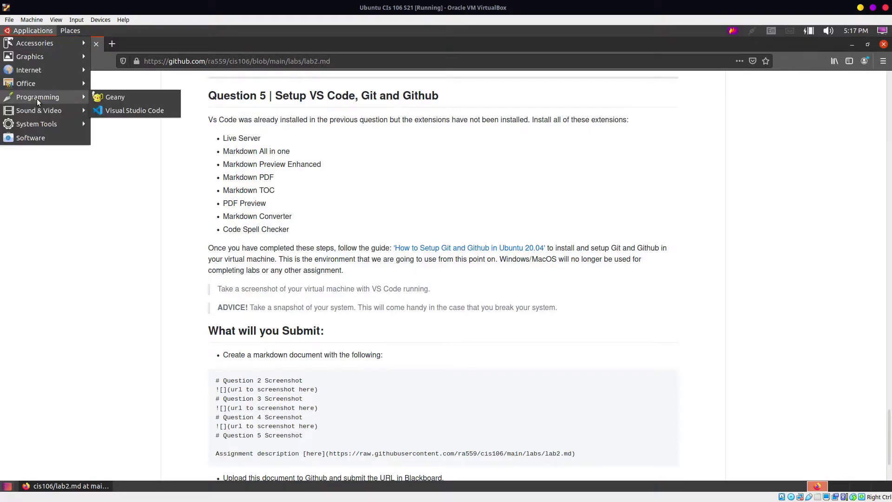
click(123, 110)
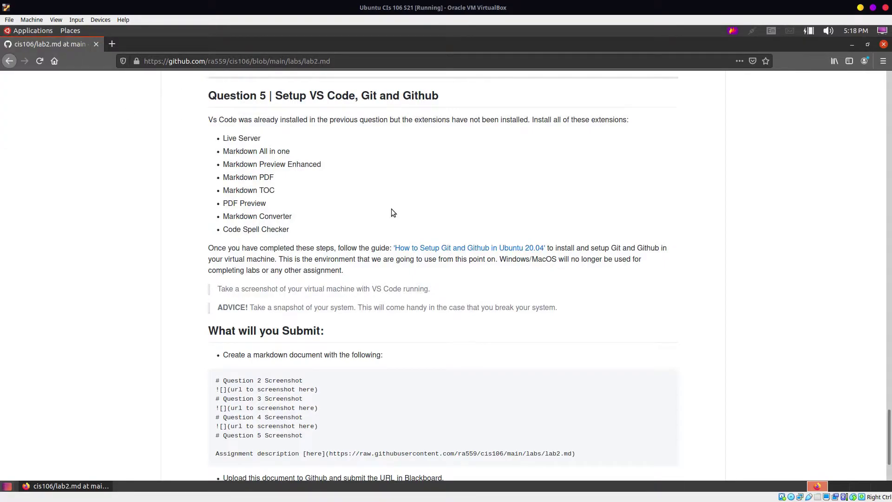
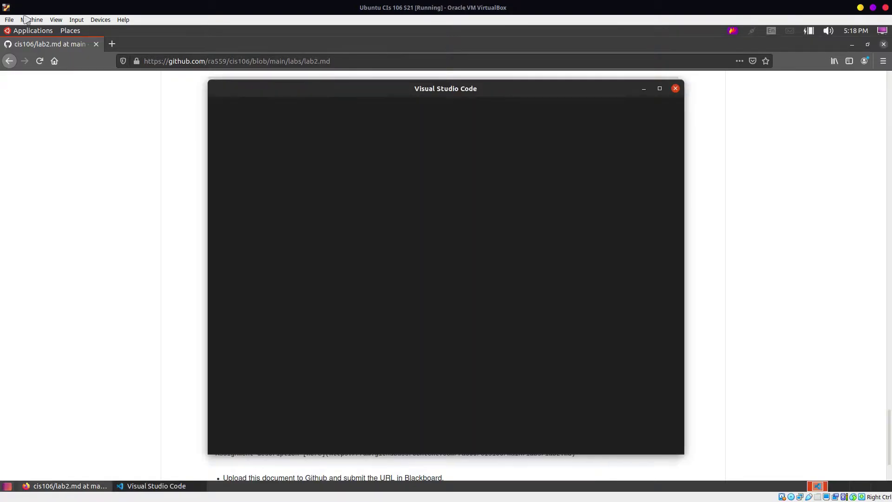
Step: Launch Visual Studio Code maximized and open its Extensions marketplace from the Manage menu
click(33, 30)
mouse_move(43, 97)
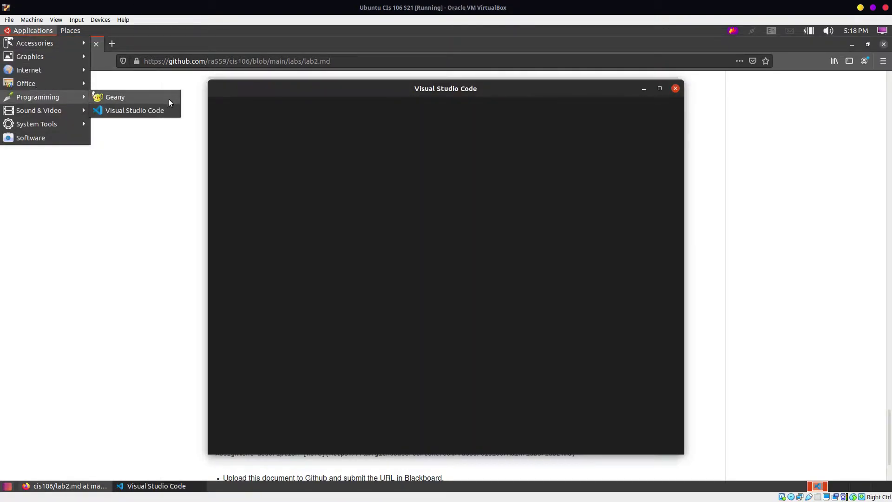
click(589, 76)
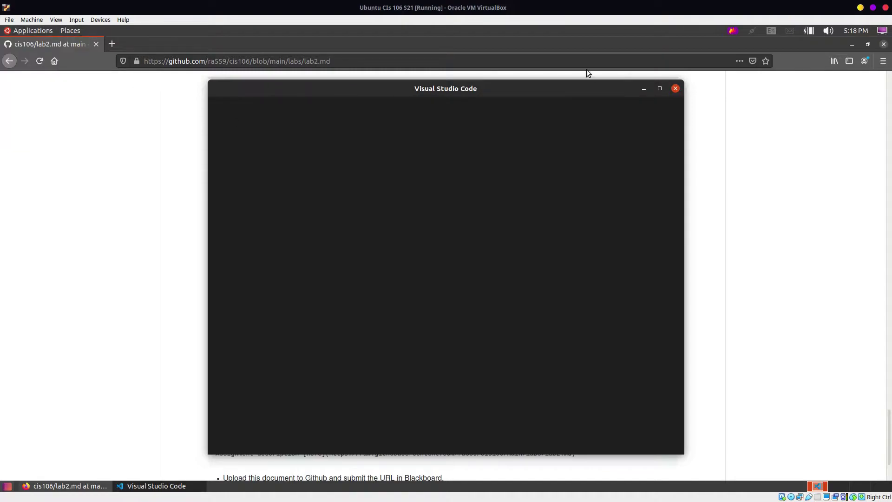
click(659, 88)
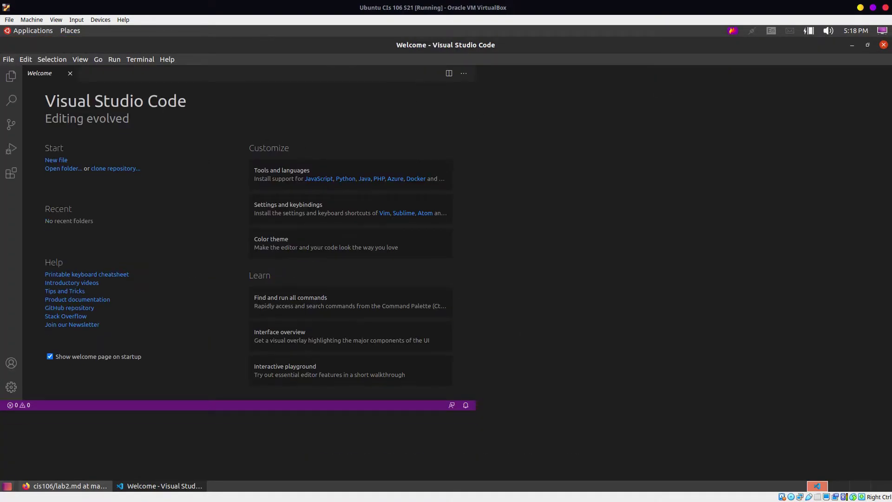
click(11, 457)
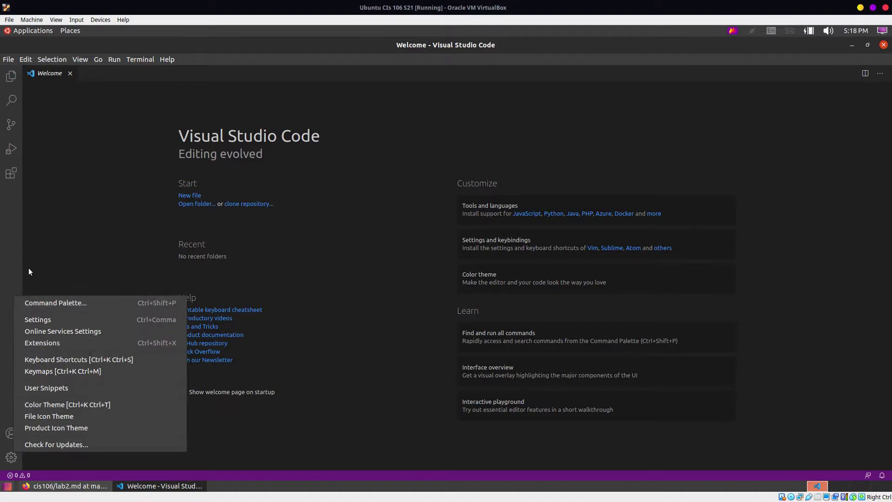
click(124, 320)
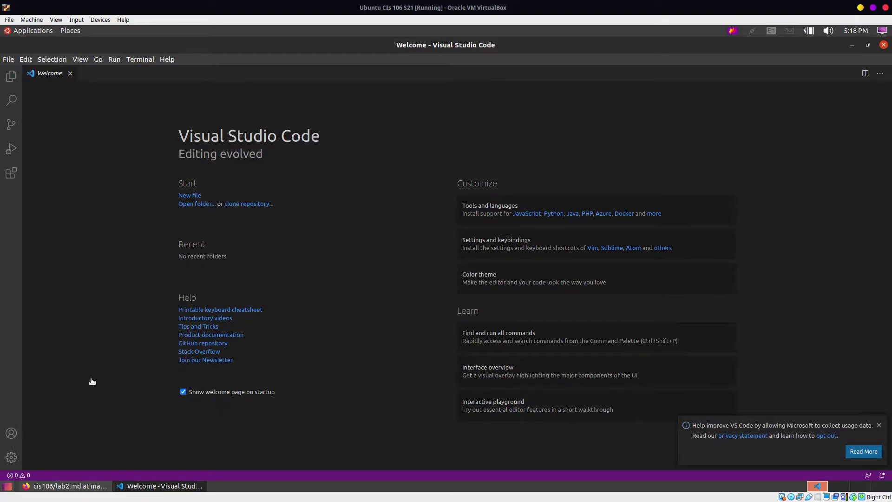
click(10, 459)
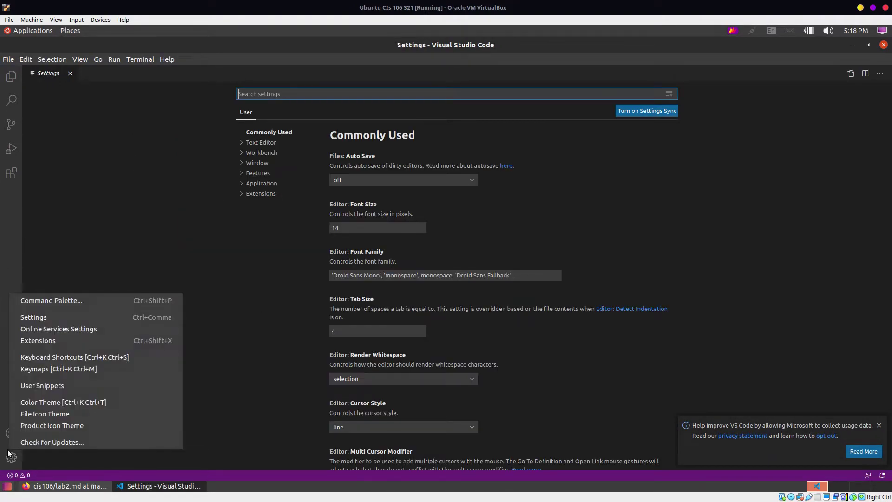
click(10, 459)
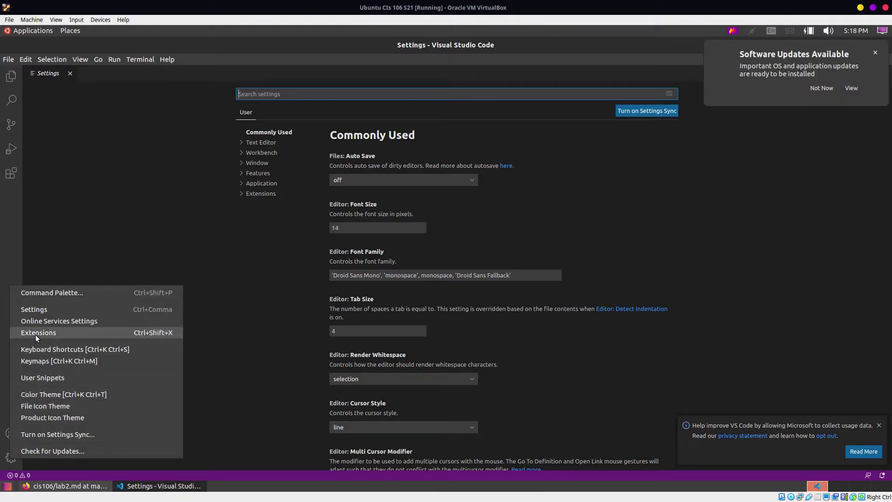
click(38, 340)
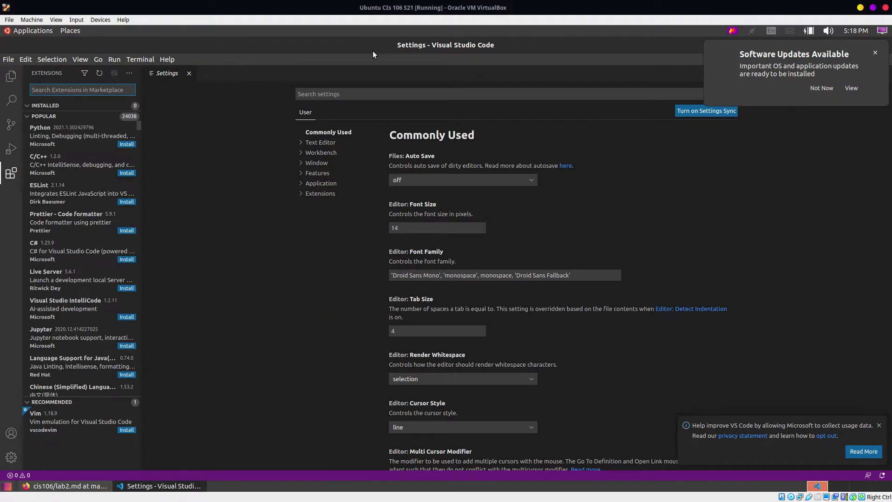
Step: Tile VS Code right and the Firefox lab instructions left, closing the software updates window
key(super+Right)
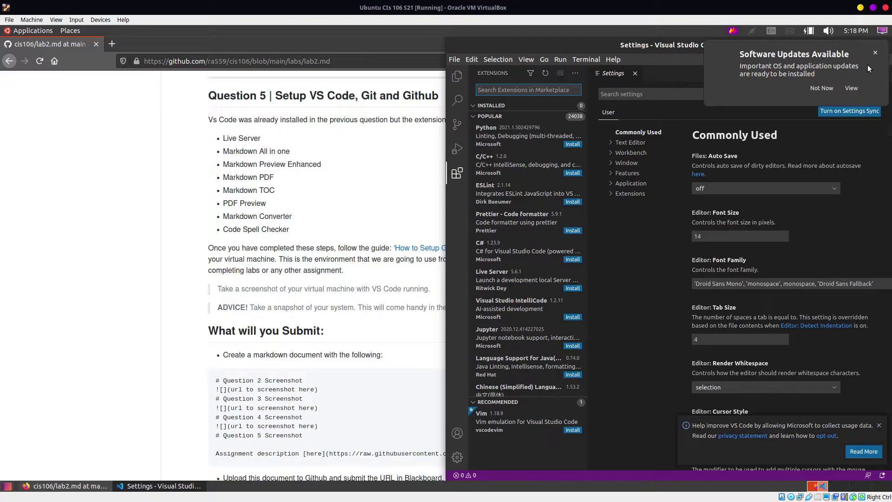
click(874, 54)
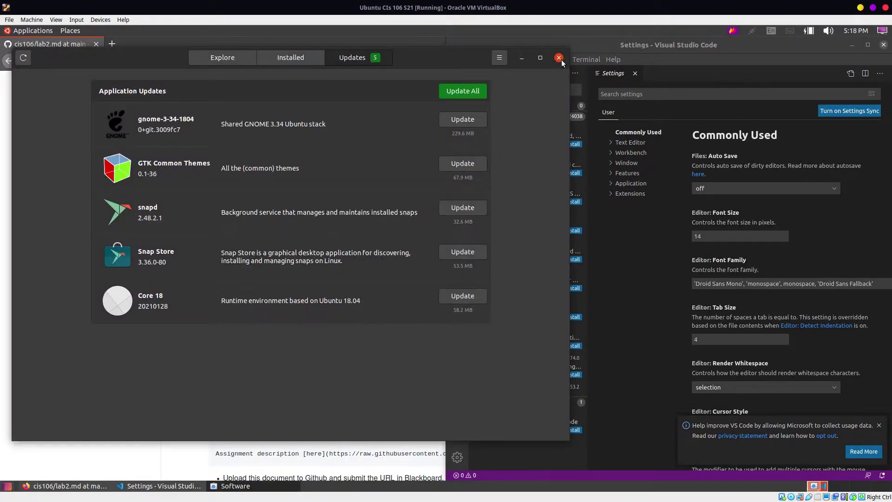
click(558, 58)
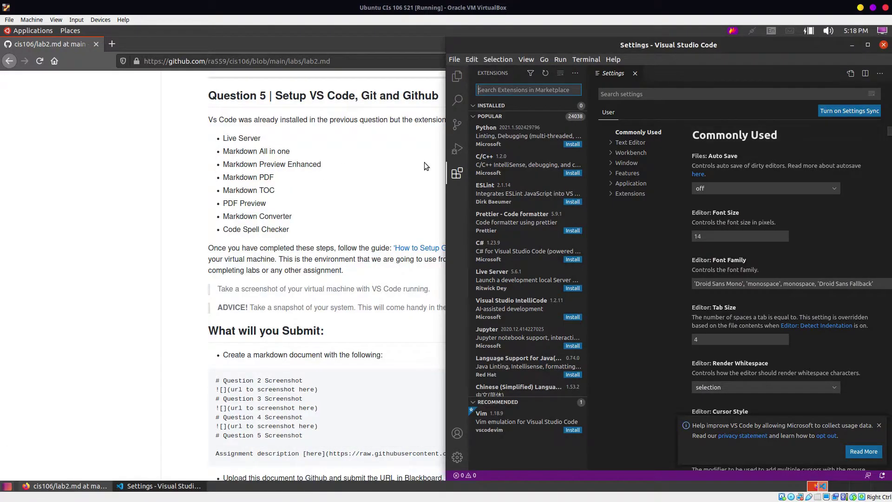
click(416, 176)
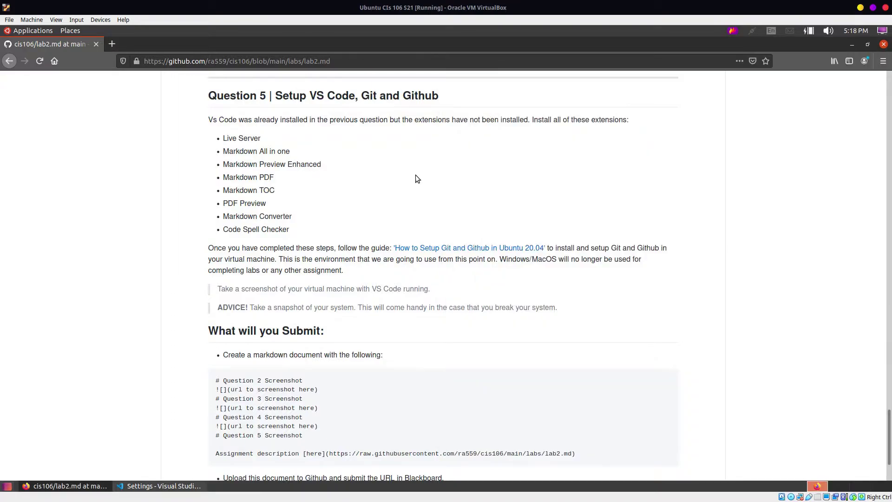
key(super+Left)
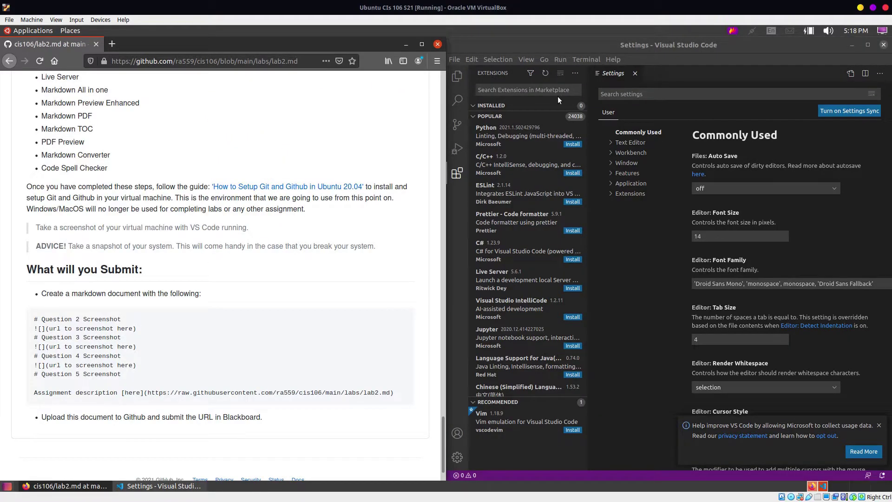
click(558, 95)
click(556, 89)
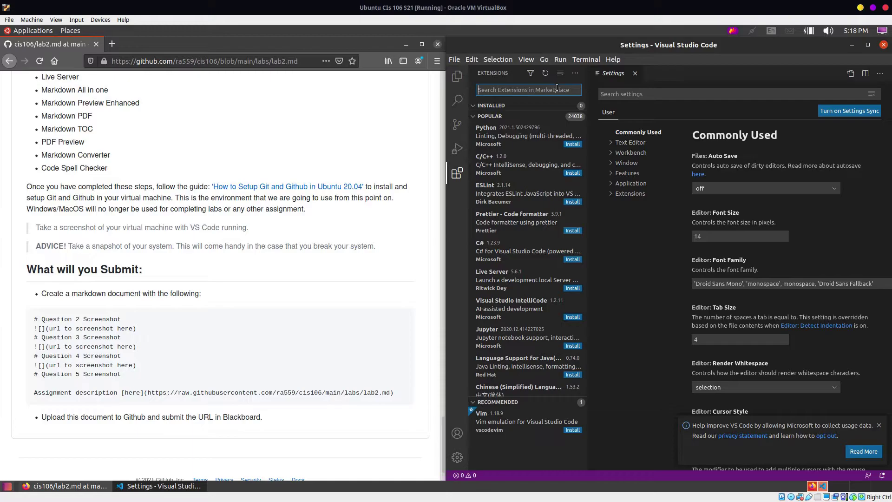
Step: Search 'Live serve', install the Live Server extension, and clear the search box
text(Live server)
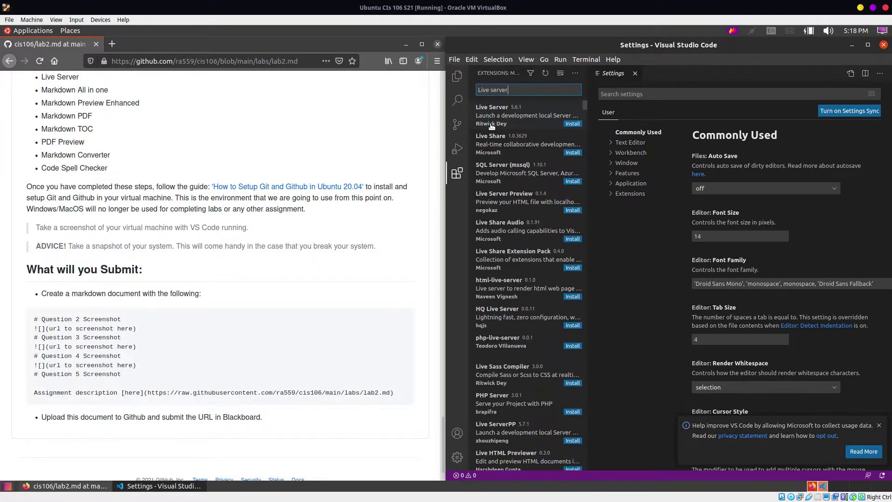
click(574, 124)
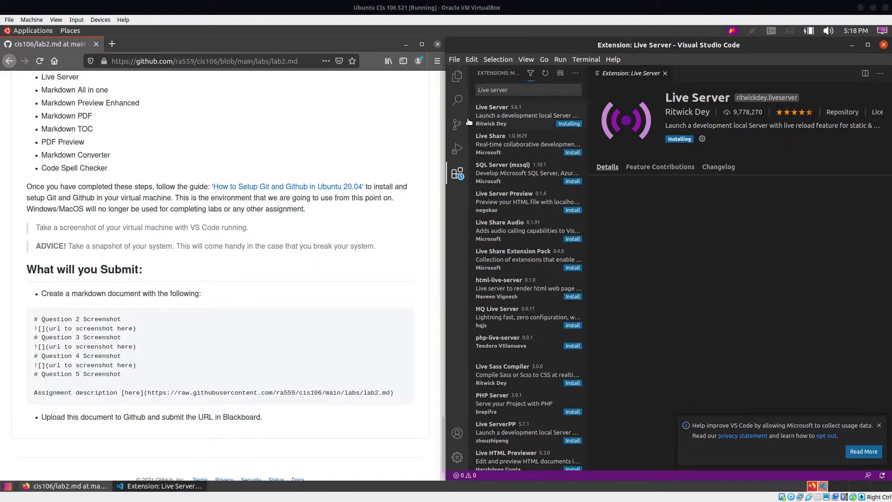
click(498, 87)
key(BackSpace)
key(BackSpace)
key(BackSpace)
key(BackSpace)
key(BackSpace)
key(BackSpace)
key(BackSpace)
key(BackSpace)
key(BackSpace)
key(BackSpace)
key(BackSpace)
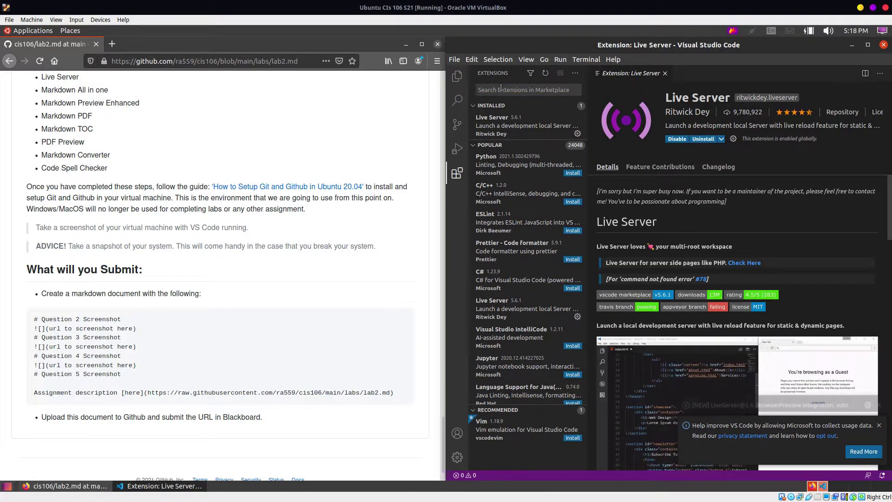
click(501, 87)
Step: Search 'Markdown' and install Markdown All in One, Markdown Preview Enhanced and Markdown PDF
text(M)
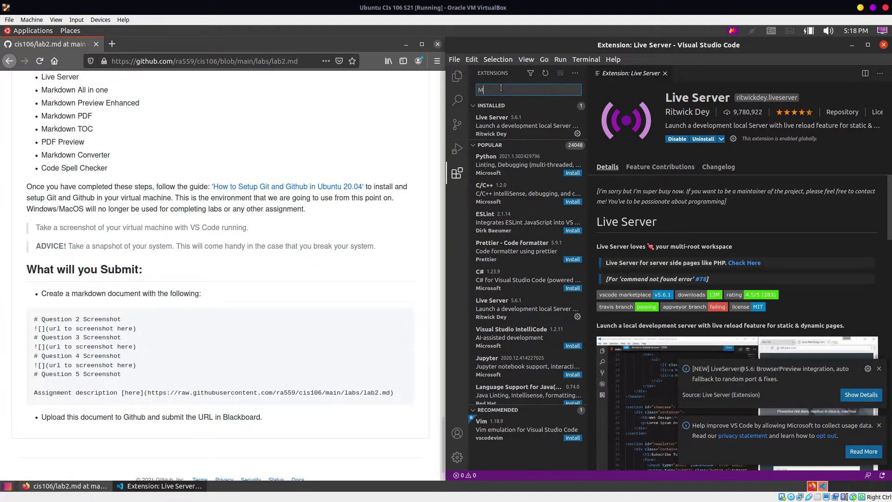
text(arkdown)
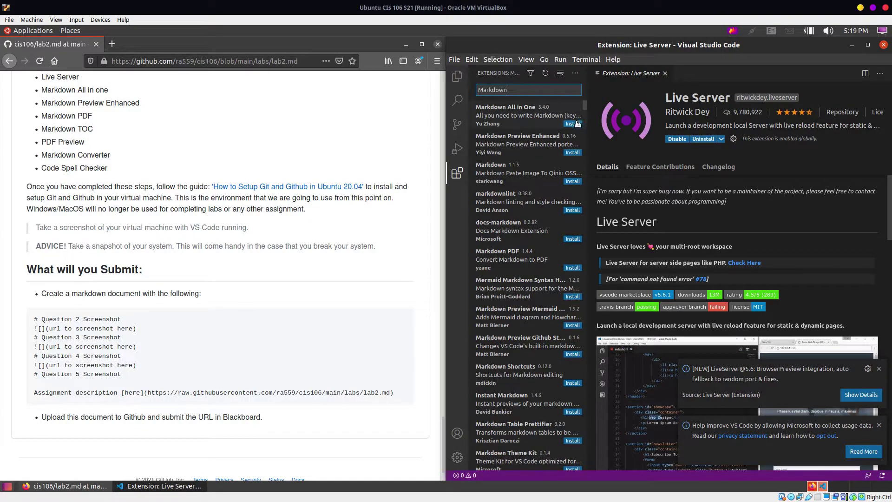
click(573, 124)
click(573, 153)
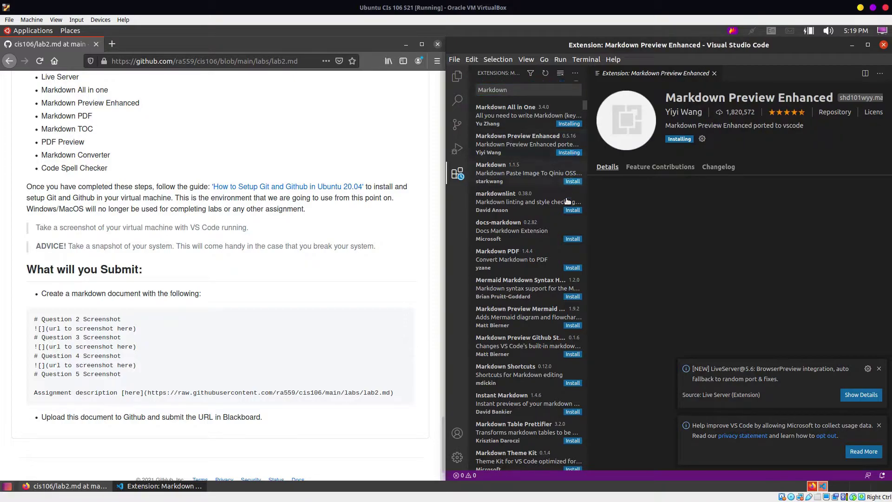
click(573, 268)
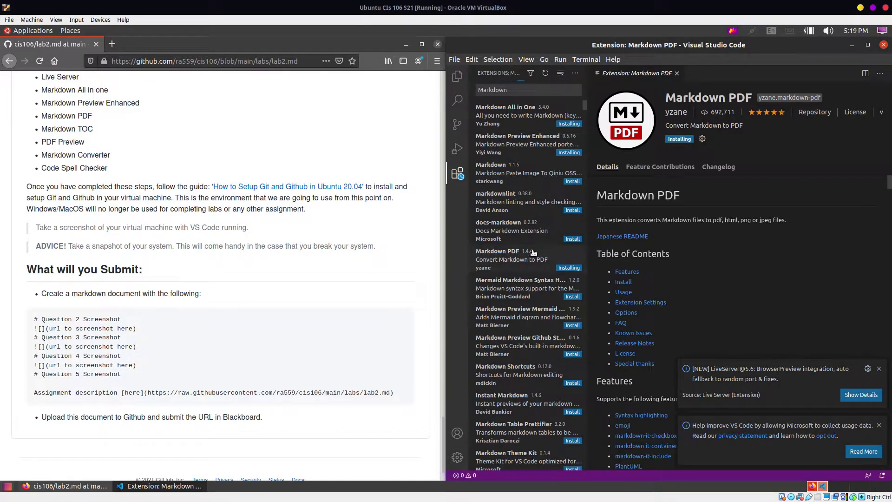
Step: Search 'Markdown TOC', install it, and clear the search text
click(522, 93)
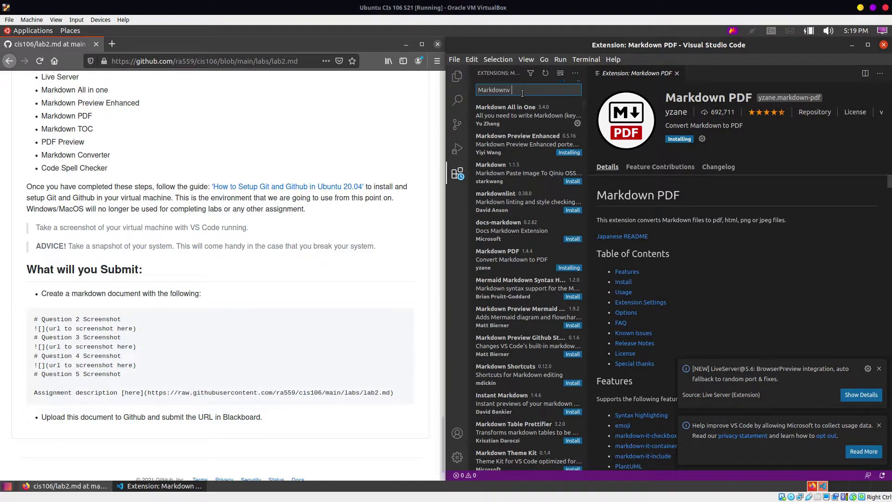
text(TOC)
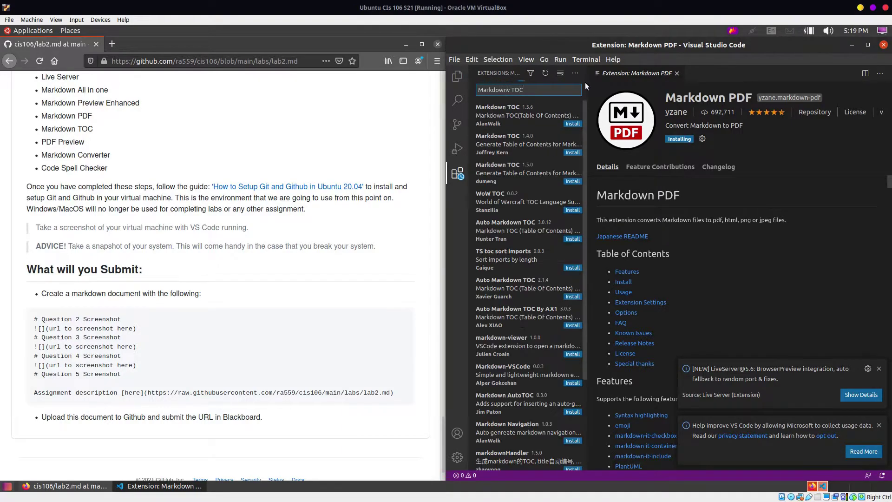
click(572, 124)
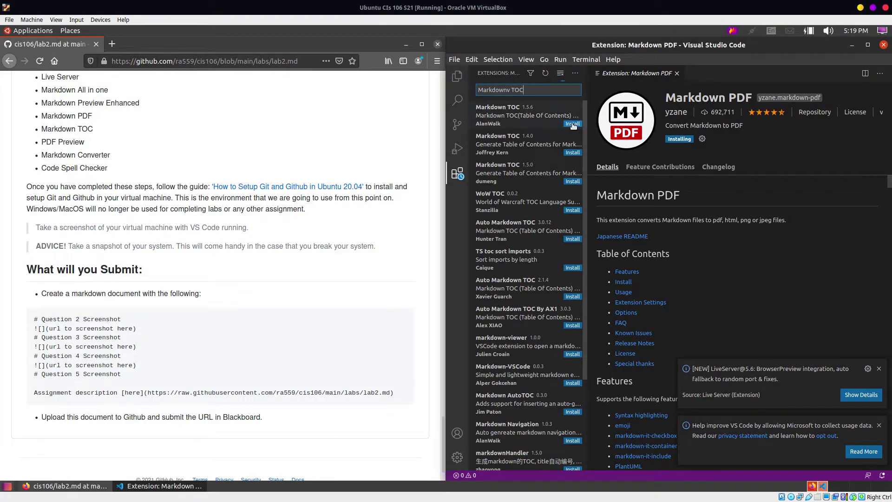
click(542, 92)
key(BackSpace)
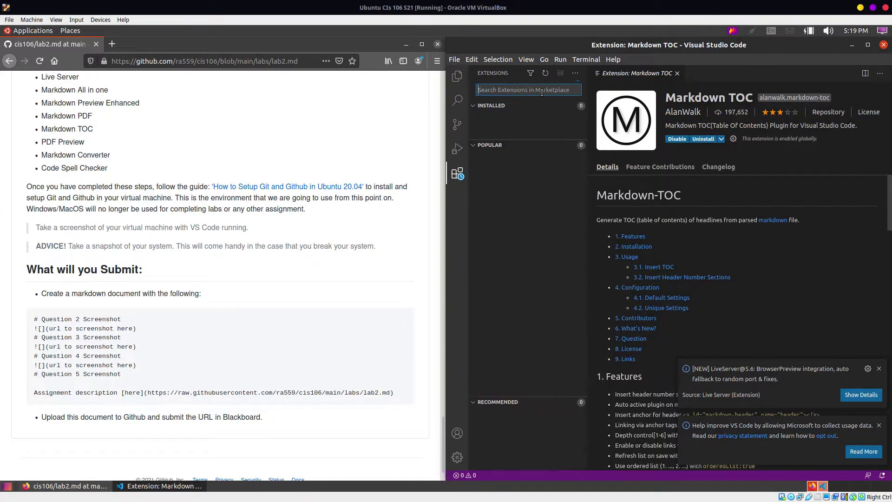
Step: Search 'Code spell' and install the Code Spell Checker extension
text(Code spell)
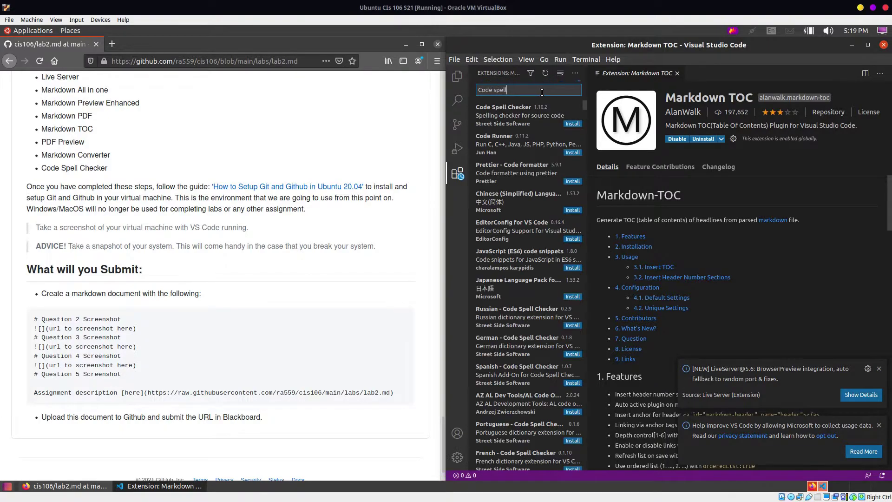
click(573, 124)
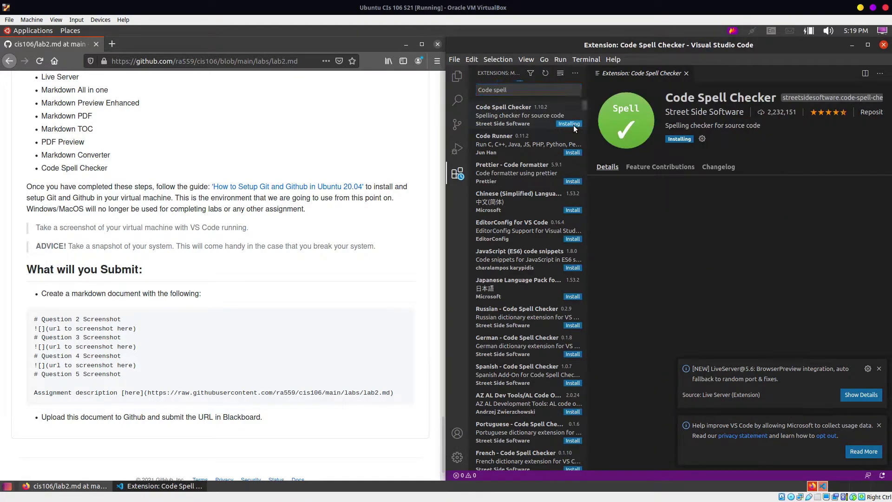
Step: Search 'PDF', install PDF Preview, dismiss the notifications, and close its details page
click(550, 90)
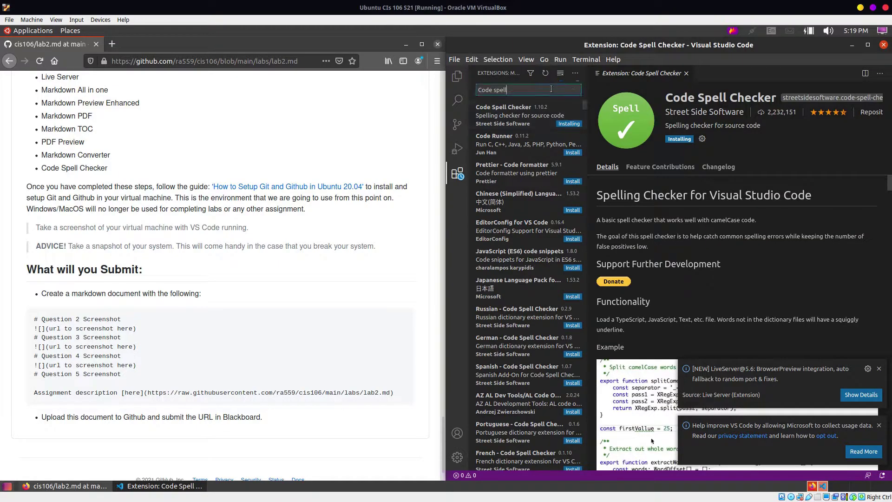
key(ctrl+a)
text(PD)
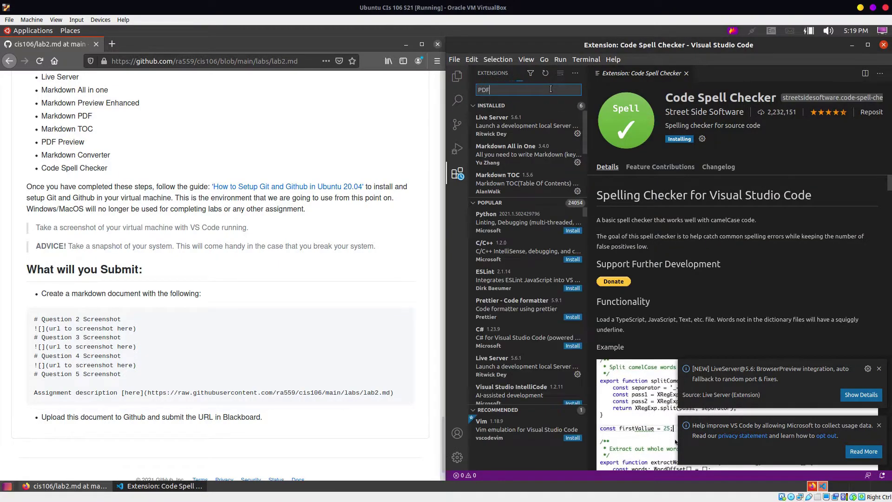
text(F)
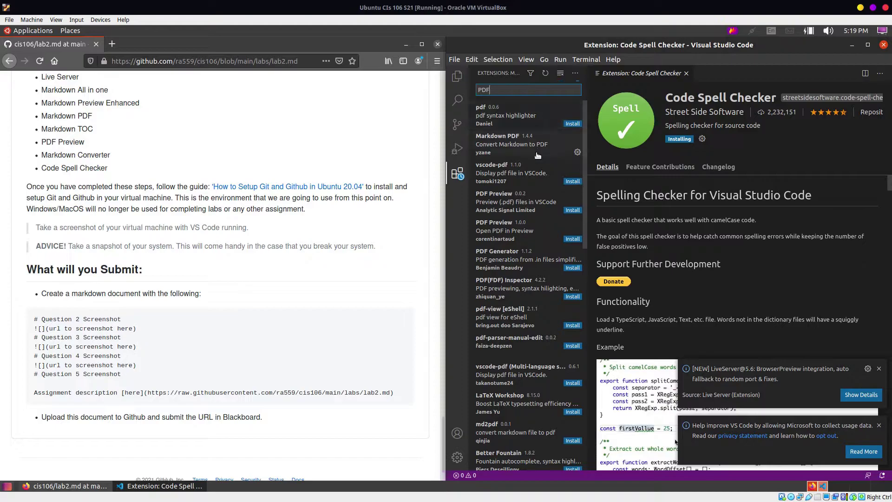
click(572, 210)
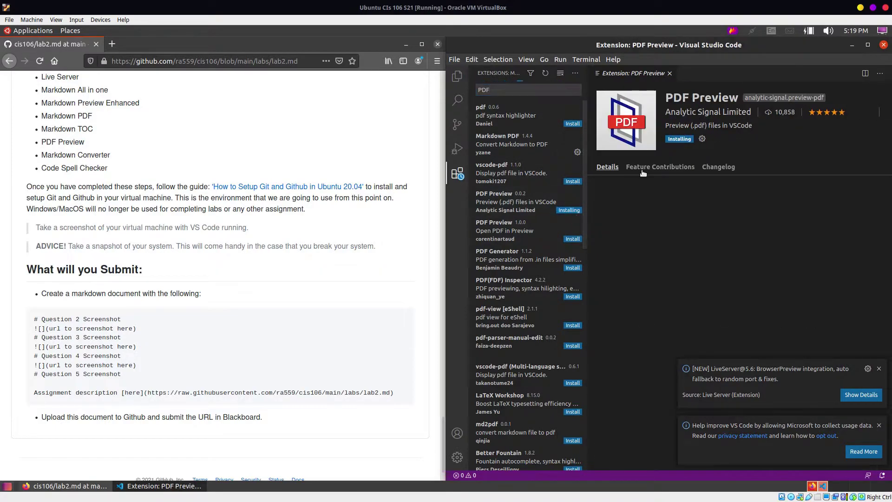
click(879, 369)
click(879, 426)
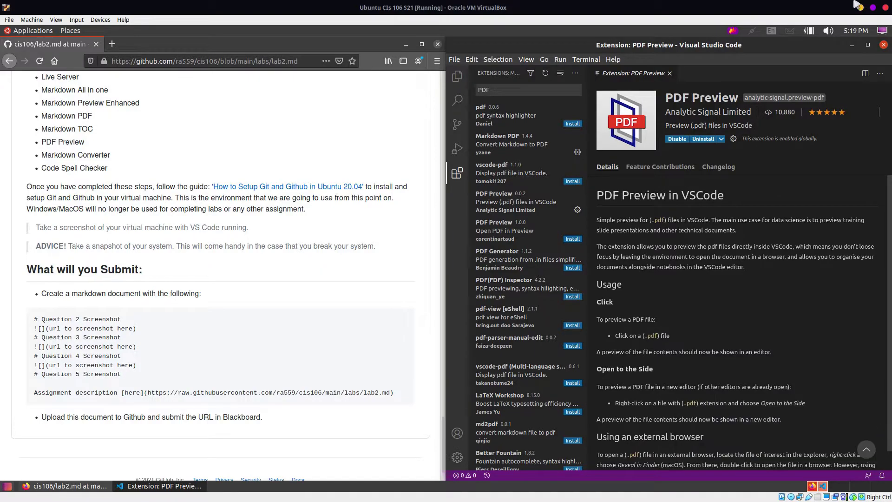
click(670, 73)
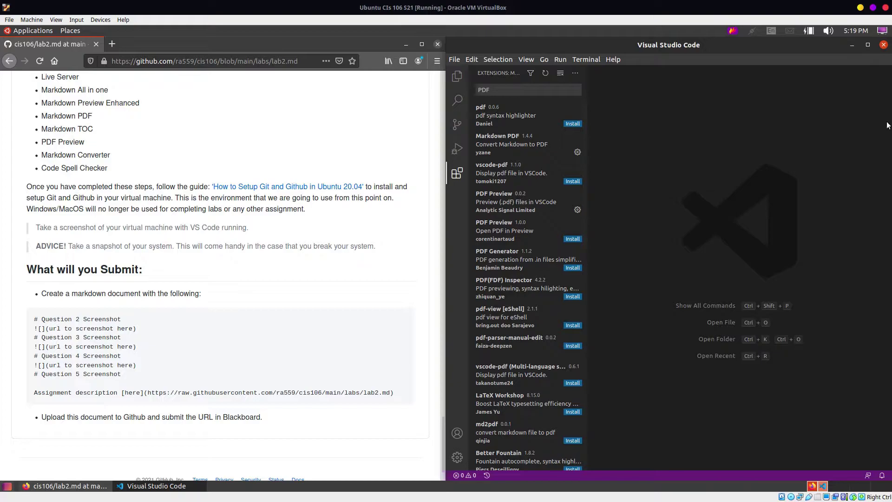
Step: Minimize VS Code and maximize Firefox showing the lab2 instructions
click(176, 121)
scroll(184, 157, down, 2)
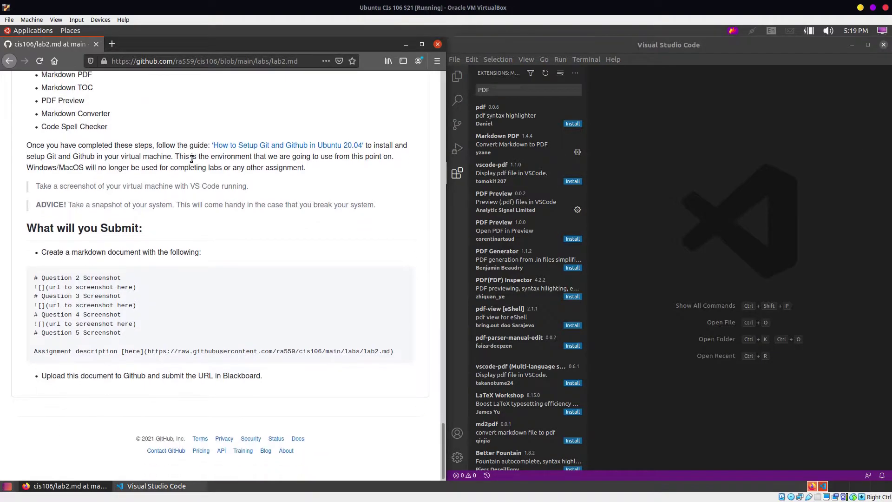
scroll(186, 155, up, 3)
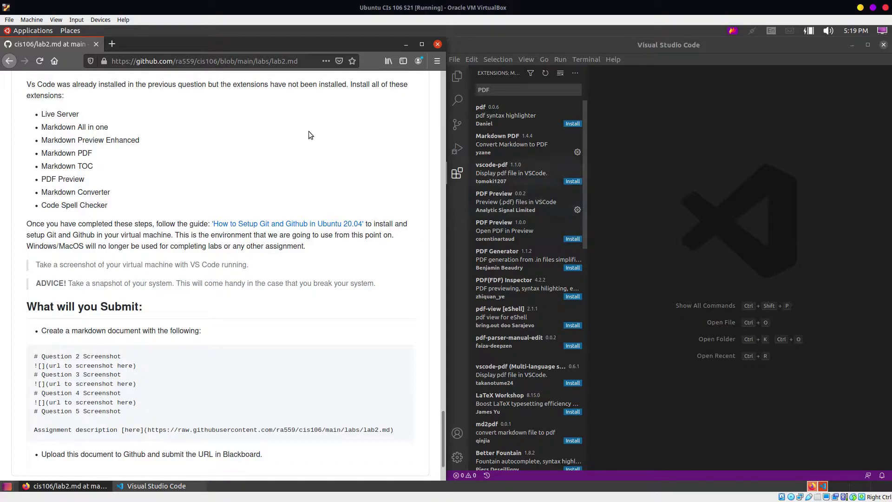
click(854, 46)
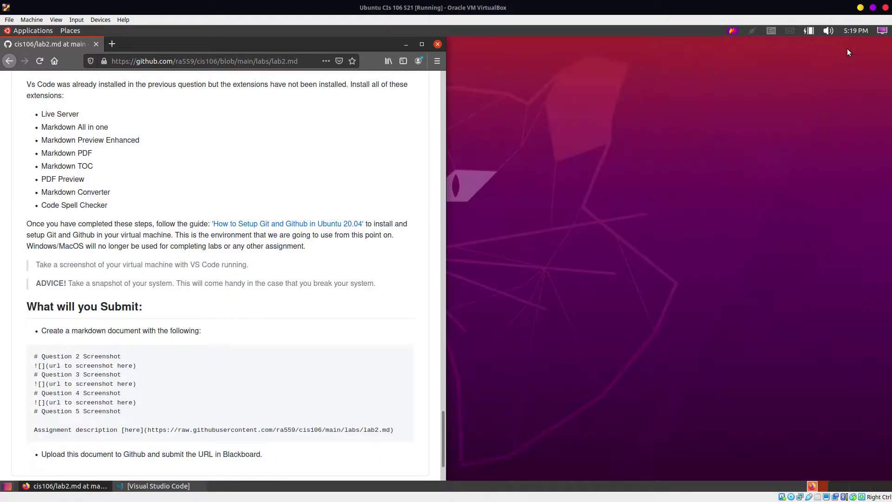
click(420, 42)
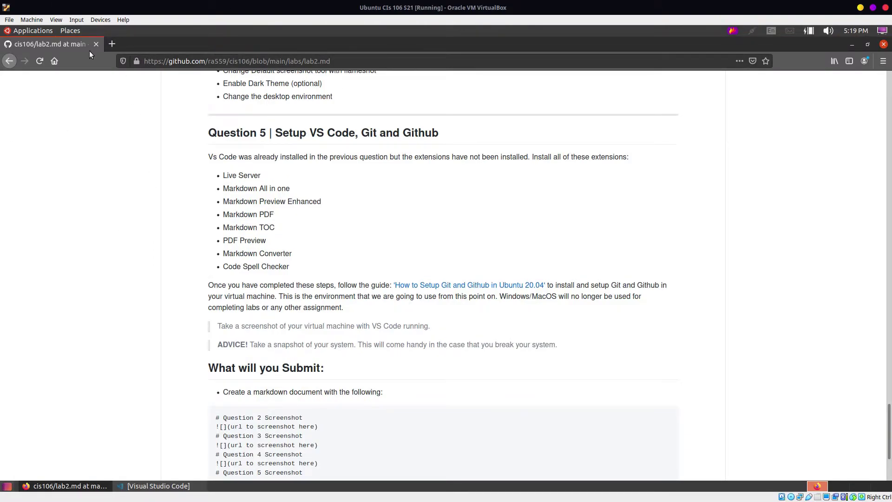
scroll(232, 135, down, 3)
scroll(230, 137, up, 1)
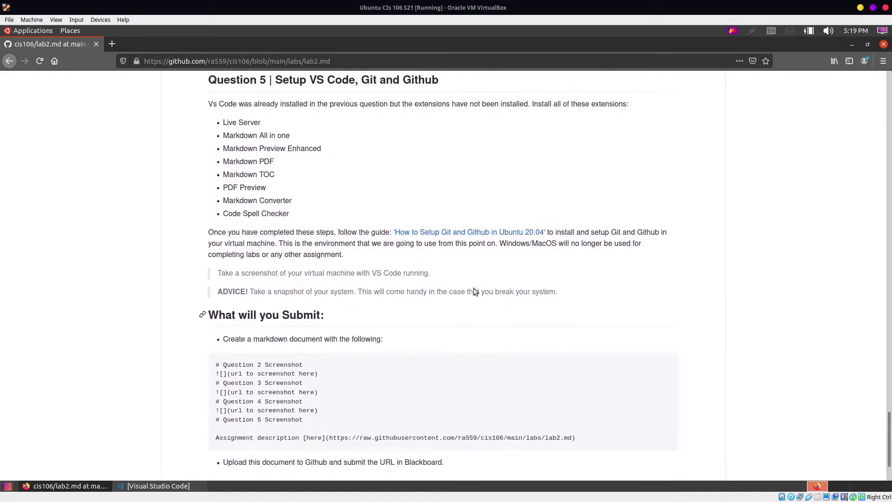
Step: Open the Git setup guide in a new tab and review its git install and config commands
right_click(435, 233)
click(470, 237)
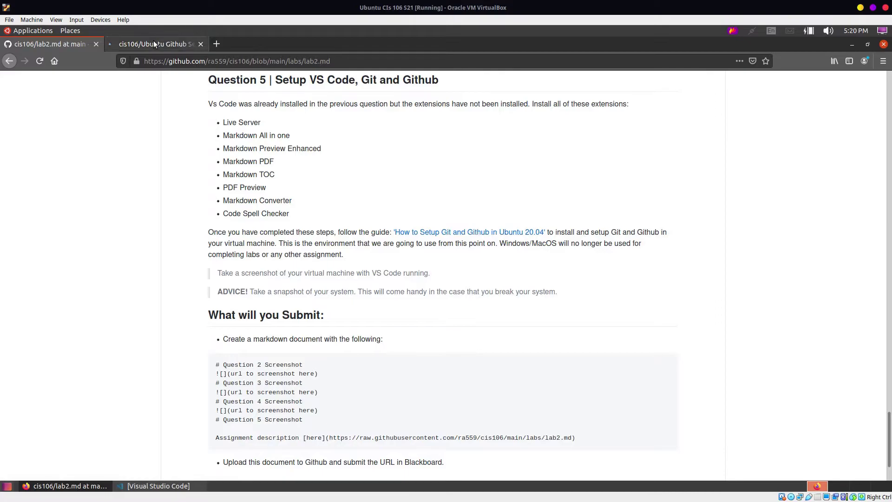
click(154, 43)
scroll(404, 236, down, 10)
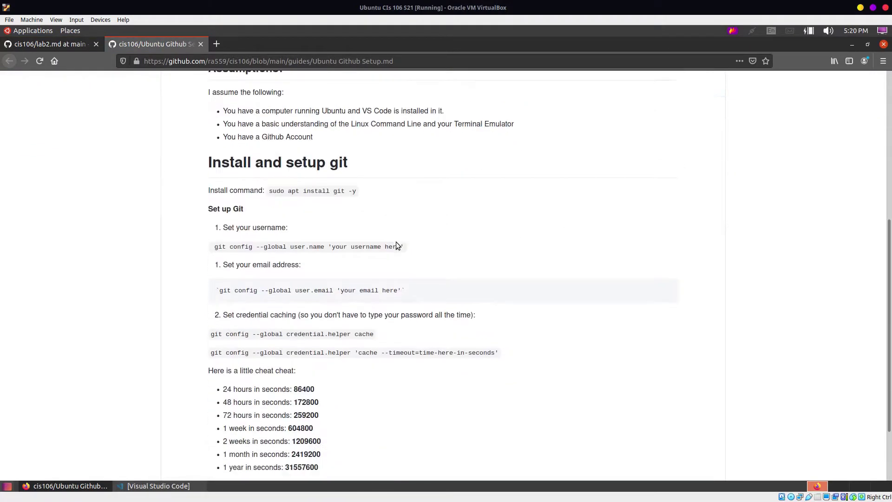
scroll(397, 245, down, 1)
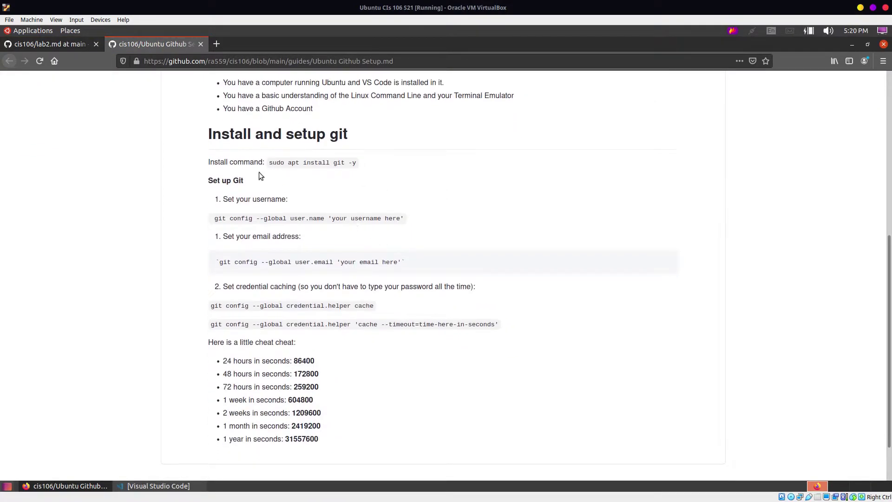
drag(280, 162, 353, 161)
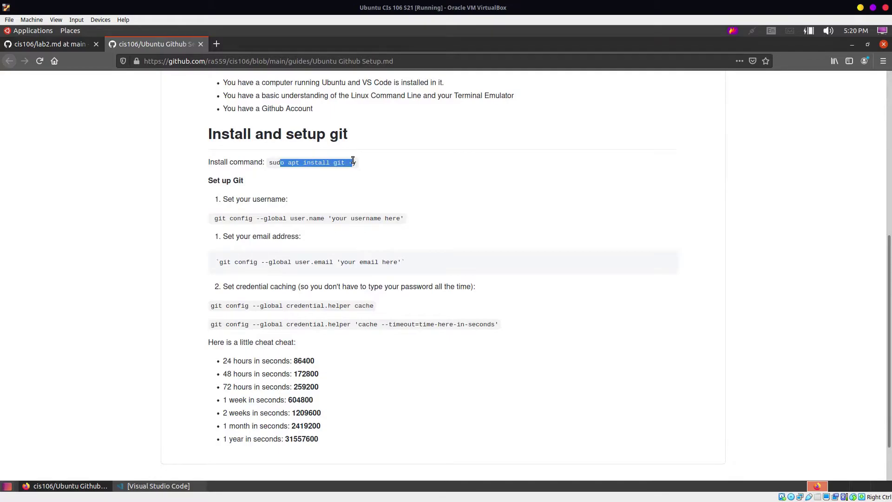
triple_click(293, 217)
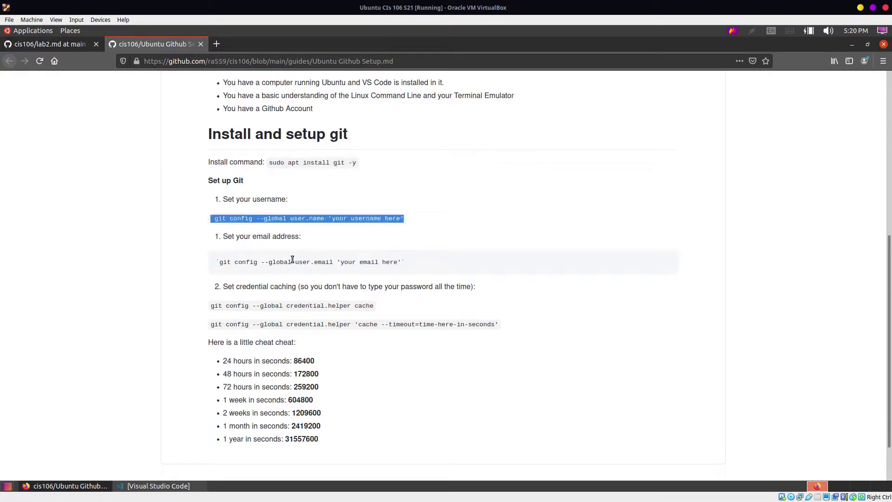
triple_click(293, 260)
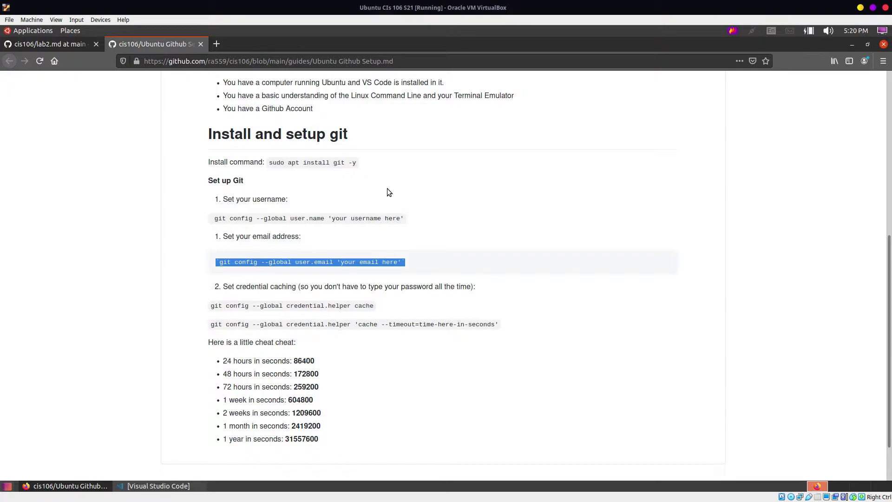
Step: Go to github.com in a new tab and open the Sign in page
click(215, 44)
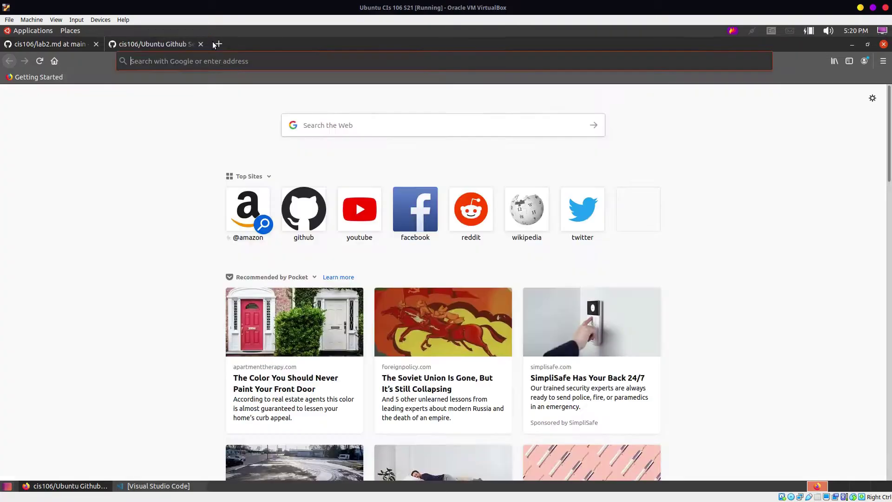
text(github.com/)
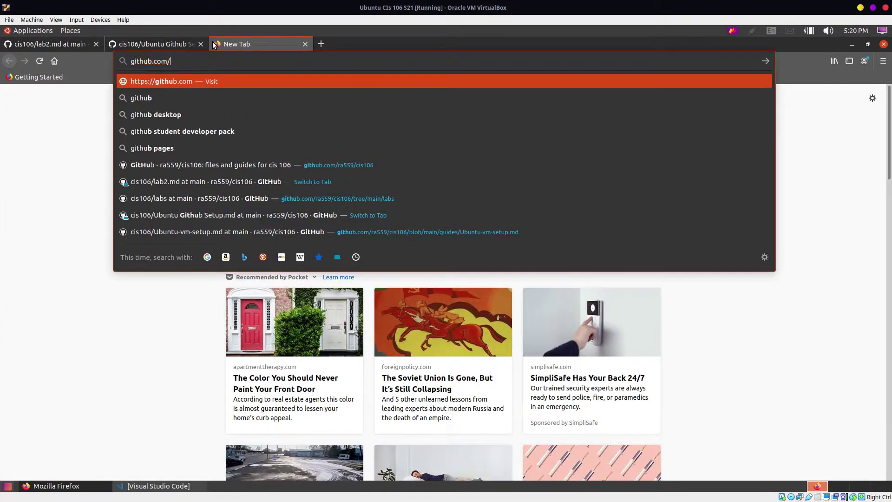
key(Return)
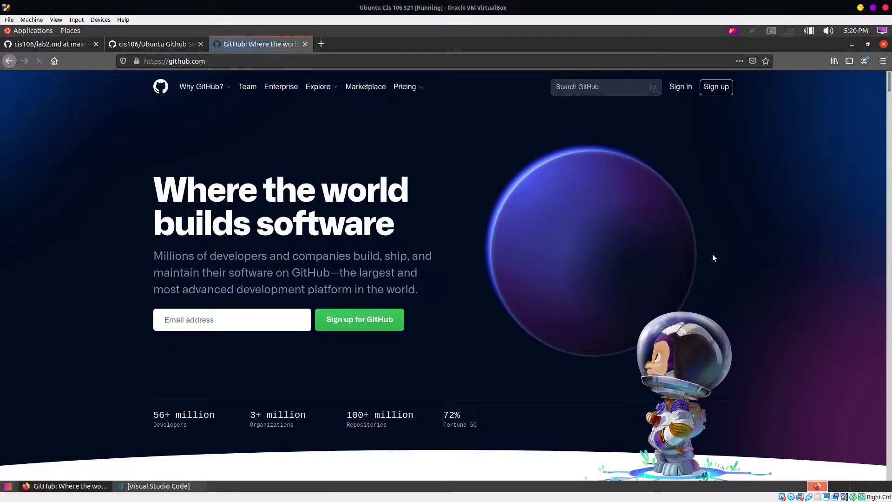
click(684, 89)
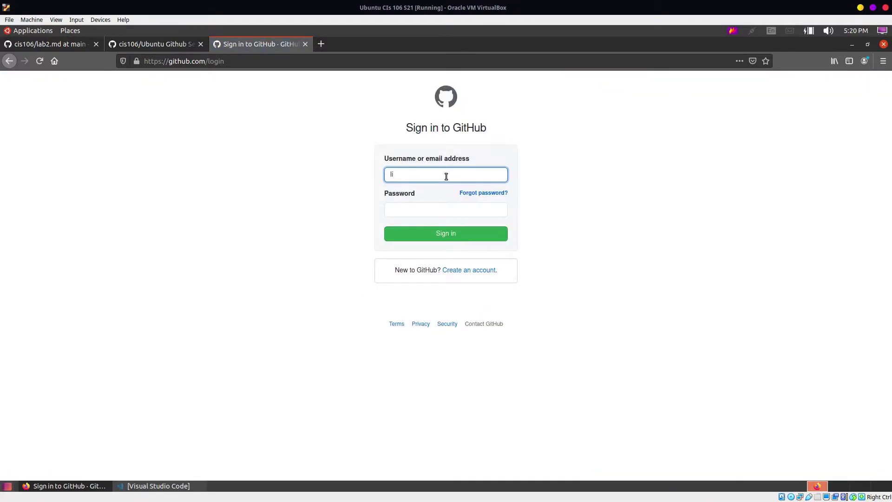
Step: Sign in with the account e-mail and password, declining to save the login
click(430, 212)
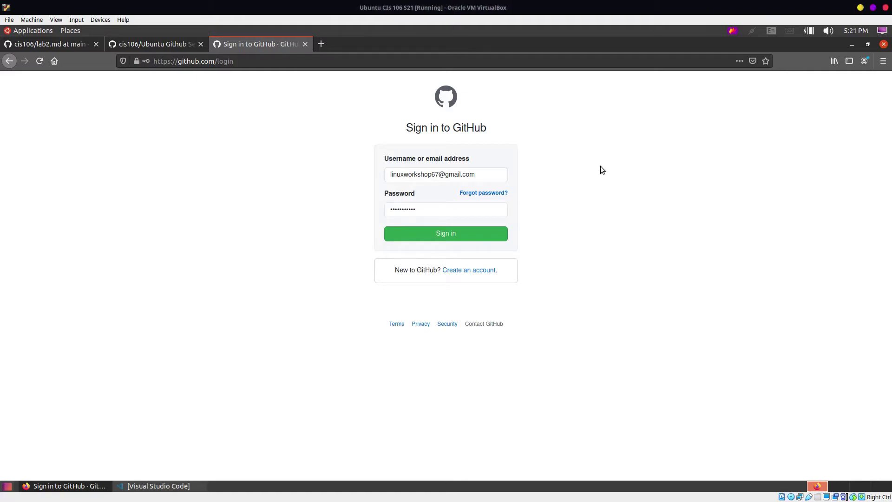
click(478, 239)
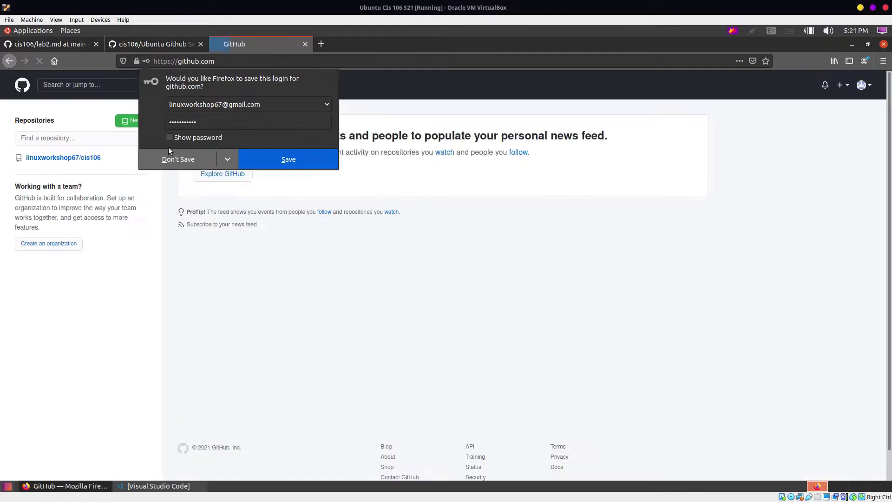
click(184, 158)
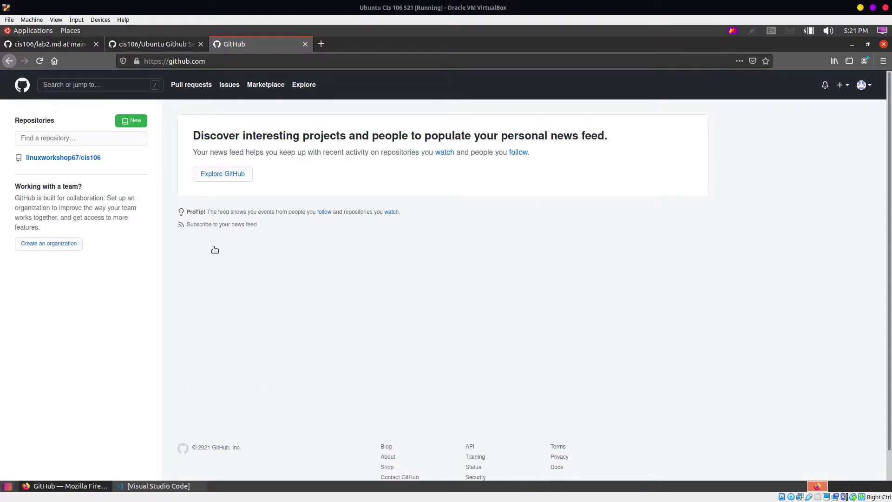
Step: Open the cis106 repo, delete the labs directory, and commit the change
click(94, 158)
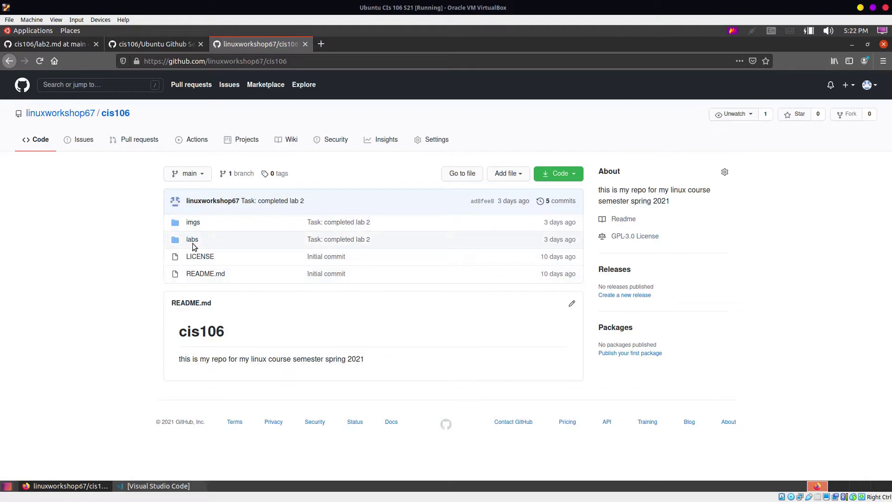
right_click(222, 240)
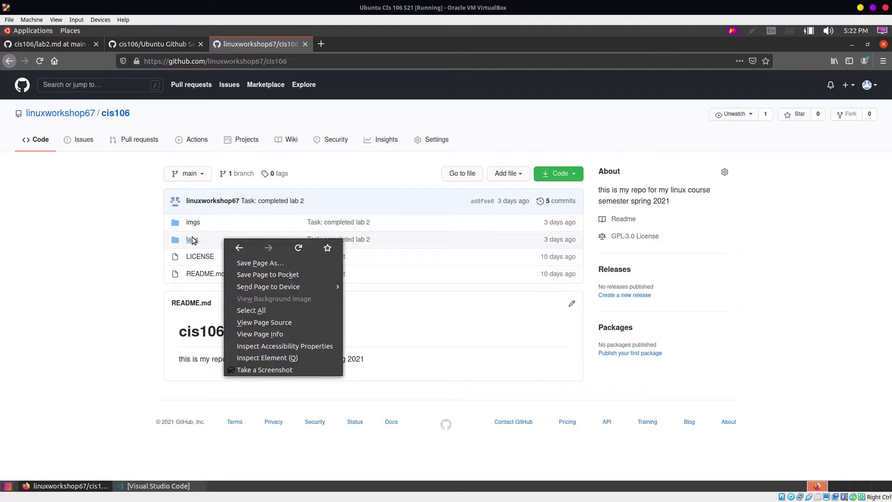
key(Escape)
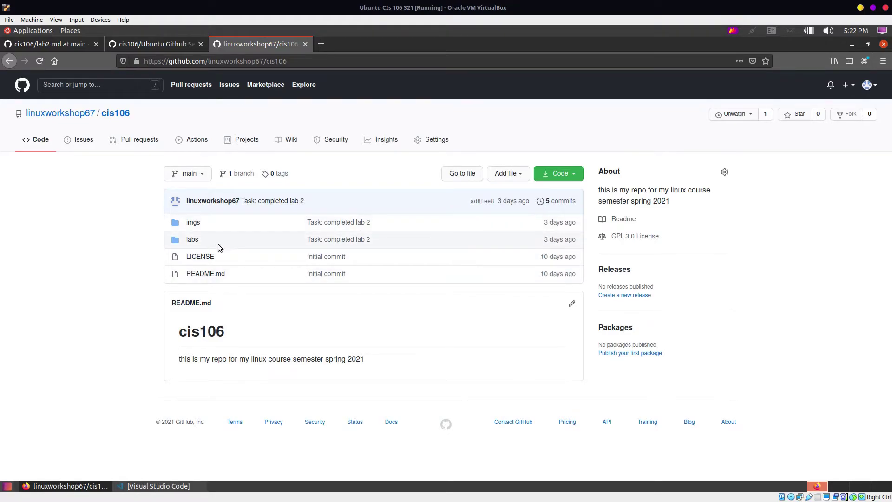
click(193, 240)
click(716, 174)
click(684, 192)
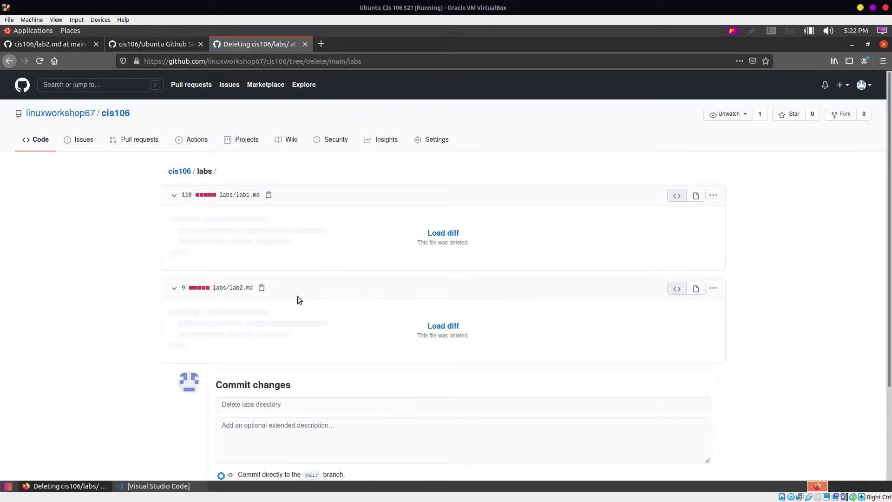
scroll(279, 372, down, 3)
click(245, 405)
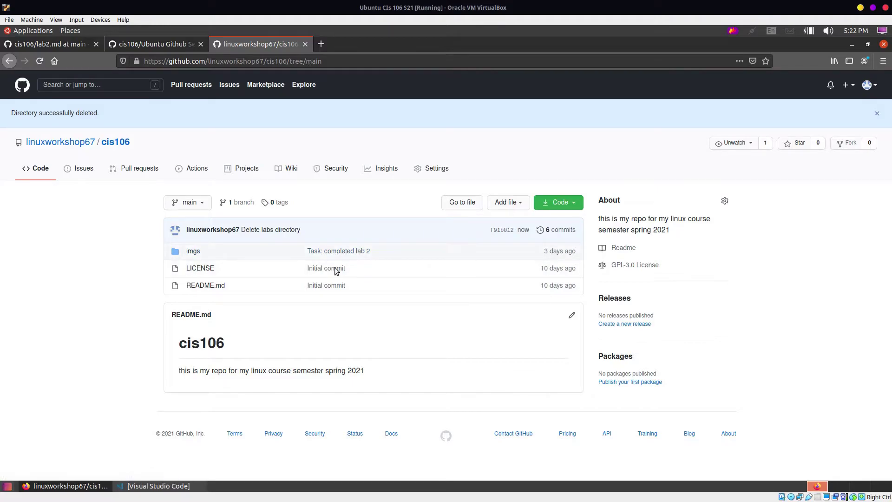
Step: Delete the imgs folder from the cis106 repo, reloading once, and commit the deletion
click(193, 251)
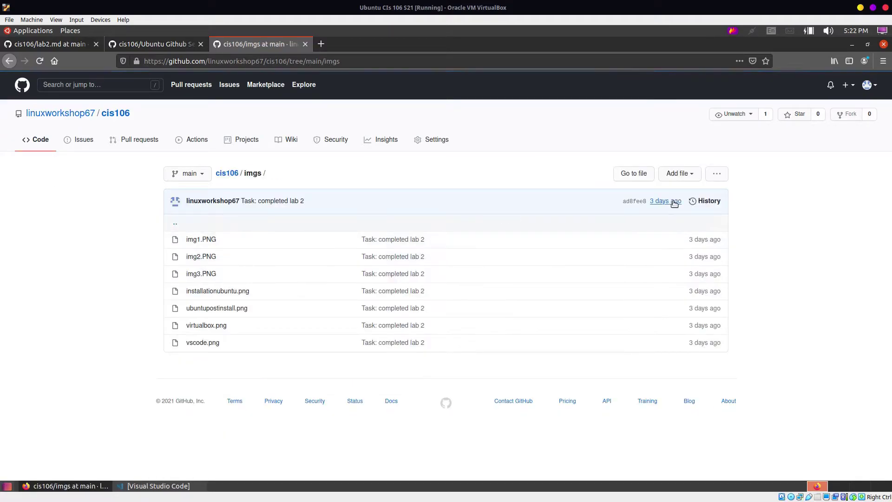
click(717, 174)
click(713, 191)
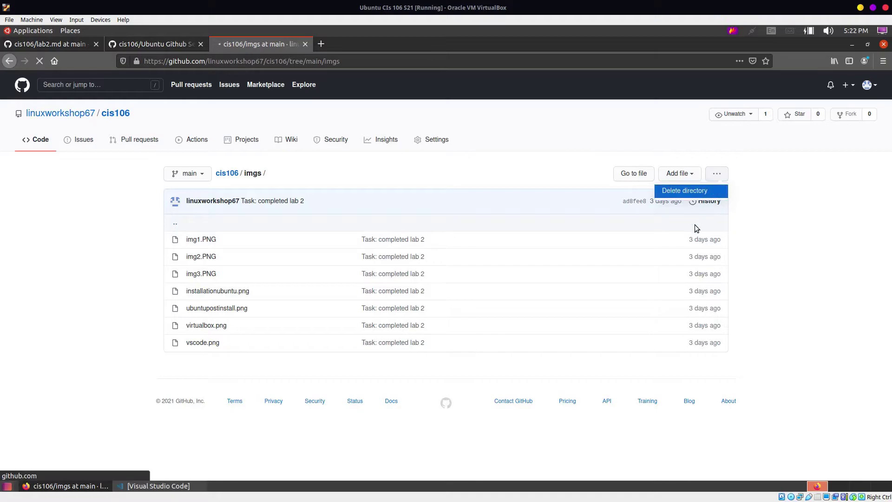
click(115, 114)
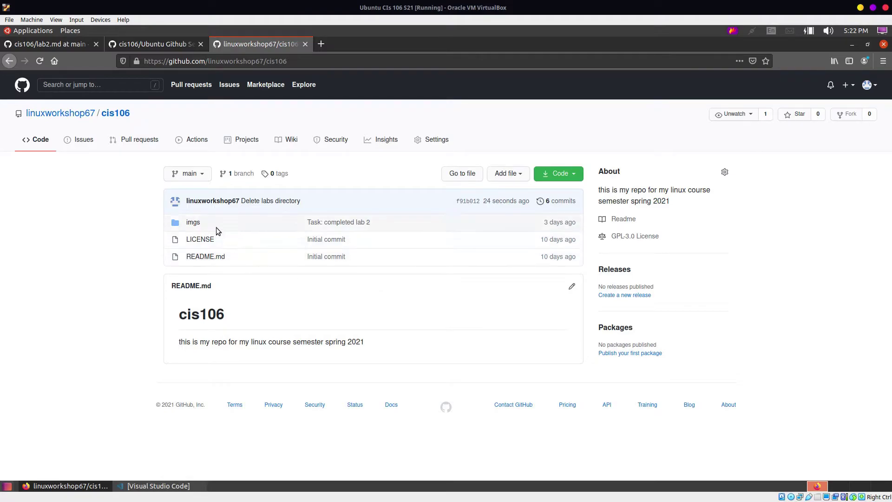
click(41, 62)
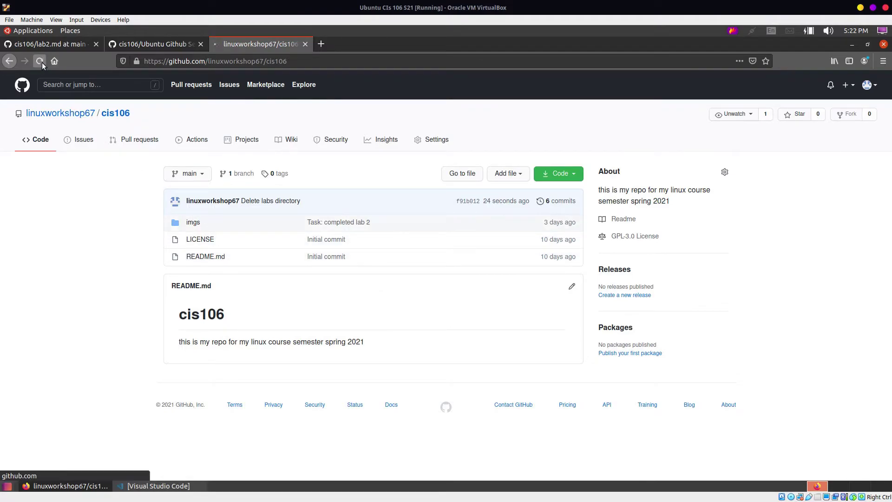
click(193, 222)
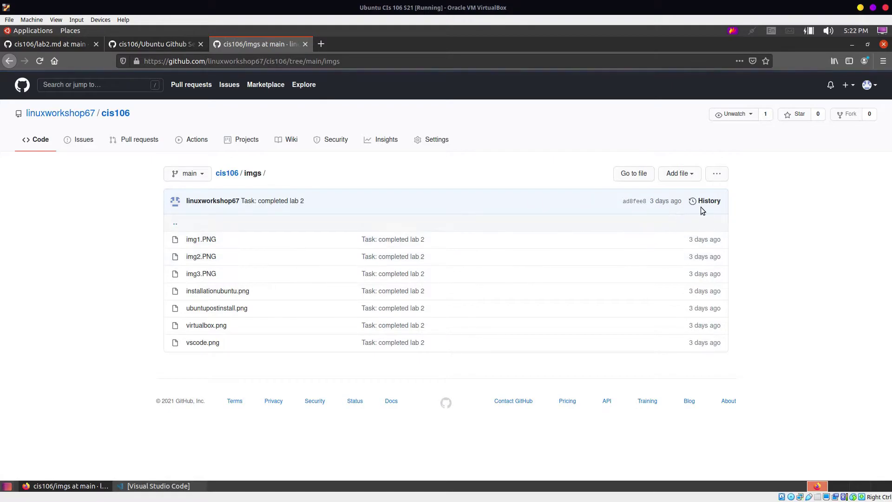
click(716, 174)
click(704, 195)
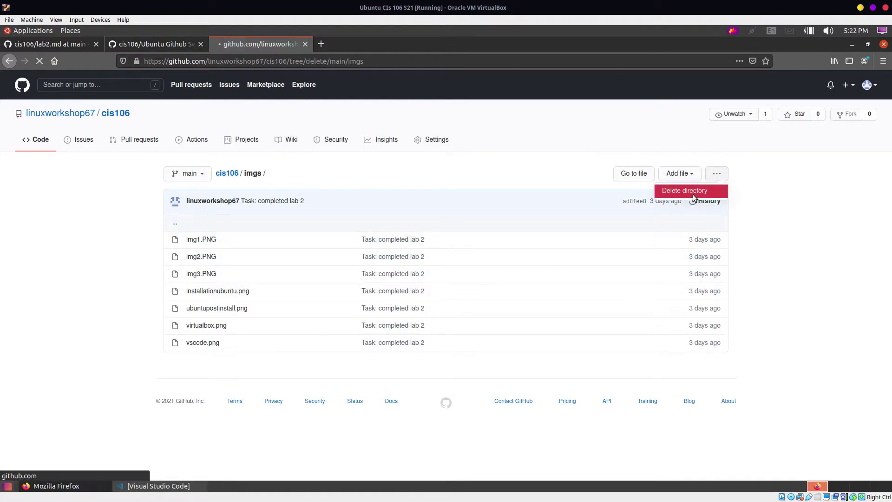
scroll(269, 203, down, 5)
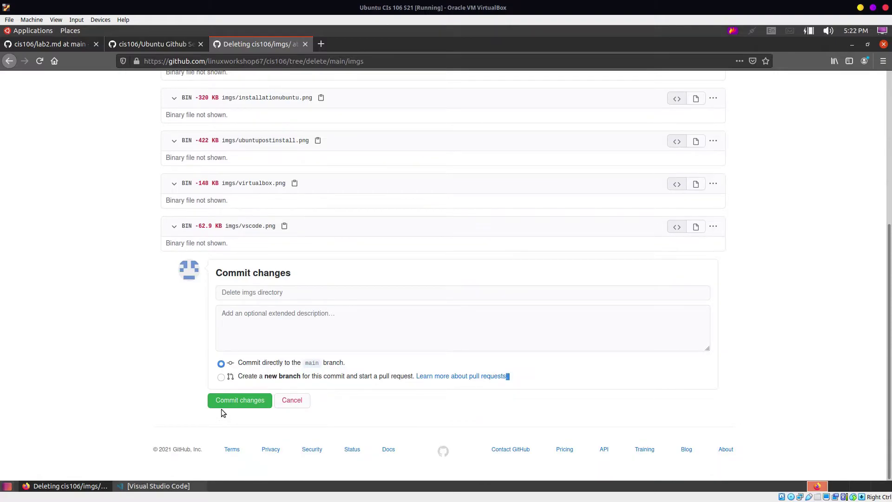
click(224, 406)
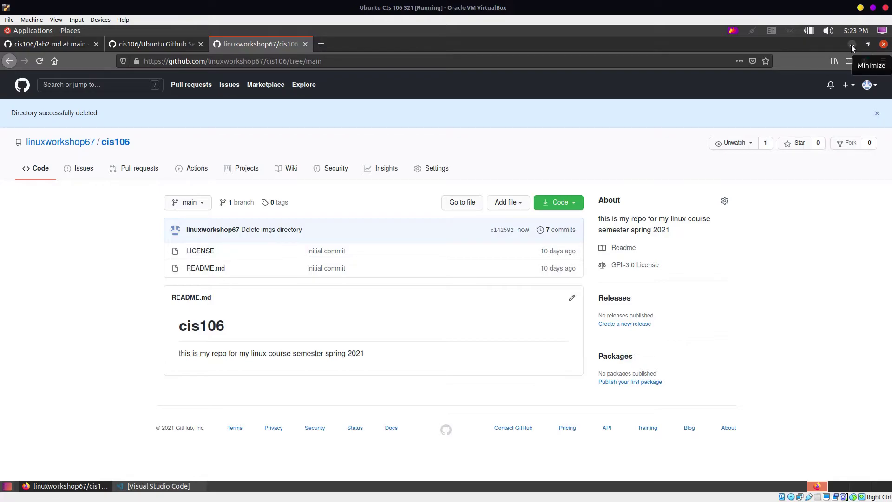
Step: Minimize Firefox and launch a Terminal from Applications, snapped to the left half
click(852, 45)
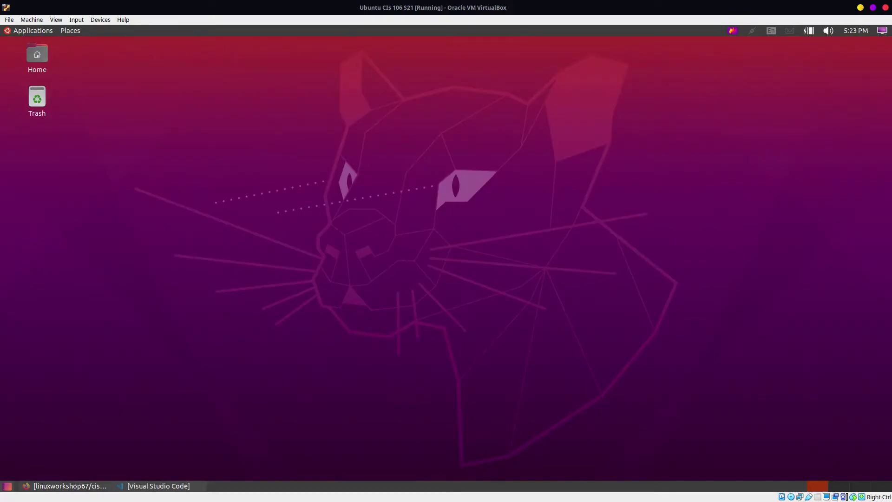
click(43, 29)
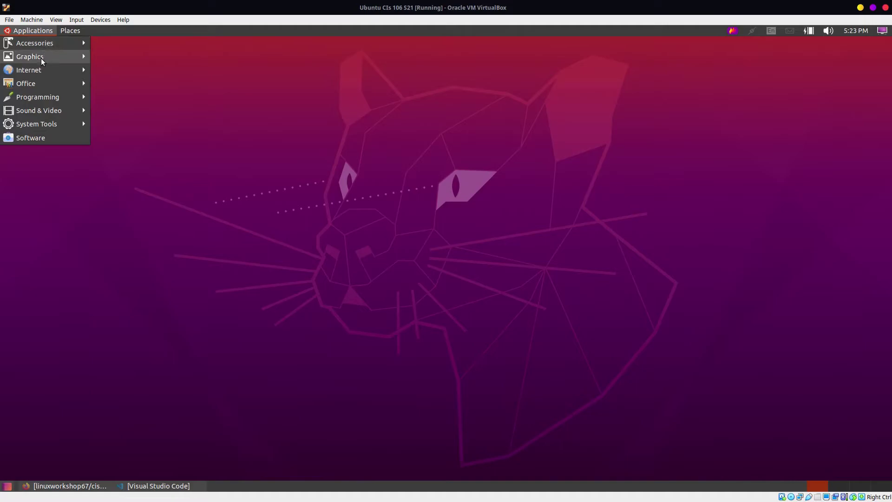
mouse_move(55, 124)
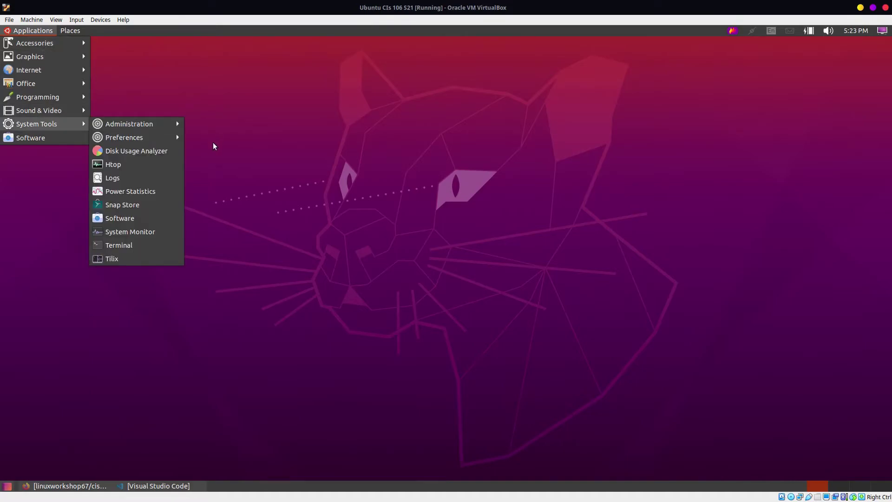
click(147, 246)
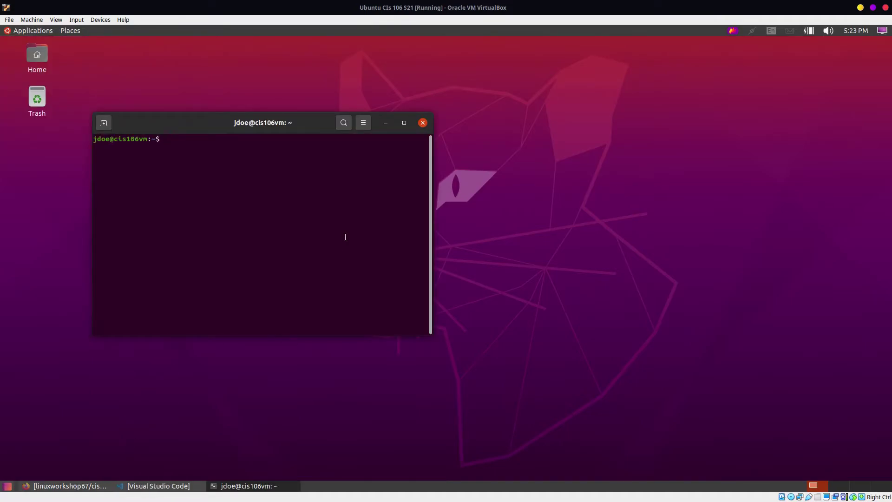
key(super+Left)
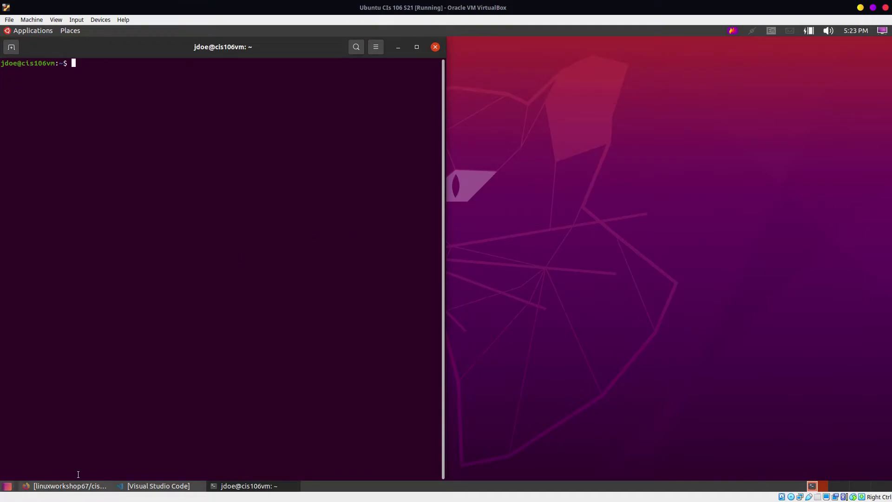
Step: Snap Firefox to the right half showing the Git setup guide's config commands
click(69, 484)
key(super+Right)
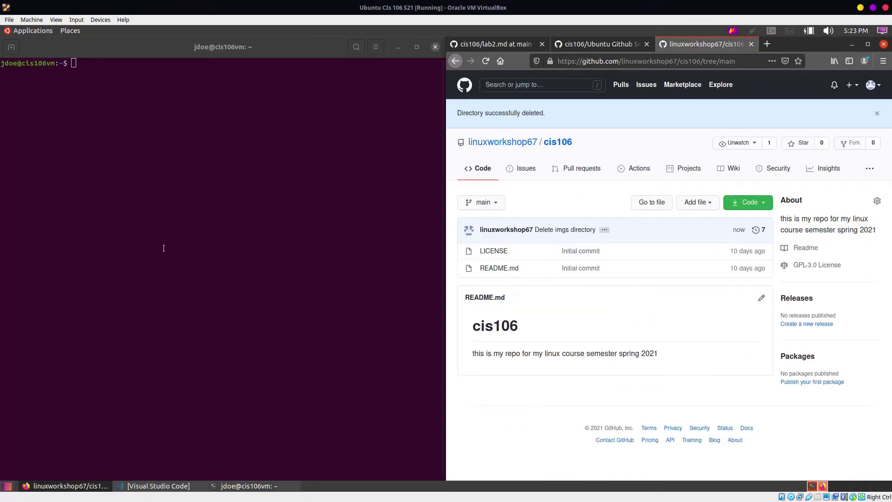
click(469, 45)
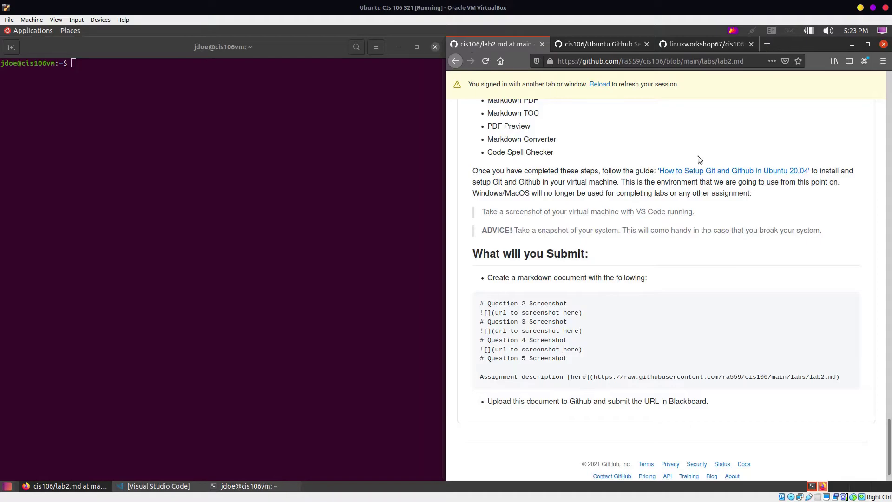
scroll(697, 155, up, 6)
click(590, 42)
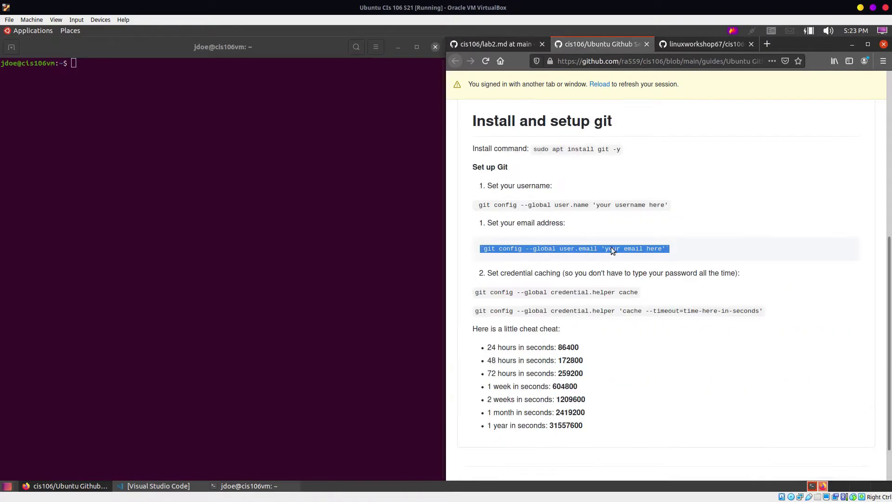
scroll(575, 224, up, 2)
triple_click(550, 262)
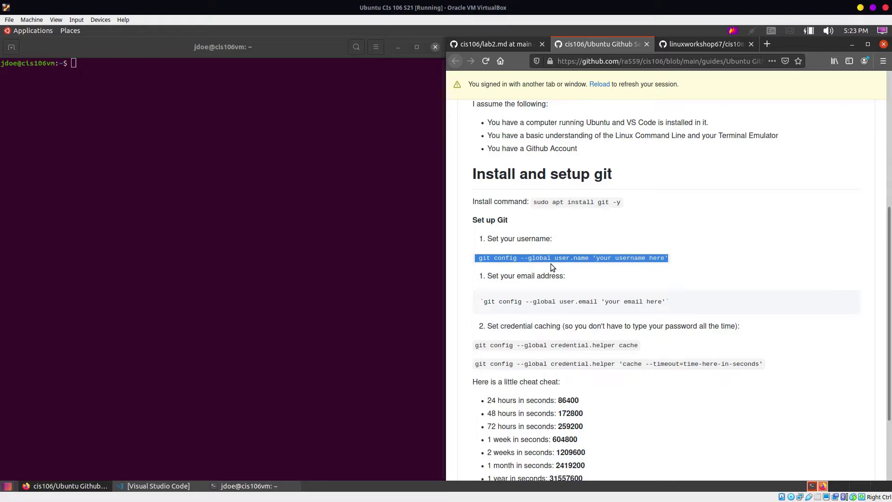
click(553, 260)
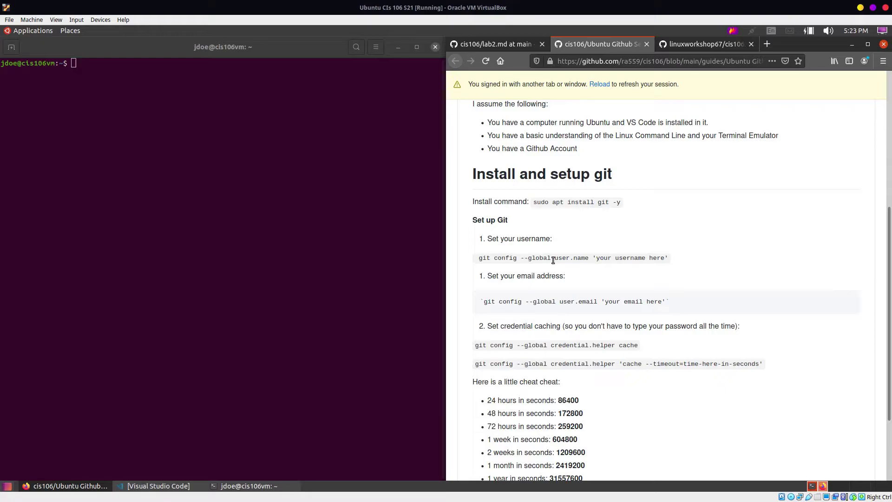
Step: Run git config --global user.name with the signed-in GitHub account's username
click(163, 191)
text(fgi)
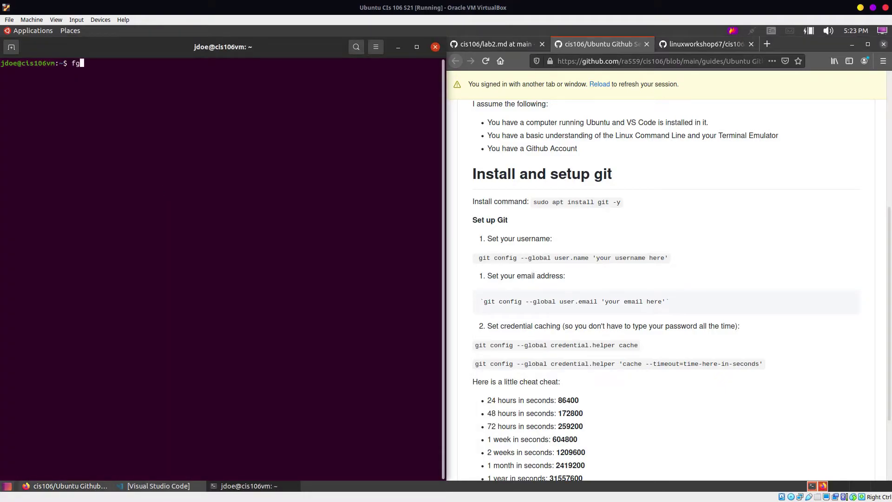
key(BackSpace)
key(BackSpace)
key(BackSpace)
text(git config --global user.name)
scroll(765, 222, up, 3)
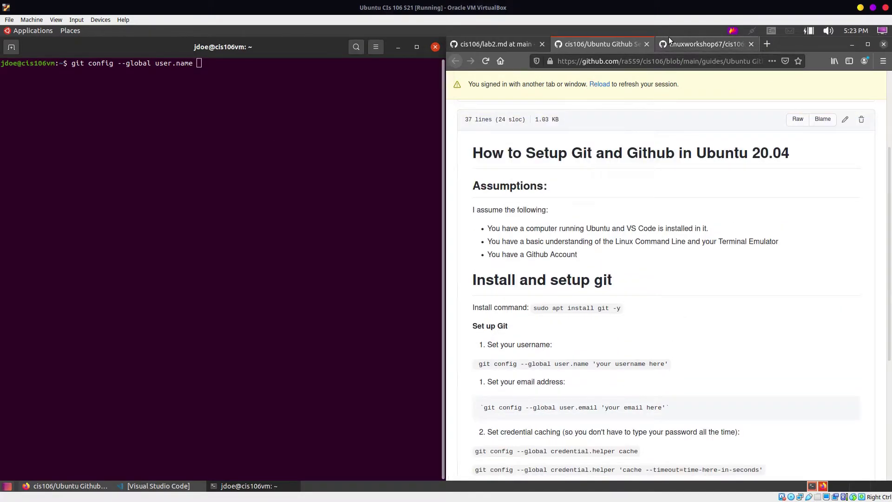
click(669, 44)
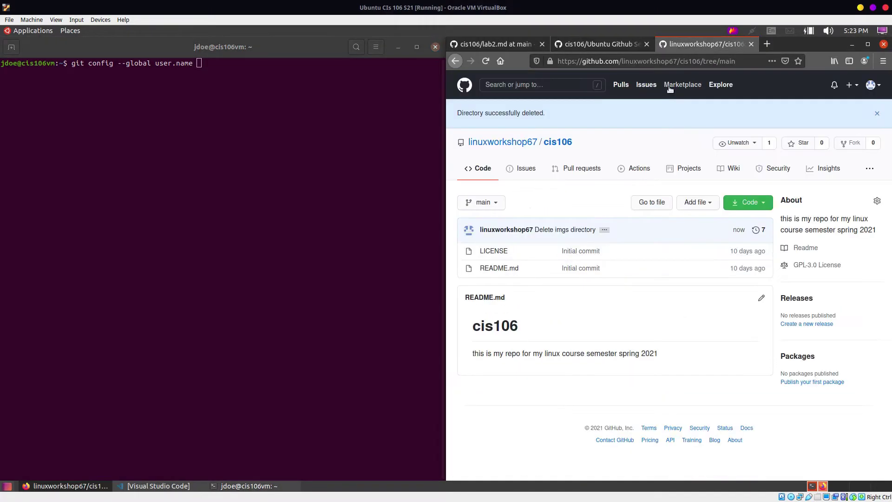
click(872, 87)
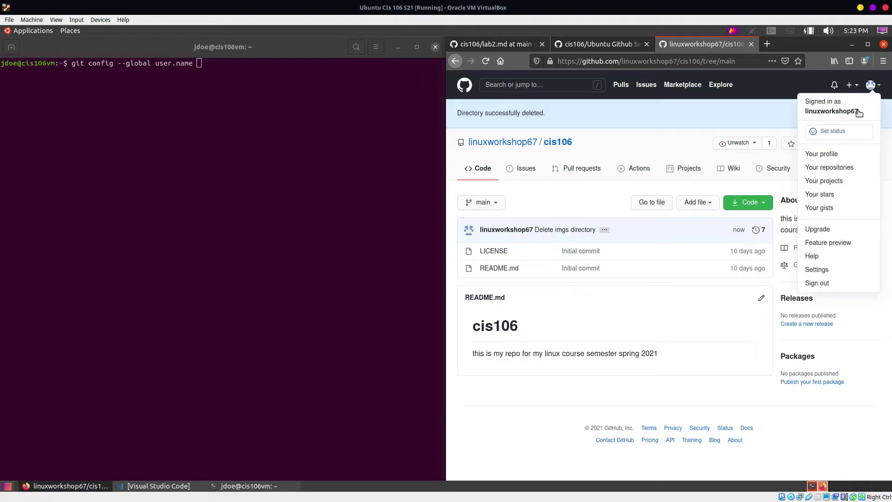
click(298, 228)
text(linux)
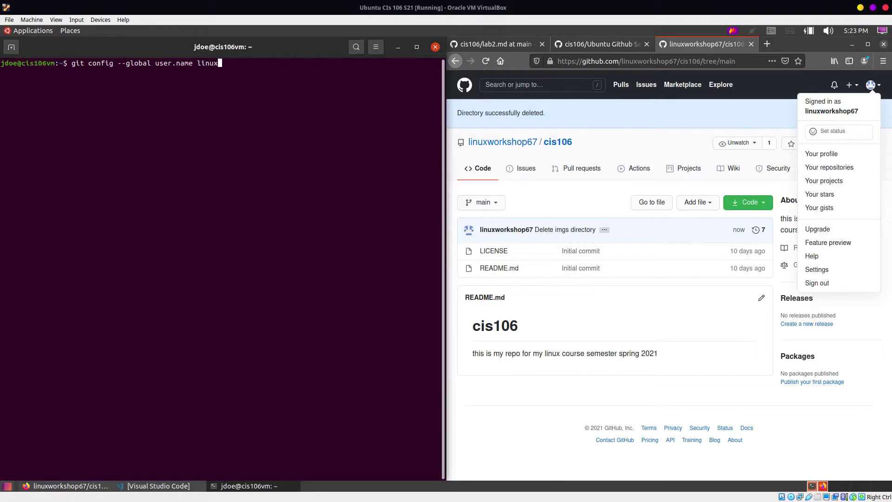
text(workshop67)
key(Return)
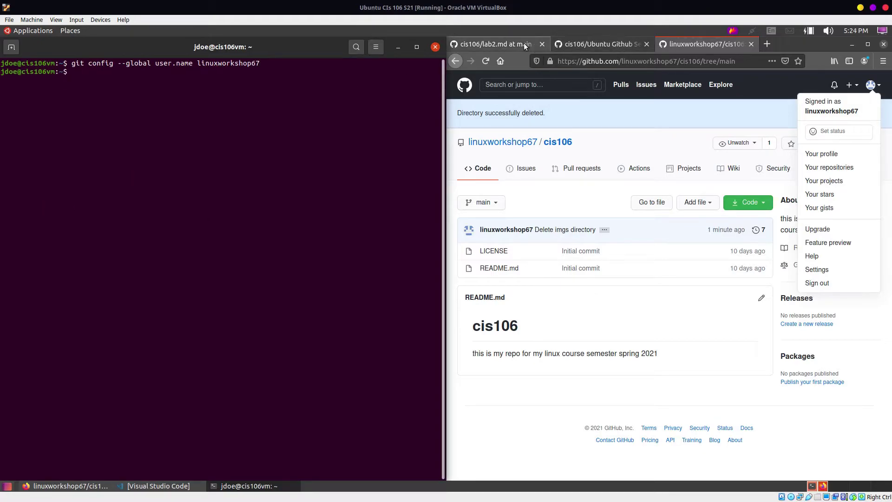
Step: Return to the setup guide and recall the previous git config command in the terminal
click(586, 39)
scroll(594, 307, down, 3)
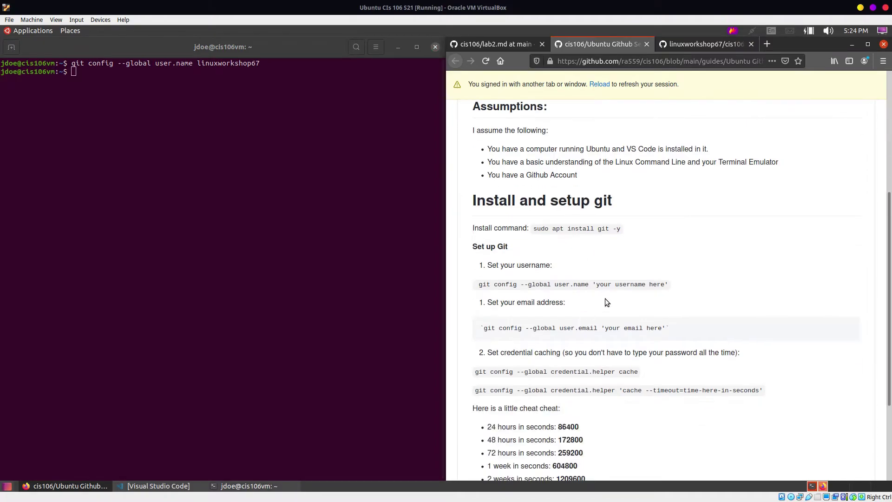
click(384, 266)
key(Up)
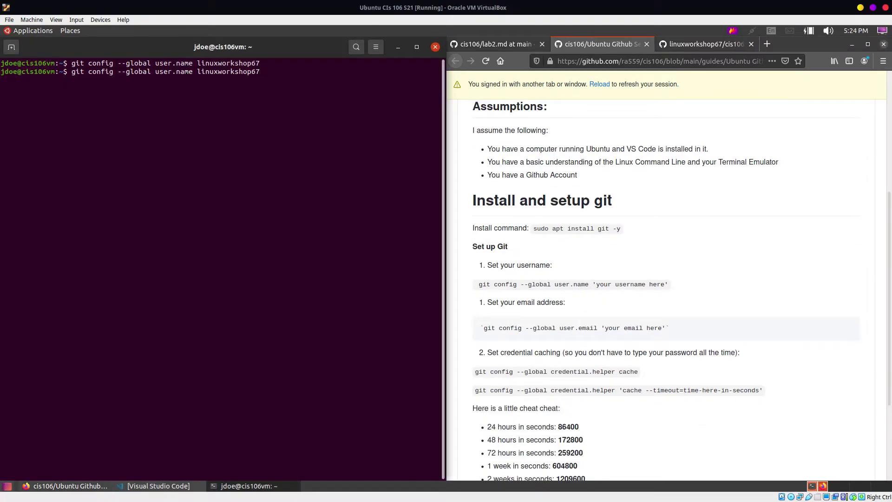
key(Down)
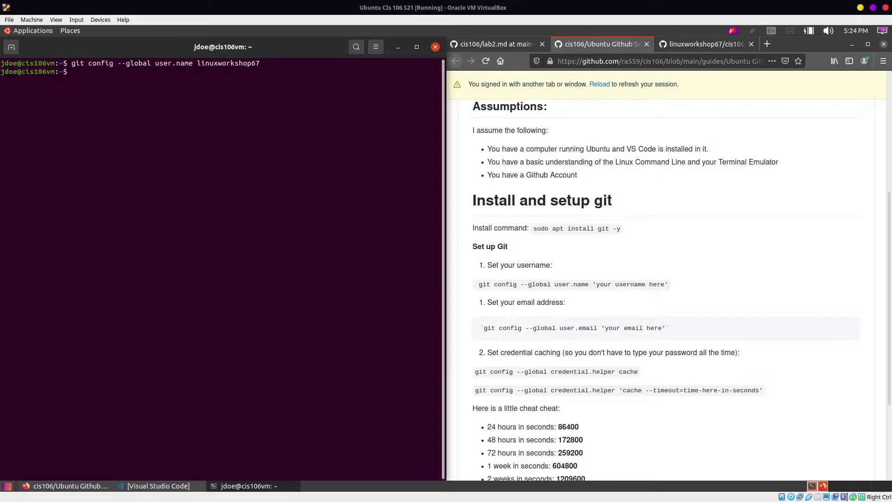
key(Up)
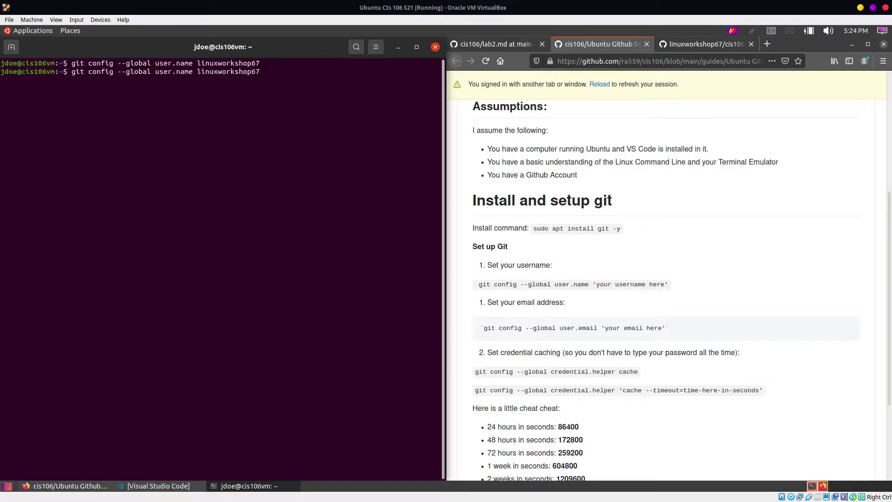
Step: Edit the recalled git config command to set user.email to the GitHub account's e-mail, then run it
key(BackSpace)
key(BackSpace)
key(BackSpace)
key(BackSpace)
key(BackSpace)
key(BackSpace)
key(BackSpace)
key(BackSpace)
key(BackSpace)
key(BackSpace)
key(BackSpace)
key(BackSpace)
key(BackSpace)
key(BackSpace)
key(BackSpace)
key(BackSpace)
key(BackSpace)
key(BackSpace)
key(BackSpace)
key(BackSpace)
key(Return)
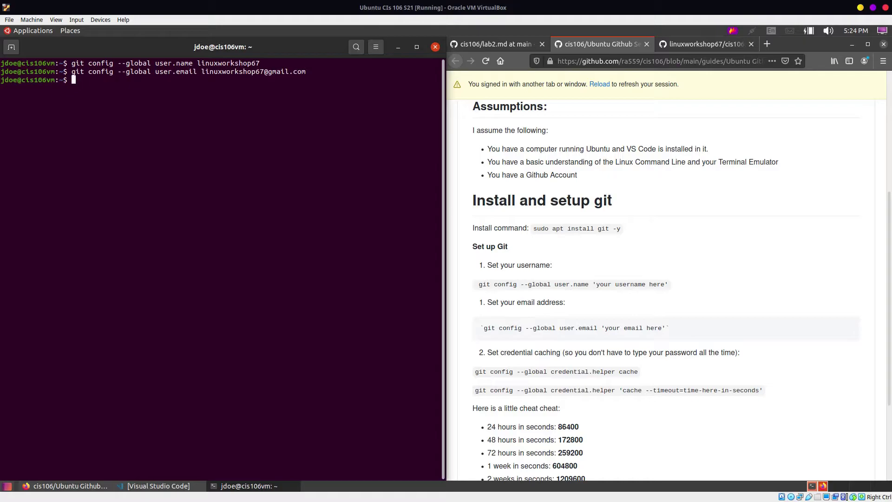
scroll(632, 336, down, 3)
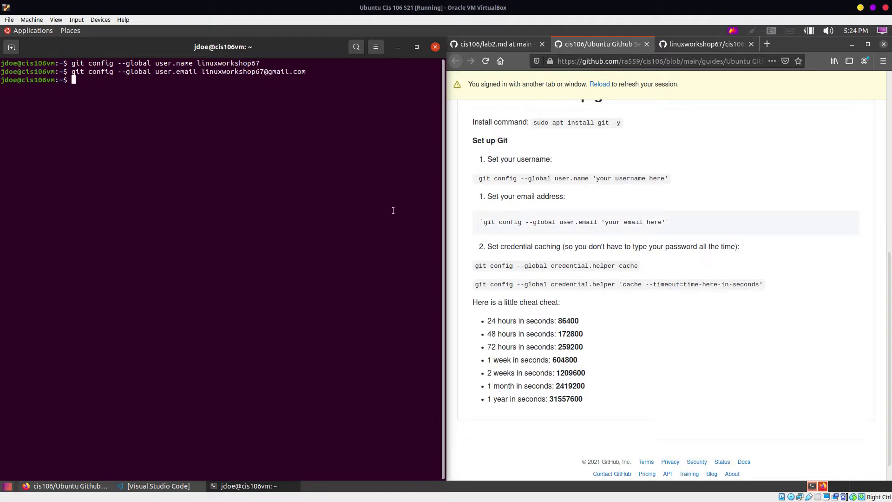
Step: Copy the guide's git credential caching command into the terminal and run it
triple_click(533, 267)
right_click(533, 267)
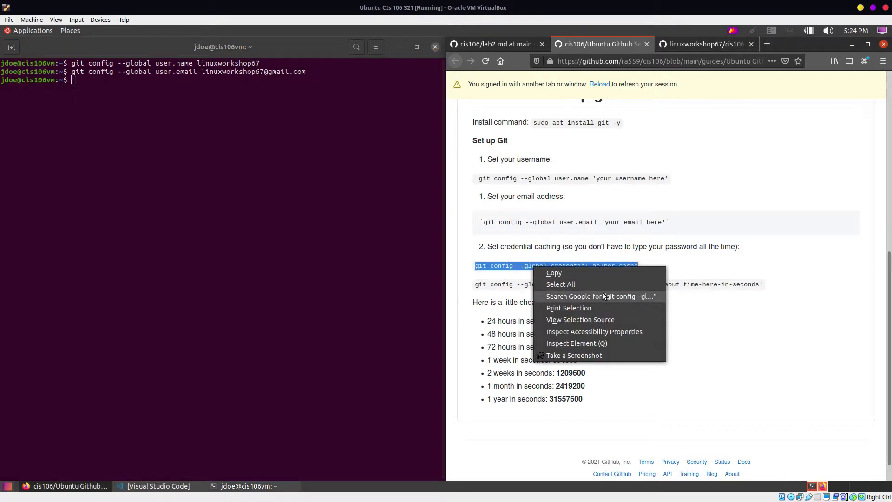
click(546, 273)
right_click(228, 190)
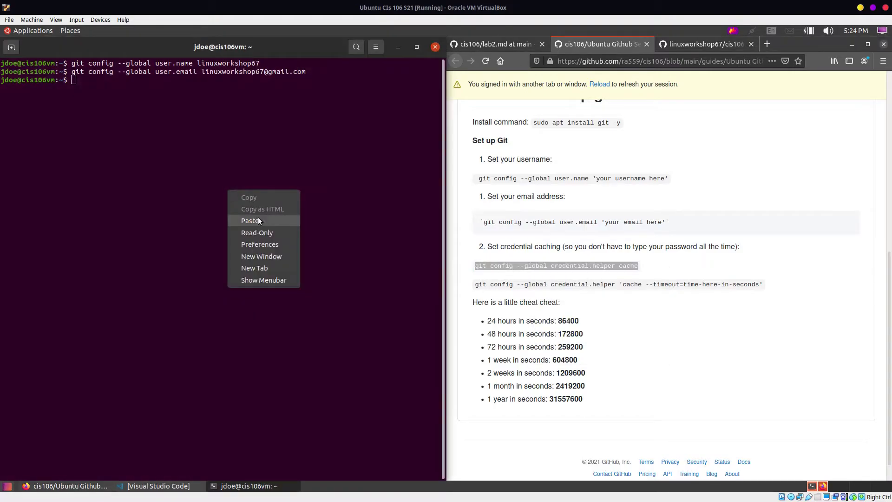
click(250, 219)
key(Return)
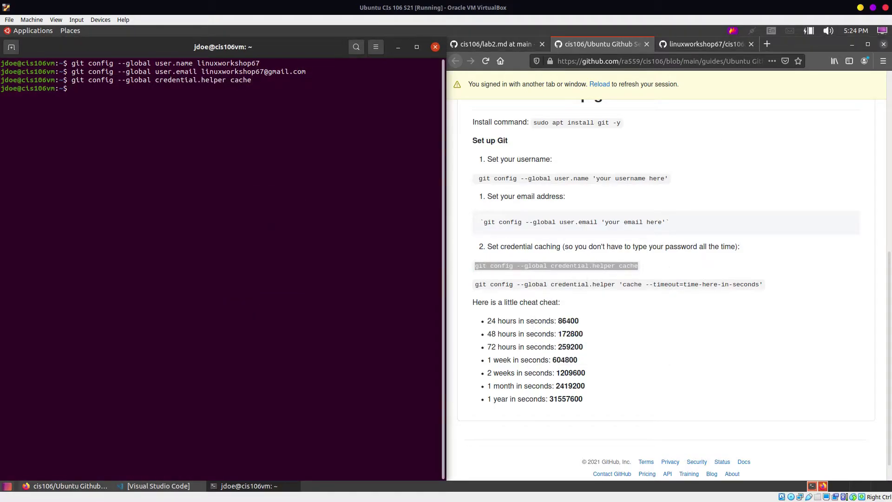
Step: Run git config credential.helper 'cache --timeout=1209600' for a two-week credential cache
triple_click(525, 283)
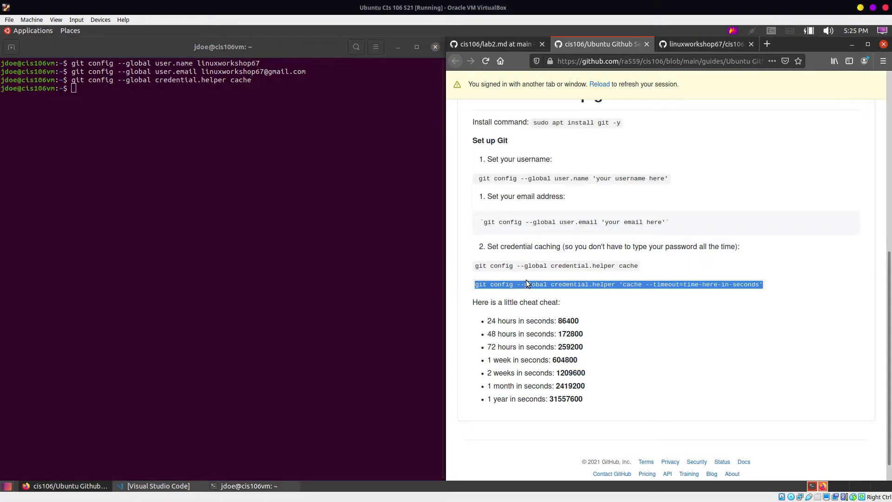
right_click(581, 285)
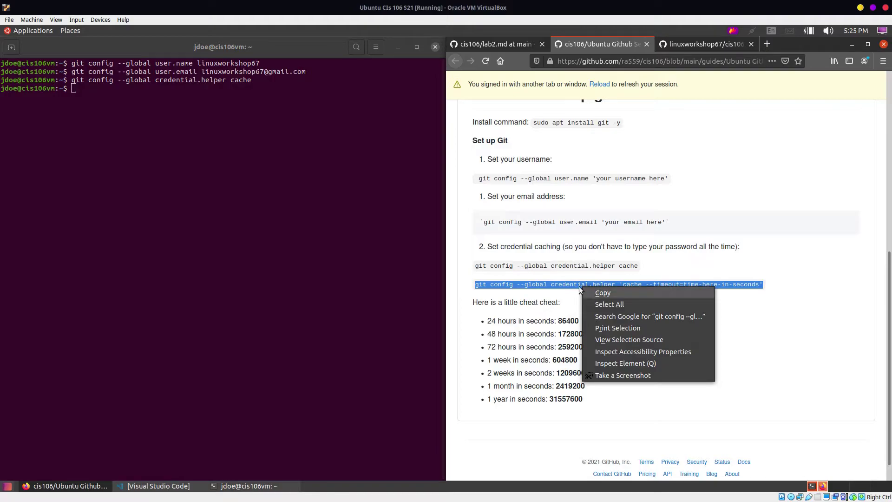
click(599, 292)
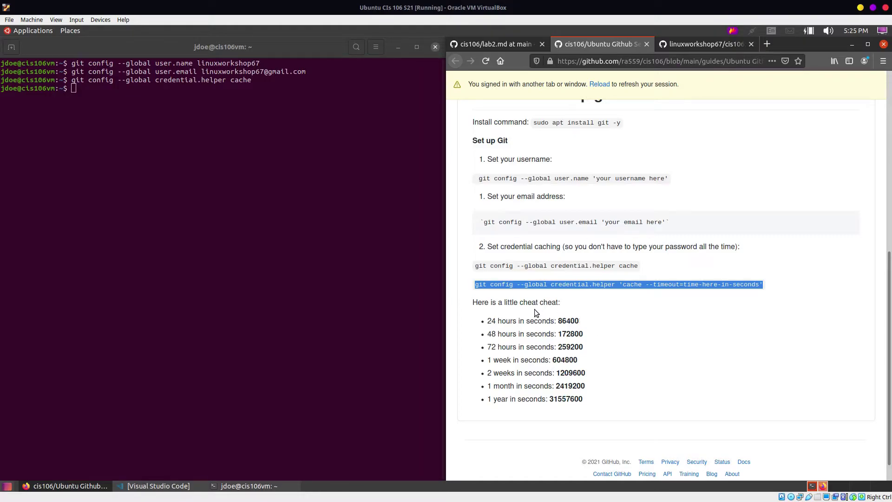
drag(531, 318, 486, 320)
click(521, 338)
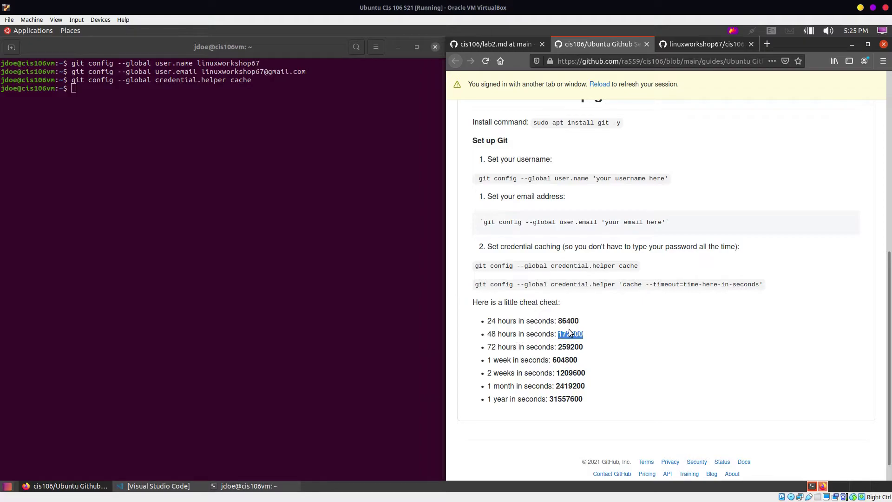
double_click(570, 387)
double_click(580, 373)
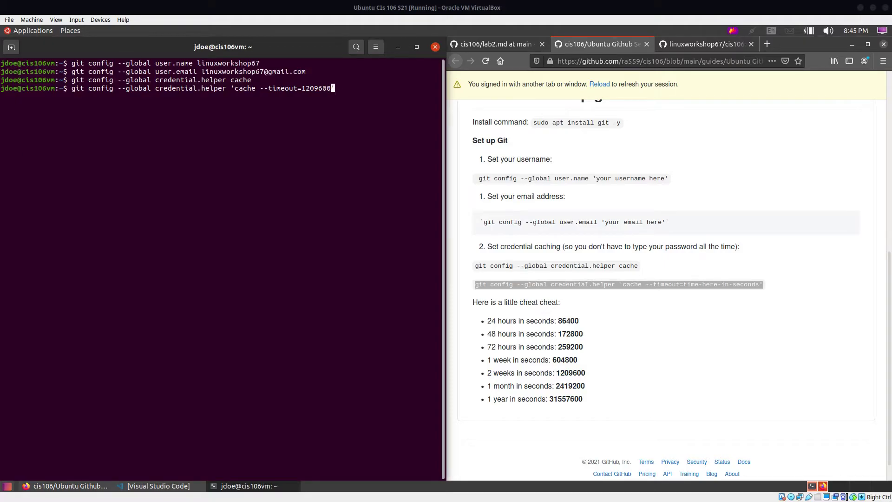
click(326, 108)
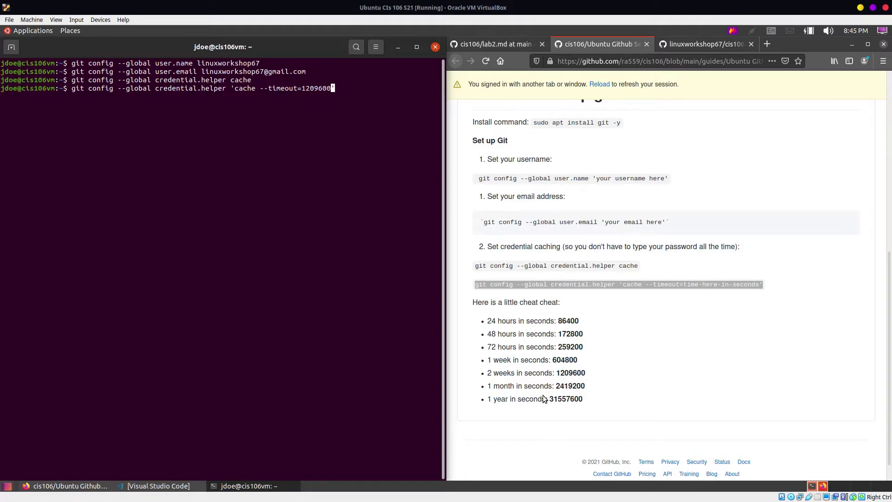
double_click(565, 373)
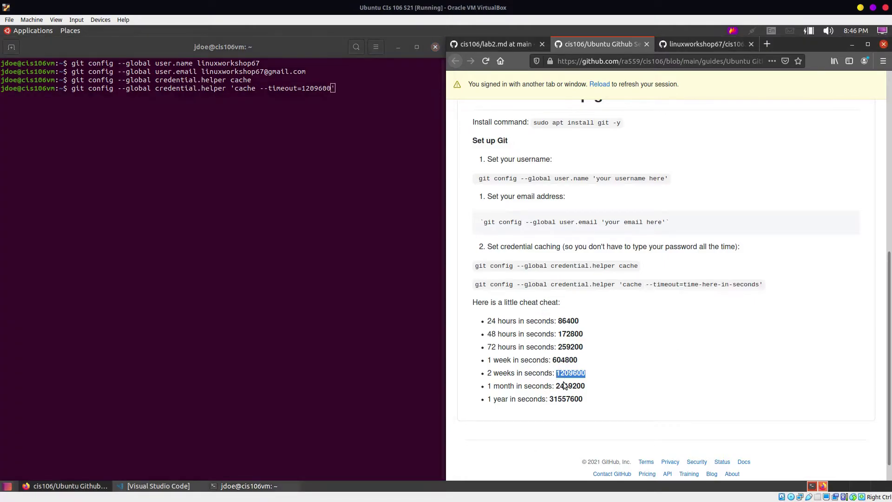
click(415, 127)
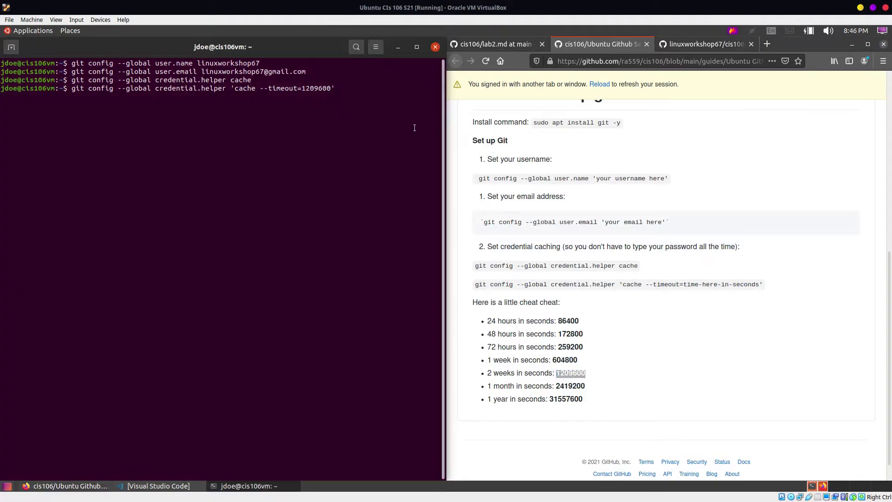
key(Return)
Step: Review Question 5 on the lab2.md tab in Firefox, then restore Visual Studio Code
scroll(555, 291, down, 1)
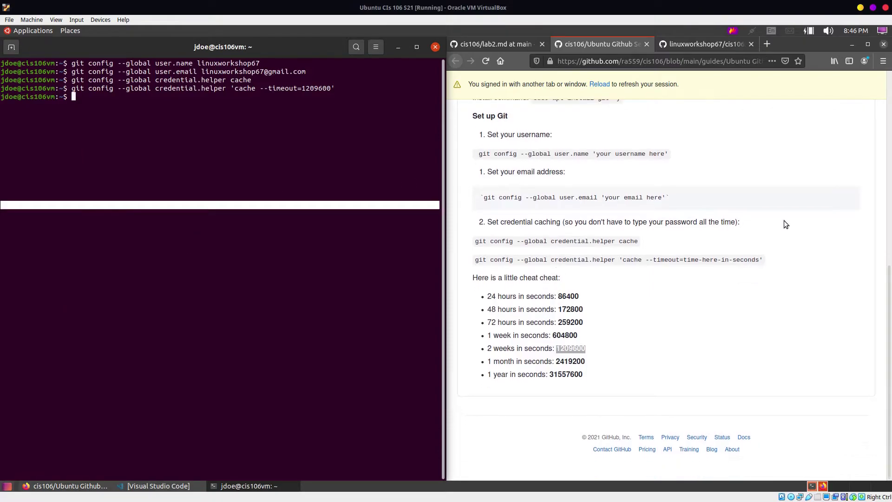
scroll(543, 196, up, 8)
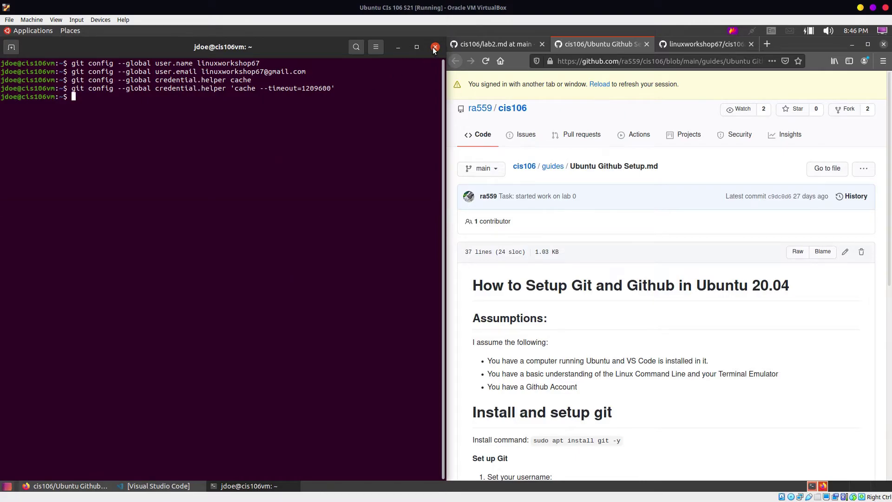
click(522, 43)
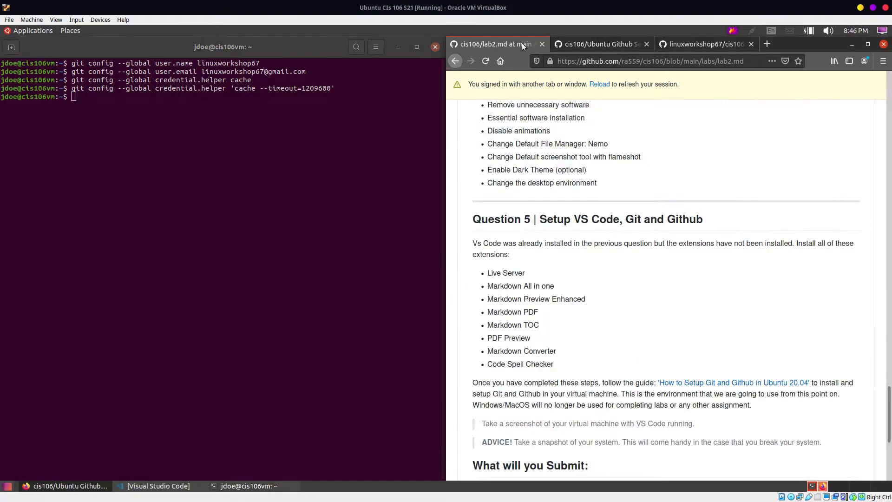
scroll(551, 207, down, 6)
scroll(581, 288, up, 3)
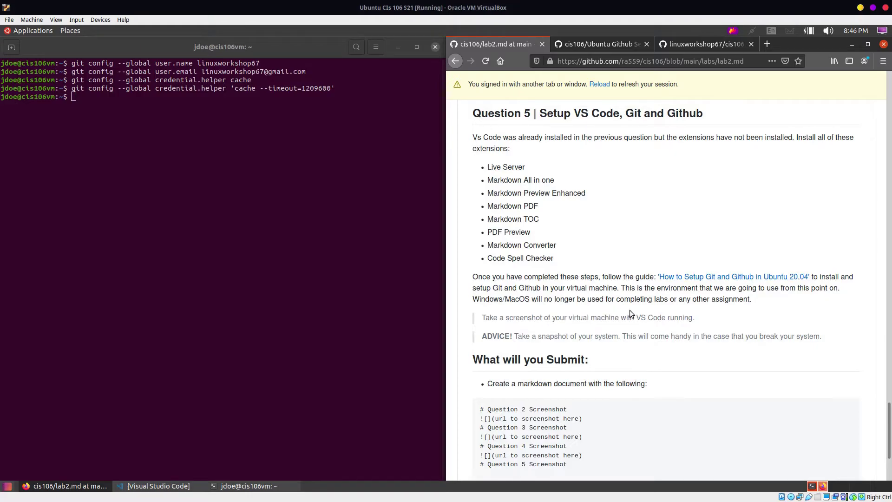
click(138, 485)
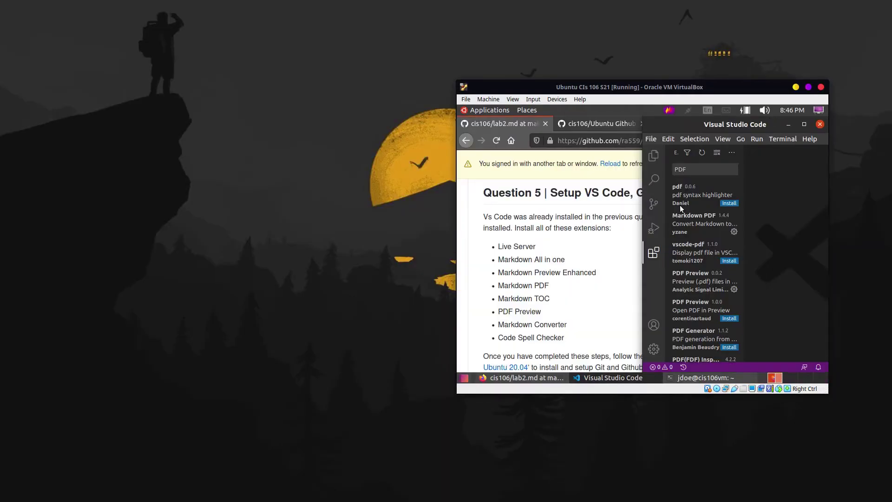
Step: Hide Firefox, maximize VS Code, and start a Flameshot capture on the host
click(595, 127)
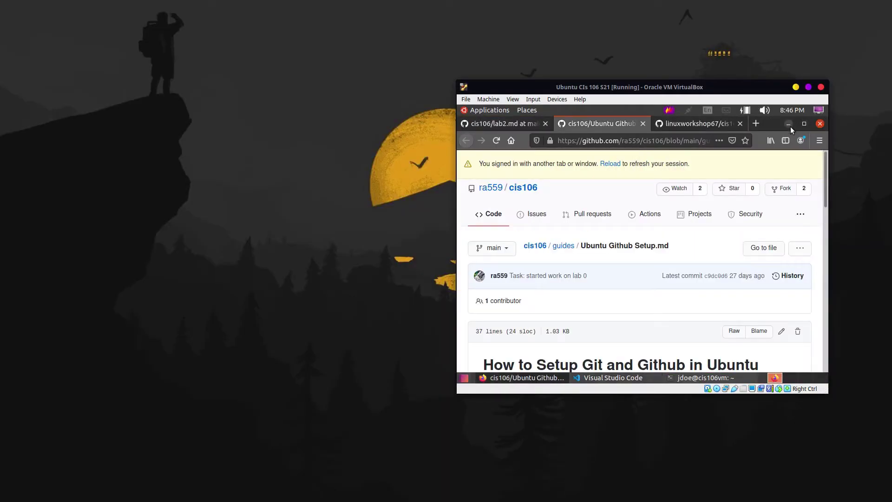
click(790, 126)
click(804, 125)
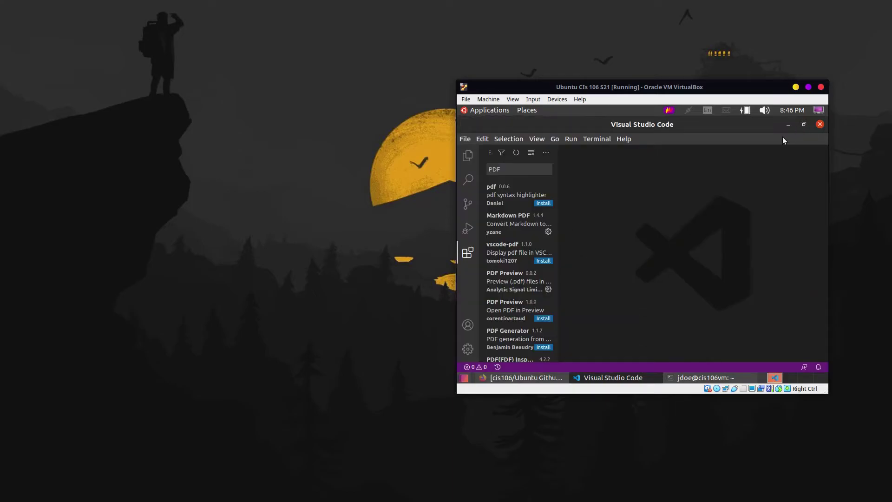
key(Print)
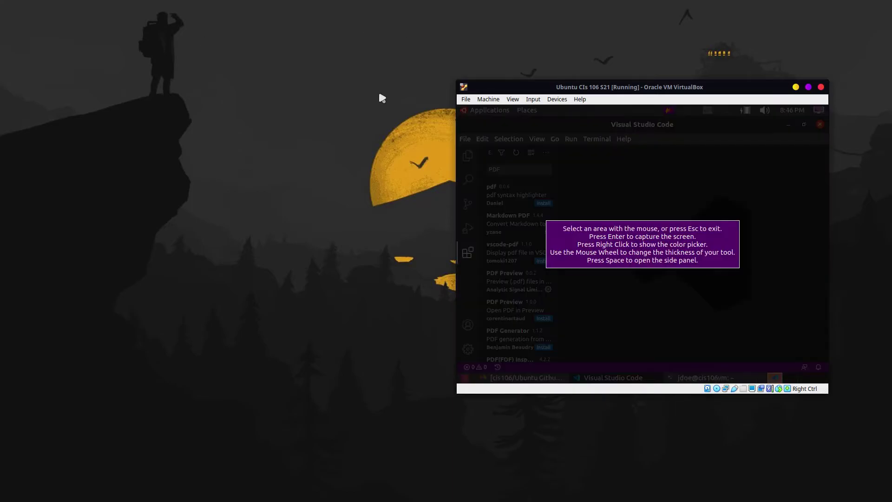
key(Escape)
click(343, 144)
key(Print)
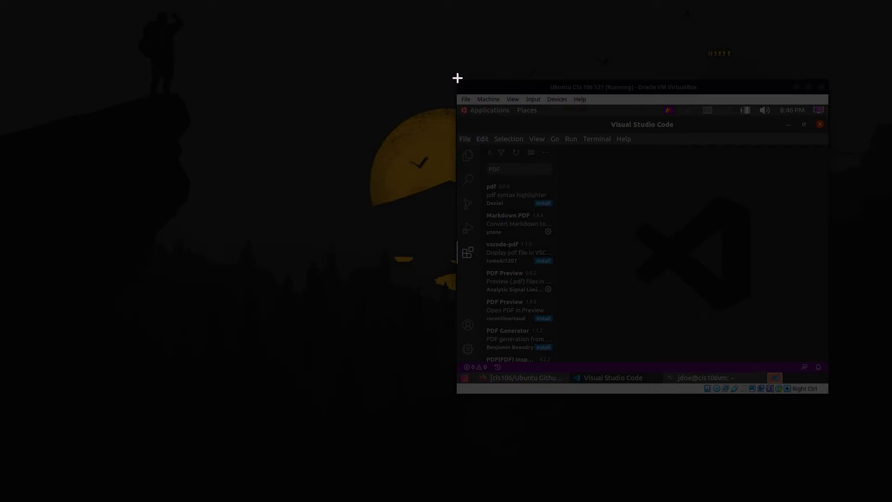
Step: Capture the VirtualBox window and save it as question5.png
drag(454, 78, 829, 396)
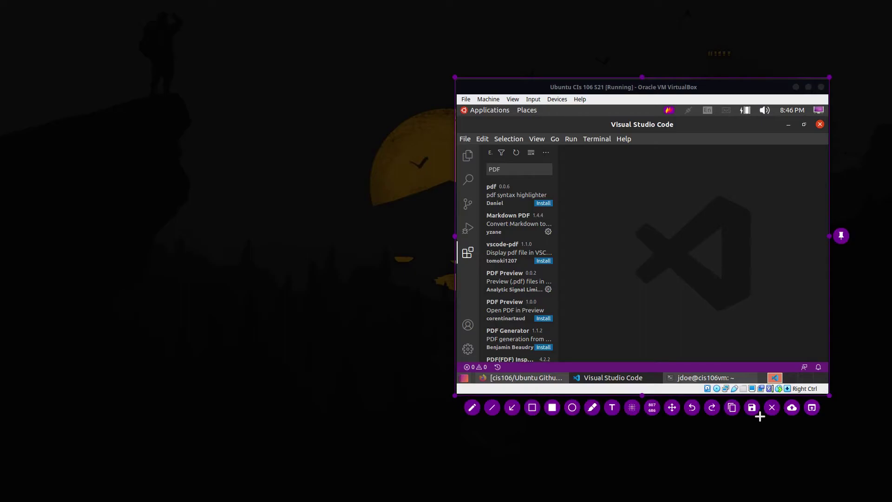
click(751, 407)
key(BackSpace)
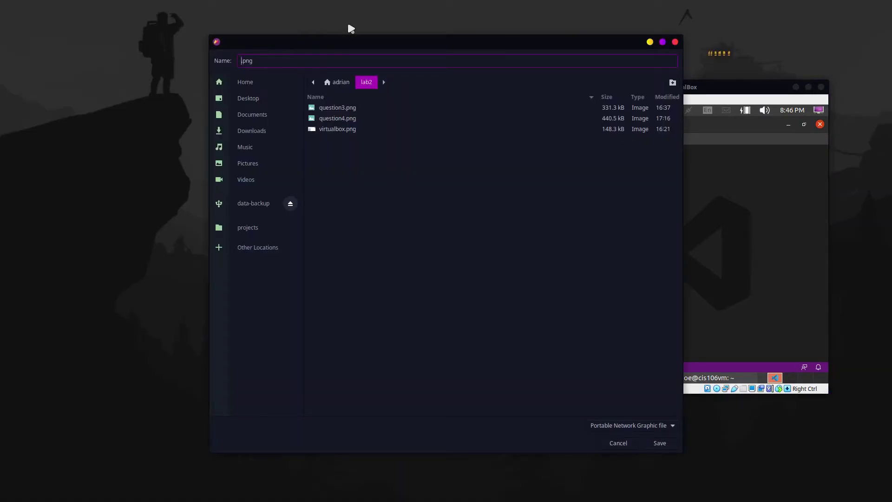
text(question5)
click(663, 447)
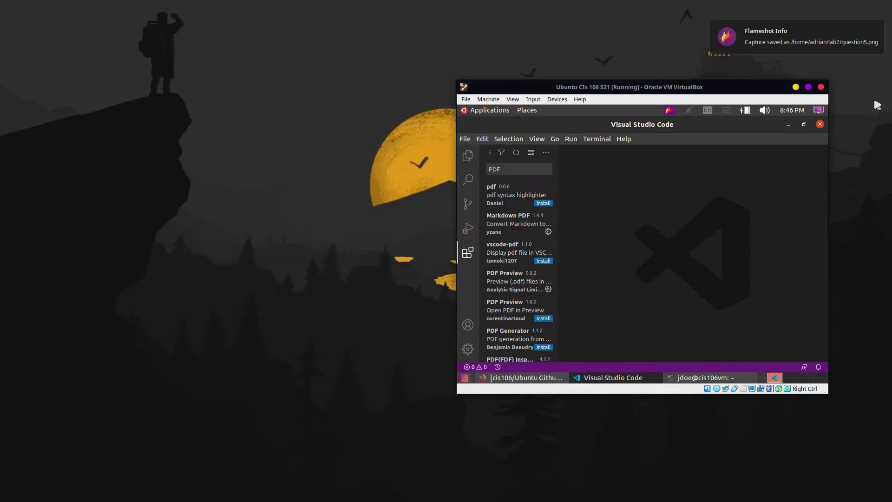
click(808, 87)
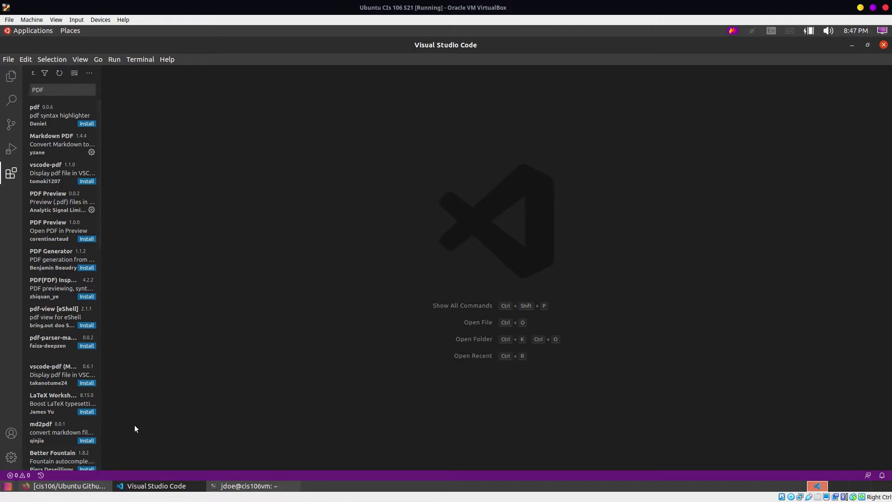
Step: Maximize Firefox on lab2.md, review 'What will you Submit', and reload the page
click(65, 486)
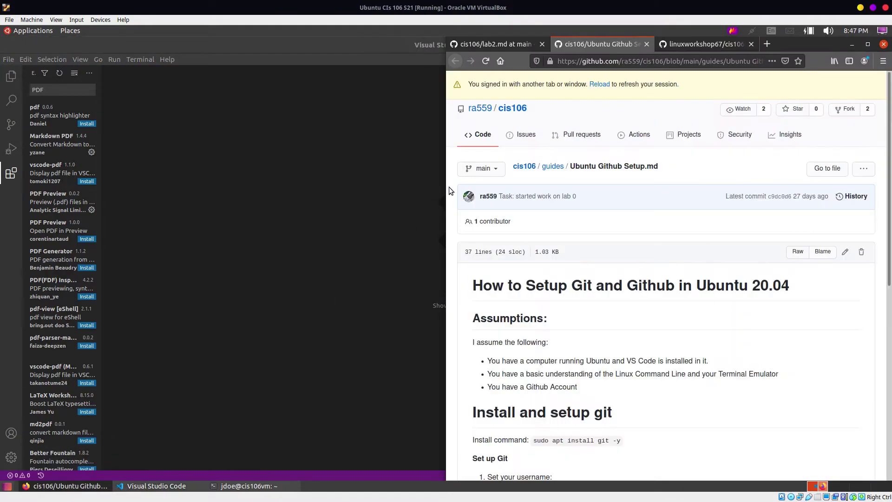
click(867, 44)
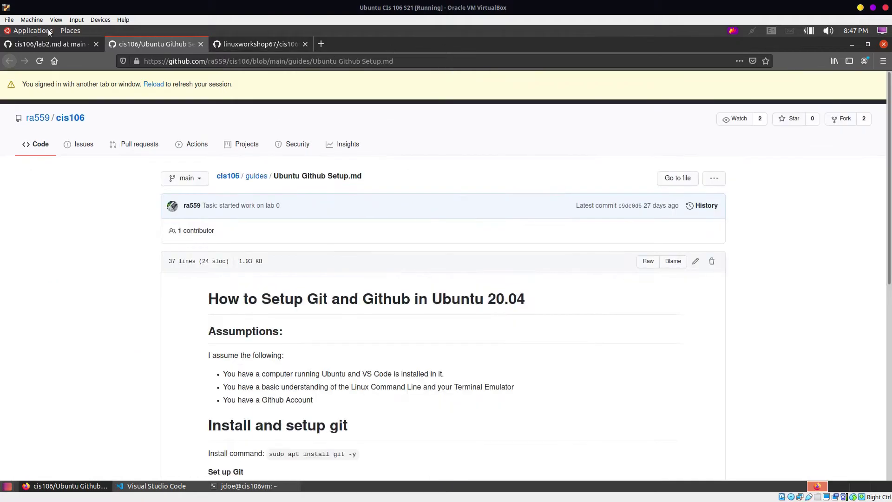
click(66, 48)
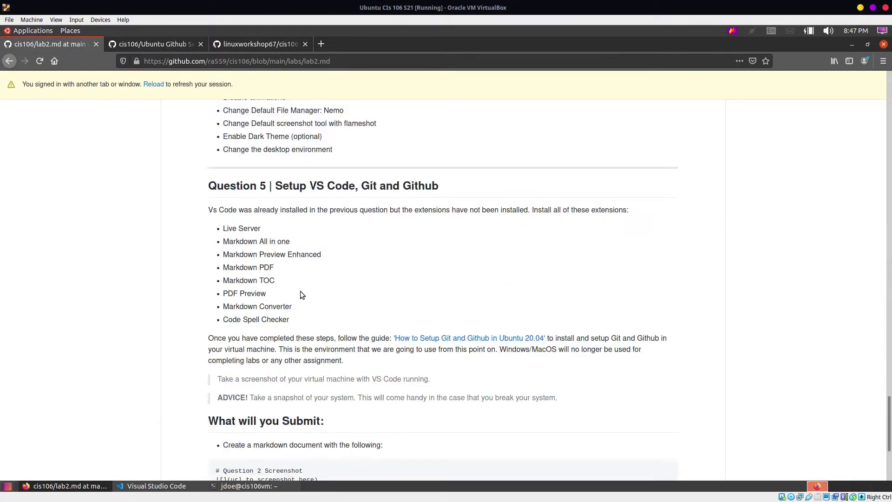
scroll(307, 307, down, 5)
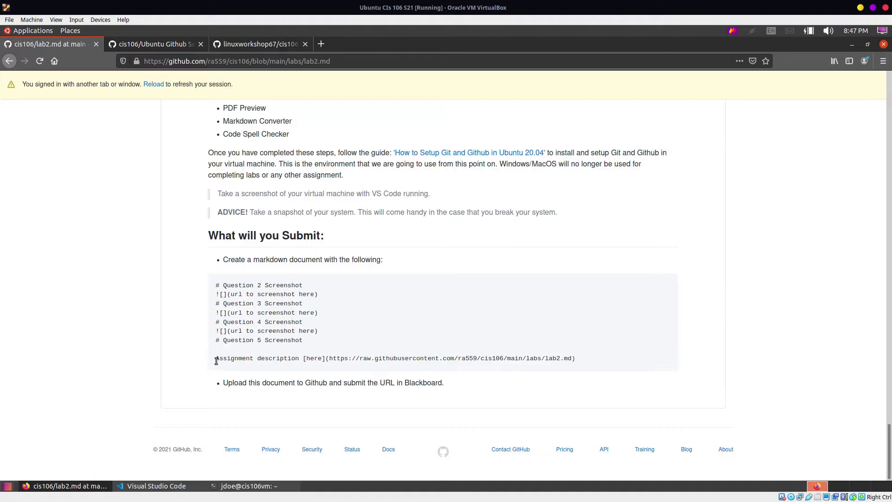
drag(215, 359, 269, 359)
scroll(738, 342, up, 10)
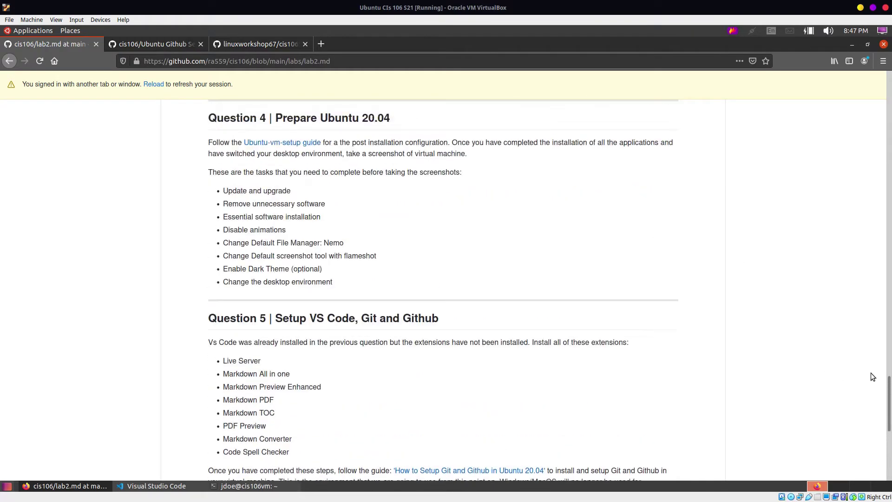
drag(889, 383, 889, 79)
click(154, 85)
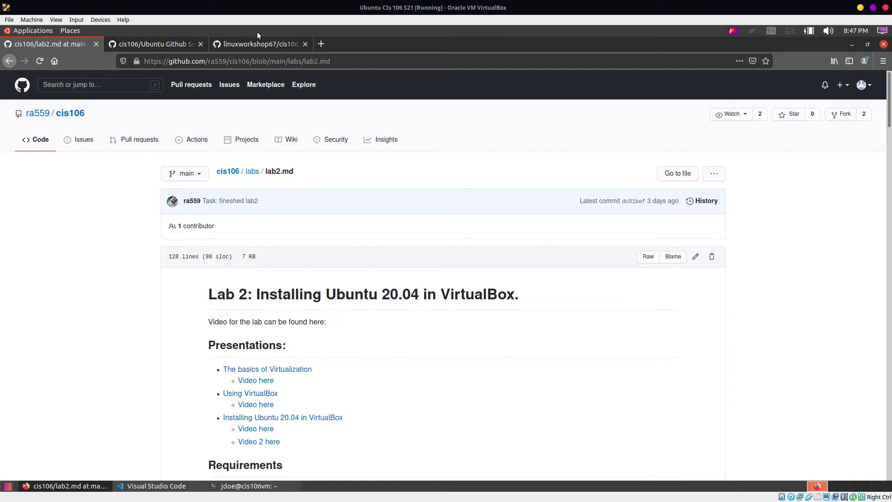
Step: Open the cis106 repository from the avatar menu's Your repositories list
click(282, 37)
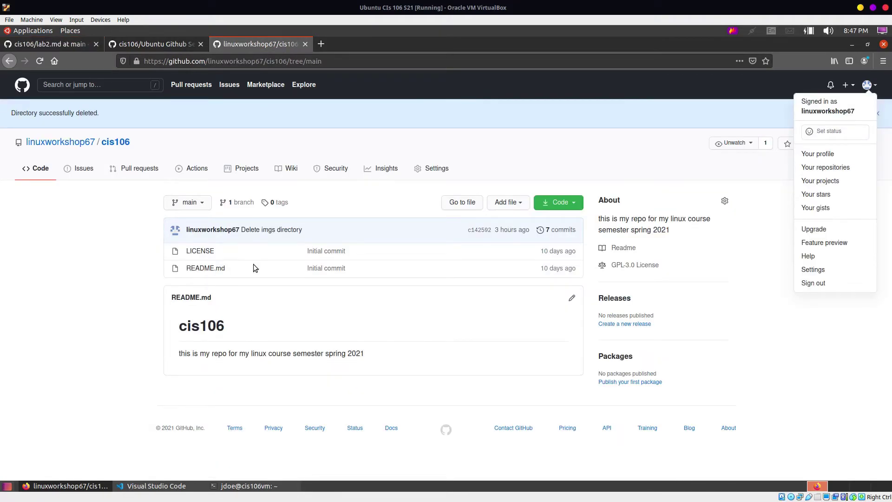
click(66, 149)
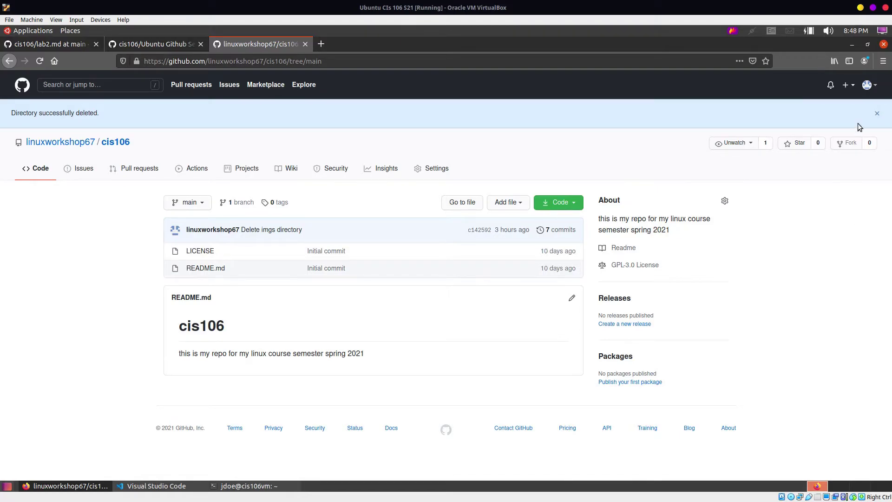
click(869, 86)
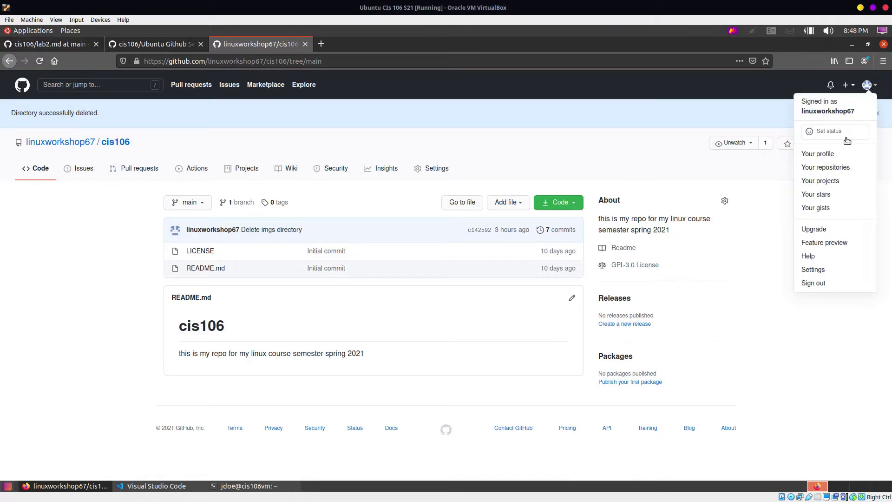
click(829, 168)
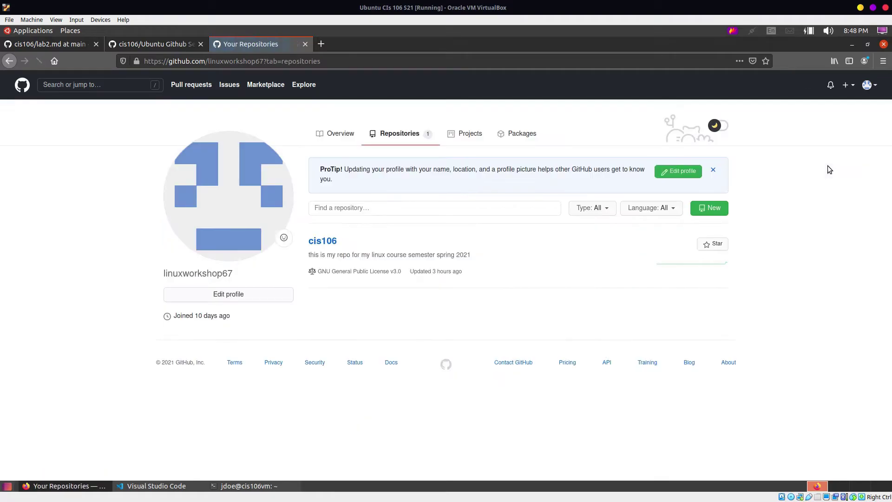
click(326, 242)
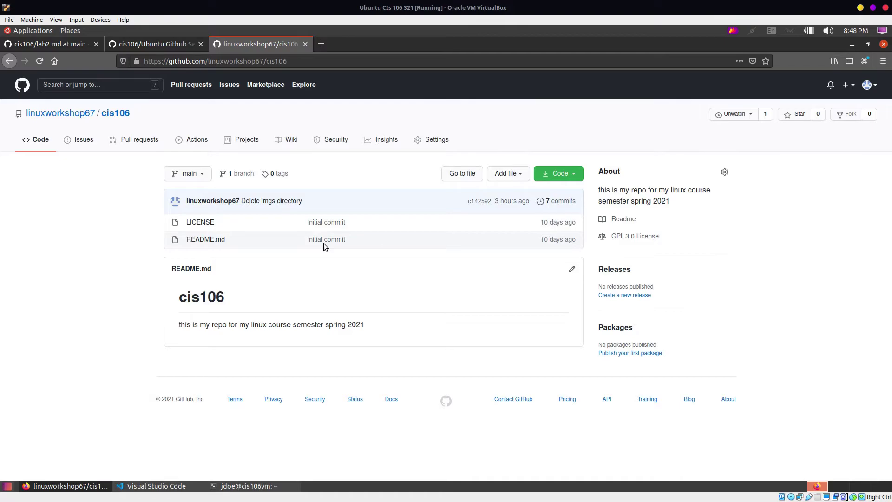
Step: Copy the cis106 repository URL from the address bar
click(282, 62)
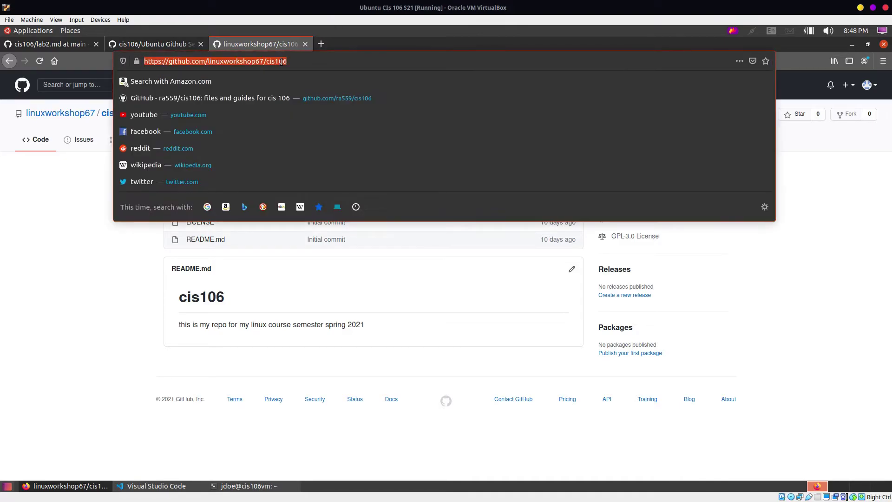
right_click(281, 61)
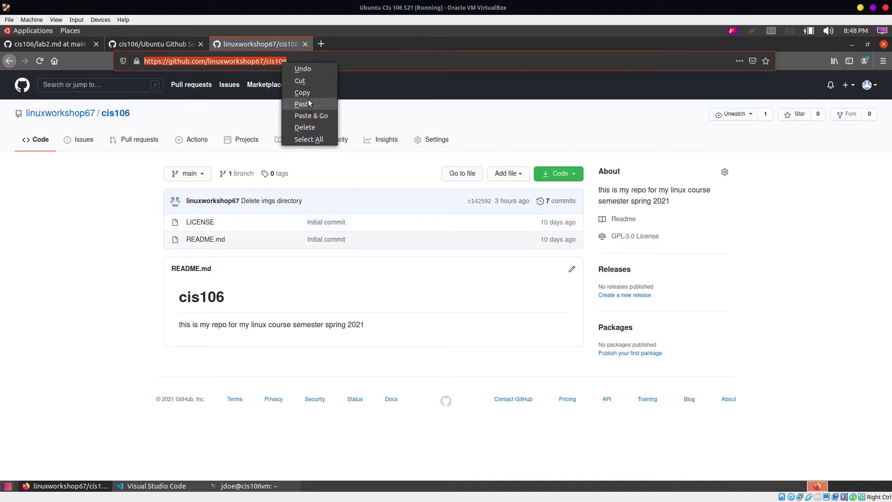
click(304, 91)
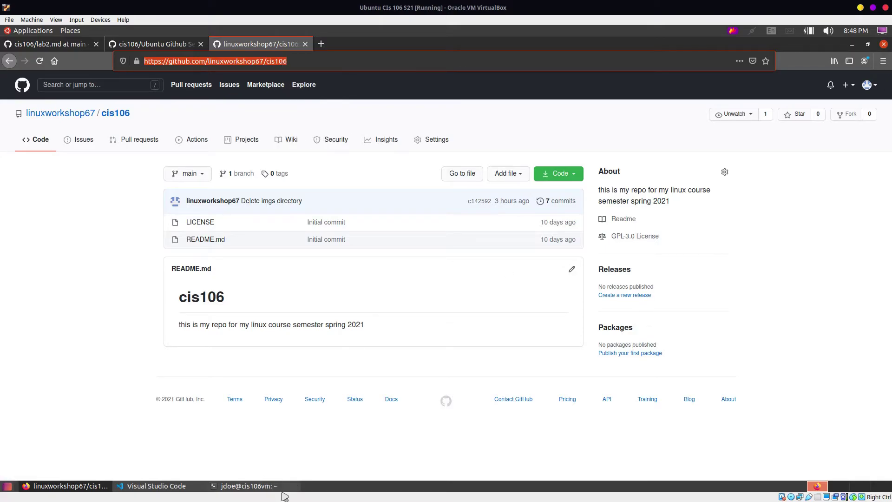
click(278, 486)
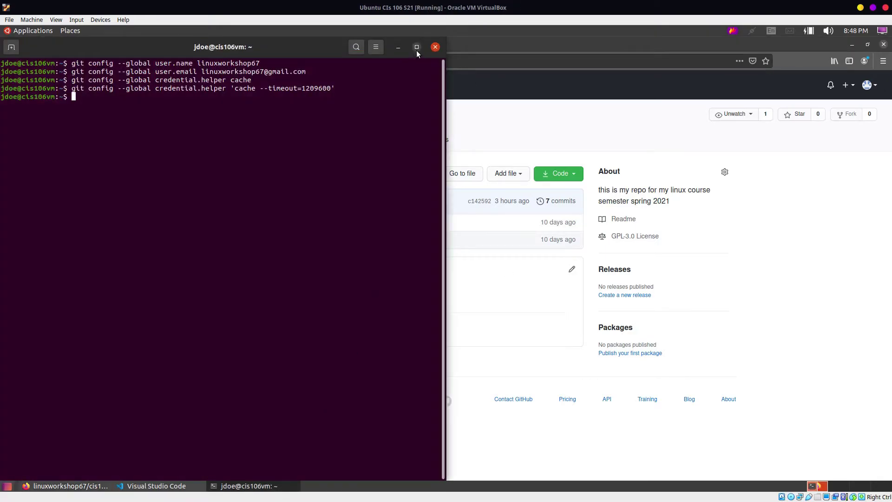
Step: Maximize and clear the terminal, then run git clone with the pasted cis106 URL
click(417, 46)
text(cl)
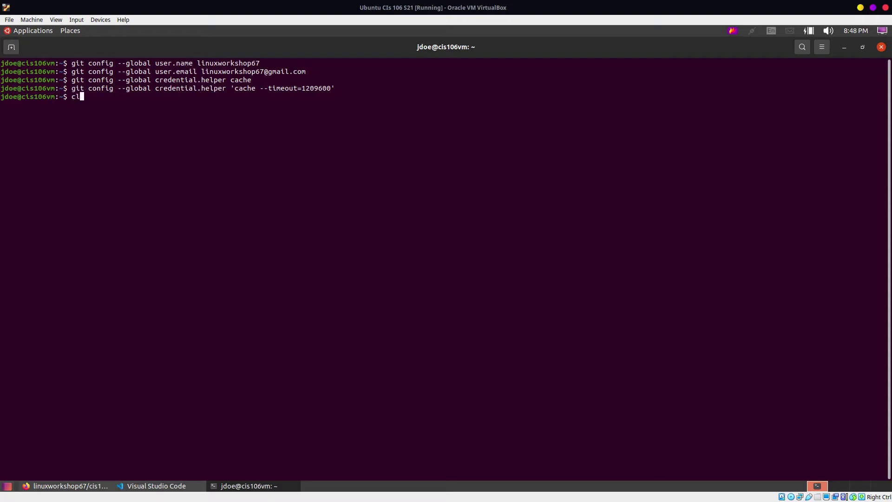
text(ear)
key(Return)
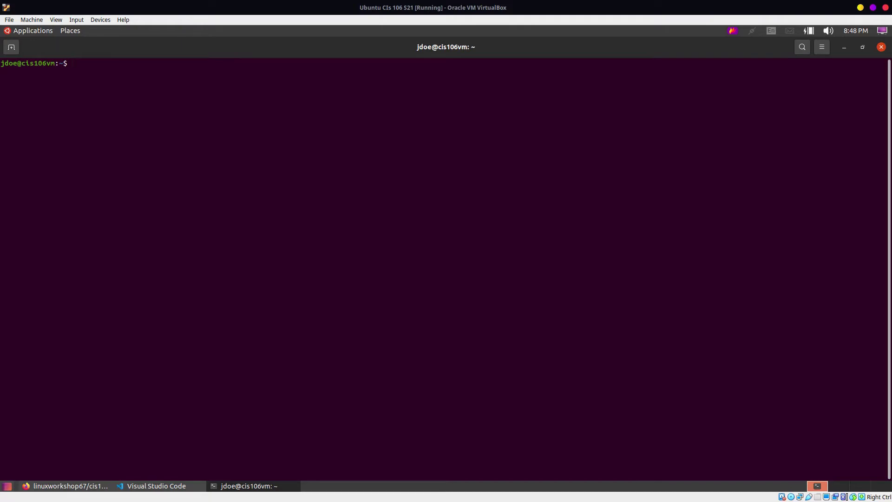
text(git clone)
right_click(241, 239)
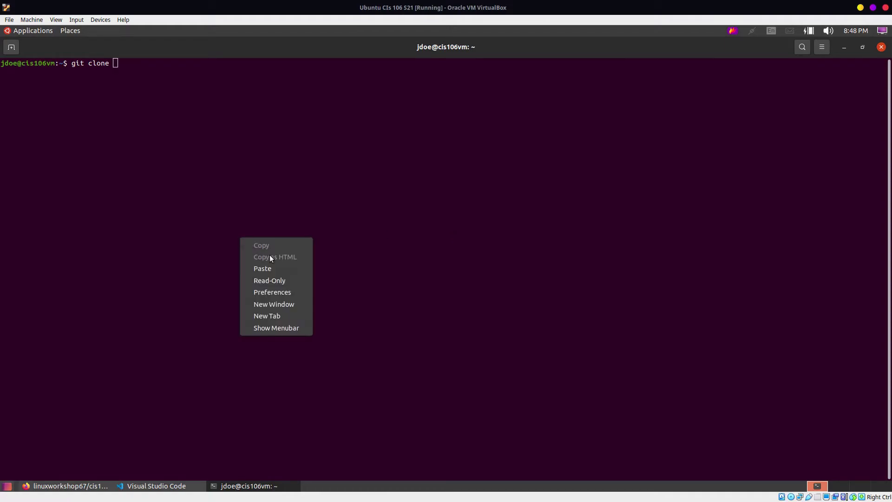
click(282, 266)
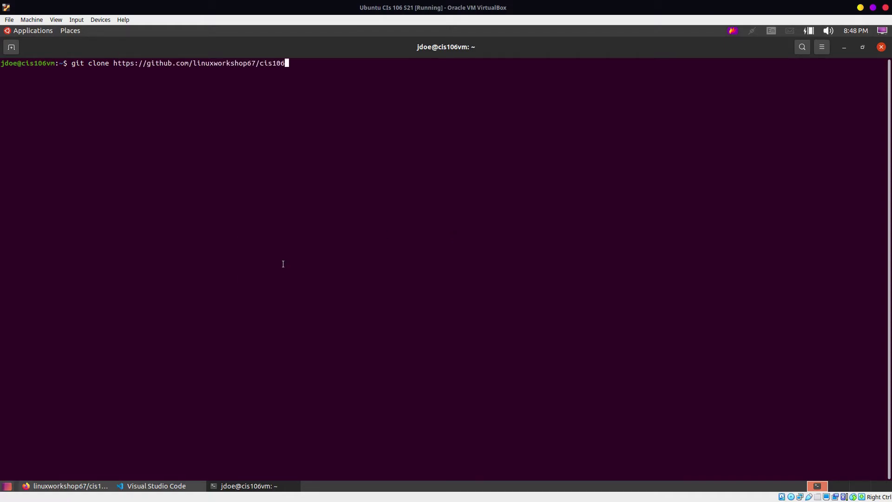
key(Return)
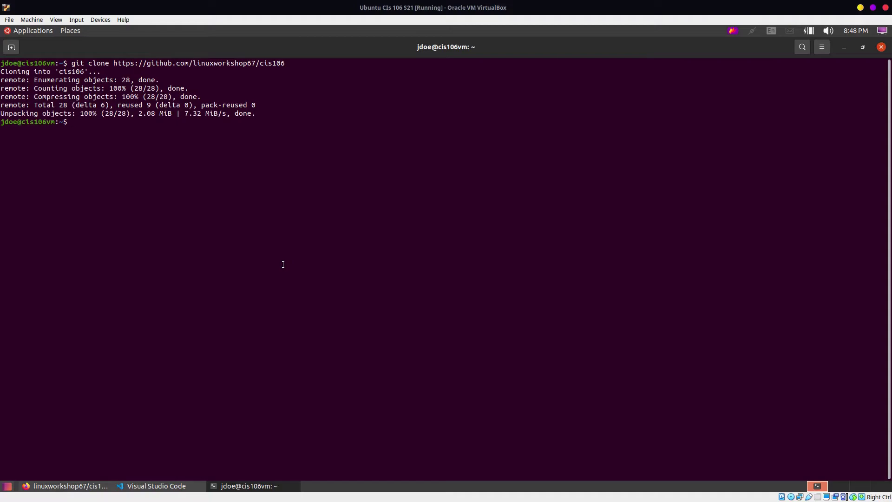
Step: Open the Home folder from Places and move its window down and right
click(70, 31)
click(102, 44)
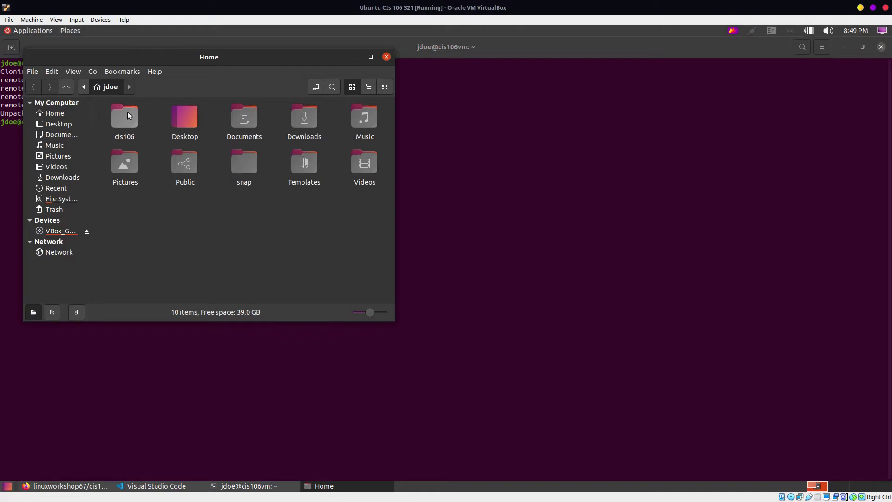
drag(331, 56, 463, 83)
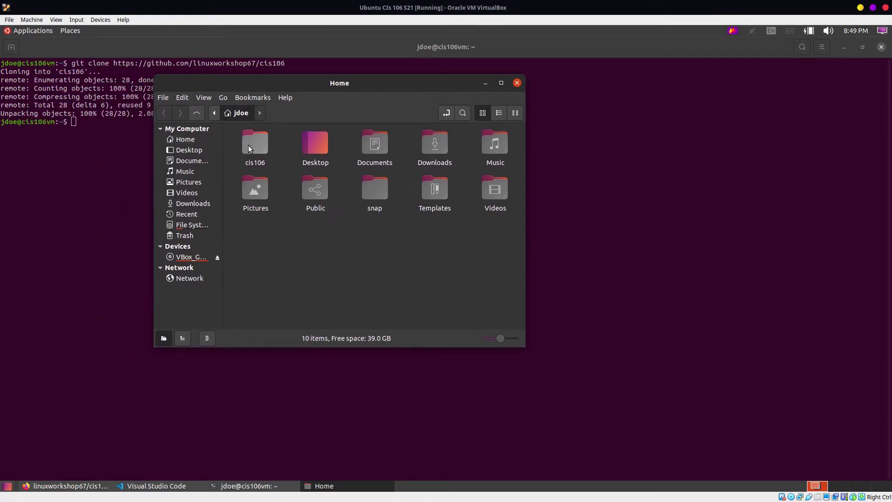
Step: Open the cloned cis106 folder in VS Code through the Explorer's Open Folder dialog
click(166, 486)
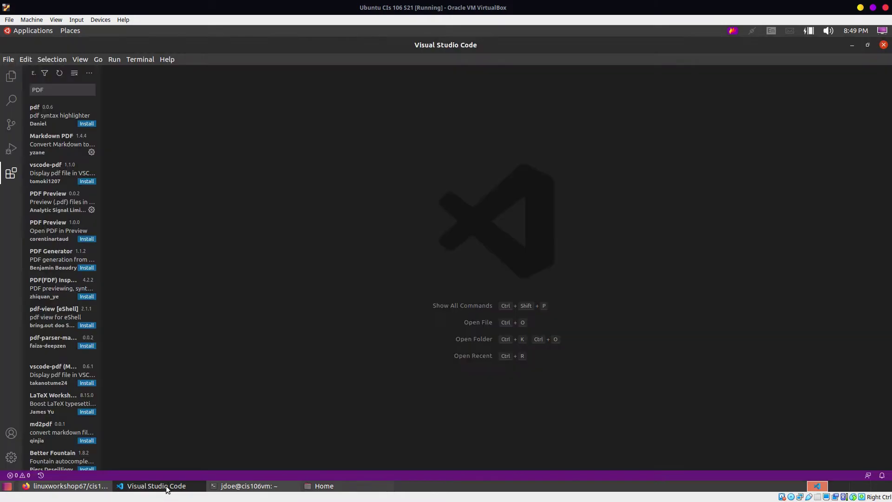
drag(11, 76, 11, 75)
click(11, 76)
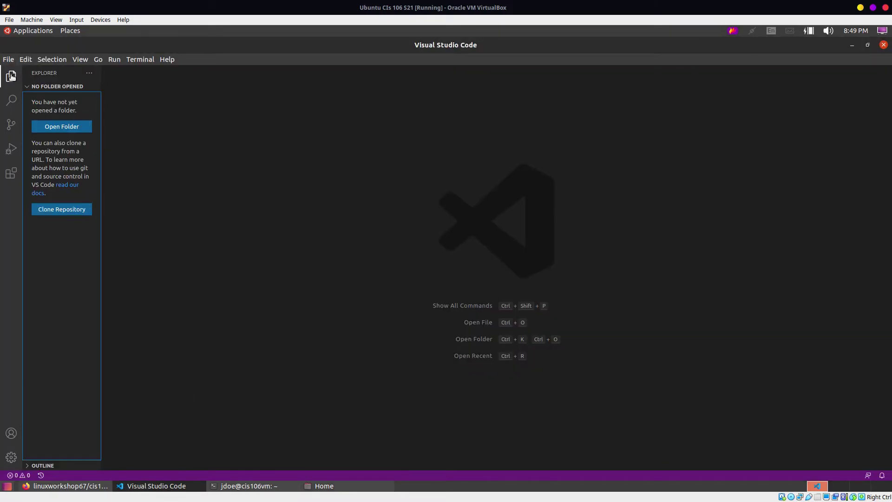
click(62, 130)
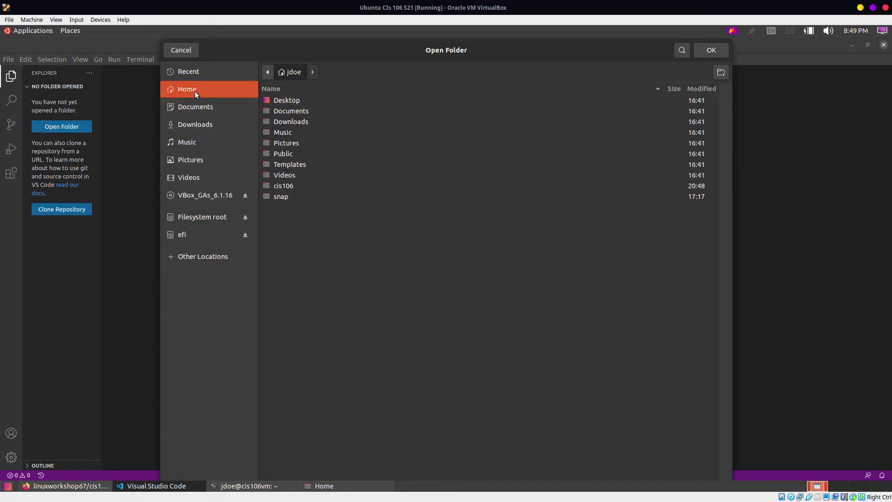
click(294, 187)
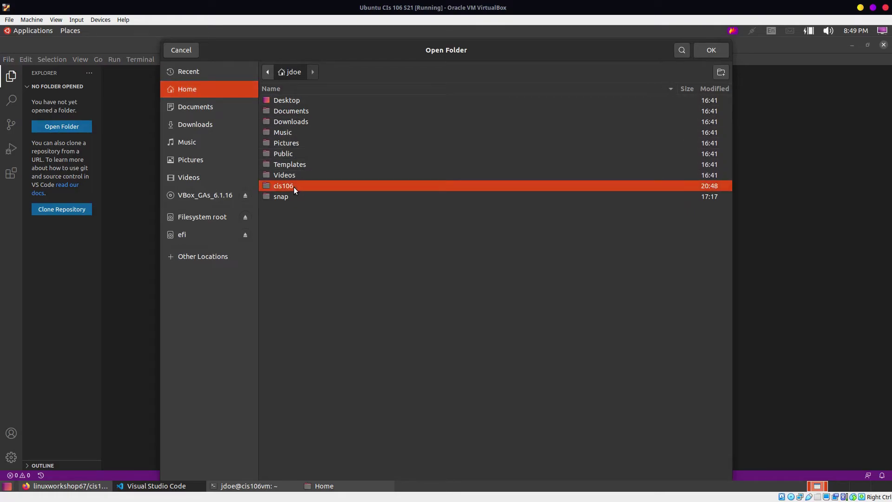
click(715, 53)
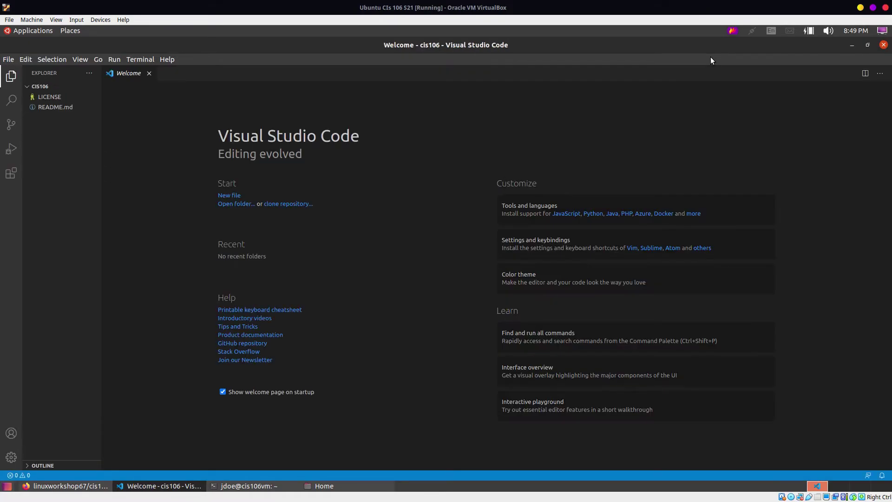
Step: Create an imgs folder at the cis106 project root, discarding an accidental nested folder
click(58, 158)
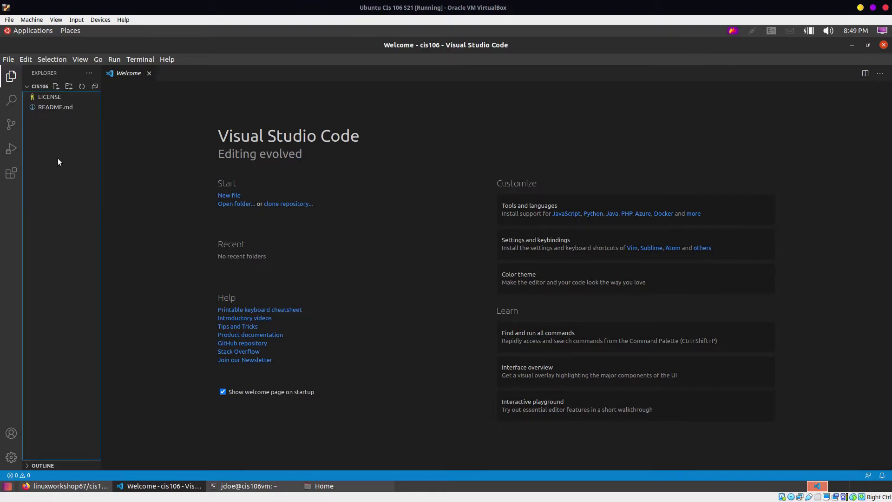
click(69, 87)
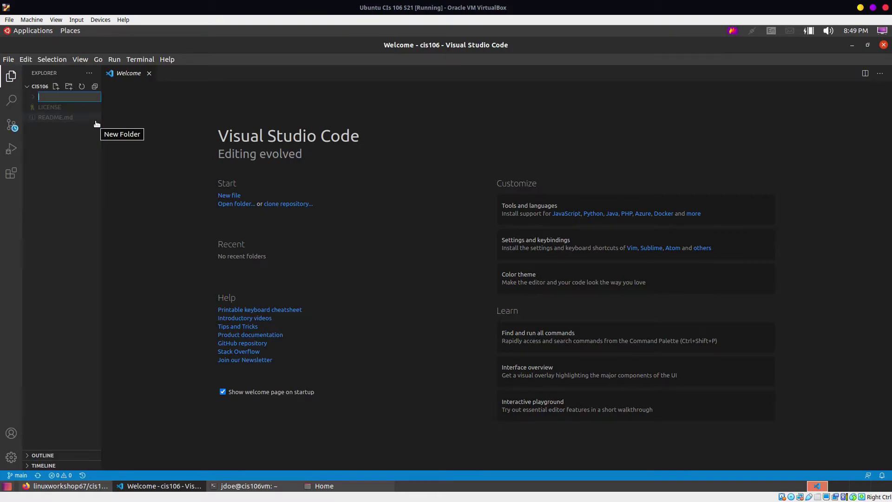
text(imgs)
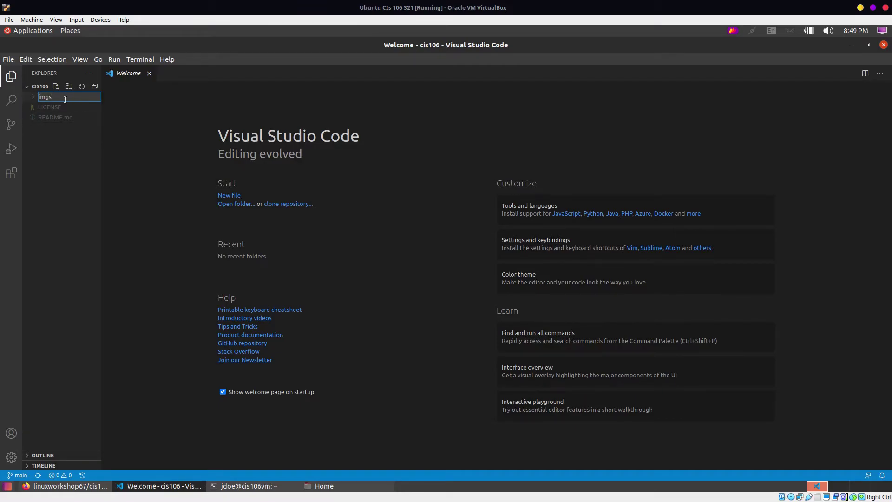
key(Return)
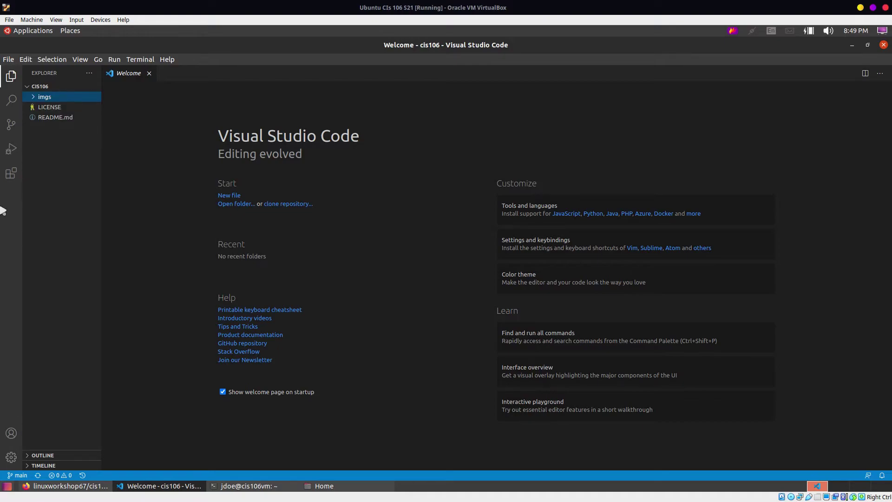
click(69, 86)
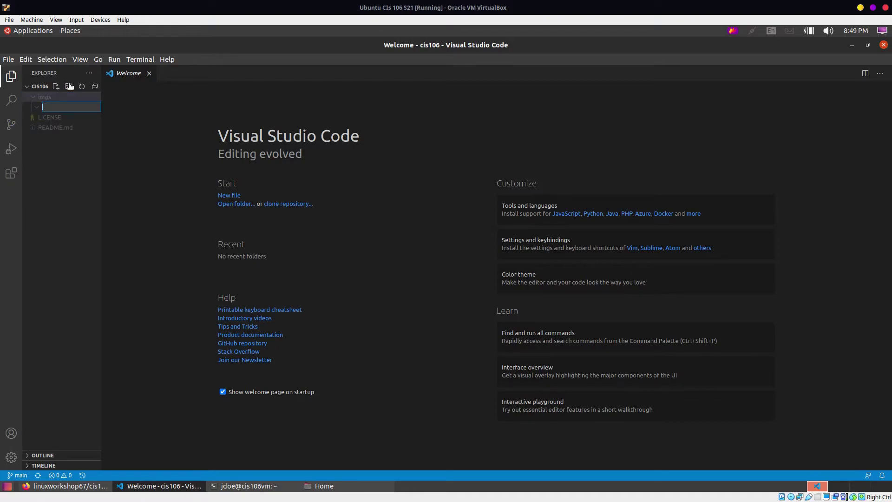
click(44, 185)
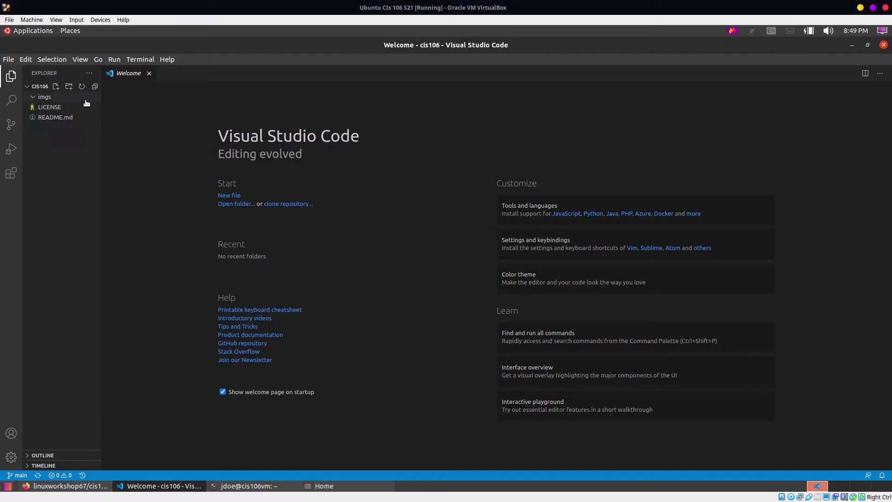
click(38, 97)
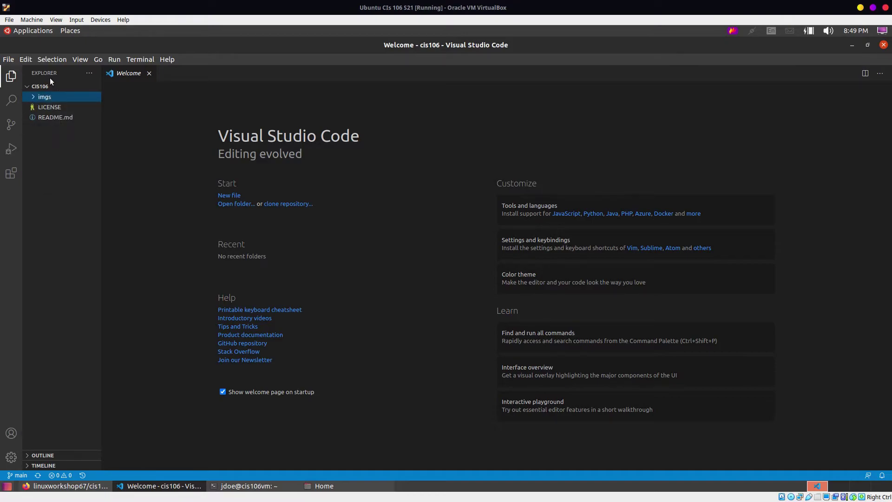
click(44, 85)
click(53, 88)
click(53, 142)
Step: Add labs and notes folders at the project root via right-click New Folder
right_click(55, 131)
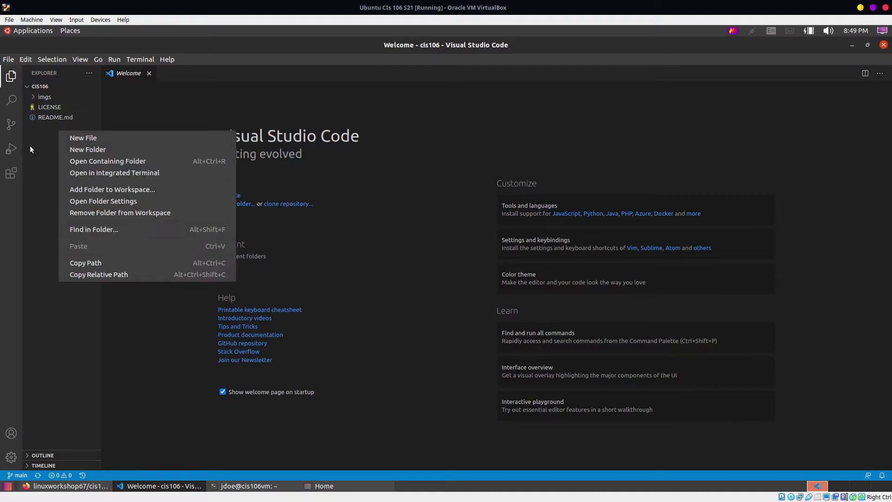
click(49, 127)
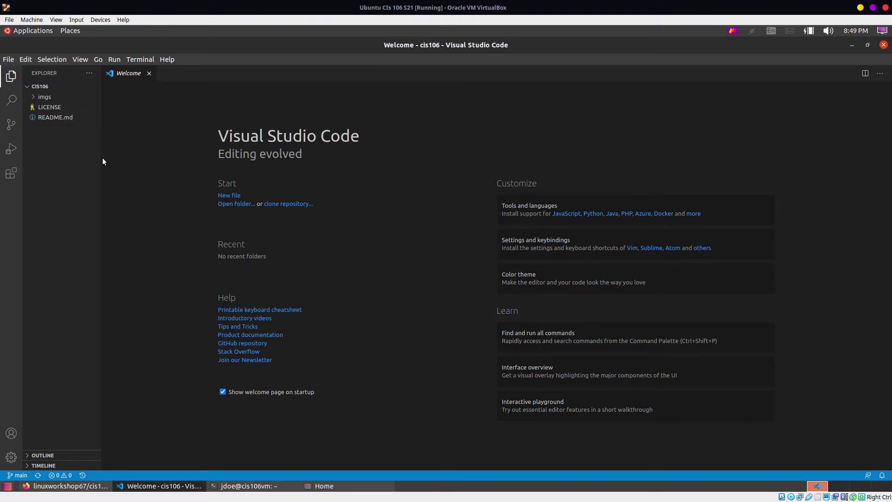
right_click(48, 125)
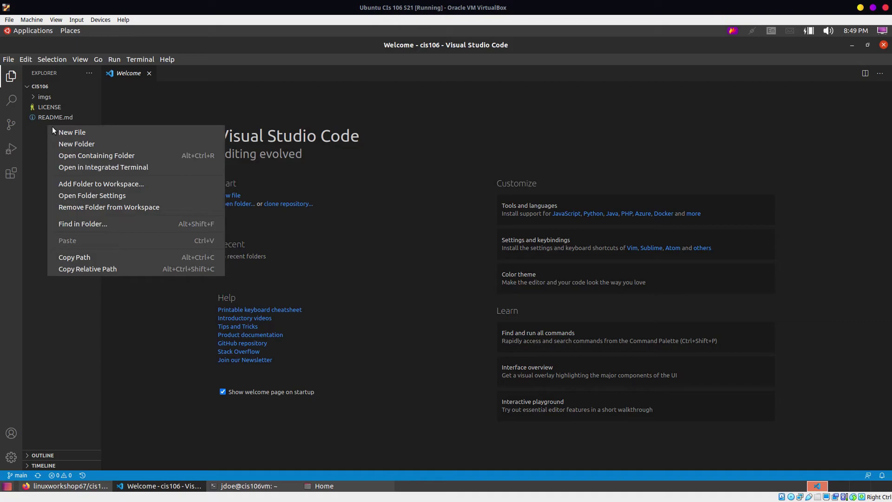
click(86, 145)
text(labs)
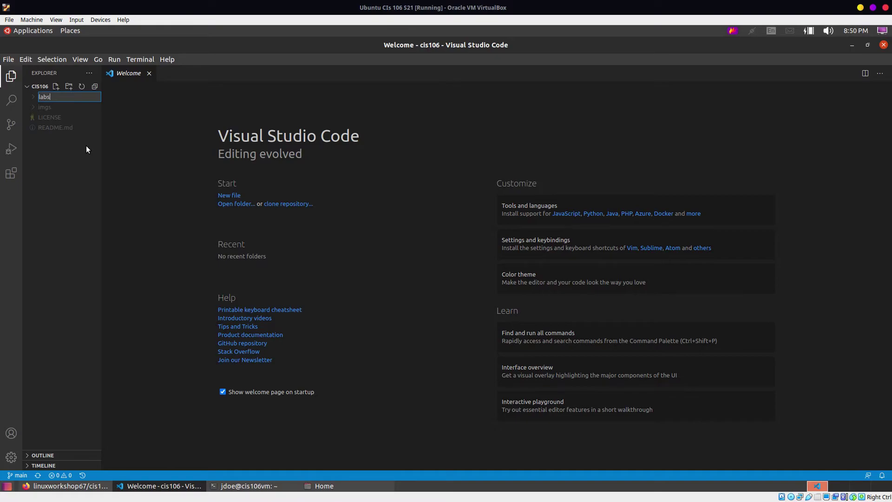
key(Return)
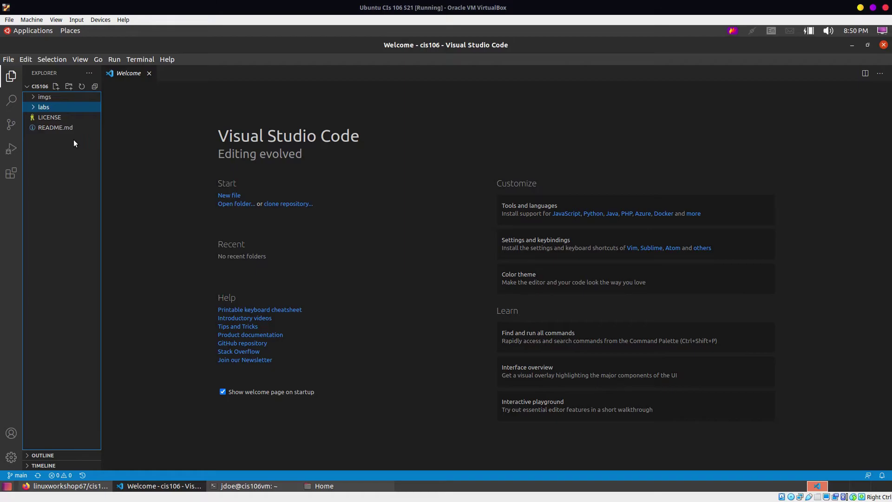
right_click(49, 138)
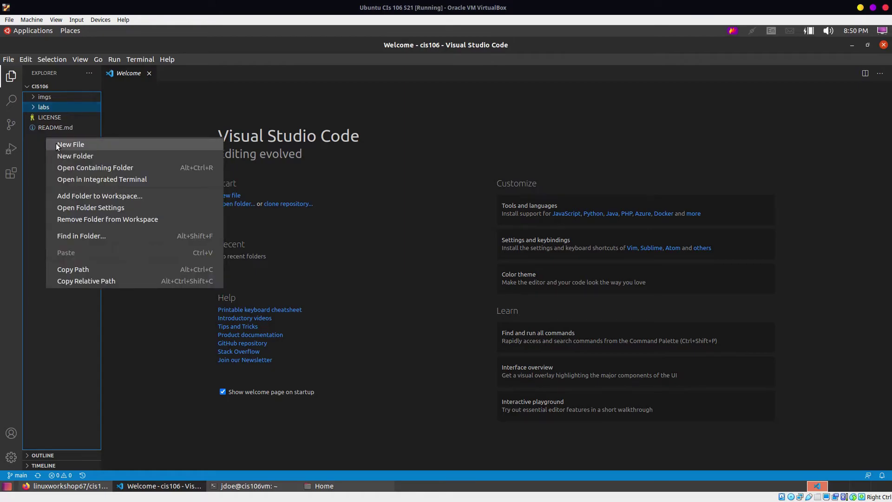
click(83, 156)
text(notes)
key(Return)
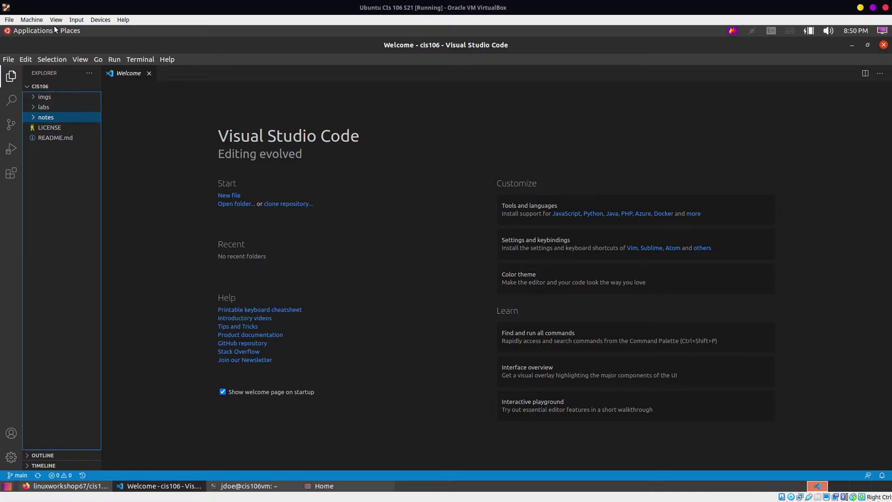
Step: Replace the old Home window with a new one at cis106, moved right, then enter imgs
click(326, 485)
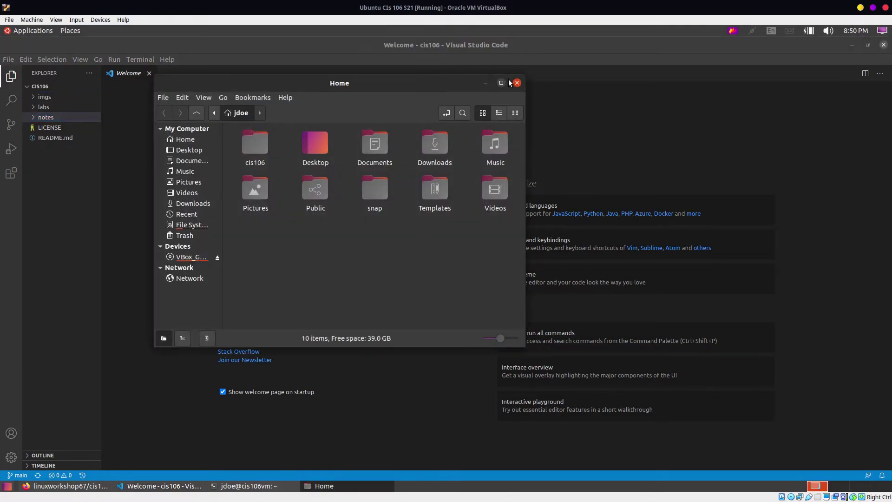
click(513, 82)
click(73, 31)
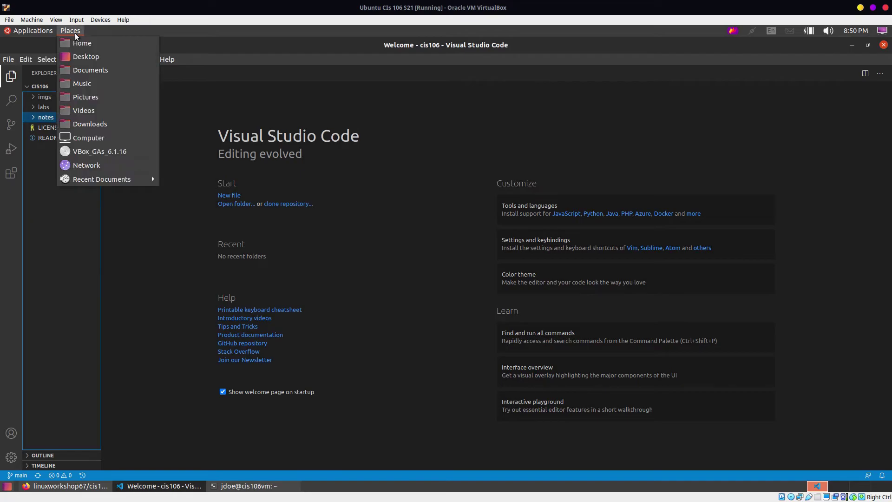
click(82, 45)
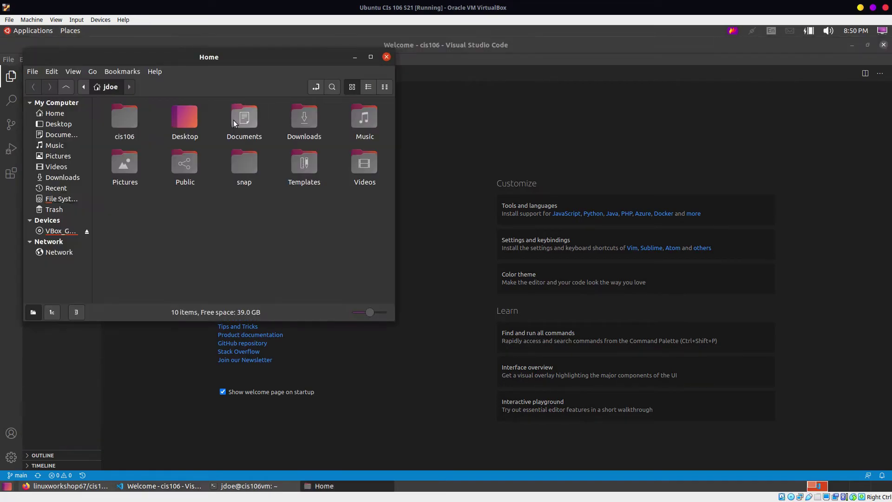
double_click(129, 112)
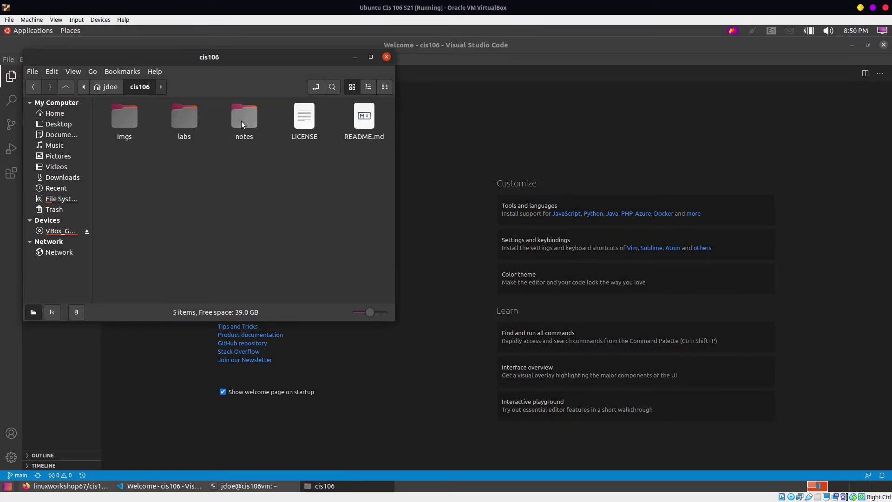
drag(303, 53, 660, 60)
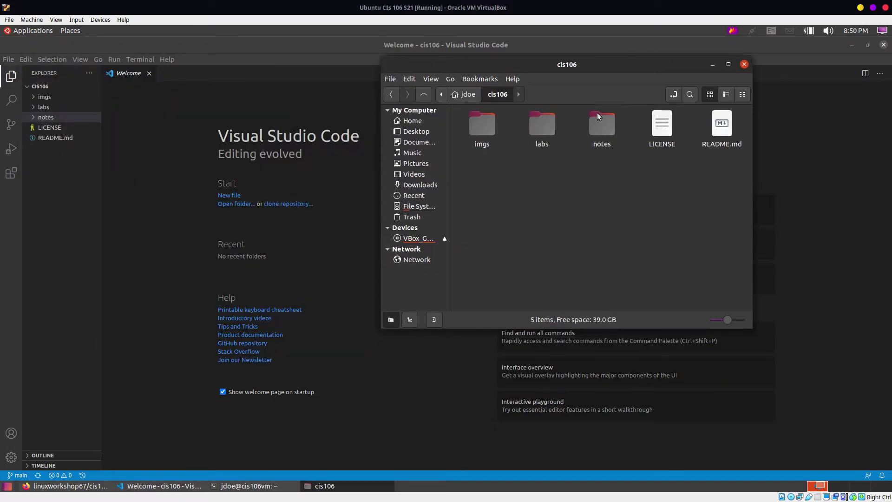
double_click(487, 127)
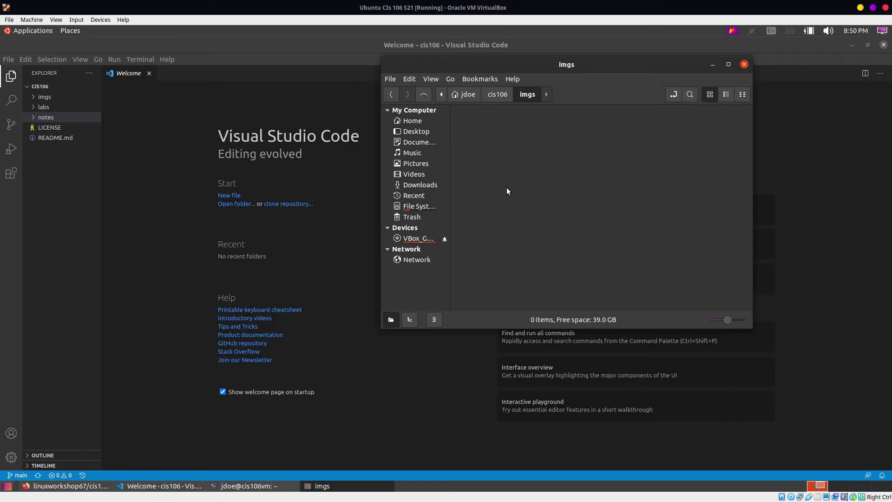
Step: Restore the VM from full screen to a smaller window and focus the host desktop
click(873, 8)
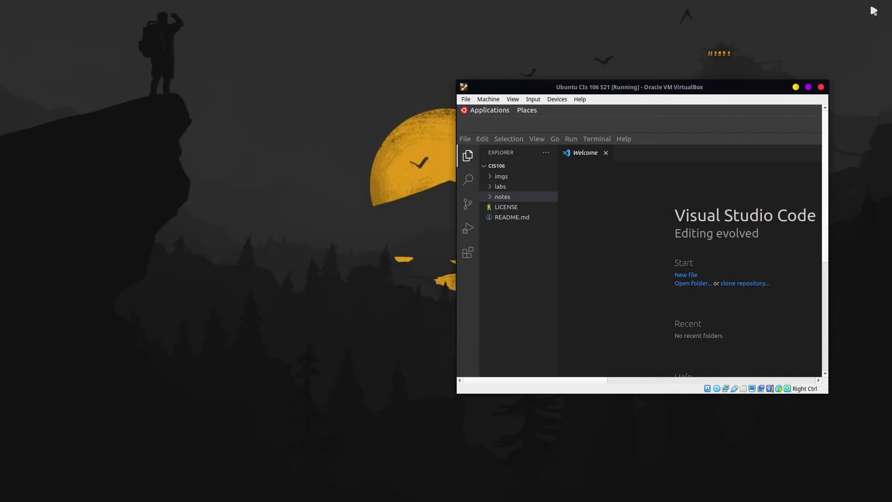
click(201, 244)
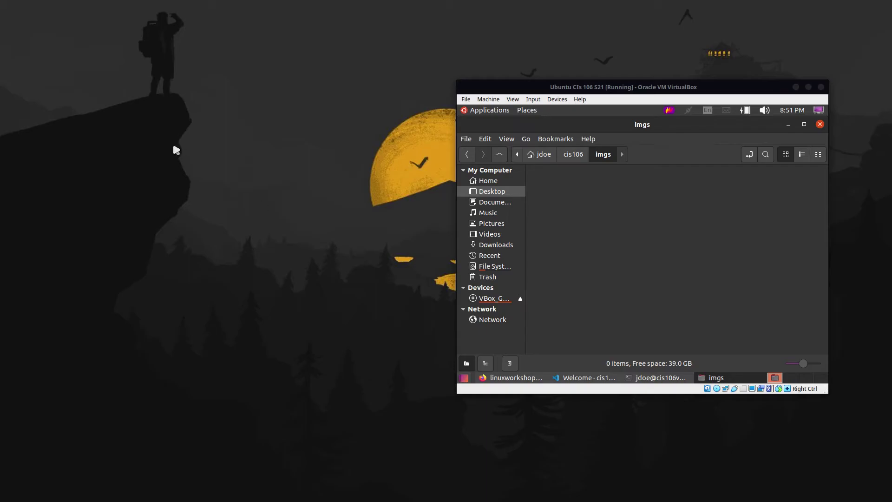
Step: Drag question3.png, question4.png, question5.png and virtualbox.png from the host lab2 folder into the VM's imgs folder
drag(511, 98, 292, 38)
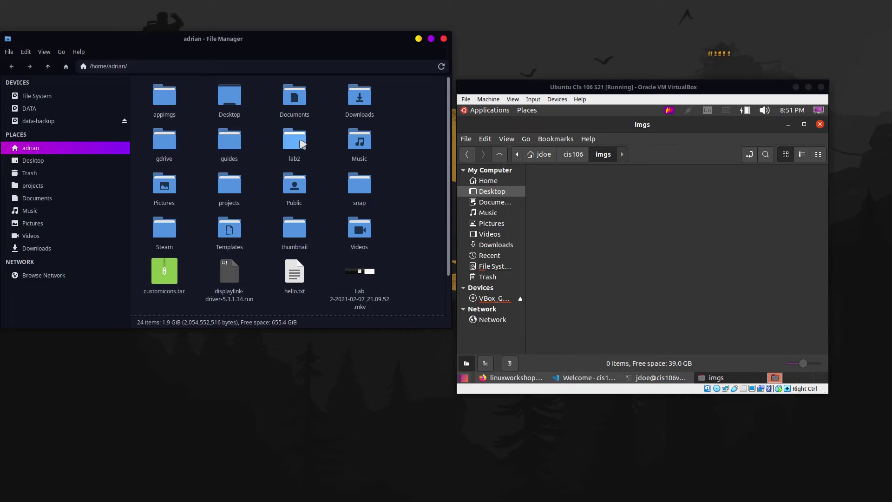
double_click(302, 144)
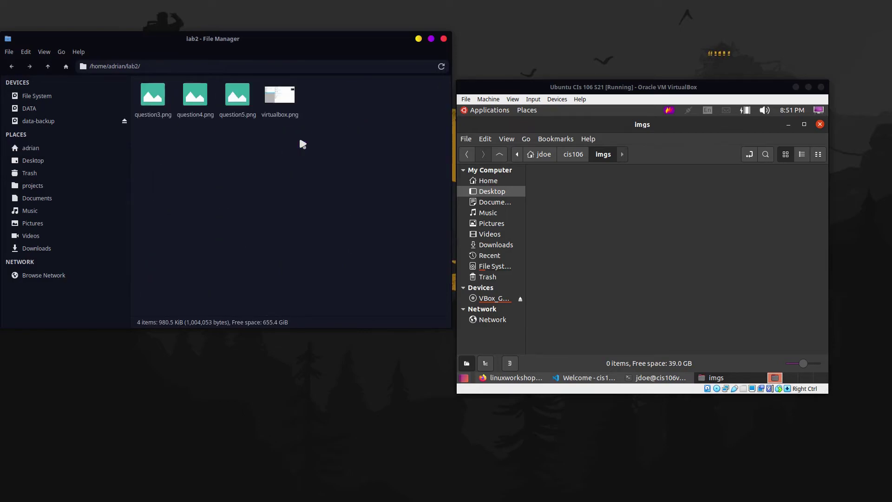
mouse_move(317, 77)
mouse_down()
mouse_move(328, 144)
mouse_move(332, 43)
mouse_move(310, 73)
mouse_up()
drag(309, 117, 131, 124)
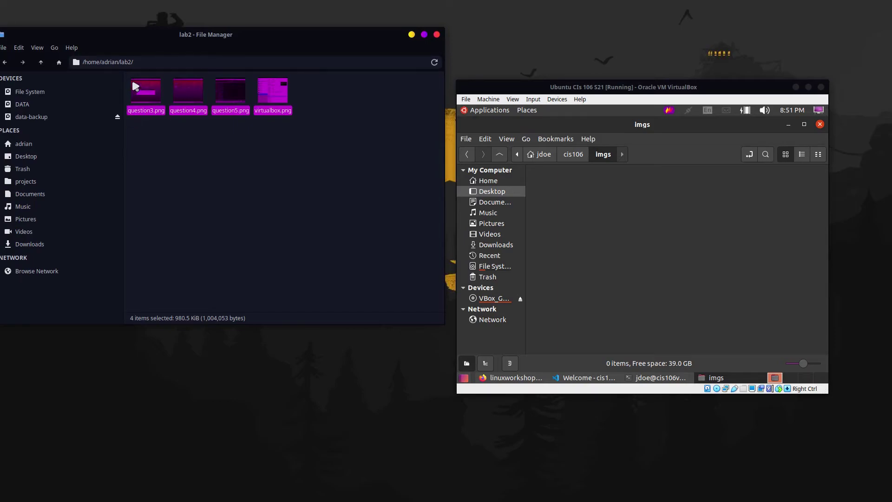
drag(133, 86, 643, 225)
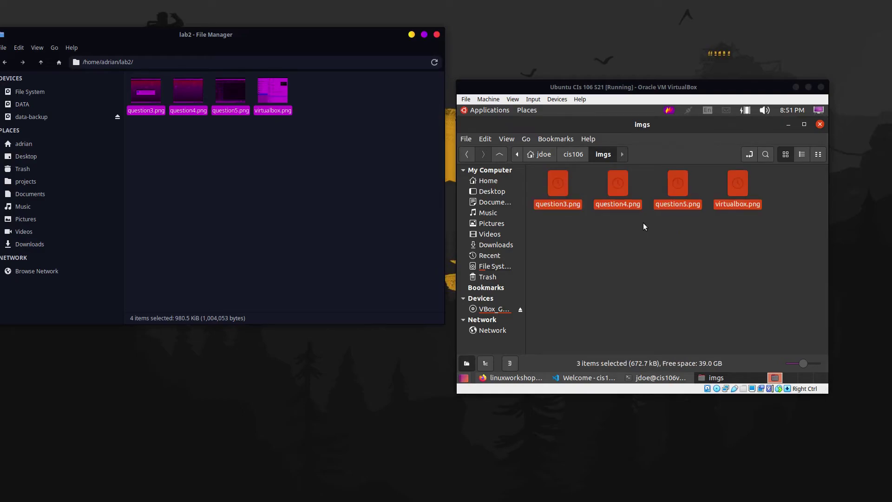
click(808, 87)
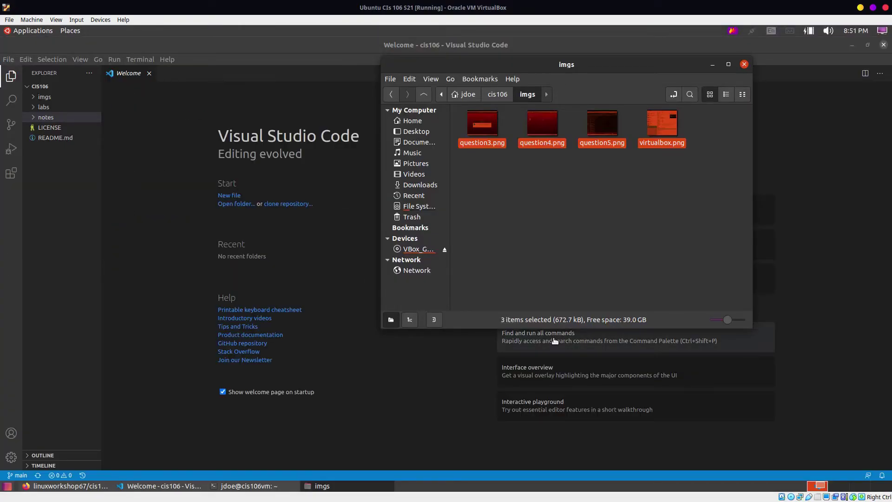
Step: Create a new empty file named lab2.md inside the cis106 project's labs folder
click(713, 64)
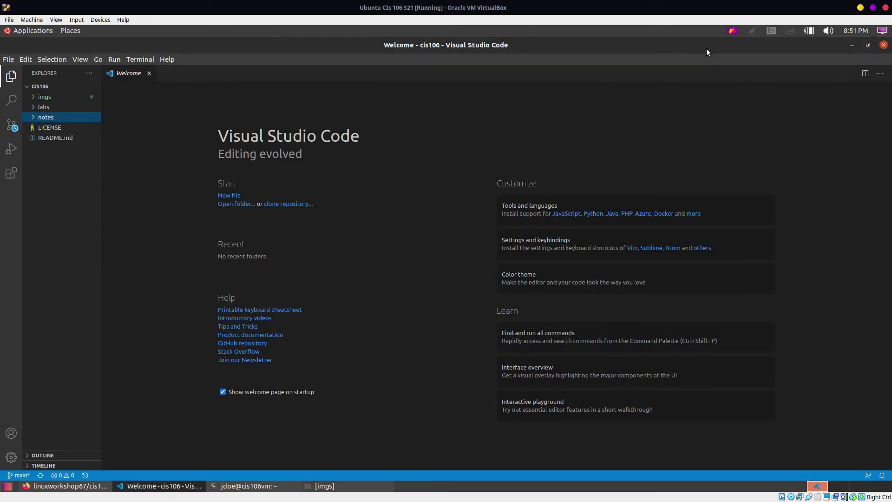
click(52, 108)
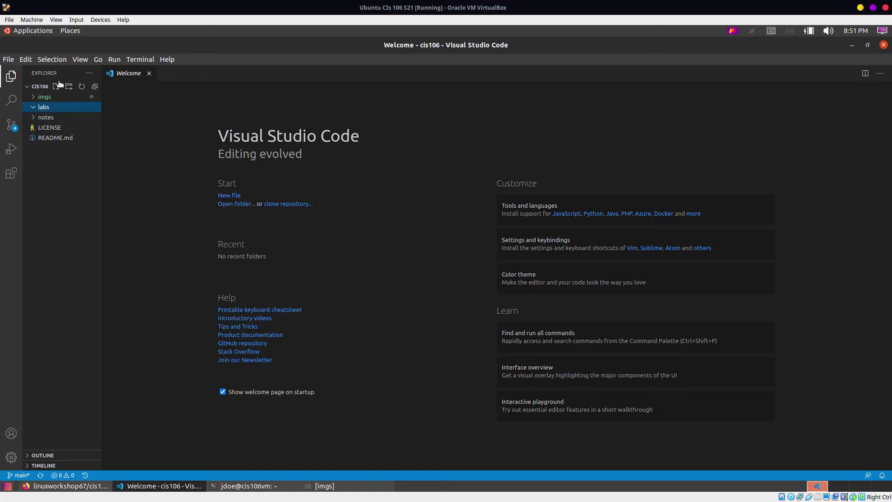
click(56, 87)
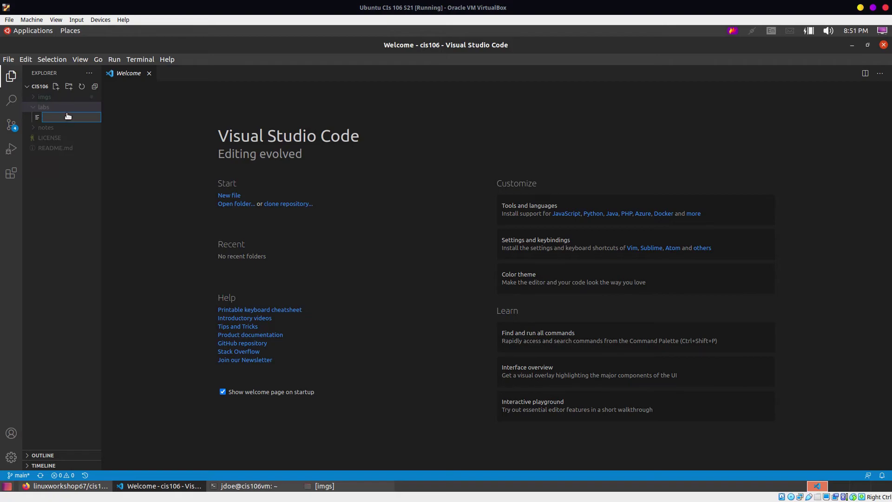
text(lanb)
text(2.md)
key(Return)
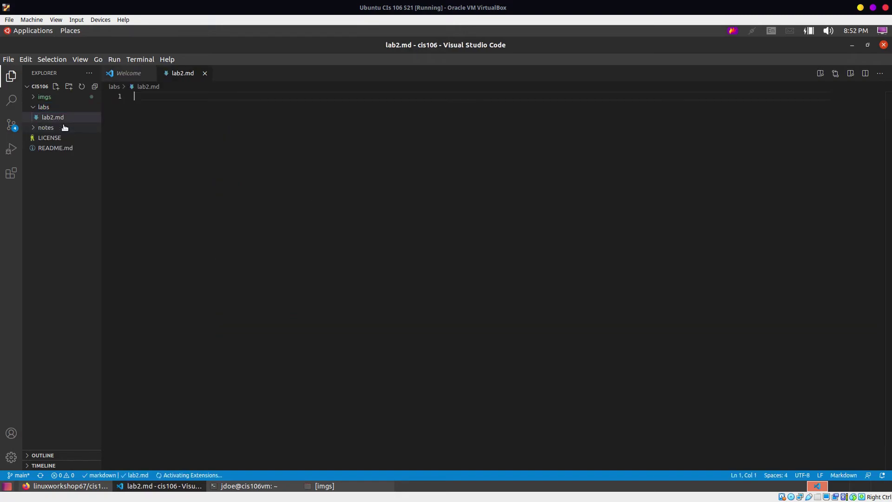
click(70, 485)
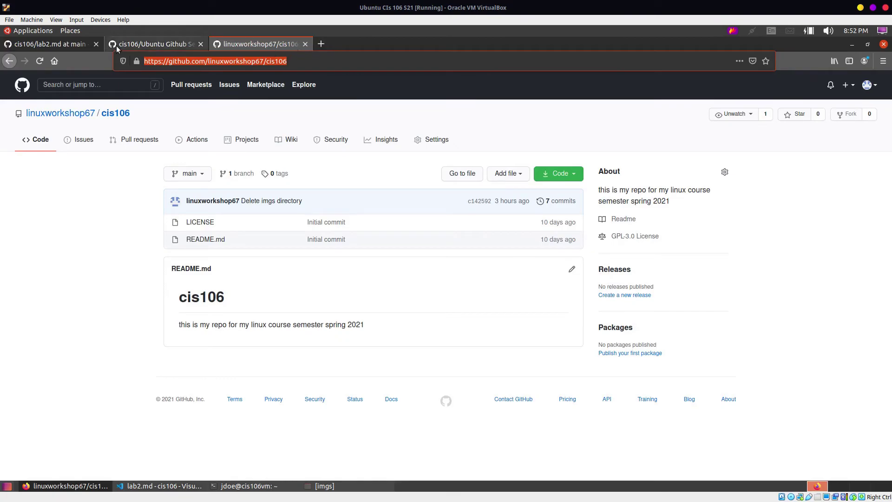
Step: Copy the markdown code block under 'What will you Submit' on the Lab 2 instructions page
click(58, 44)
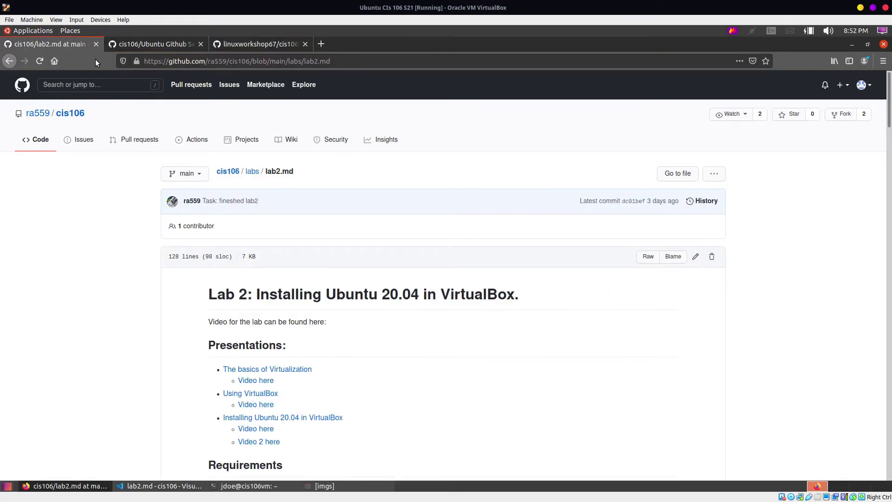
scroll(214, 246, down, 6)
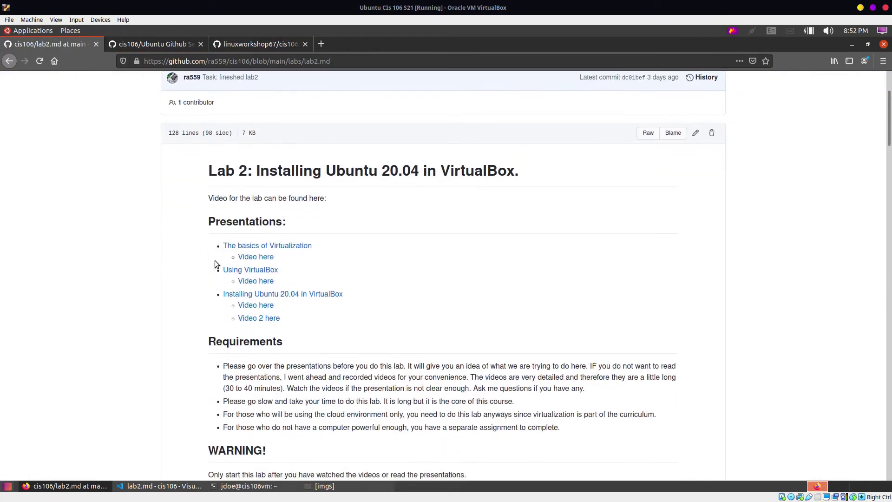
scroll(316, 276, down, 9)
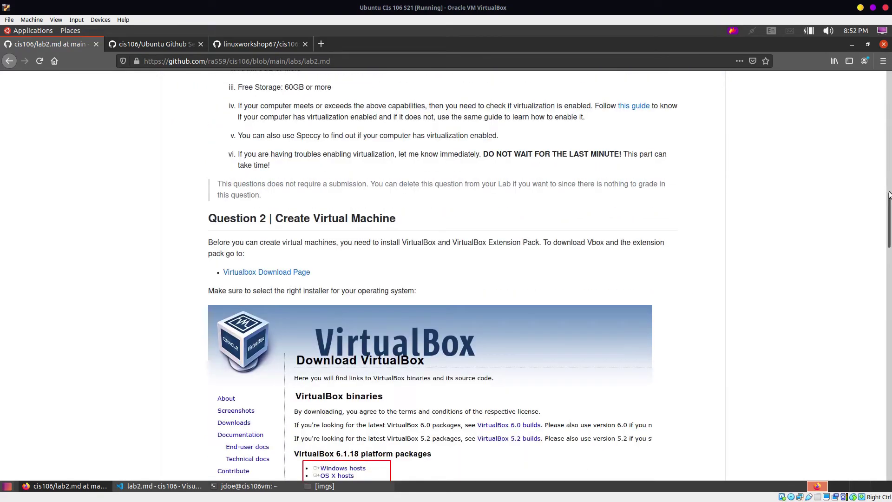
drag(887, 215, 865, 470)
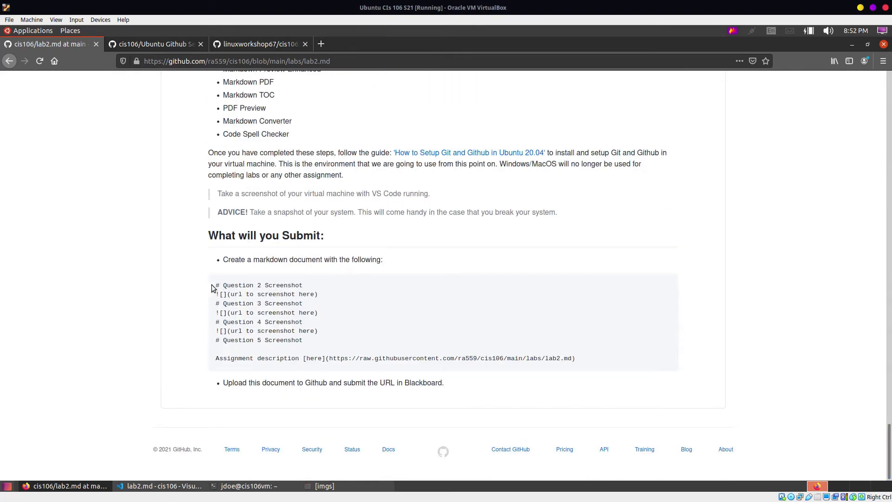
drag(215, 285, 547, 377)
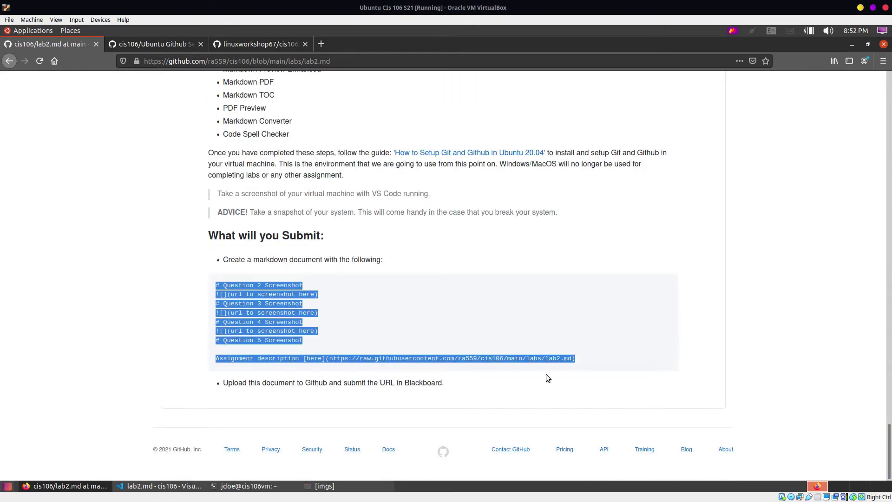
right_click(557, 365)
click(566, 369)
Step: Paste the Question 2–5 screenshot template into the empty lab2.md and save it
click(852, 44)
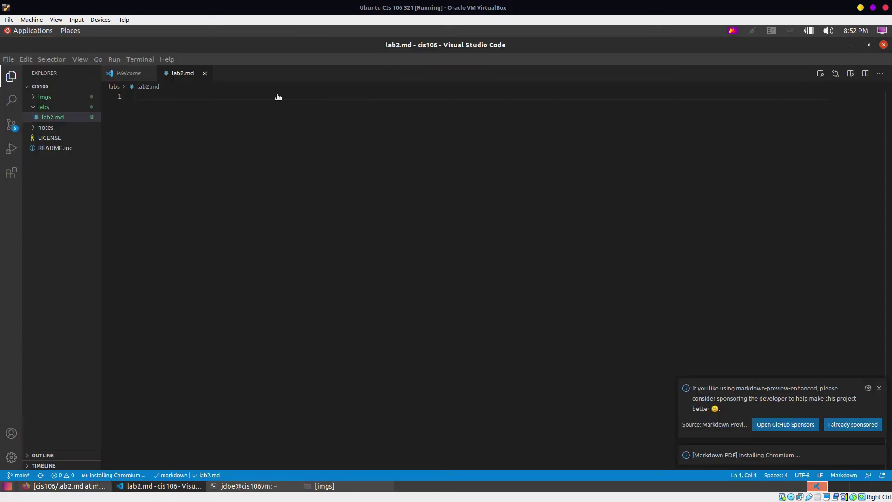
click(185, 117)
right_click(185, 118)
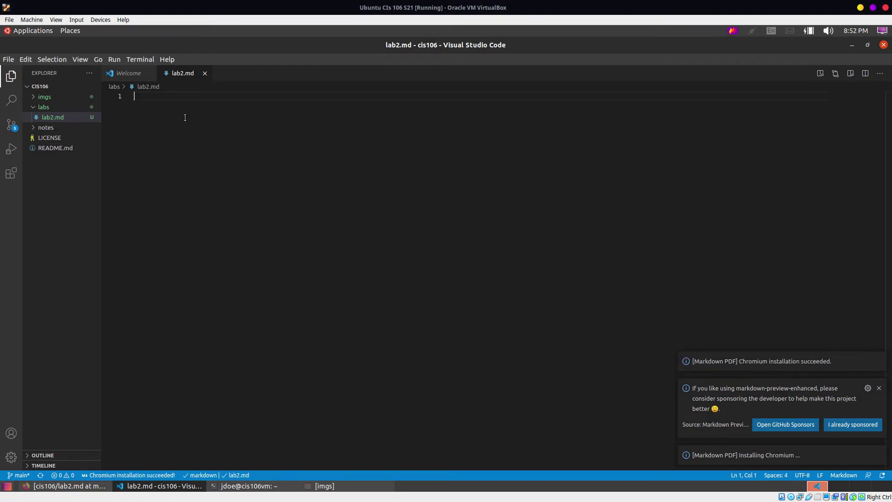
right_click(185, 118)
click(205, 175)
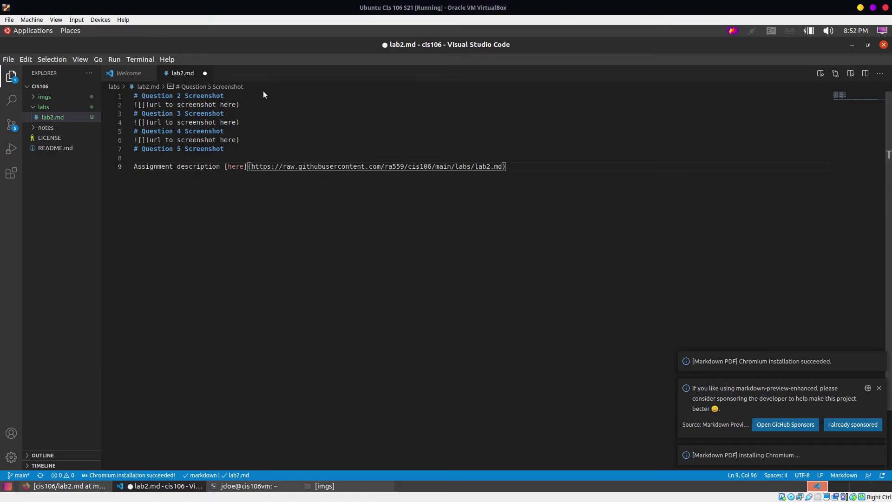
click(257, 114)
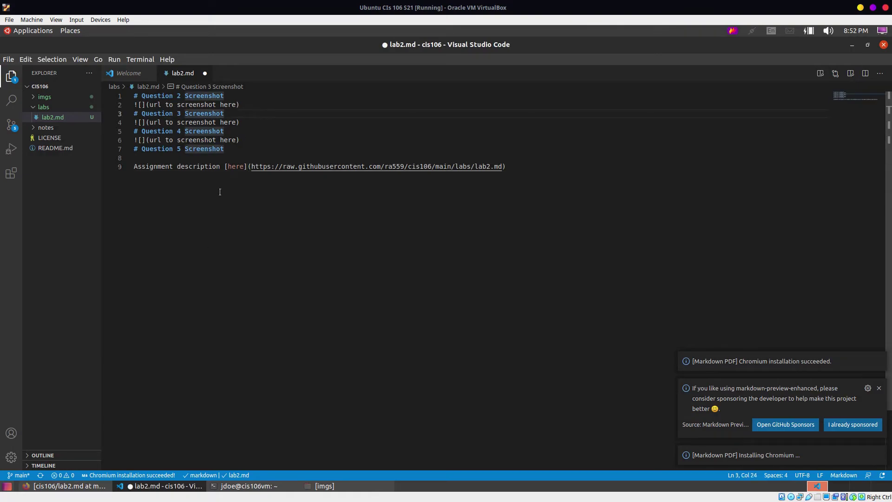
key(ctrl+s)
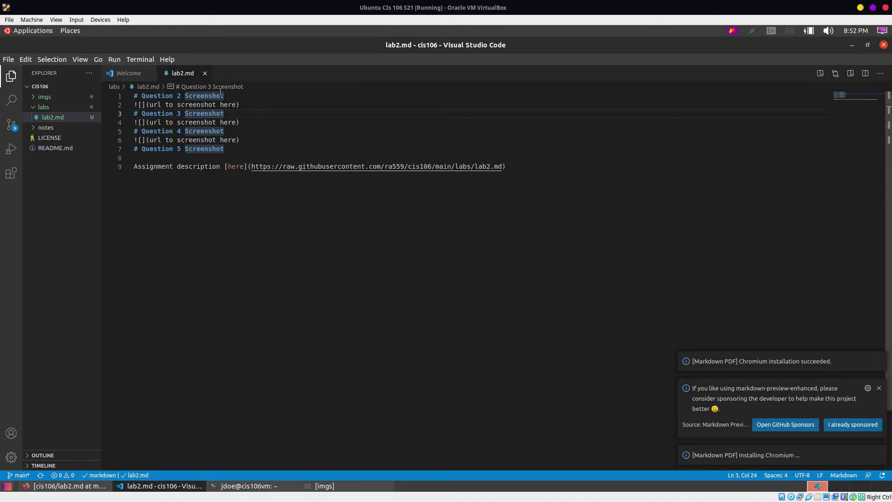
click(233, 105)
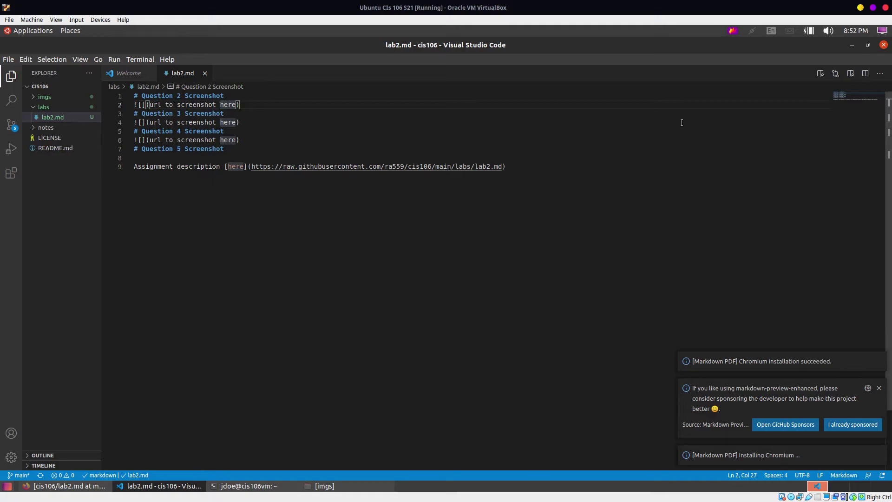
Step: Make line 2 an image link 'Question 2 answer' pointing to ../imgs/virtualbox.png
key(BackSpace)
key(BackSpace)
key(BackSpace)
key(BackSpace)
key(BackSpace)
key(BackSpace)
key(BackSpace)
key(BackSpace)
key(BackSpace)
key(BackSpace)
key(BackSpace)
key(BackSpace)
key(BackSpace)
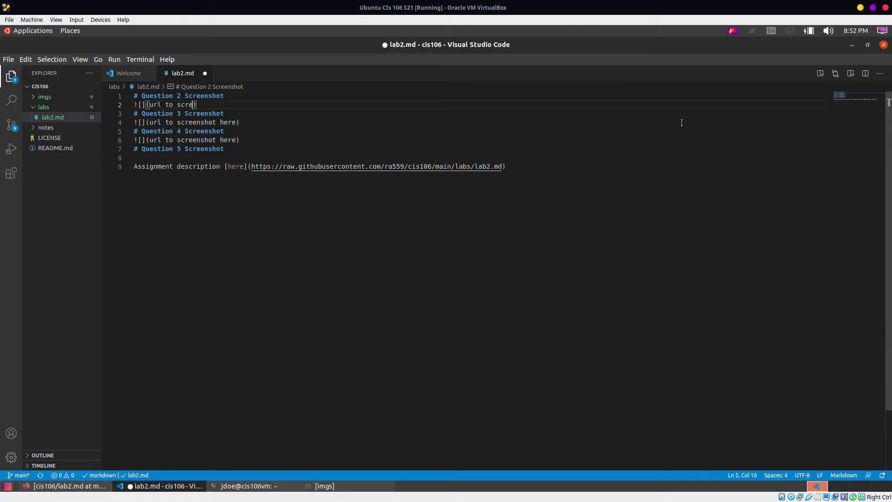
key(BackSpace)
key(BackSpace)
key(BackSpace)
key(BackSpace)
key(BackSpace)
key(BackSpace)
key(BackSpace)
key(BackSpace)
key(BackSpace)
text(Questi)
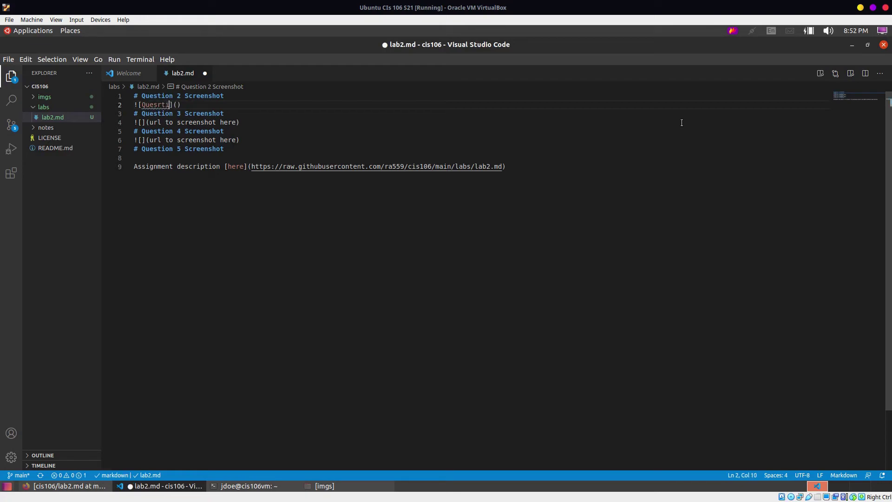
text(on 2 answer)
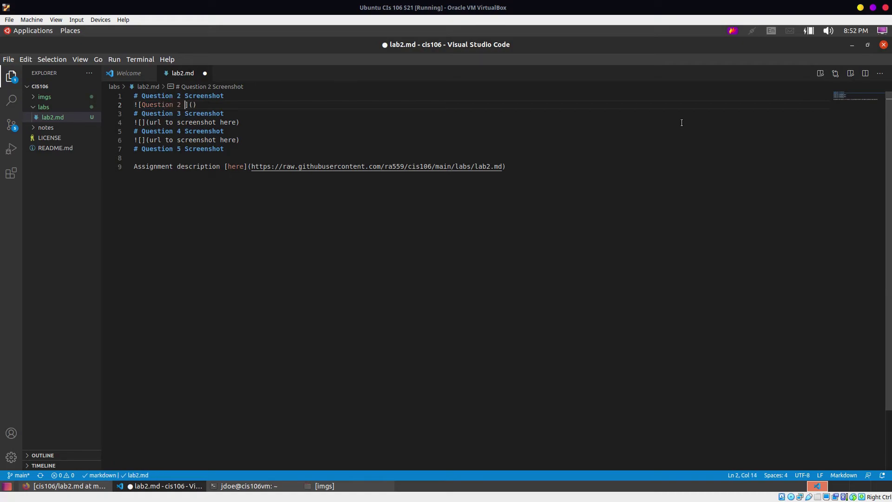
key(Right)
key(Right)
text(../)
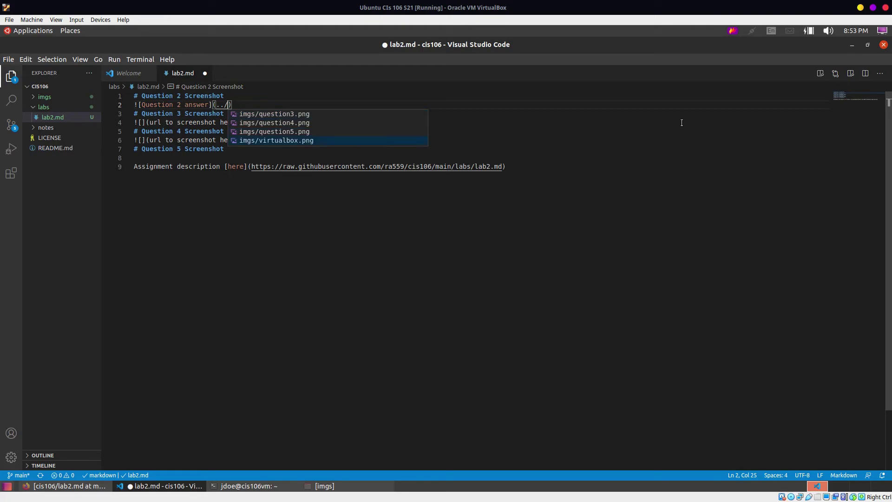
key(Return)
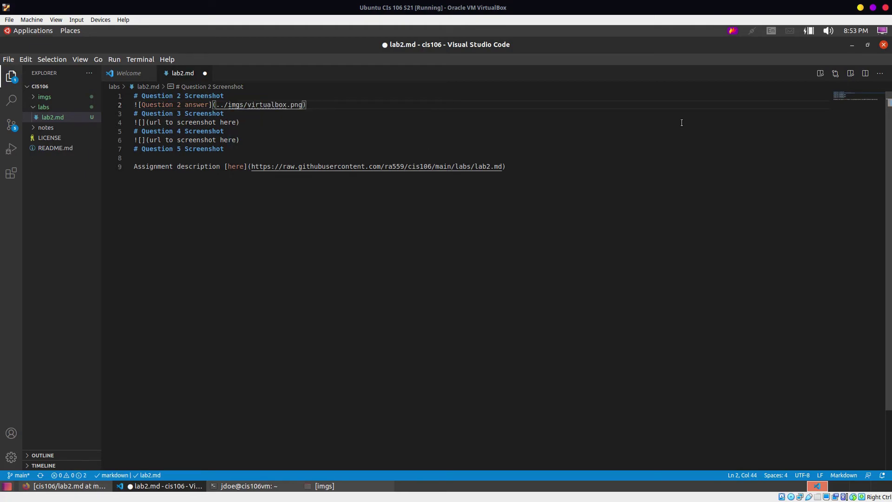
Step: Label line 4's image 'Question 3 Answer' and begin its path with ../
click(184, 119)
key(Left)
key(Left)
key(Left)
key(Left)
key(Left)
key(Left)
key(Left)
key(Left)
key(Left)
key(Left)
text(Question )
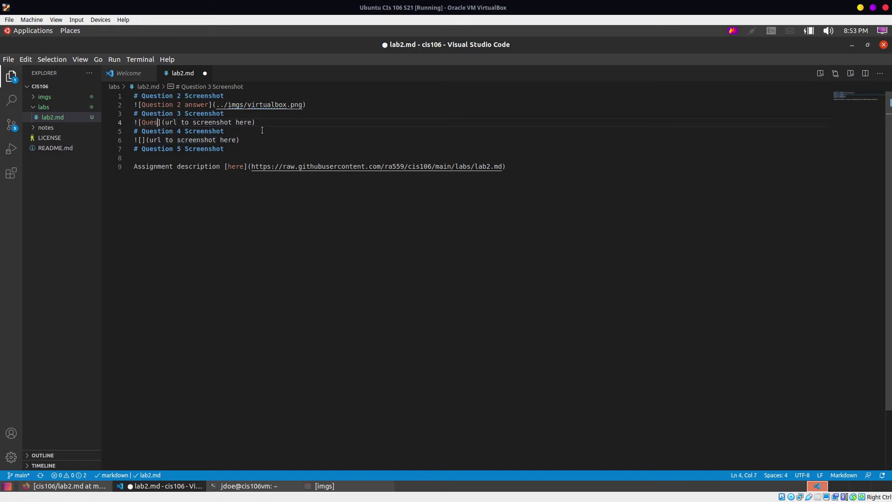
text(3 A)
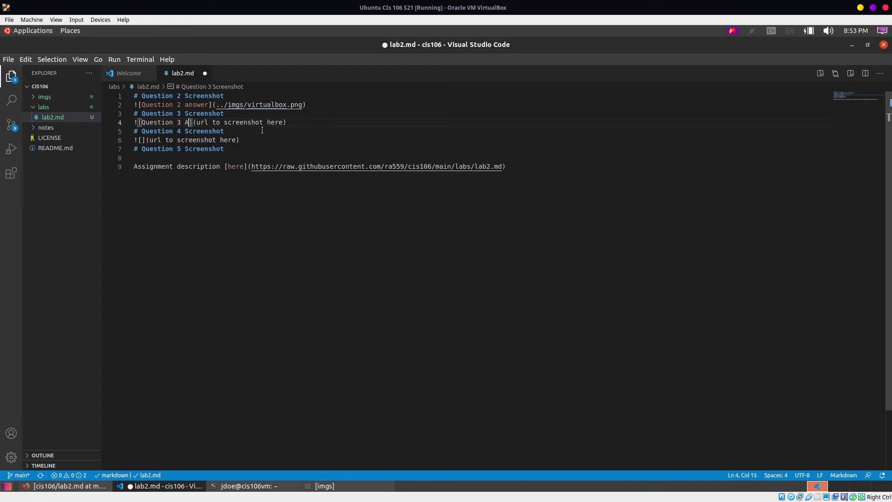
text(nswer)
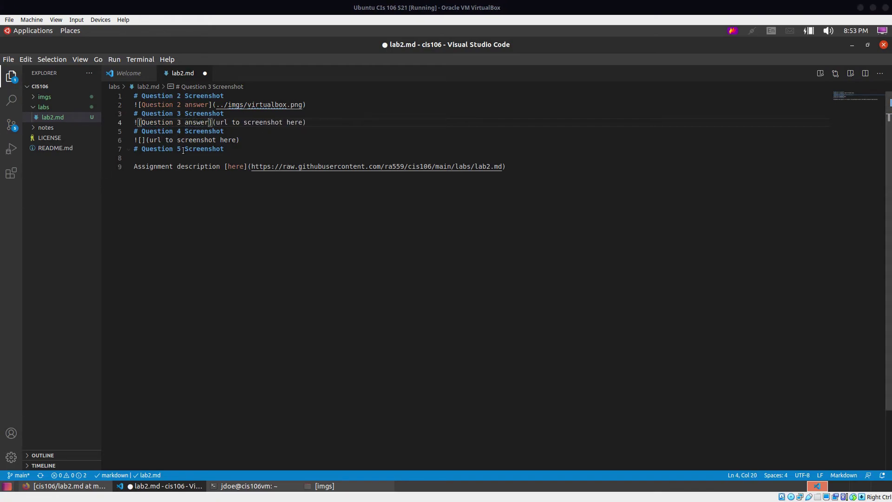
key(Right)
key(Right)
key(Right)
key(Right)
key(Right)
key(Right)
key(Right)
key(Right)
key(Right)
key(Right)
key(Right)
key(Right)
key(Right)
key(Right)
key(Right)
key(Right)
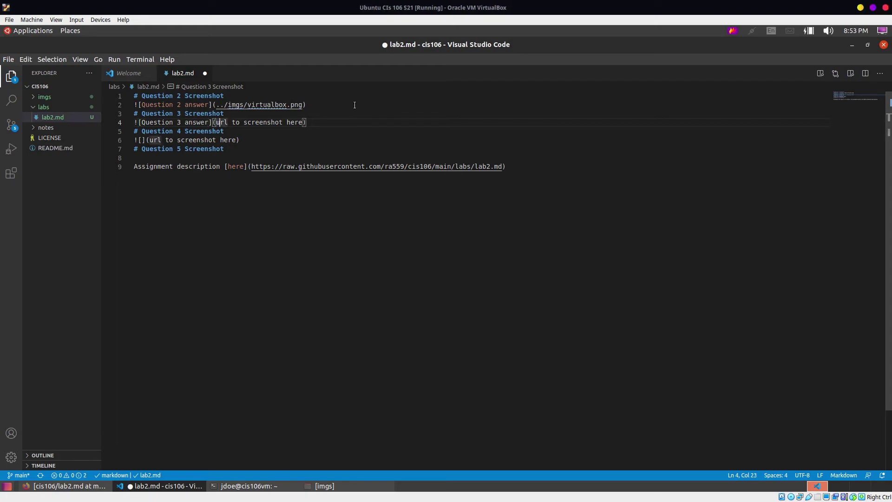
key(Right)
key(Right)
key(Right)
key(Right)
key(Right)
key(Right)
key(Right)
key(Right)
key(BackSpace)
key(BackSpace)
key(BackSpace)
key(BackSpace)
key(BackSpace)
key(BackSpace)
key(BackSpace)
key(BackSpace)
key(BackSpace)
key(BackSpace)
key(BackSpace)
key(BackSpace)
key(BackSpace)
key(BackSpace)
key(BackSpace)
key(BackSpace)
key(BackSpace)
key(BackSpace)
key(BackSpace)
key(BackSpace)
key(BackSpace)
key(BackSpace)
text(../)
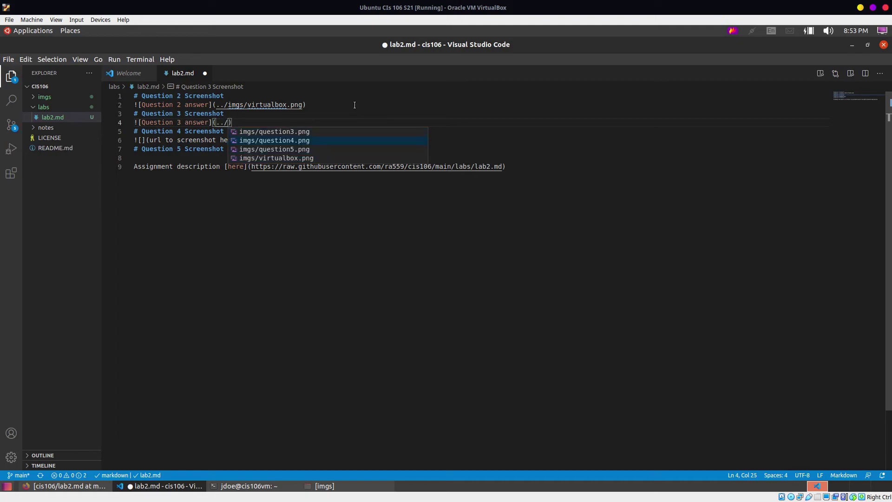
Step: Complete Question 3's path to question3.png and link Question 4 to question4.png as 'Question 4 answer'
key(Return)
key(Down)
key(Down)
key(Delete)
key(Delete)
key(Delete)
key(BackSpace)
key(BackSpace)
key(BackSpace)
key(BackSpace)
key(BackSpace)
key(BackSpace)
key(BackSpace)
key(BackSpace)
key(BackSpace)
key(BackSpace)
key(BackSpace)
key(BackSpace)
key(BackSpace)
key(BackSpace)
key(BackSpace)
key(BackSpace)
key(BackSpace)
key(BackSpace)
key(BackSpace)
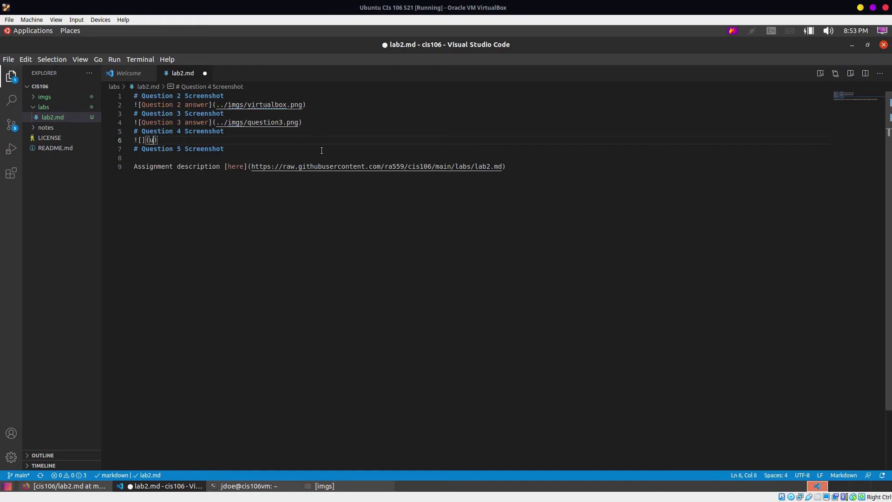
text(../i)
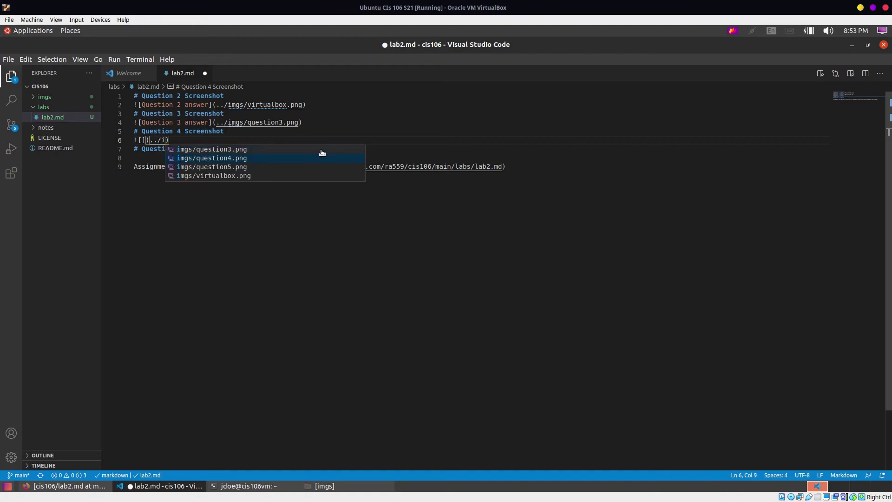
key(Return)
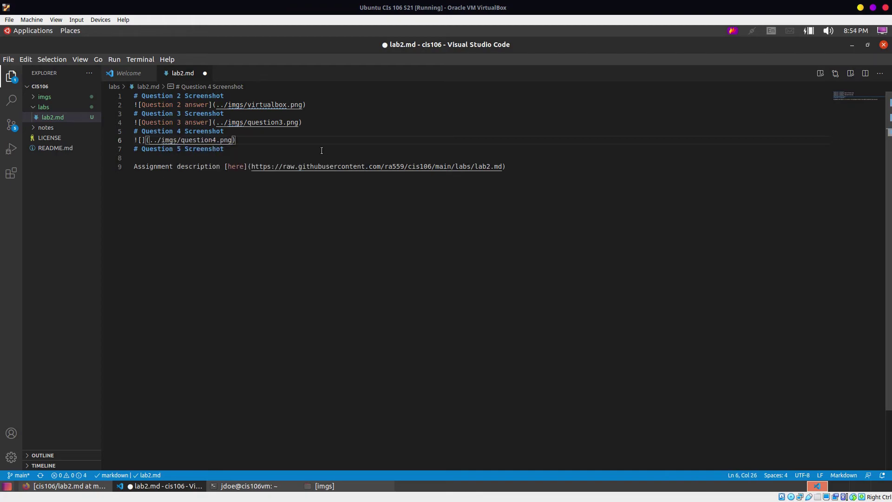
click(141, 134)
click(142, 136)
text(Question )
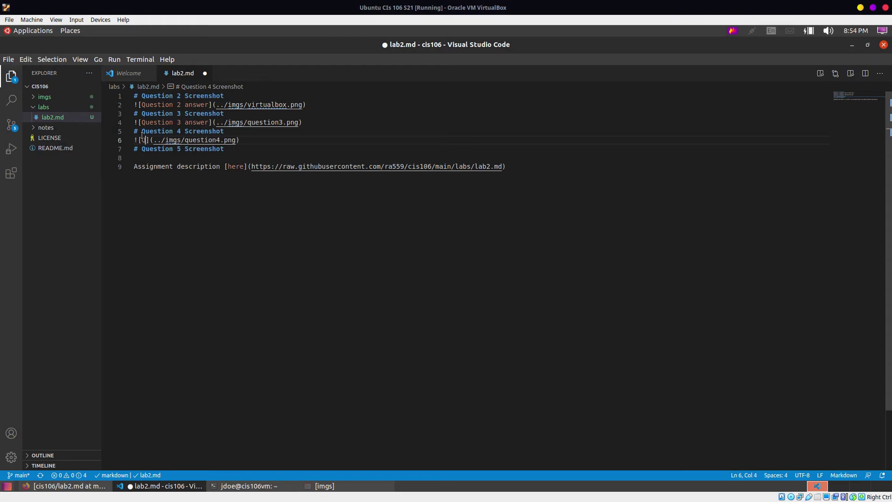
text(4 answ)
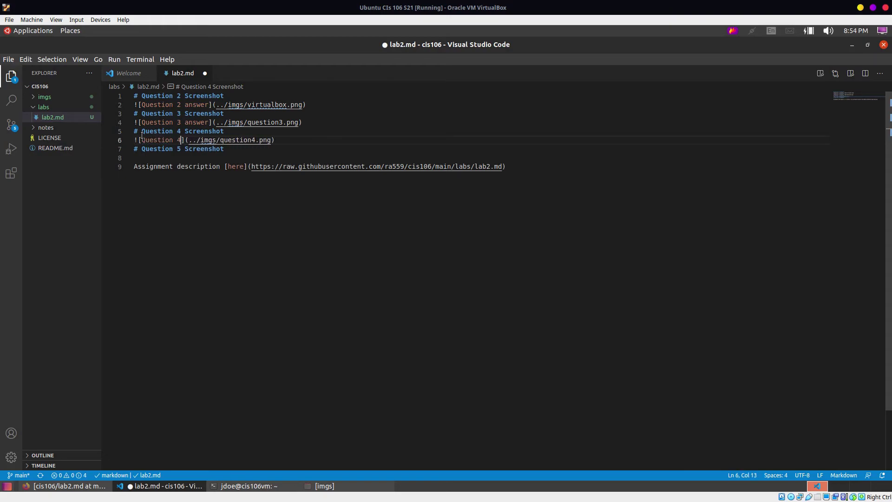
text(er)
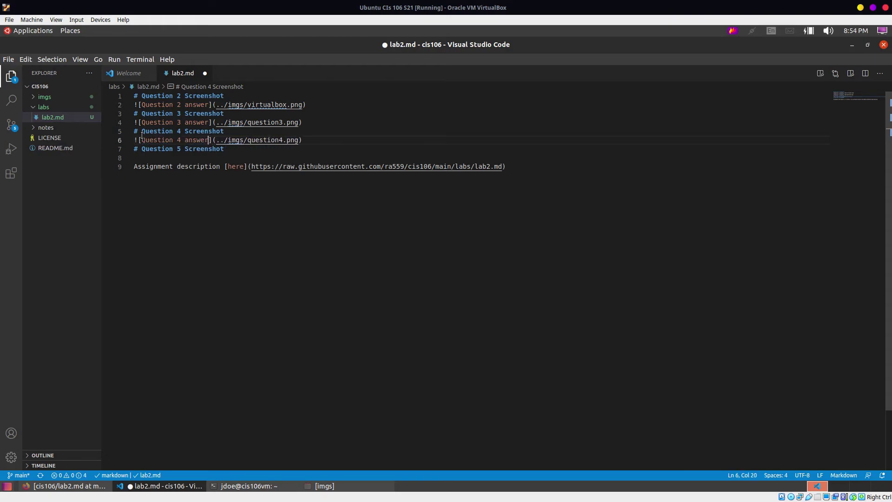
Step: Duplicate the Question 4 image line onto a new line under the Question 5 heading
click(345, 136)
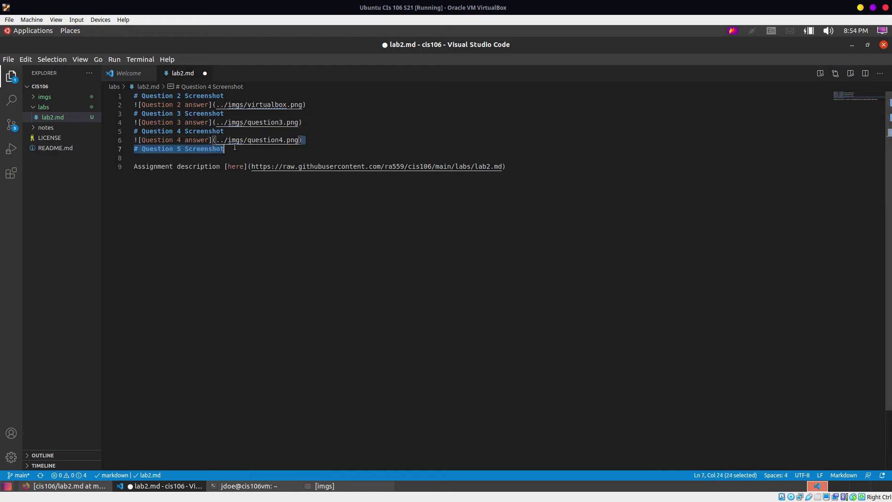
key(shift+Home)
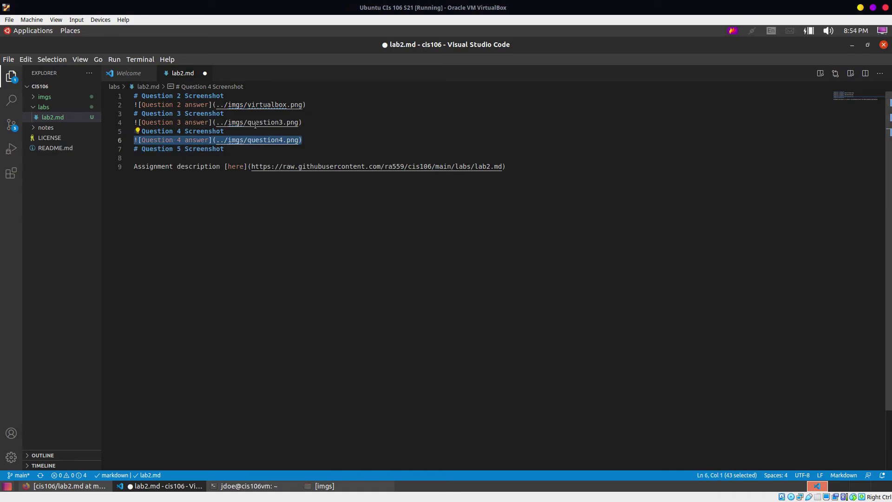
key(ctrl+c)
click(242, 146)
key(Return)
key(ctrl+v)
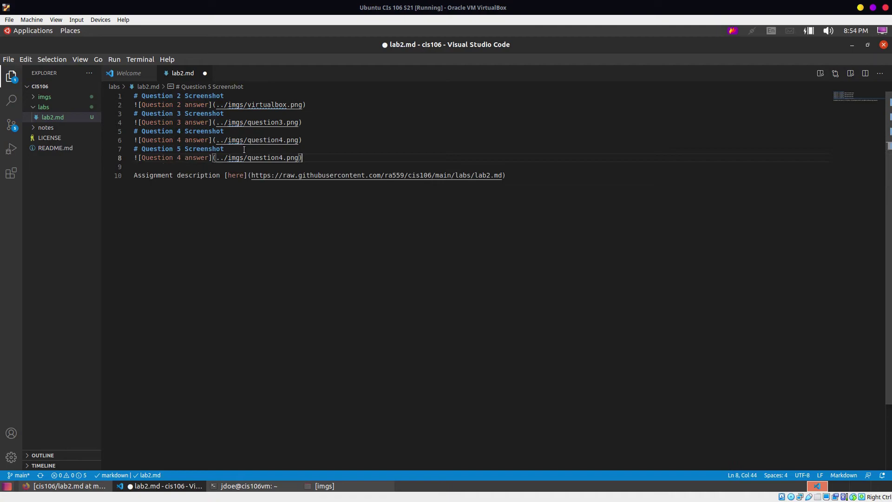
Step: Change the duplicated line to 'Question 5 answer' with question5.png, then save lab2.md
click(184, 160)
key(Left)
key(BackSpace)
text(5)
click(283, 158)
key(BackSpace)
text(5)
key(ctrl+s)
key(Right)
key(Right)
key(Right)
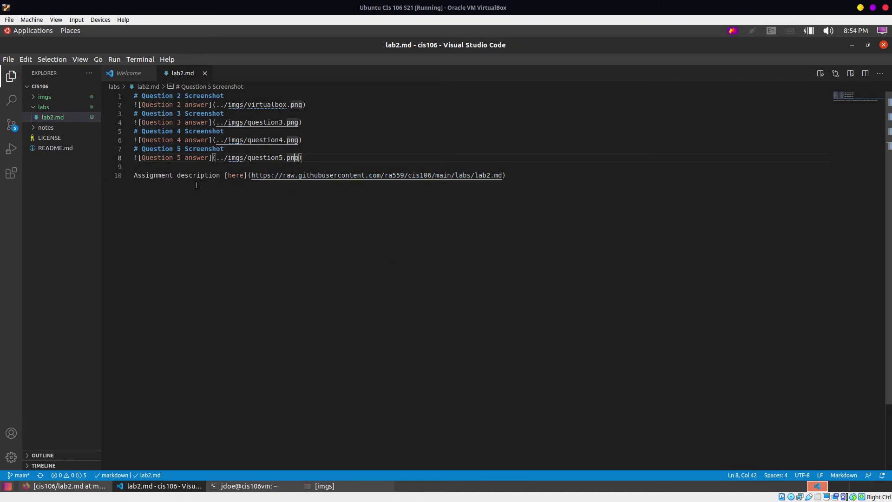
Step: Insert blank lines between each Screenshot heading and image link, then save lab2.md
click(139, 153)
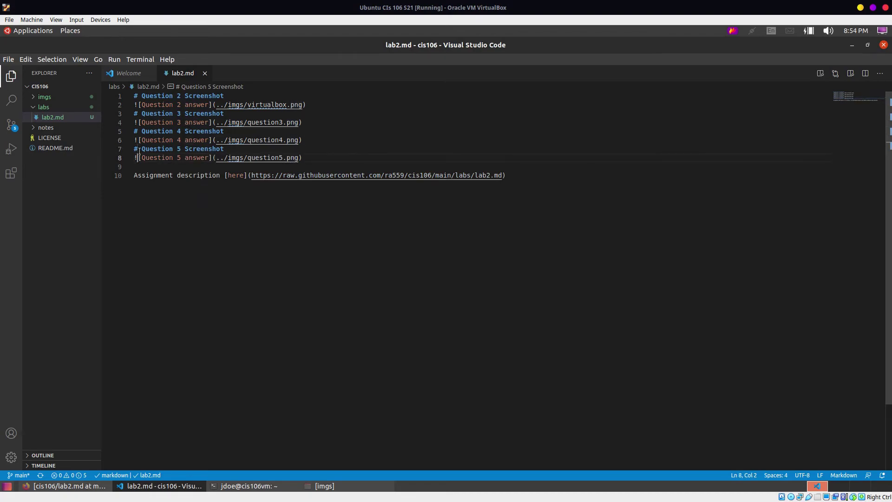
key(Return)
key(Up)
key(Up)
key(Up)
key(Return)
key(Up)
key(Up)
key(Up)
key(Return)
key(Up)
key(Up)
key(Up)
key(Return)
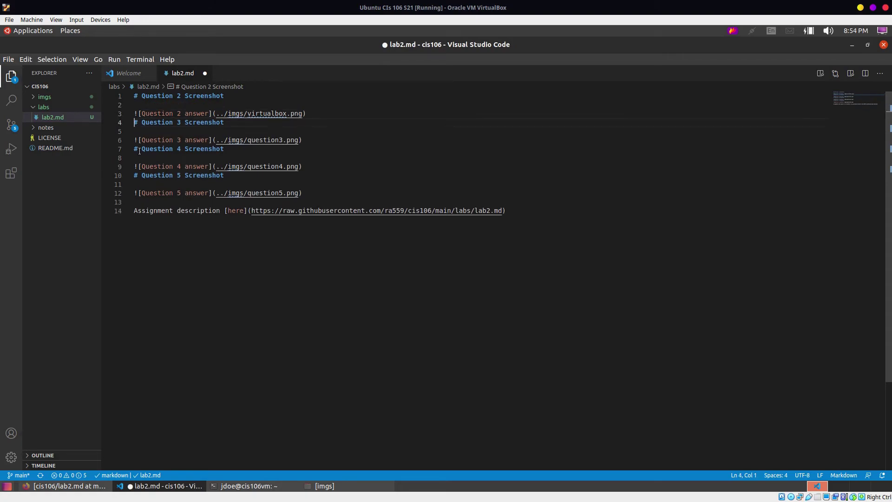
key(Down)
key(Return)
click(140, 151)
key(Left)
key(Return)
key(Down)
key(Down)
key(Down)
key(Return)
key(Up)
key(Up)
key(Up)
key(Left)
key(ctrl+s)
Step: Review lab2.md in Markdown Preview Enhanced beside the editor, then close the preview
right_click(406, 170)
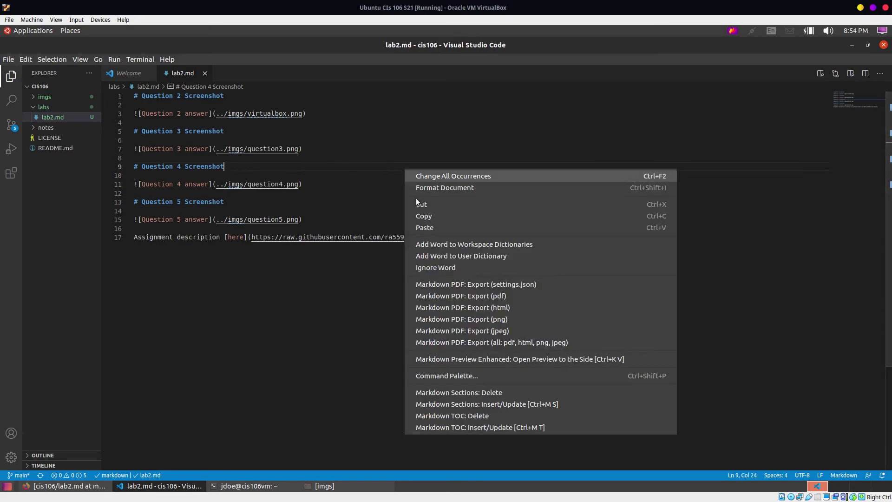
click(517, 358)
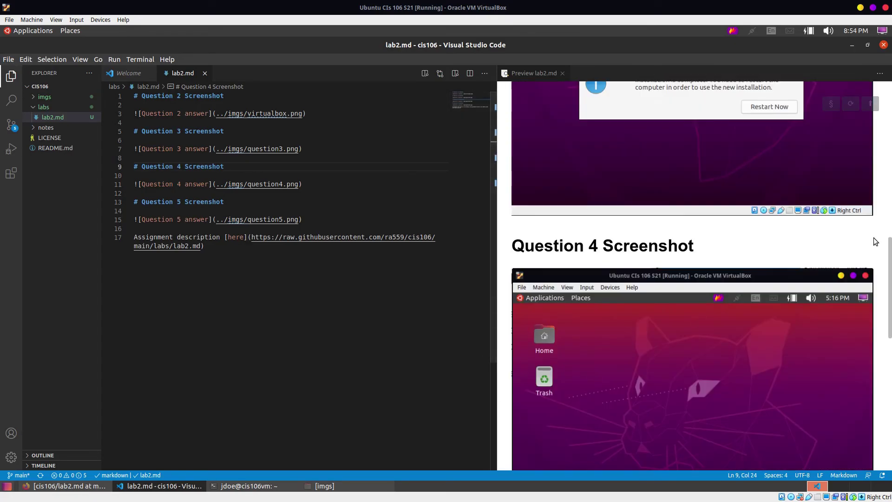
scroll(643, 393, down, 8)
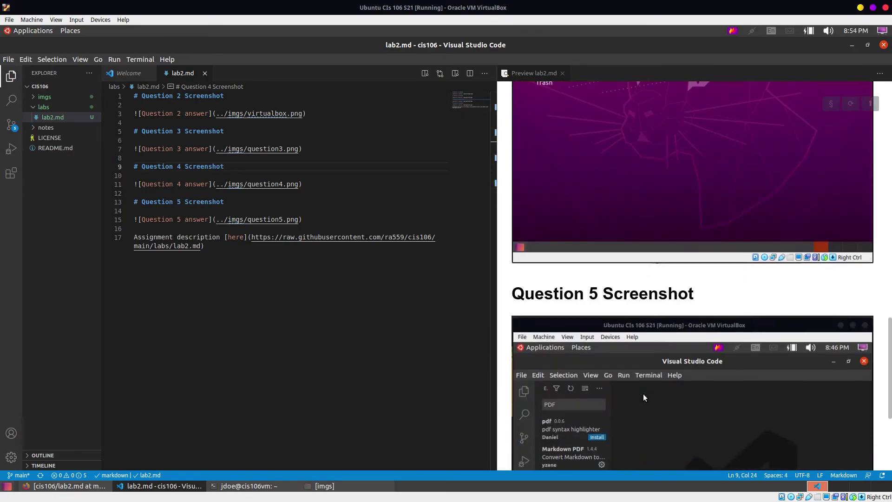
scroll(643, 393, down, 1)
scroll(643, 394, up, 8)
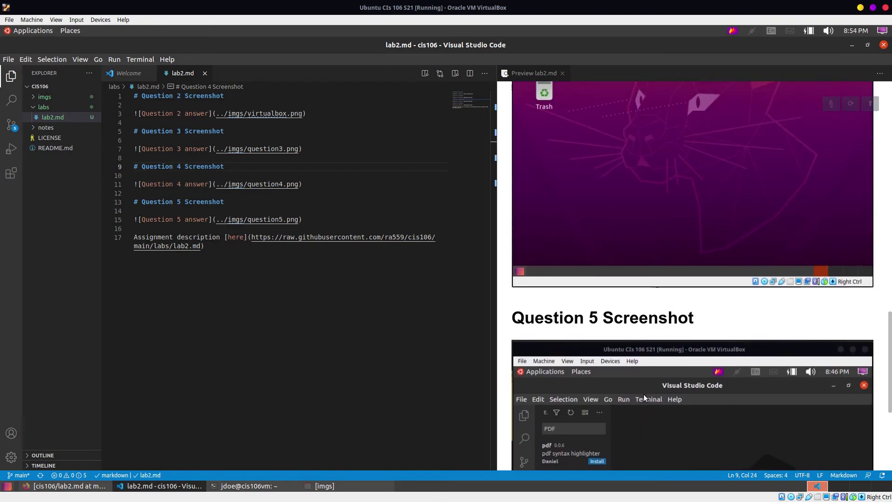
scroll(643, 395, up, 15)
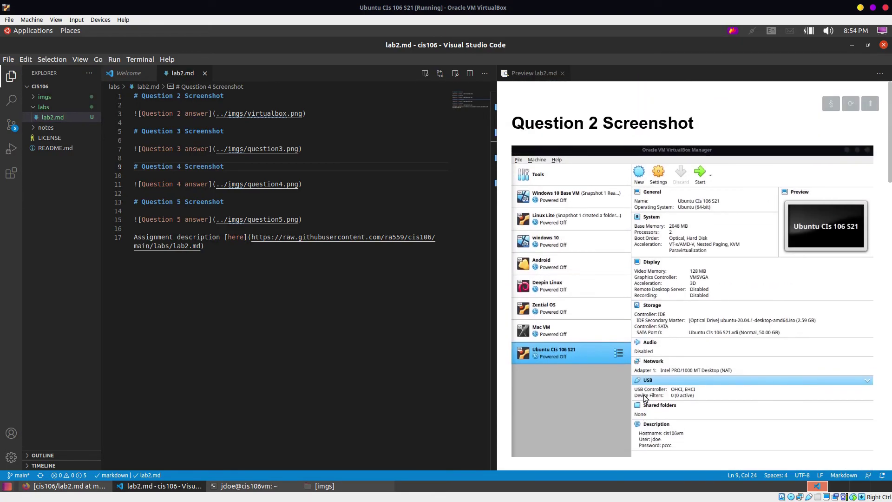
click(562, 72)
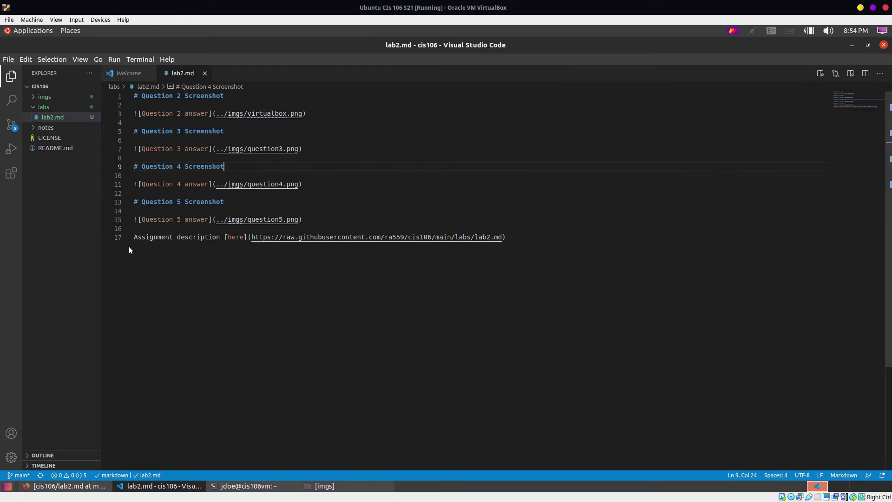
Step: Stage all lab files with git add . in a new terminal
click(305, 308)
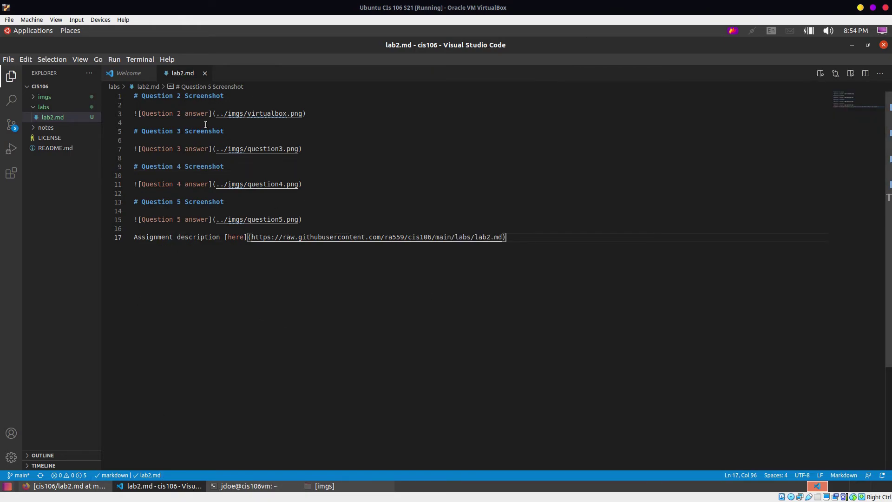
click(140, 59)
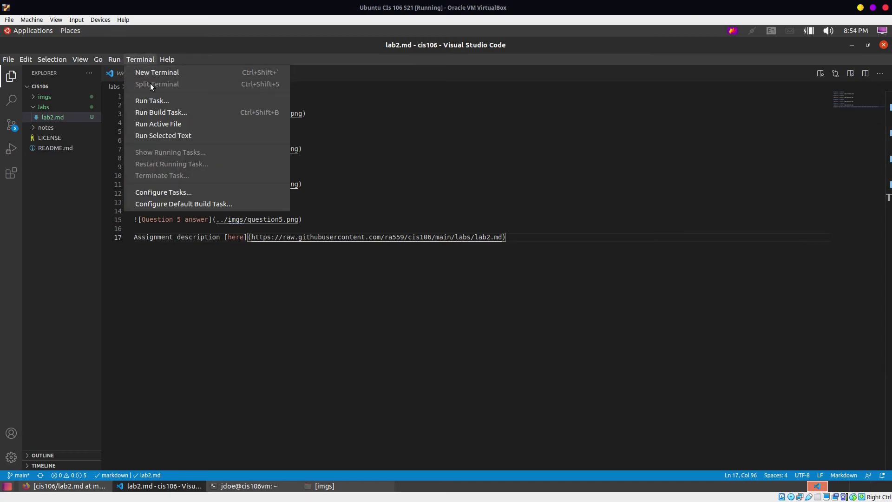
click(149, 77)
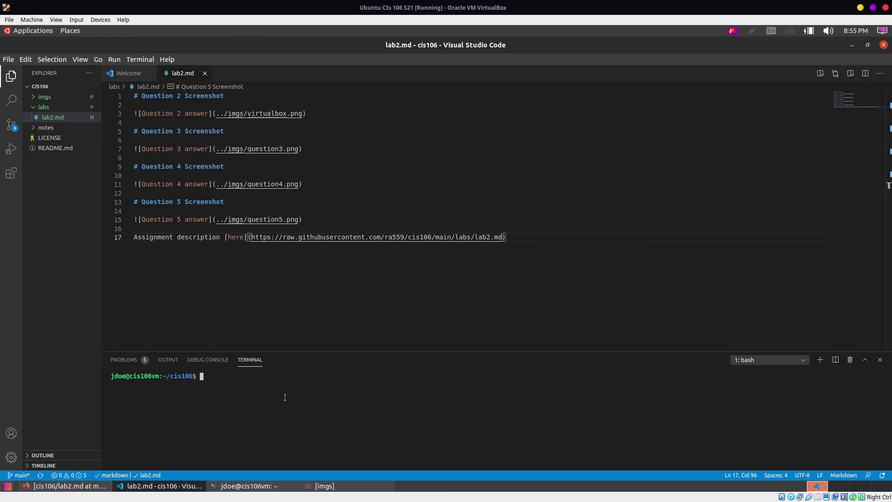
text(git add .)
key(Return)
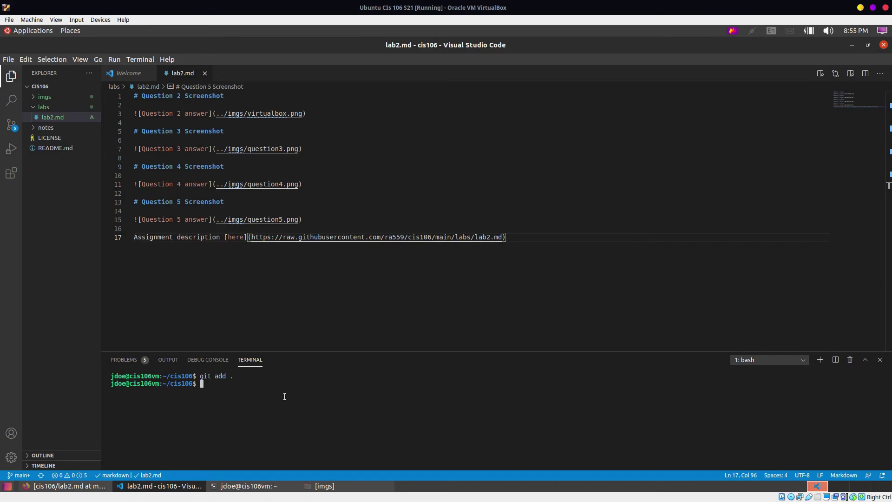
Step: Commit with message "Task: Finished lab2", run git push, and allow the GitHub sign-in
text(git commit -m "Task: Finished lab2")
key(Return)
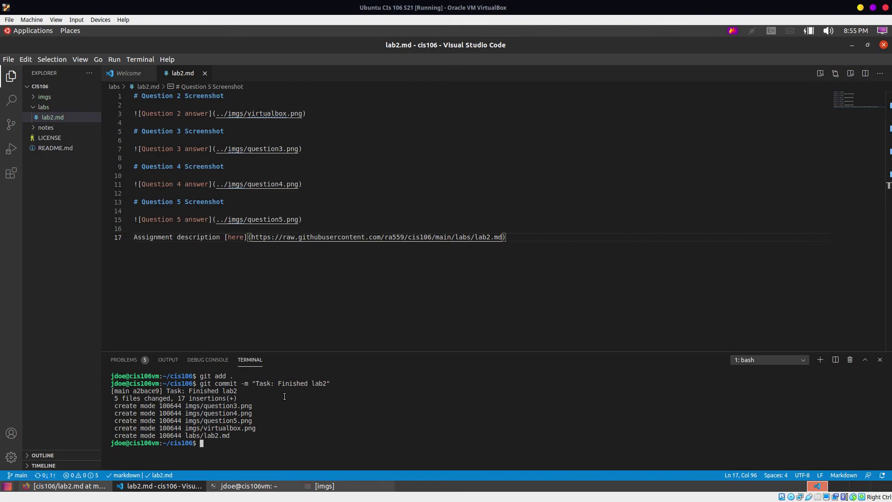
text(git push)
key(Return)
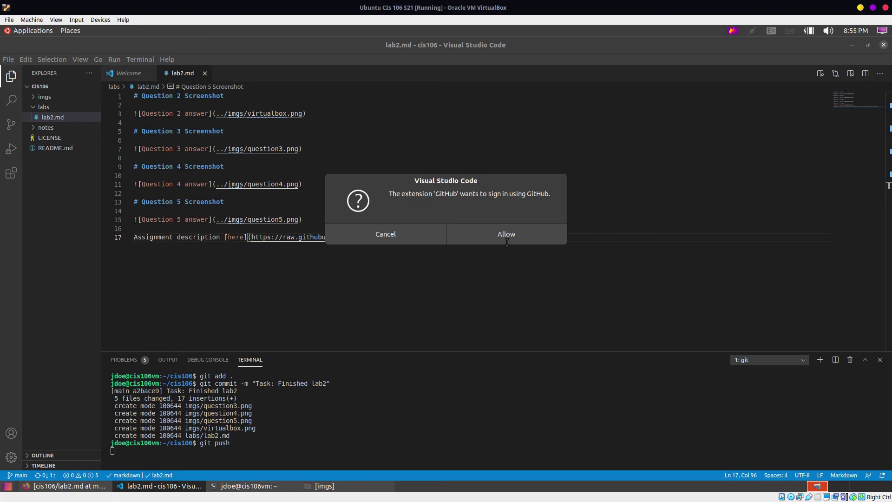
click(466, 229)
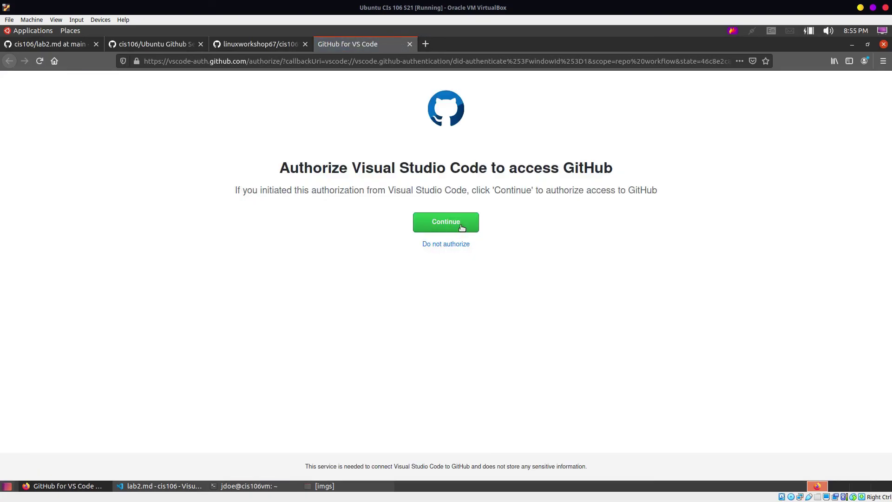
Step: Authorize Visual Studio Code on GitHub and open the returned vscode link so the push completes
click(462, 226)
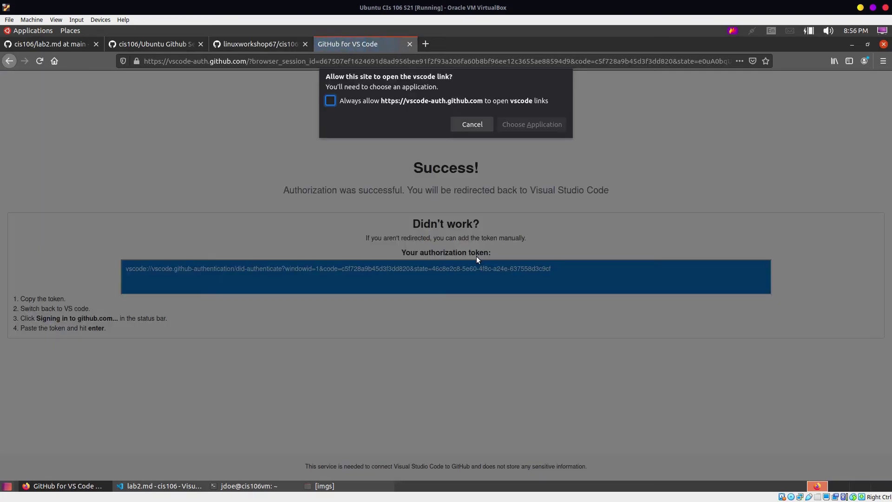
click(524, 126)
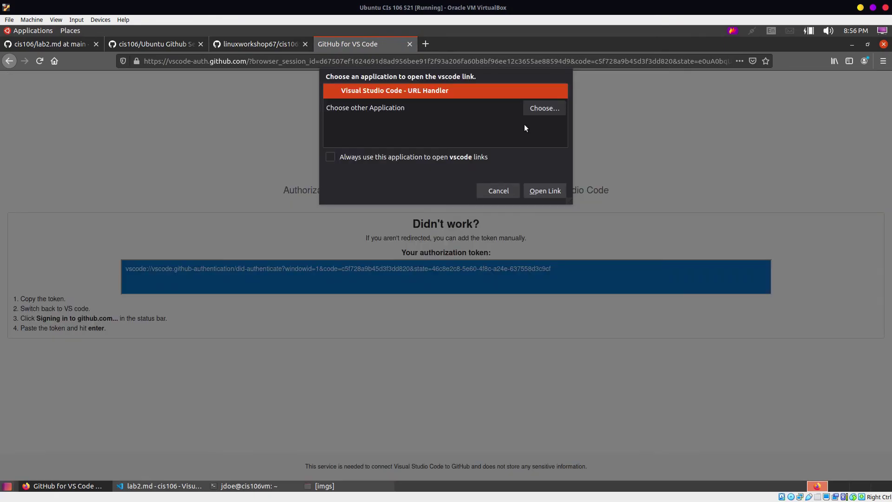
click(556, 194)
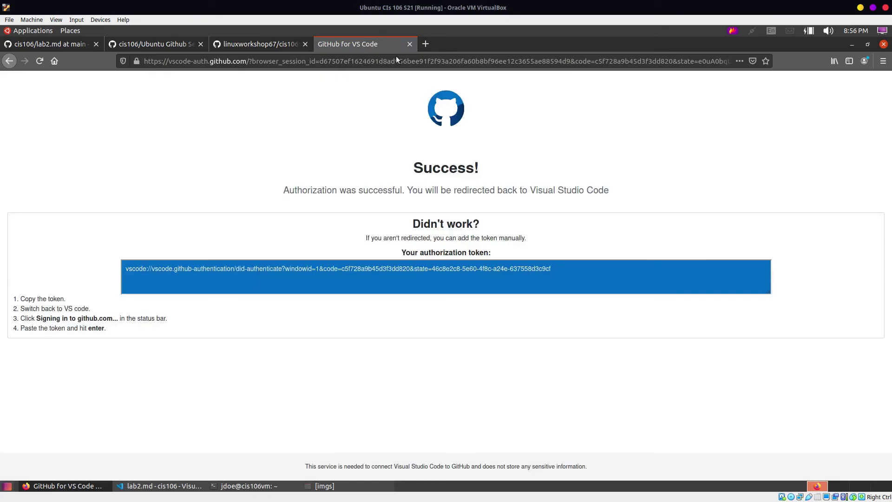
click(25, 486)
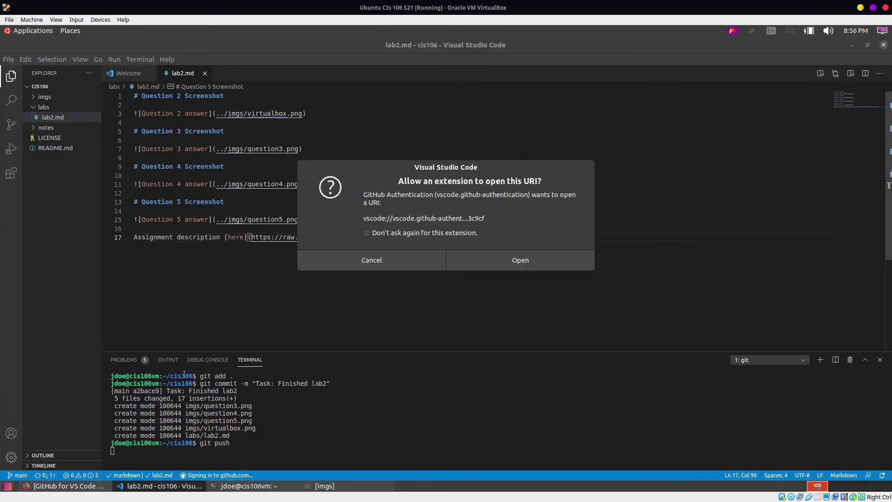
click(519, 260)
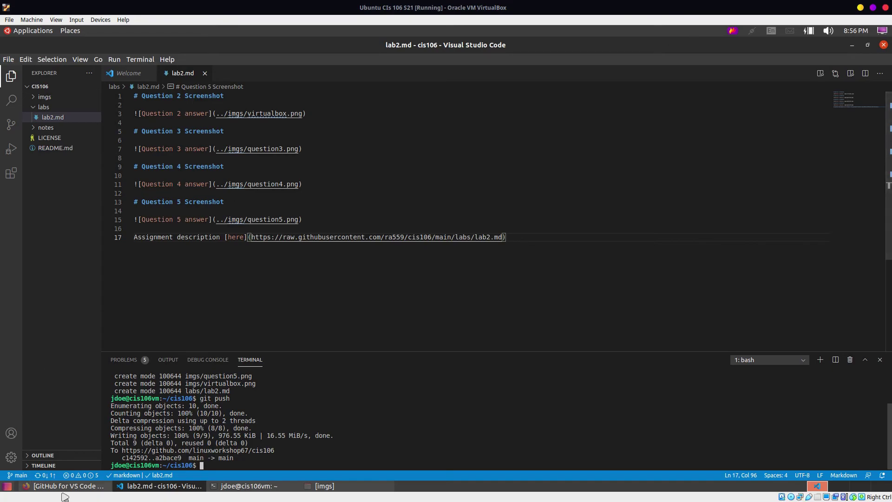
click(65, 487)
Step: Close the finished authorization page and return to the cis106 repository on GitHub
click(410, 45)
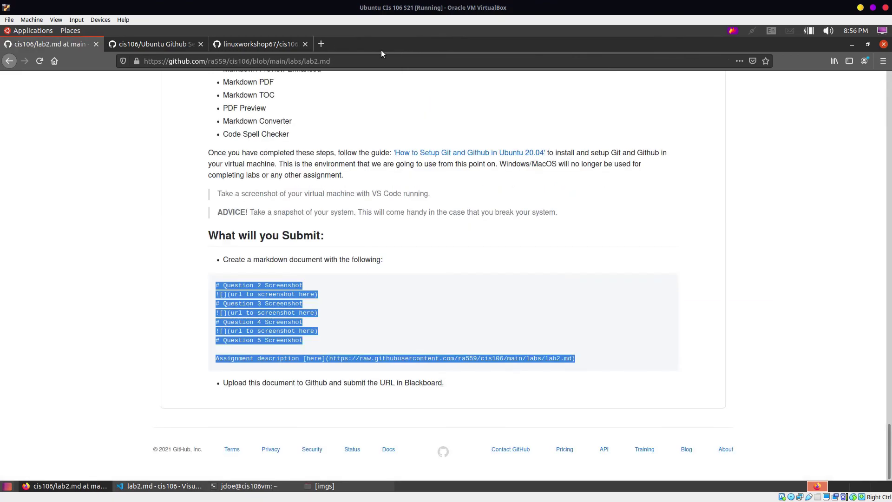
click(173, 42)
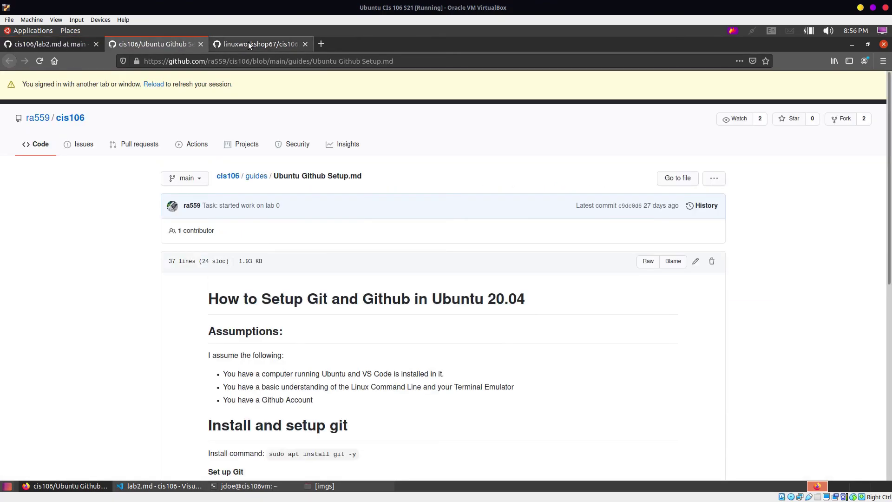
click(248, 43)
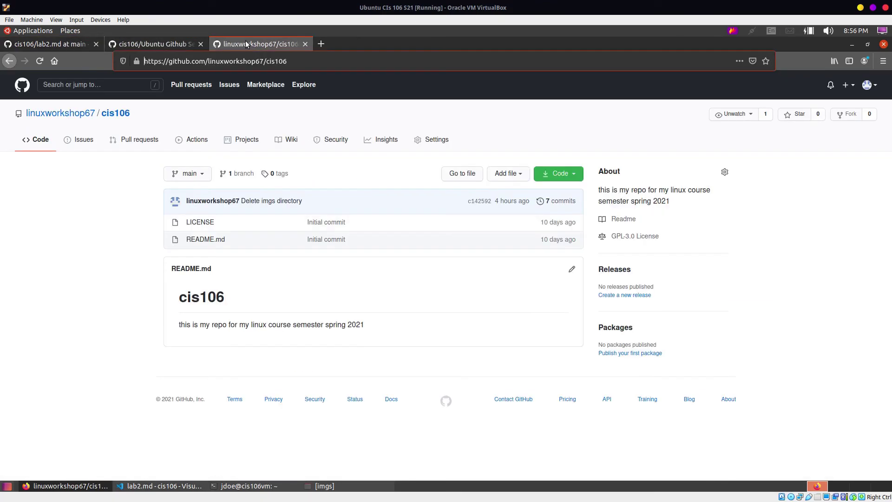
click(40, 61)
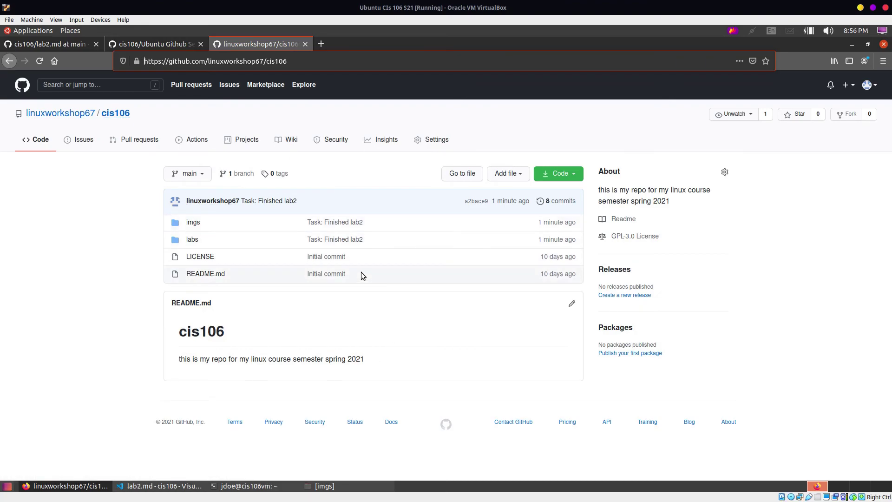
Step: Open labs/lab2.md and scroll through its rendered Question screenshots
click(191, 241)
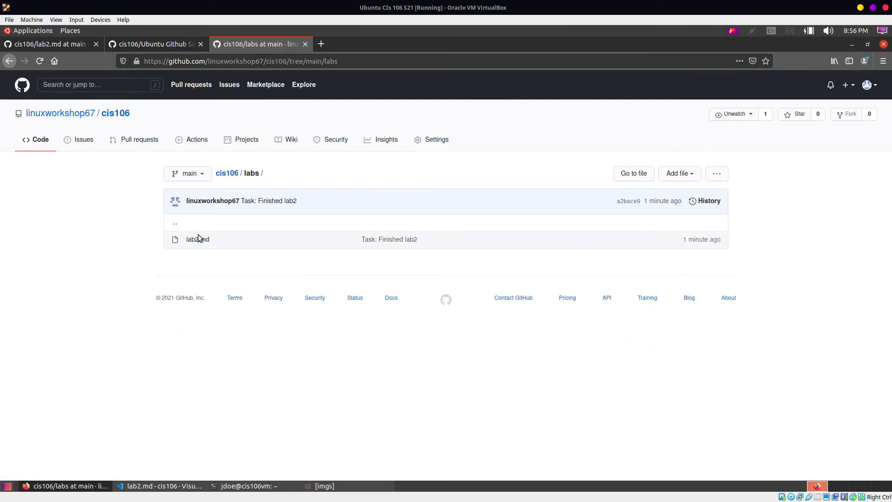
click(203, 239)
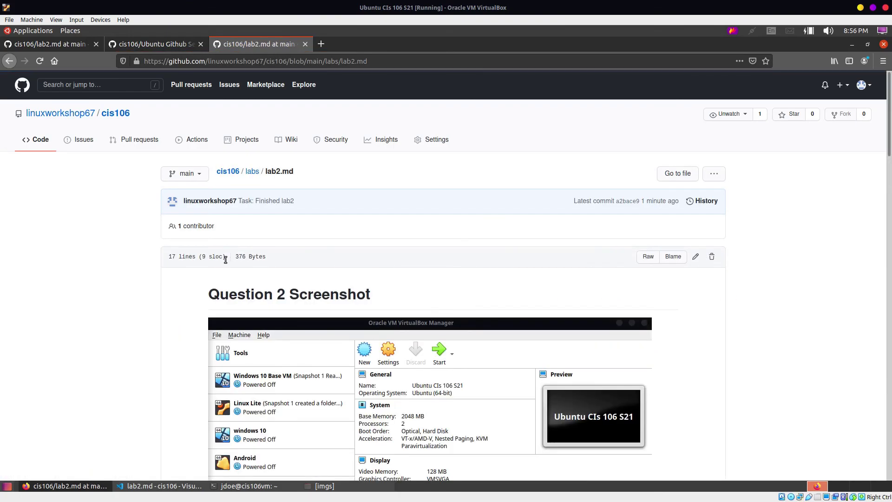
scroll(319, 285, down, 8)
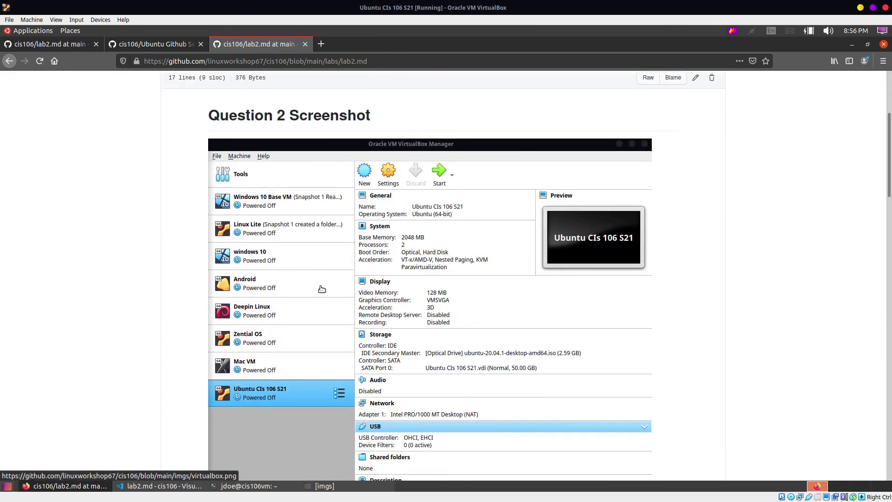
scroll(311, 284, down, 20)
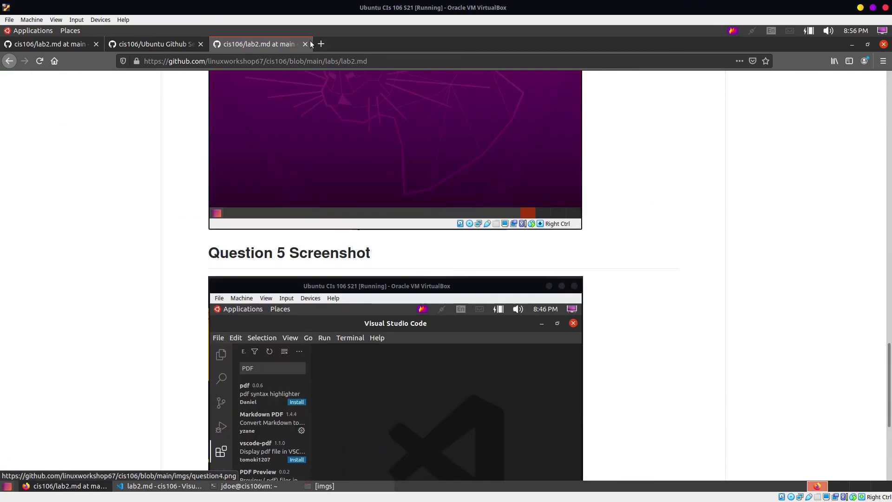
Step: In a new tab, search Google for 'blackboard' then 'pccc' and go to MY PCCC
click(322, 46)
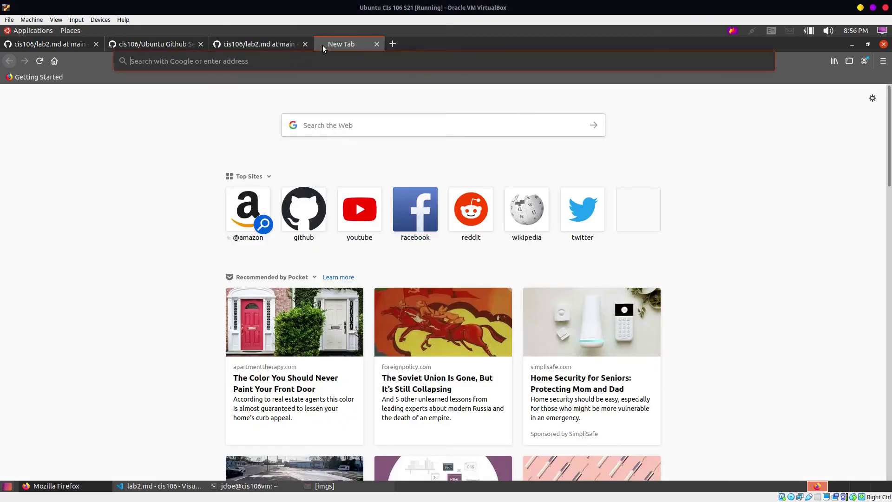
text(blackboard)
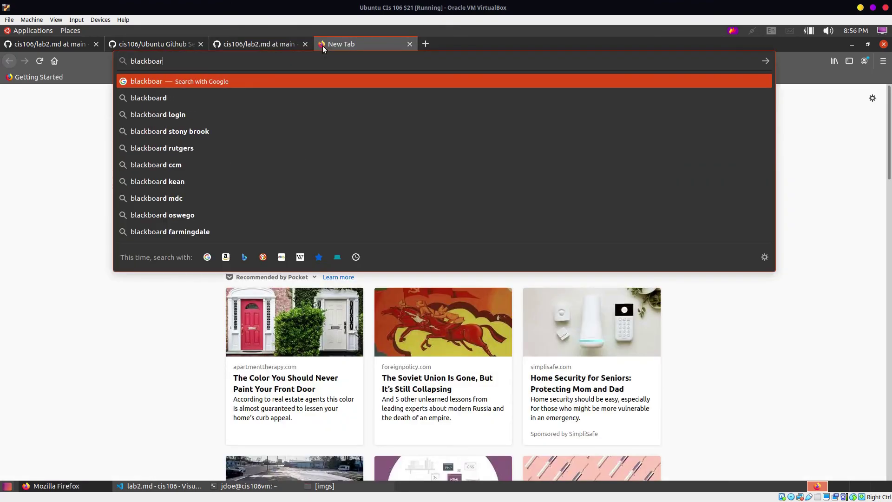
key(Return)
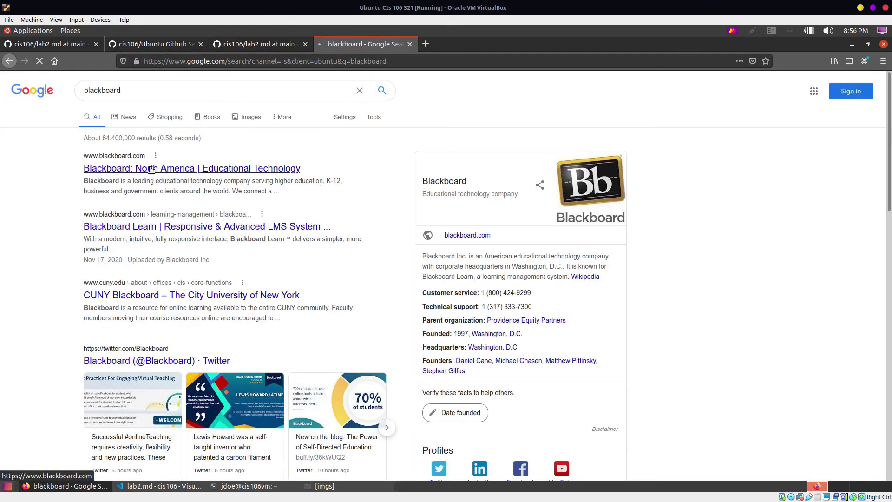
click(179, 85)
text(pccc)
key(Return)
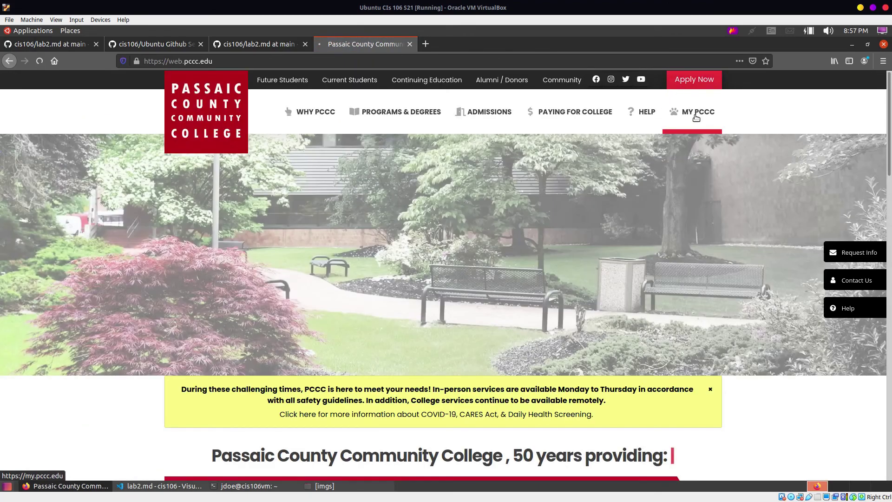
click(696, 117)
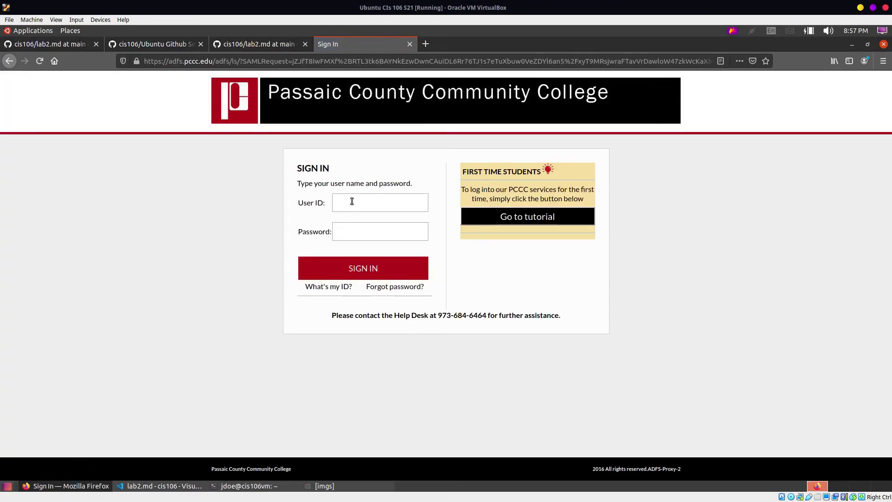
Step: Sign in to myPCCC with the college user ID and password, then launch Blackboard
click(351, 201)
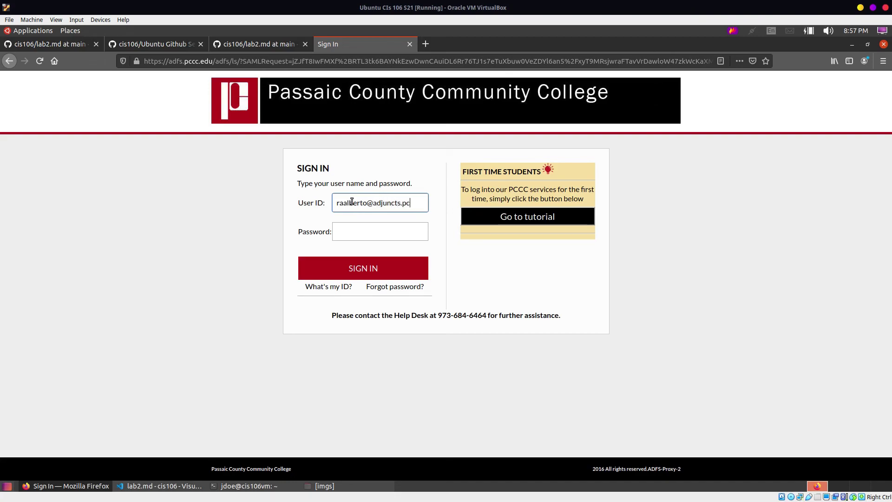
key(Tab)
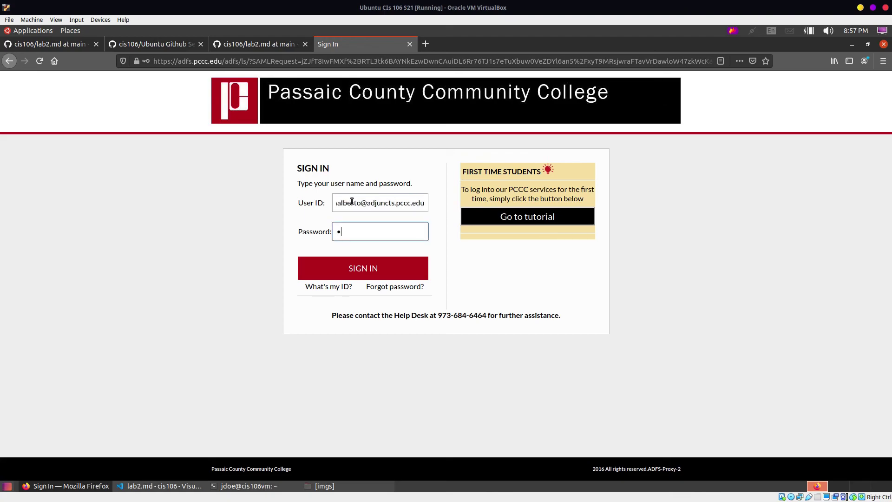
text(*********)
key(Return)
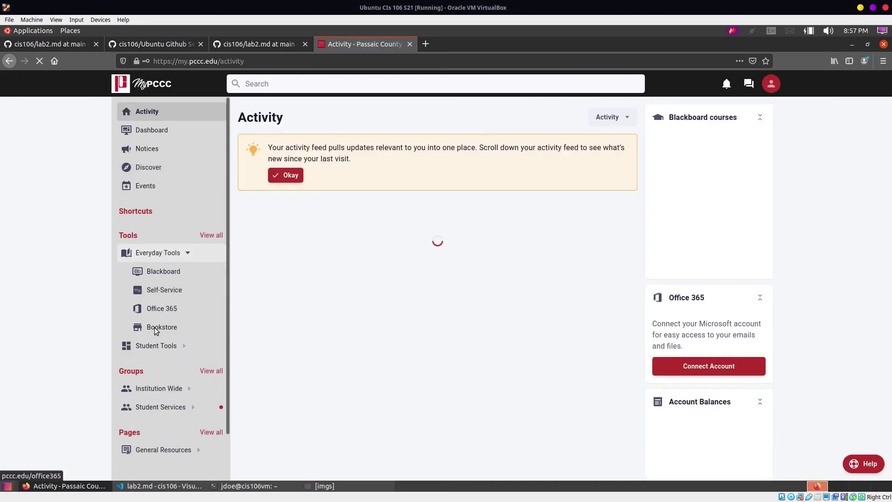
click(157, 272)
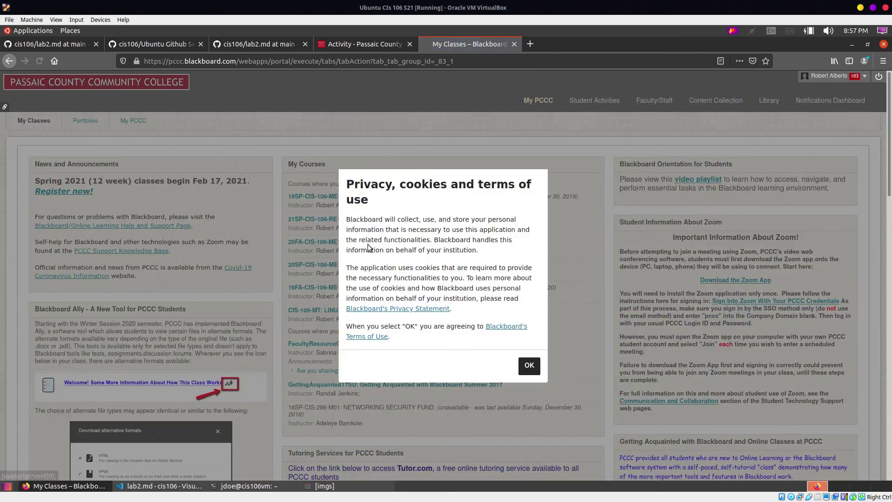
Step: Accept the privacy notice and open the LINUX FUNDAMENTALS course's Lab 2 submission page
click(529, 367)
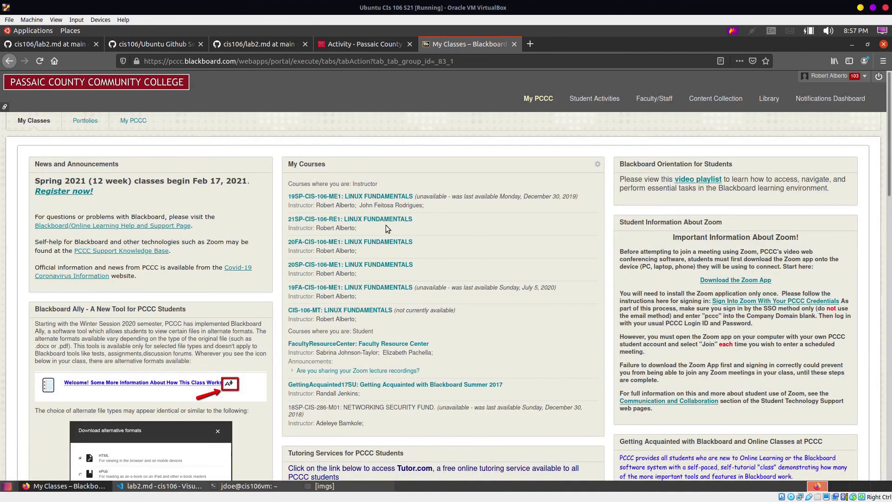
click(361, 219)
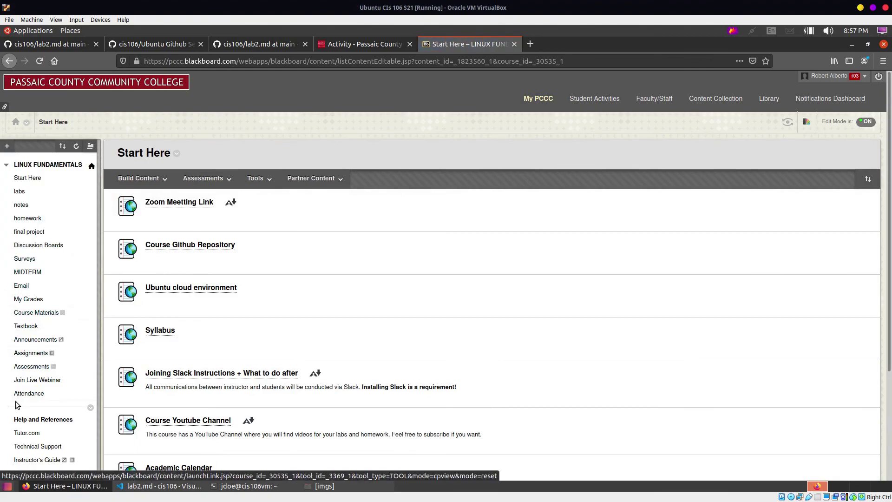
scroll(18, 403, down, 3)
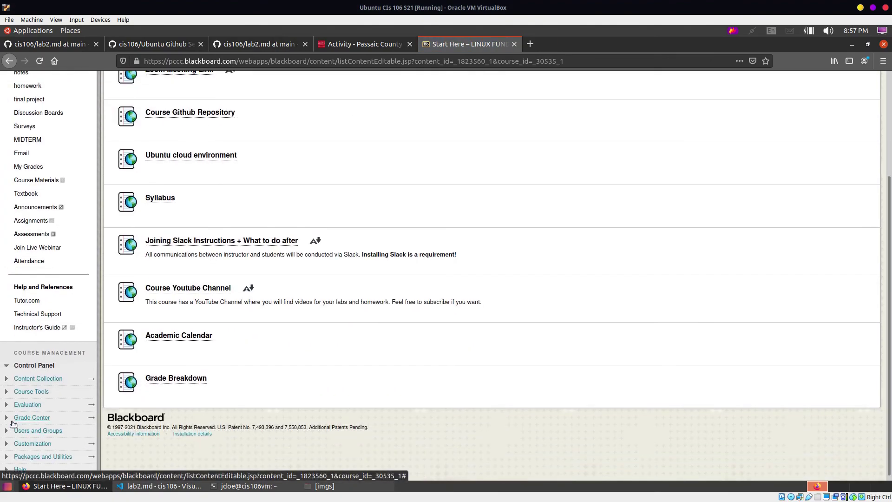
scroll(40, 146, up, 2)
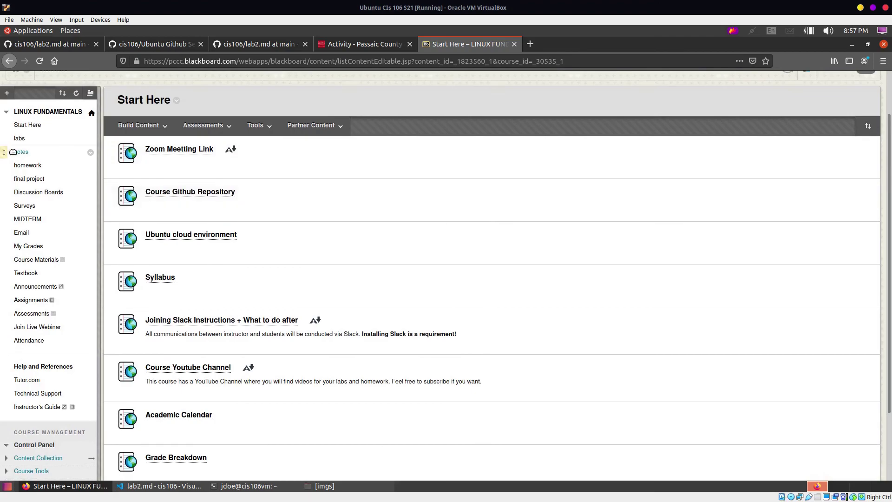
click(19, 139)
click(203, 178)
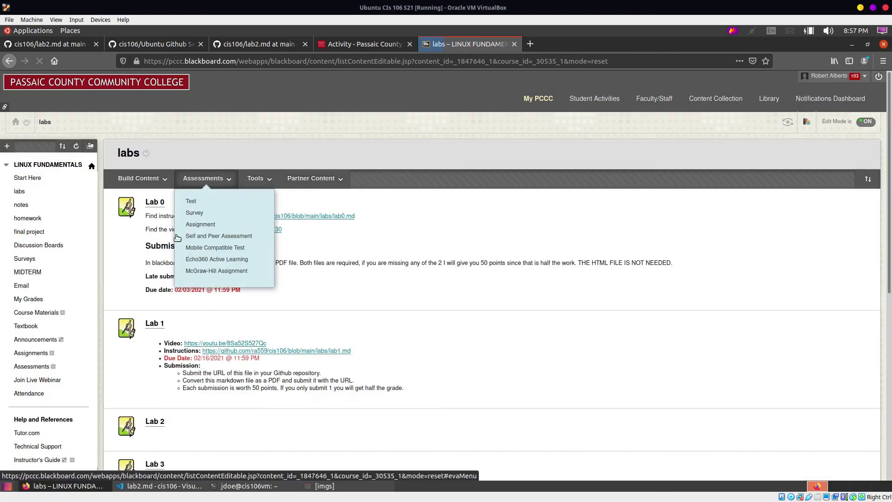
click(153, 422)
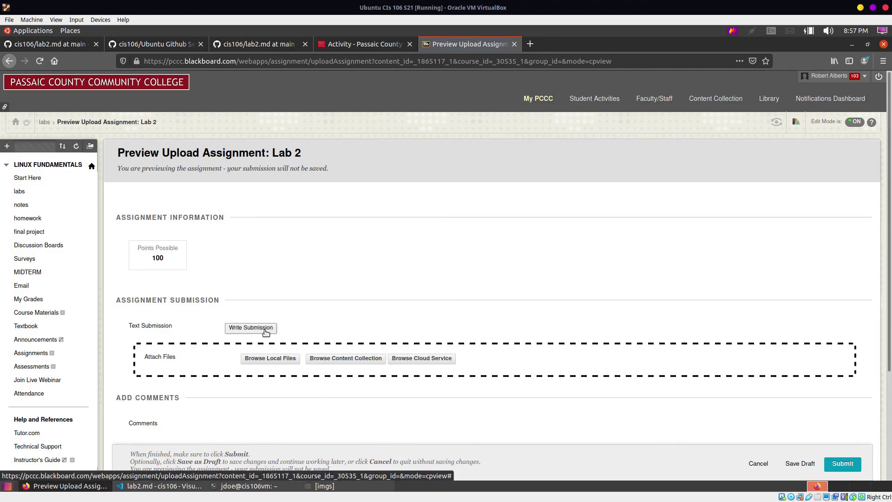
scroll(359, 313, down, 3)
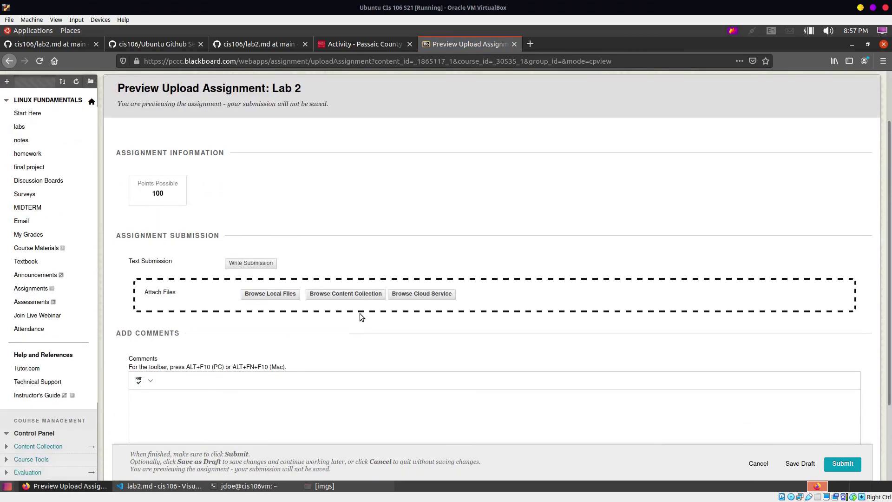
Step: Paste the GitHub lab2.md URL into the Lab 2 comments and close the Blackboard tab
click(264, 44)
scroll(327, 382, up, 20)
scroll(328, 382, up, 10)
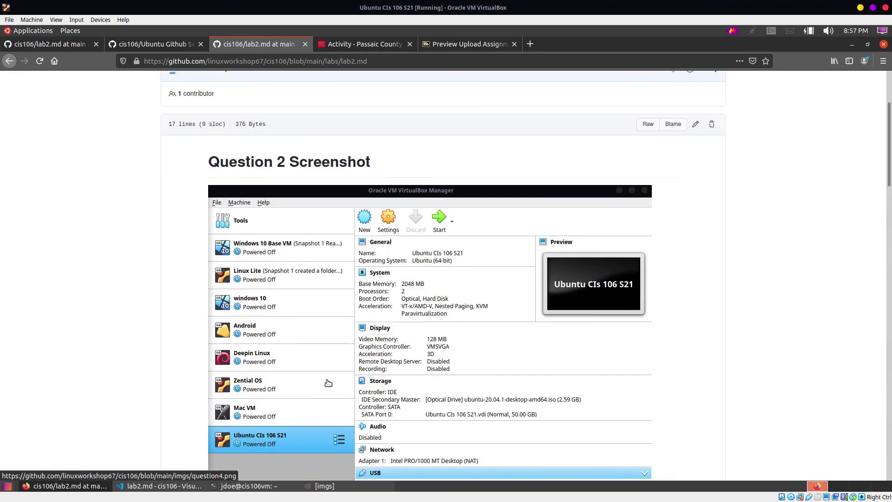
click(293, 59)
key(ctrl+c)
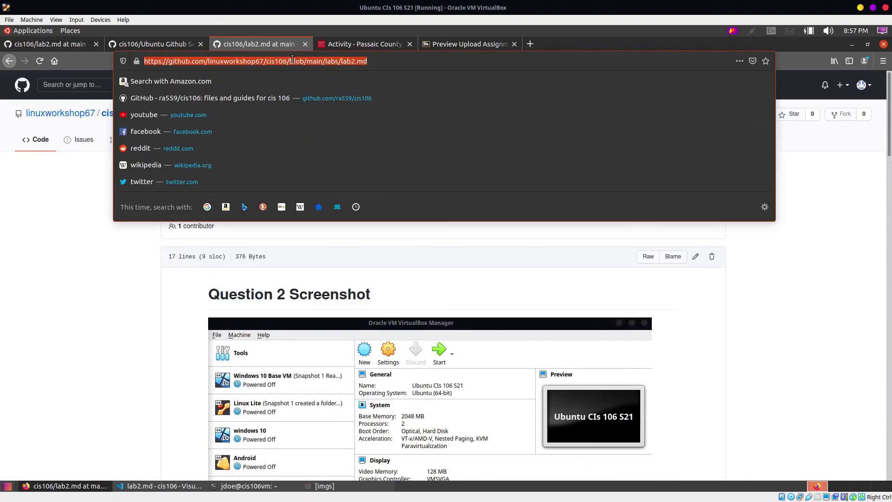
click(475, 45)
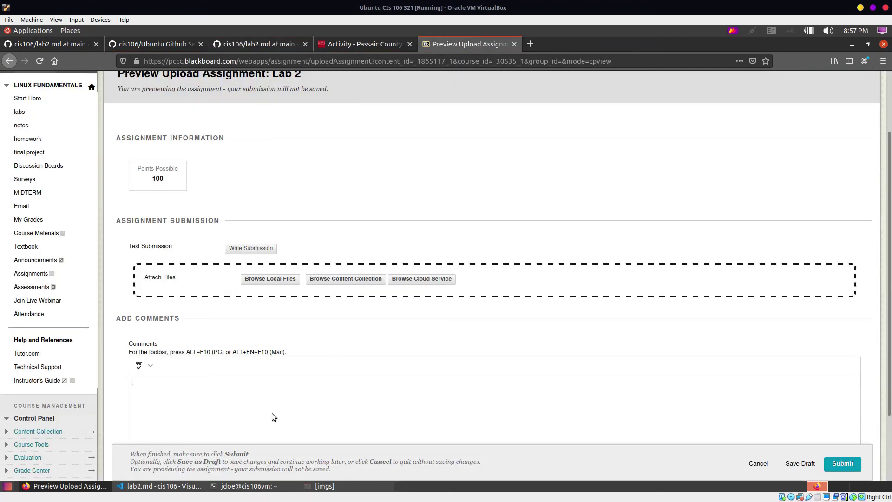
key(ctrl+v)
scroll(296, 314, up, 1)
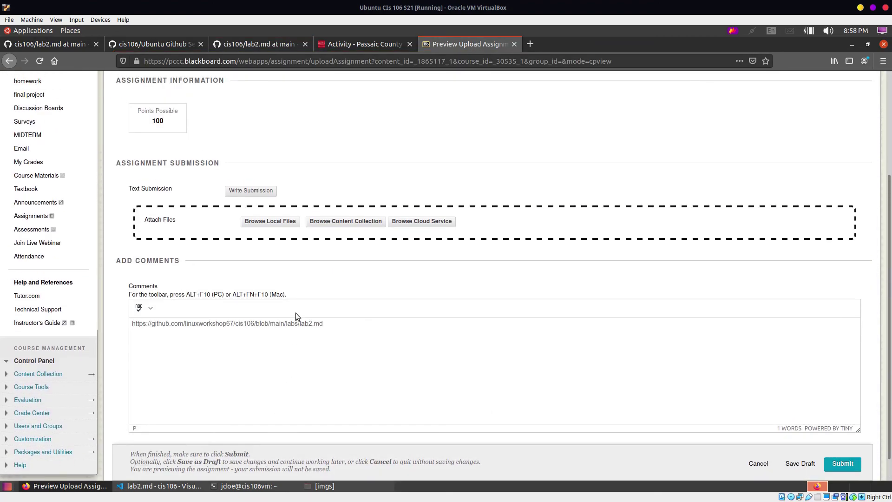
scroll(394, 361, down, 1)
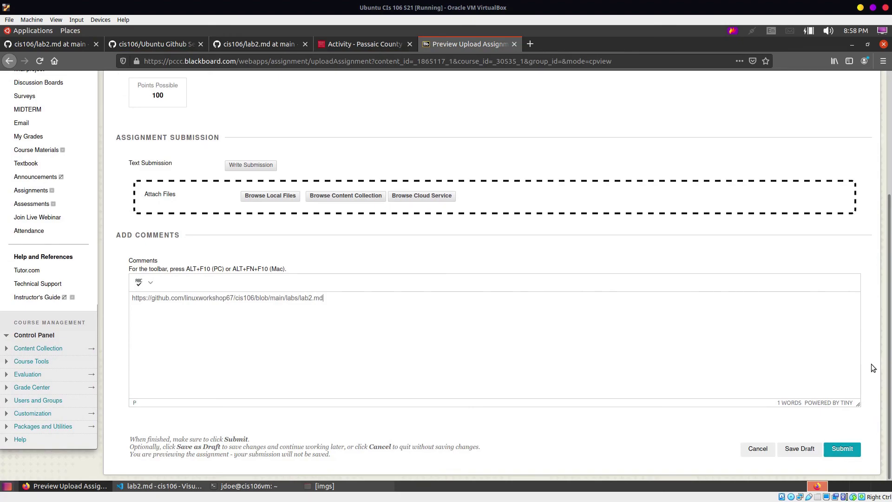
click(513, 44)
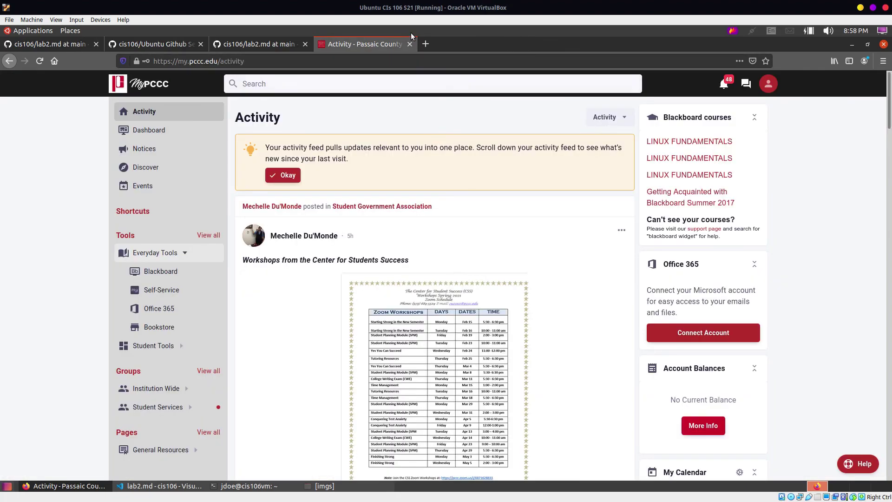
Step: Close the portal tab, quit Firefox with its open tabs, and close VS Code and the terminal
click(410, 45)
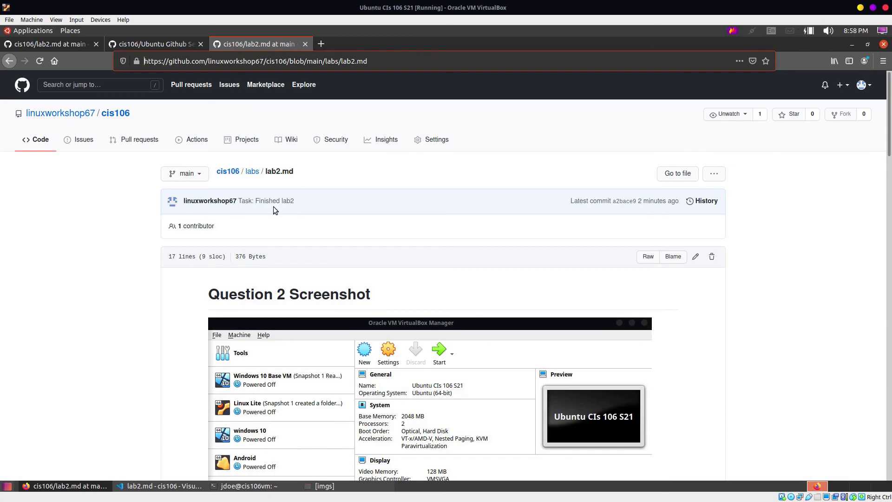
click(883, 44)
click(535, 295)
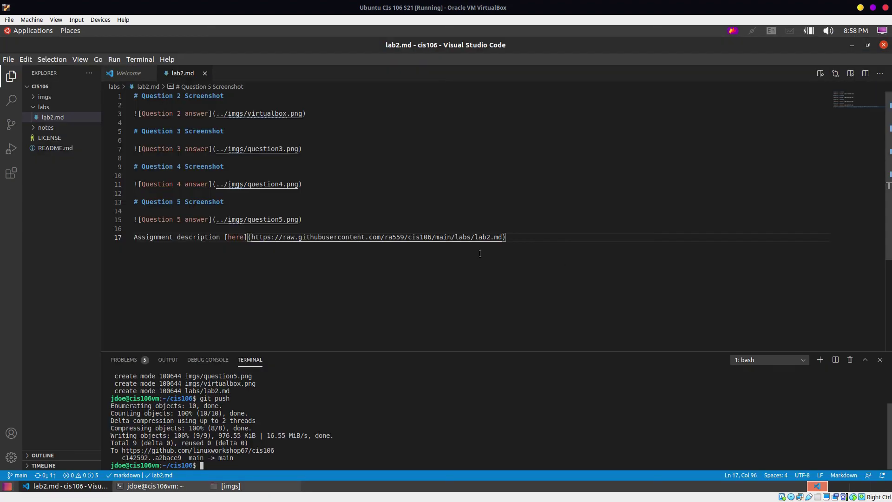
click(883, 45)
click(882, 31)
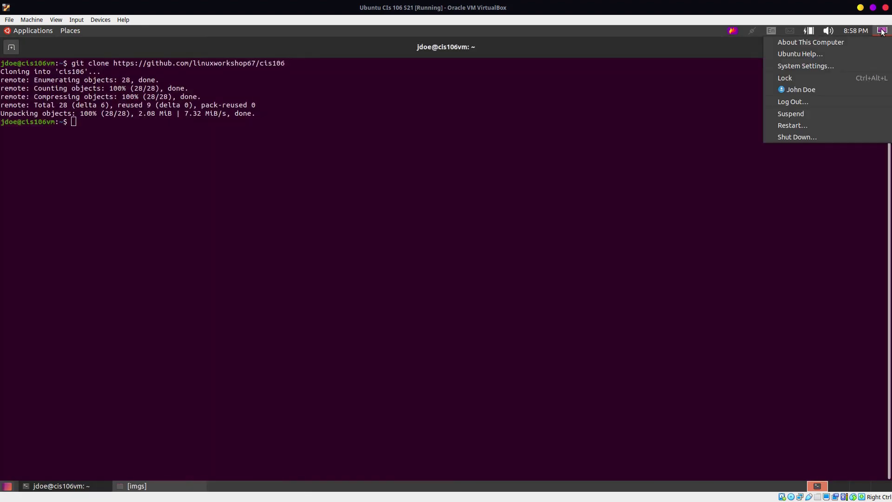
click(620, 77)
click(881, 47)
Step: Shut down the Ubuntu virtual machine from the system menu and confirm
click(882, 31)
click(843, 138)
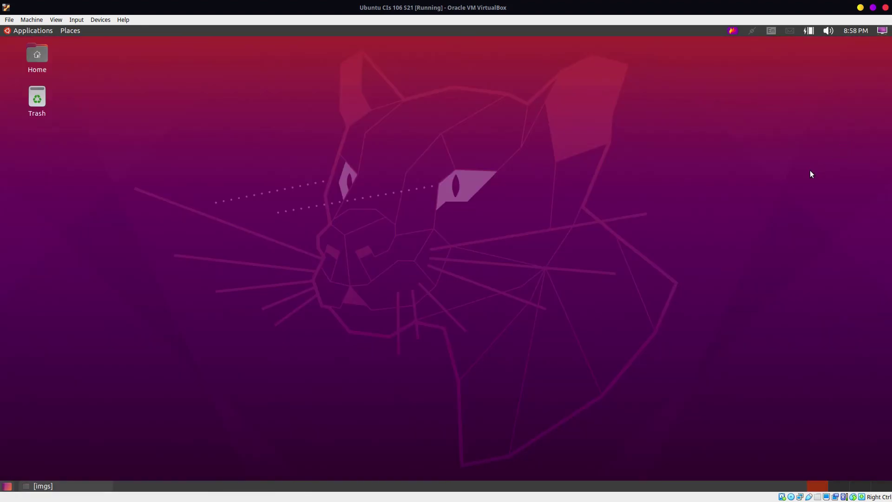
click(570, 297)
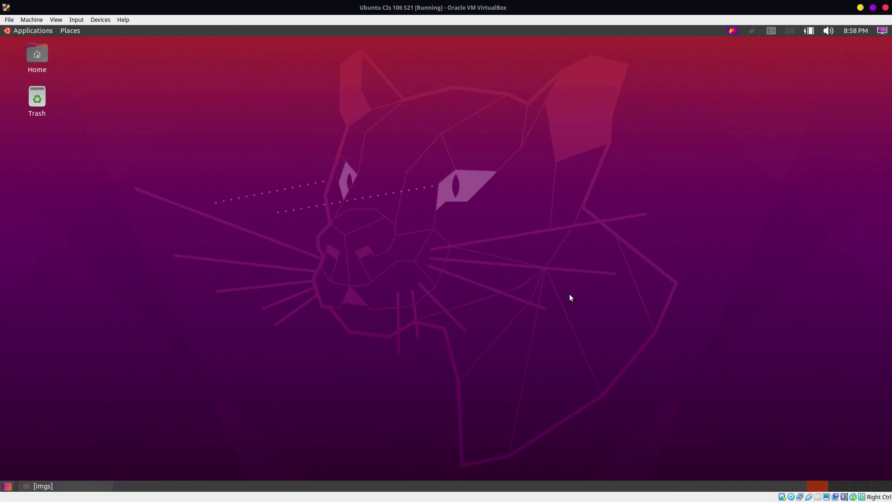
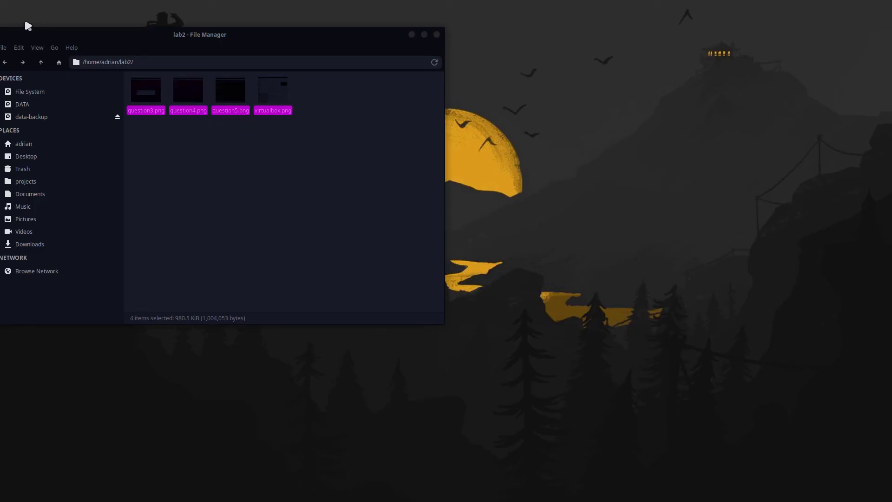
Step: In VirtualBox Manager's Snapshots view, create the Ubuntu Client Machine CIS 106 snapshot 'Snapshot 1 LAb 2 Complete'
key(alt+Tab)
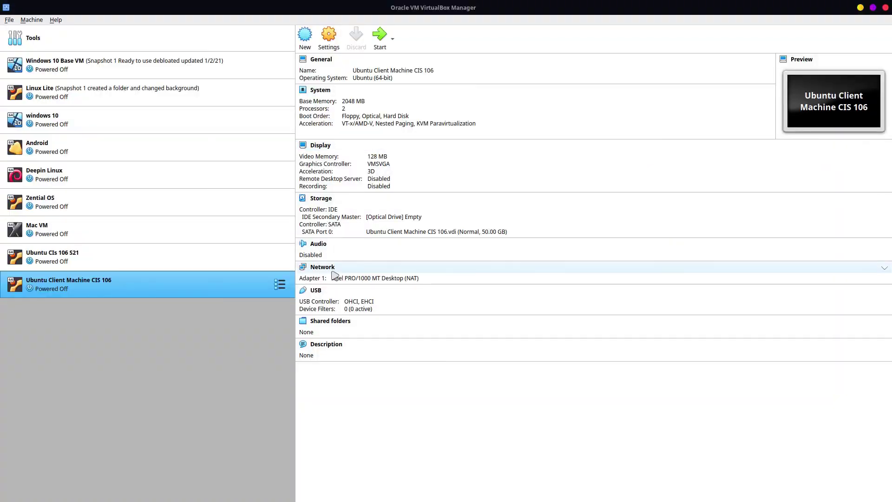
click(280, 286)
click(325, 307)
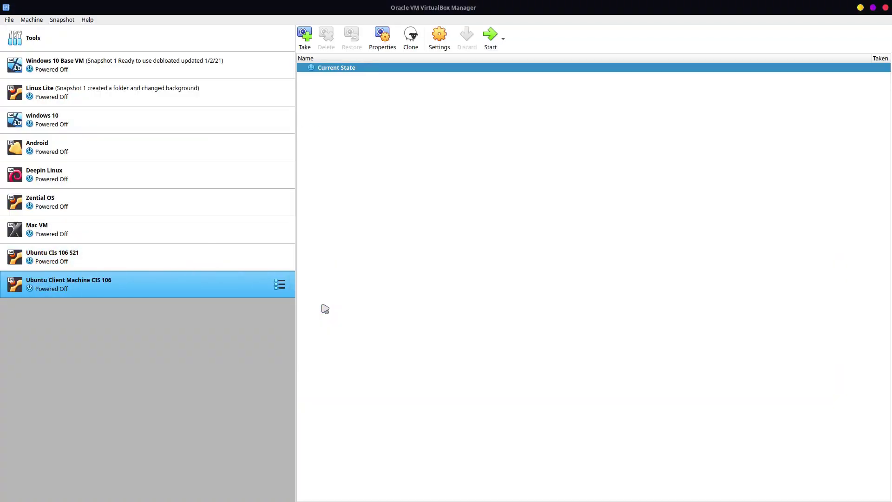
click(305, 37)
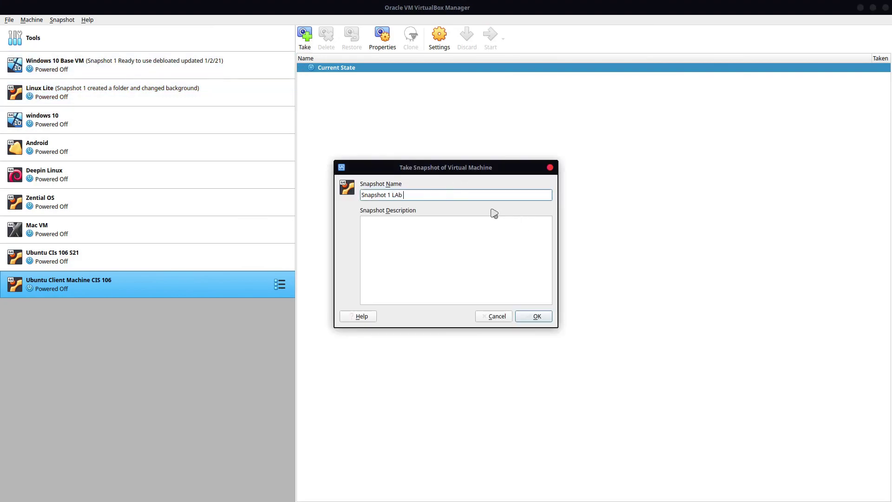
text(LAb 2 Complete)
click(542, 318)
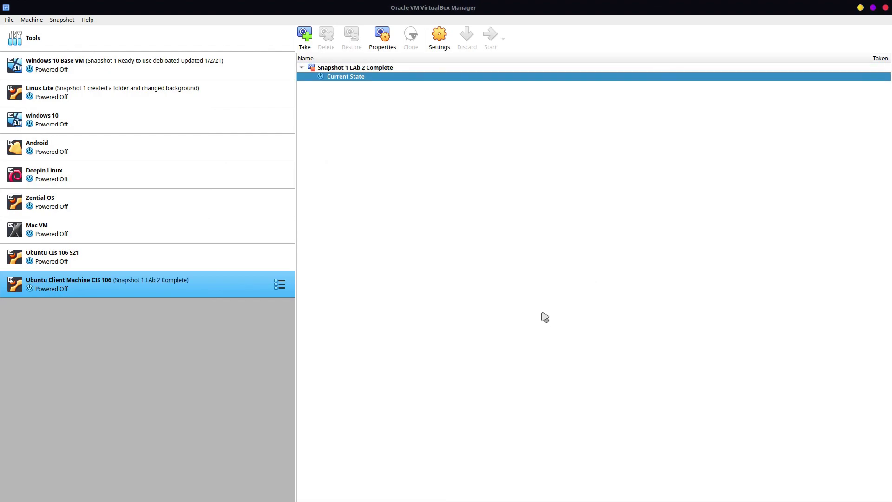